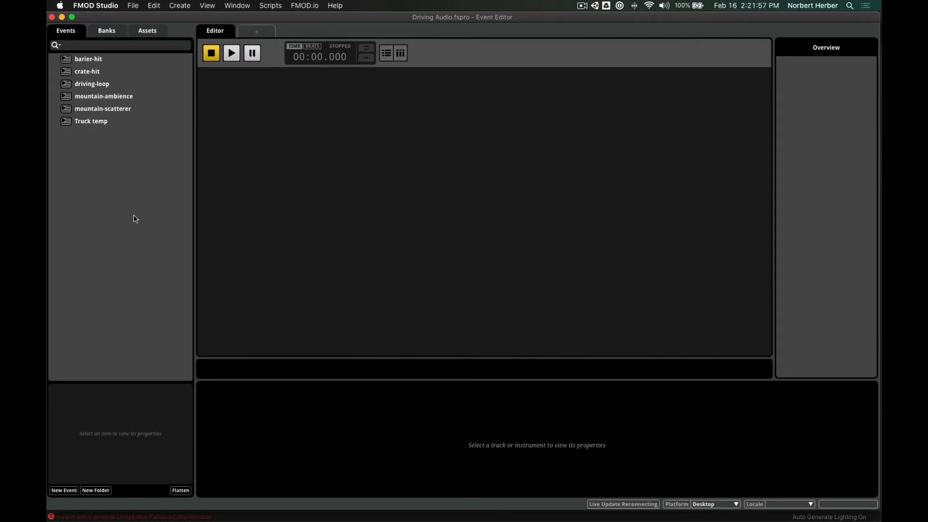
# Step: Create a new 2D timeline event named Truck Noises
pyautogui.rightClick(86, 158)
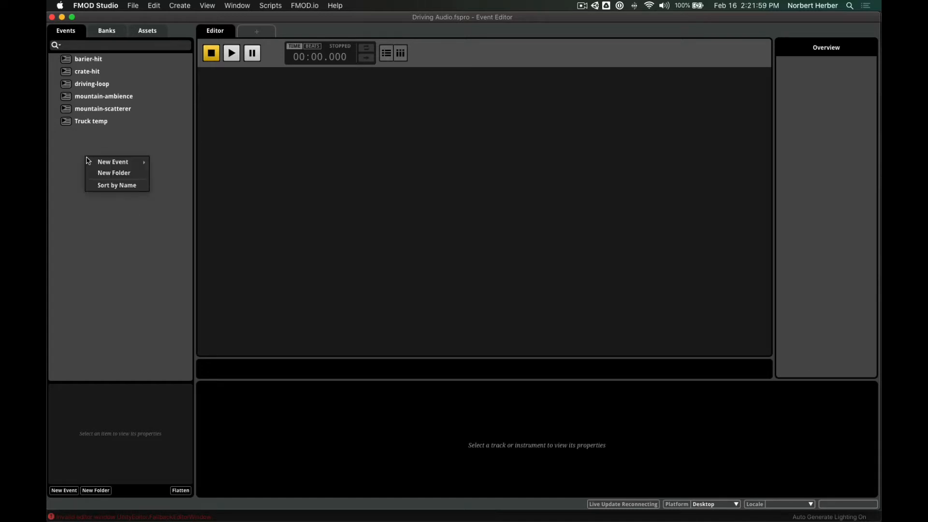
pyautogui.moveTo(101, 165)
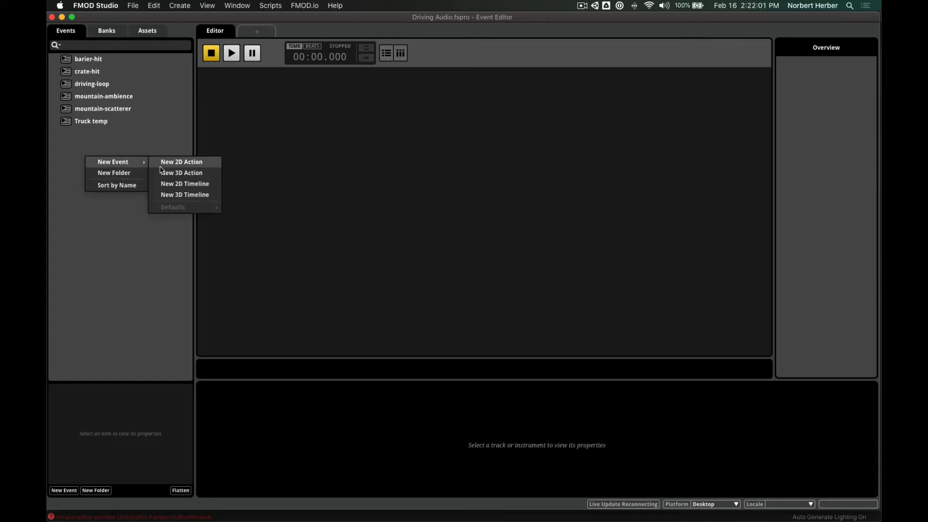
pyautogui.click(200, 184)
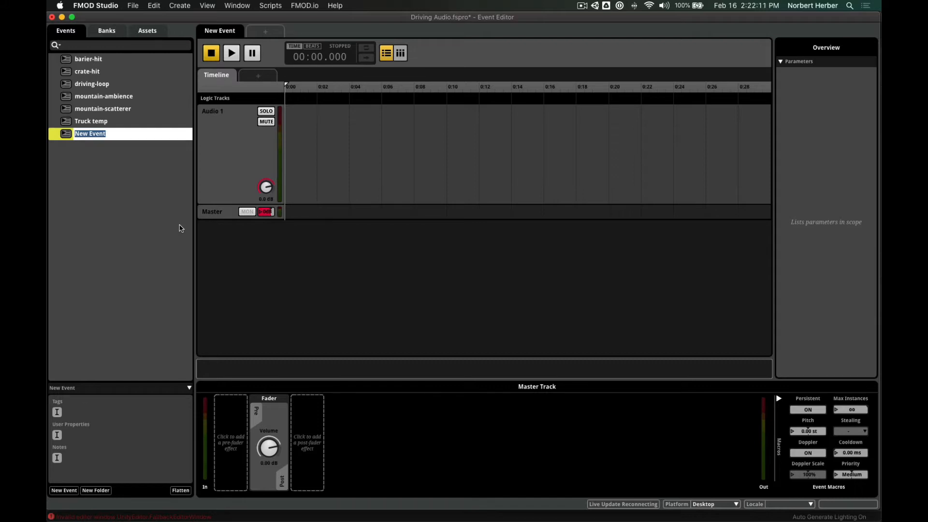
pyautogui.write('Truck Noises')
pyautogui.press('Return')
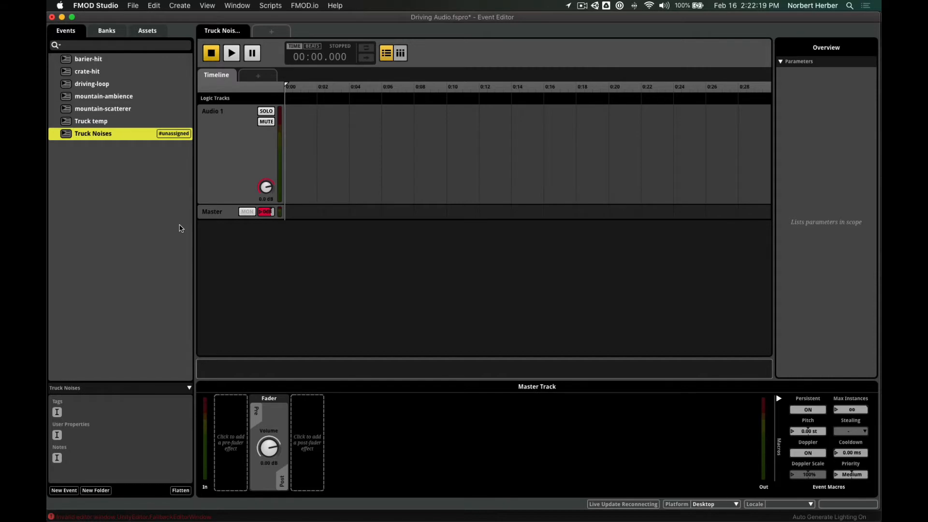
# Step: Assign the Truck Noises event to an existing bank and remove its Timeline sheet
pyautogui.rightClick(116, 139)
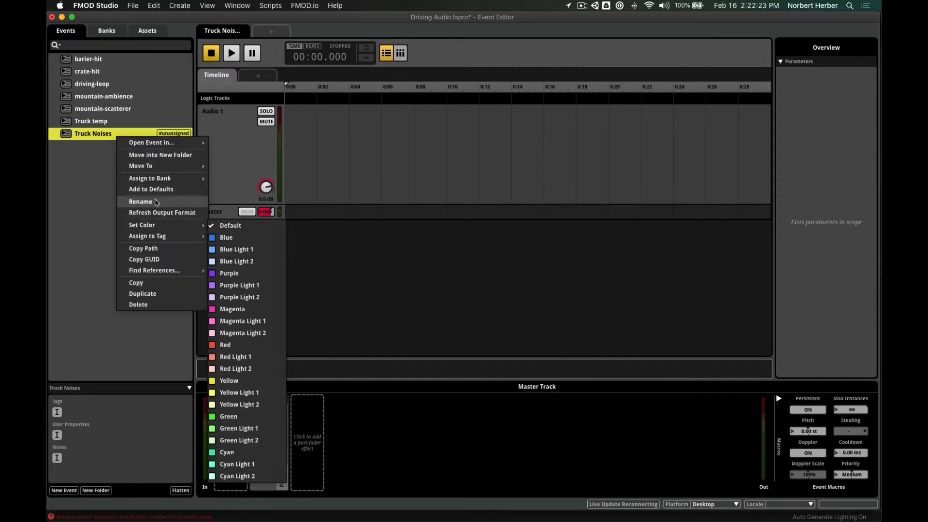
pyautogui.moveTo(151, 181)
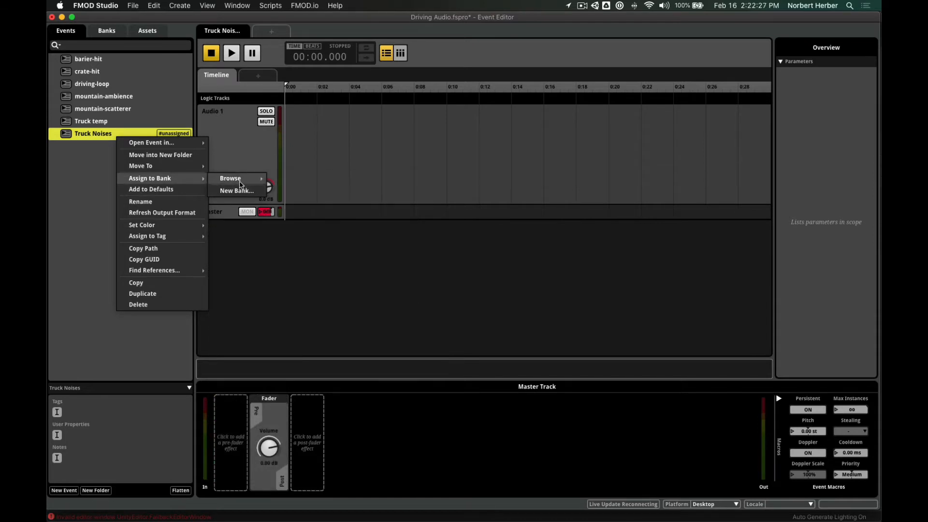
pyautogui.moveTo(240, 184)
pyautogui.click(291, 206)
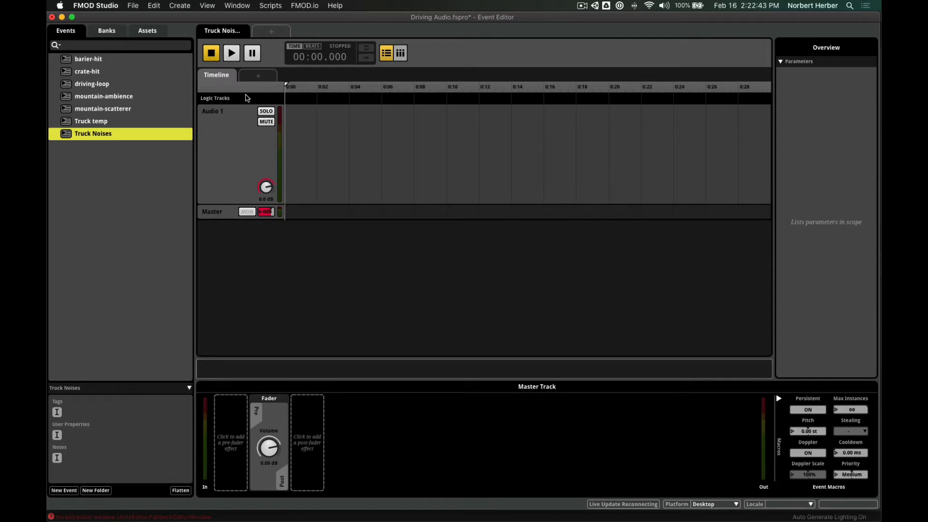
pyautogui.rightClick(214, 78)
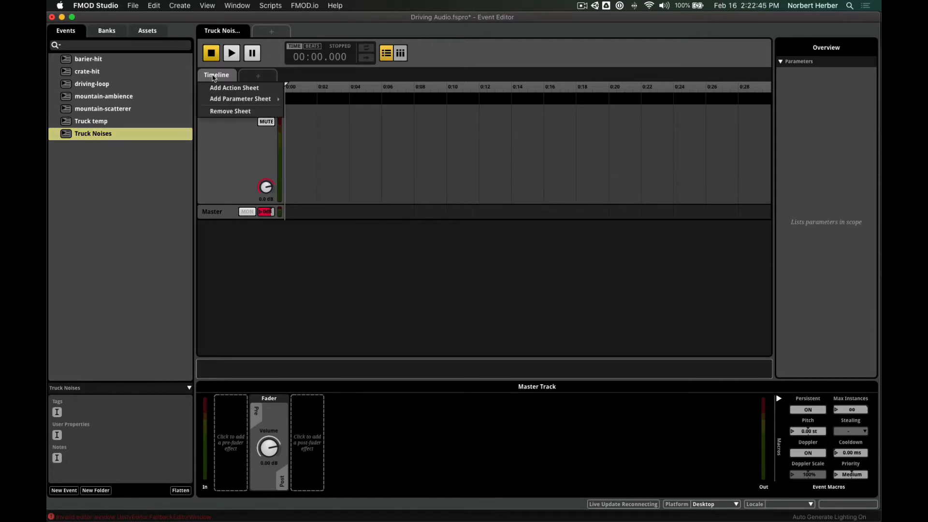
pyautogui.click(230, 111)
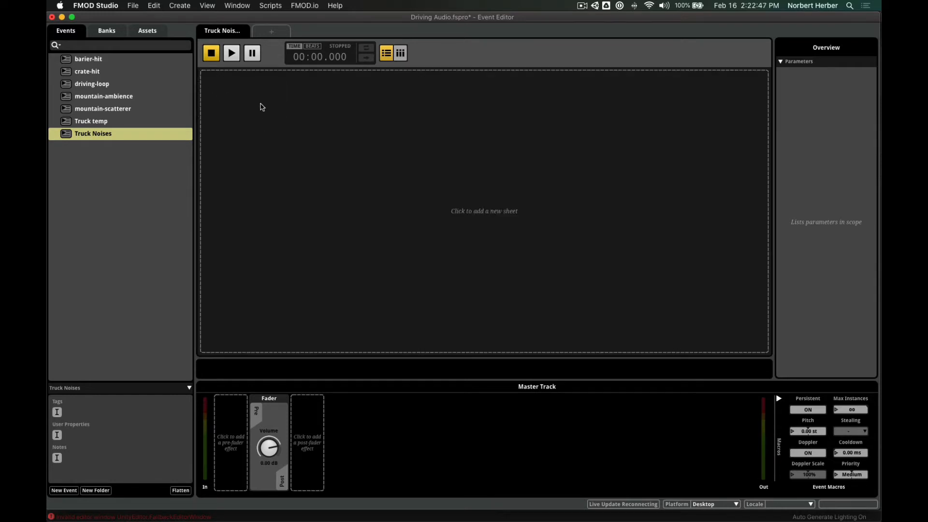
pyautogui.click(260, 107)
pyautogui.moveTo(290, 136)
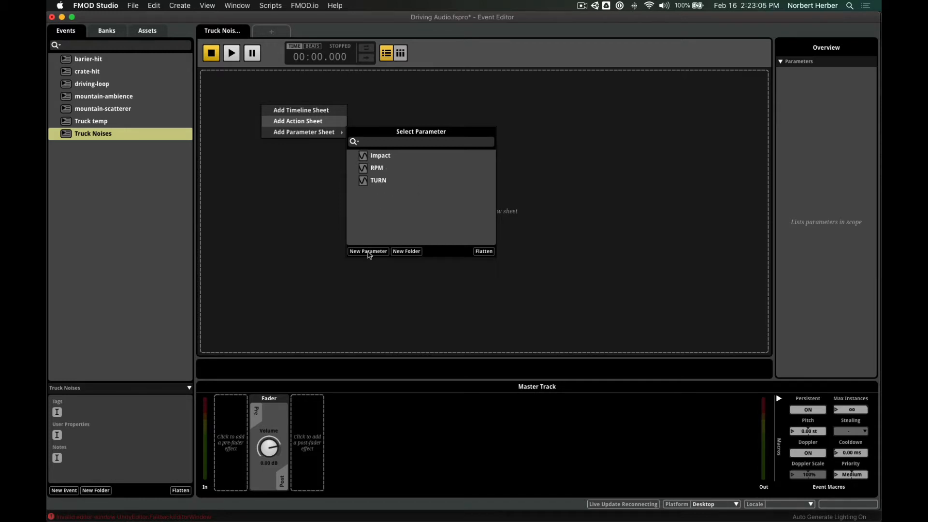
pyautogui.click(368, 252)
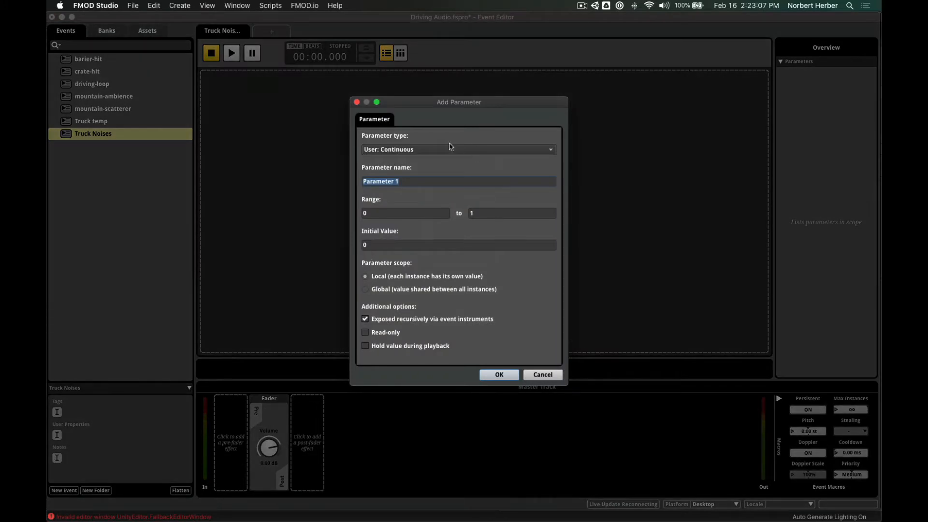
pyautogui.write('RPM')
pyautogui.click(489, 214)
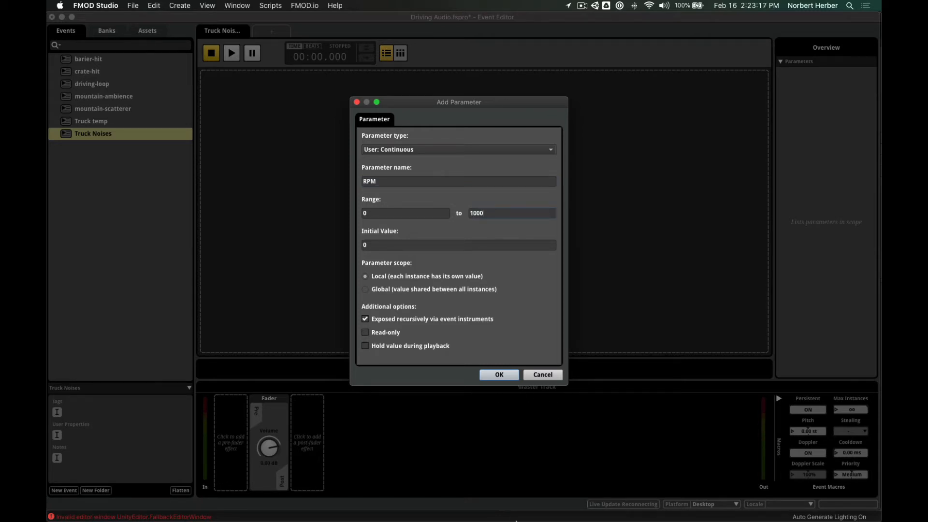
pyautogui.click(544, 375)
# Step: Add a parameter sheet to the Truck Noises event using the existing RPM parameter
pyautogui.click(300, 122)
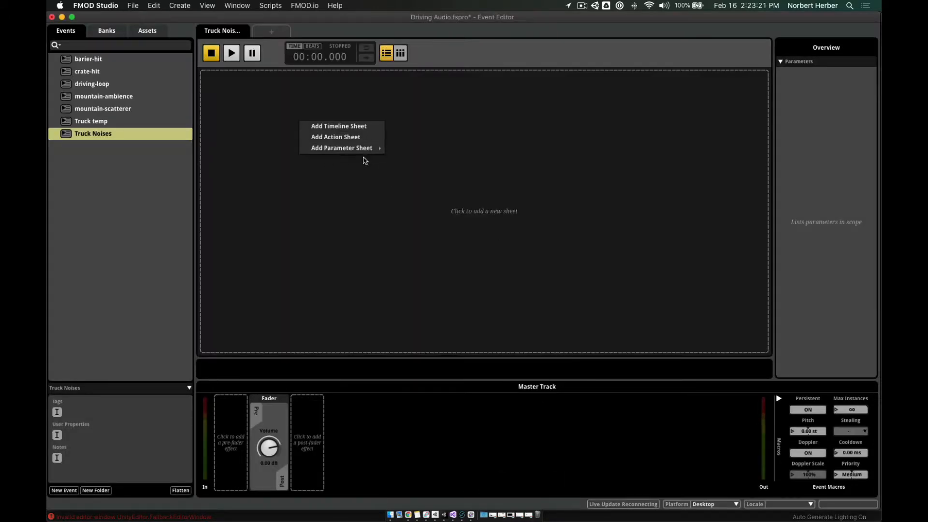
pyautogui.moveTo(360, 150)
pyautogui.click(415, 184)
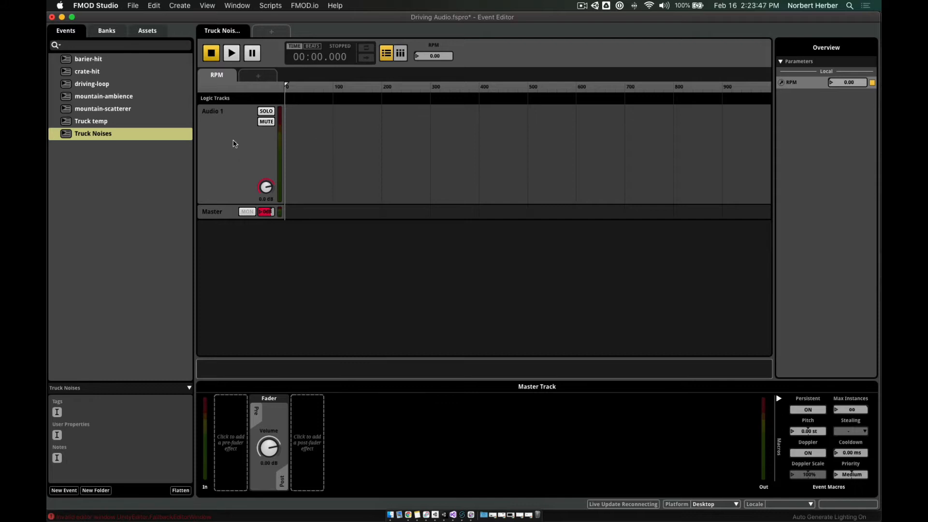
# Step: Add a second audio track below Audio 1 in the Truck Noises event
pyautogui.press('super+Tab')
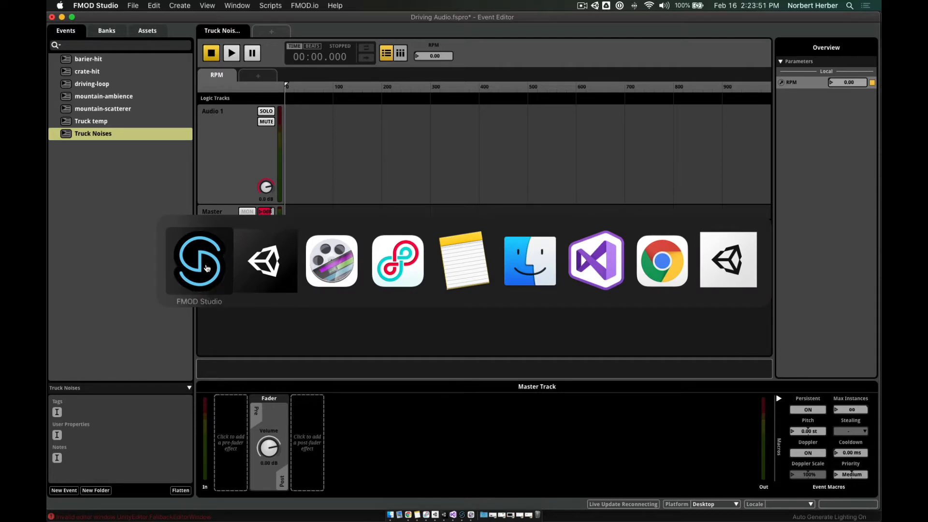
pyautogui.click(217, 141)
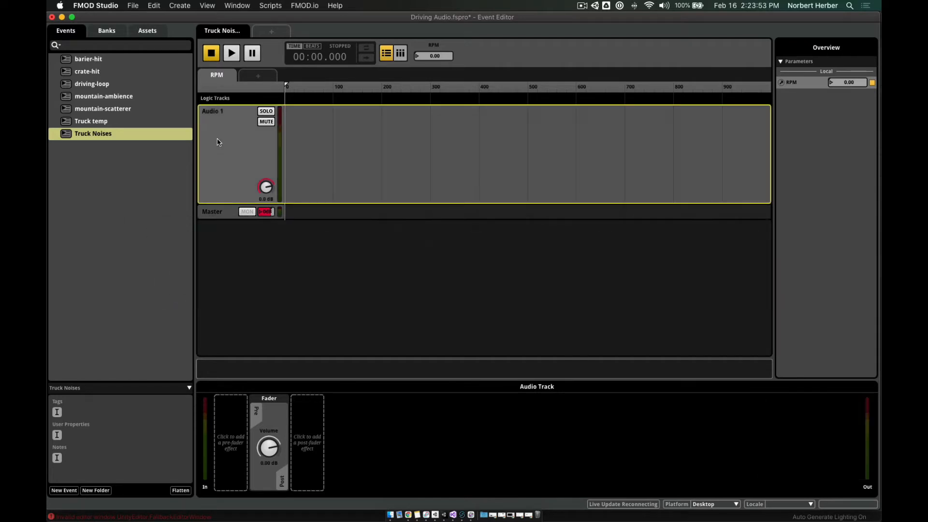
pyautogui.rightClick(218, 139)
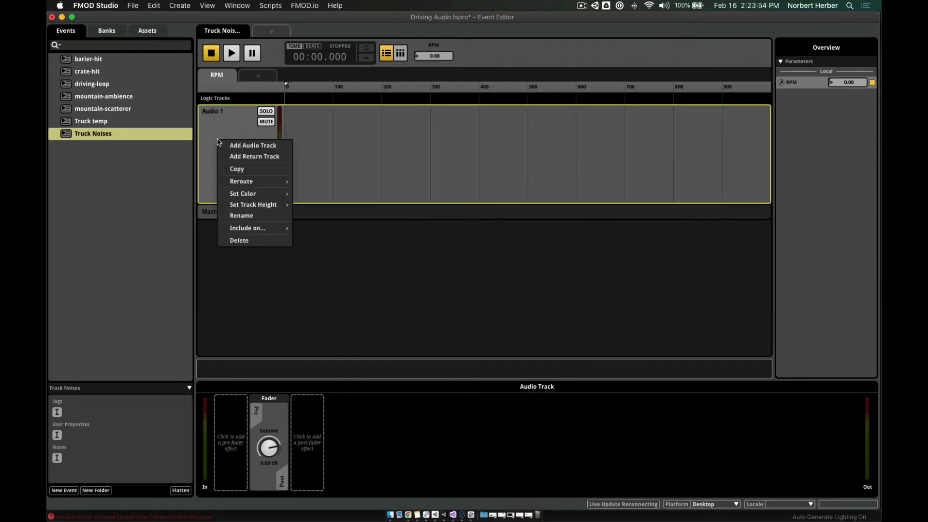
pyautogui.click(260, 147)
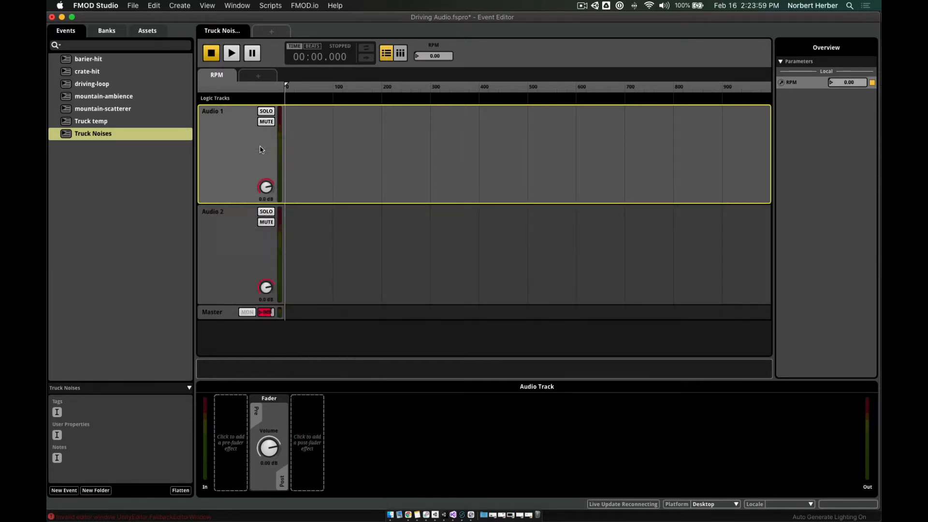
# Step: Rename the Audio 1 track of Truck Noises as Idle and shrink it to about half its height
pyautogui.click(99, 122)
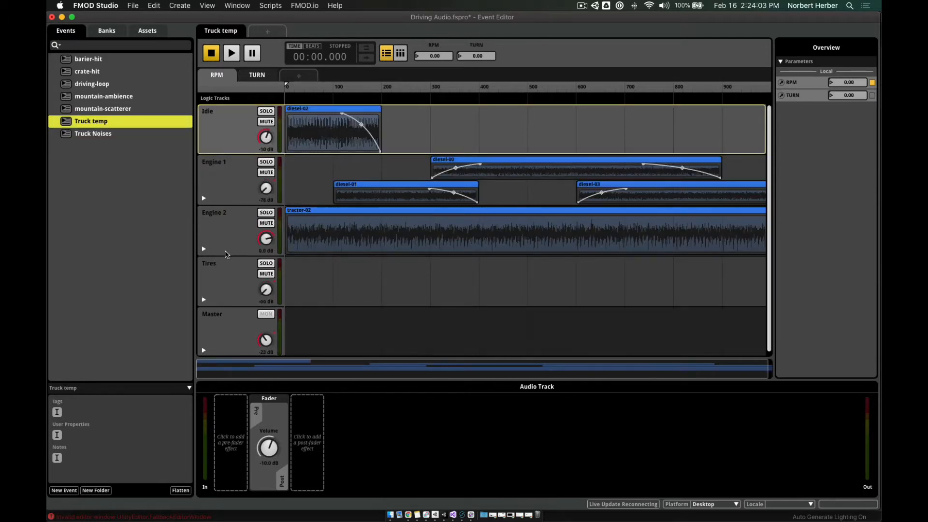
pyautogui.click(109, 137)
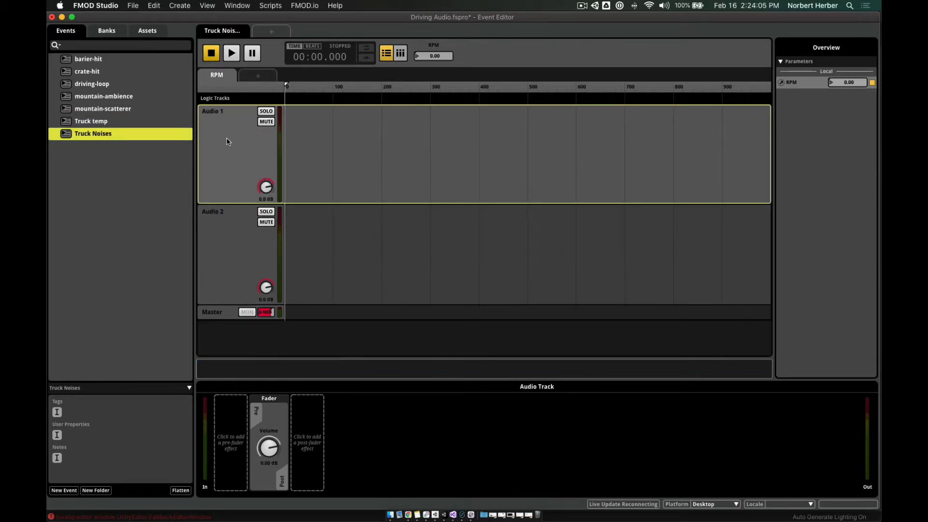
pyautogui.doubleClick(209, 112)
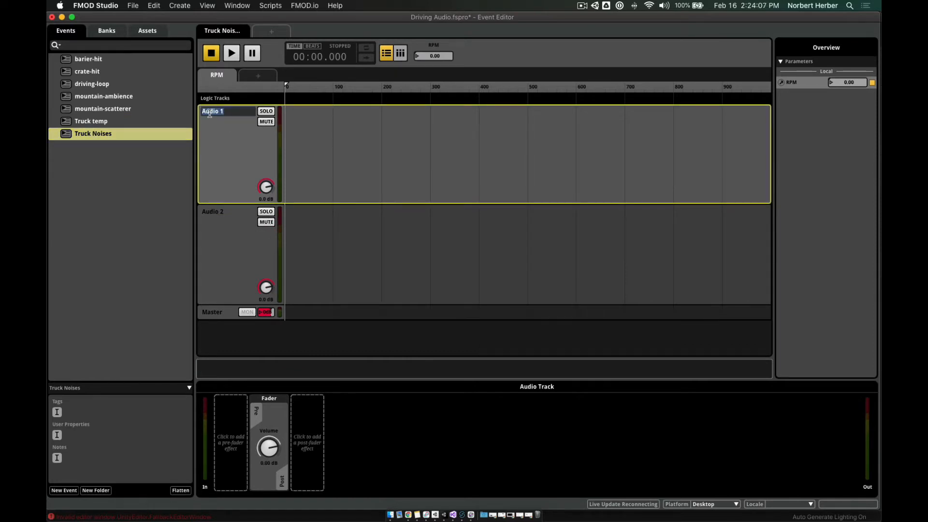
pyautogui.write('Idle')
pyautogui.press('Return')
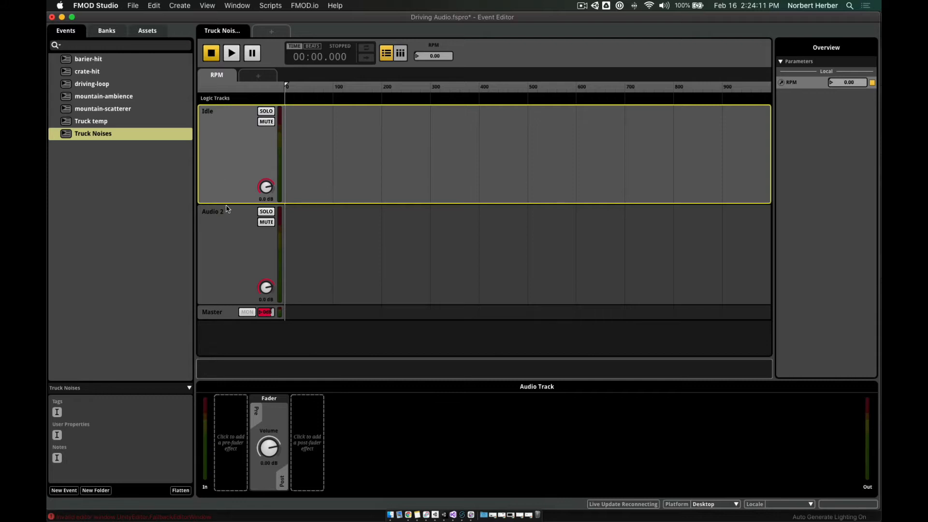
pyautogui.moveTo(225, 203); pyautogui.dragTo(226, 155)
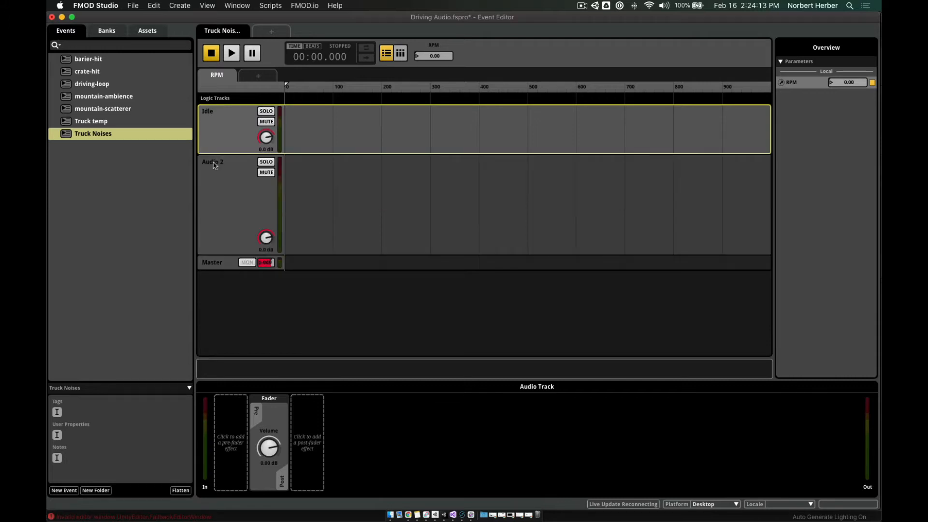
# Step: Rename the Audio 2 track as Engine 1
pyautogui.rightClick(214, 163)
pyautogui.moveTo(267, 216)
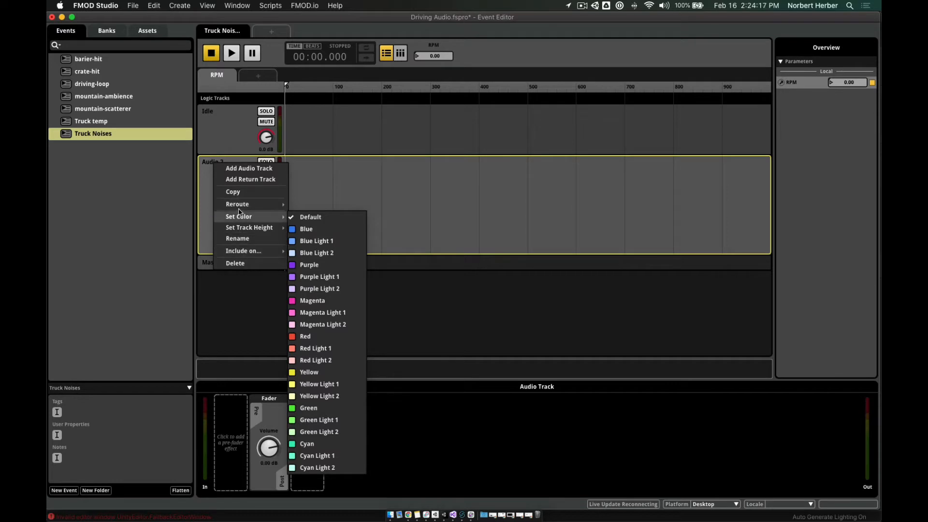
pyautogui.click(237, 238)
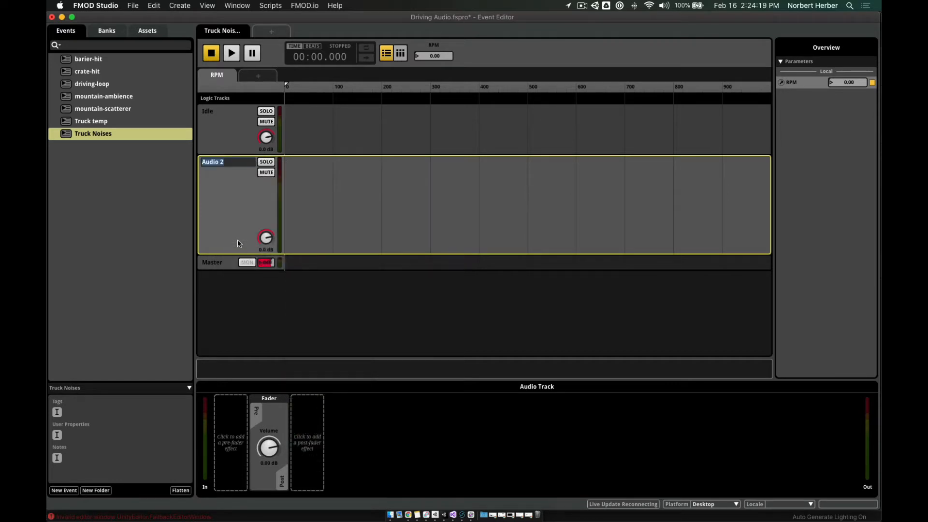
pyautogui.write('Engine 1')
pyautogui.press('Return')
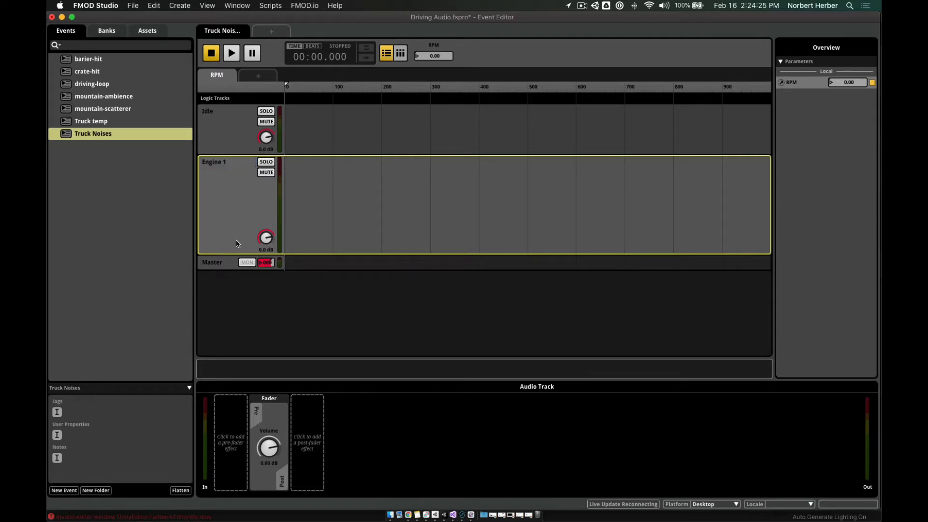
# Step: Add another audio track below Engine 1 and name it Engine 2
pyautogui.rightClick(237, 243)
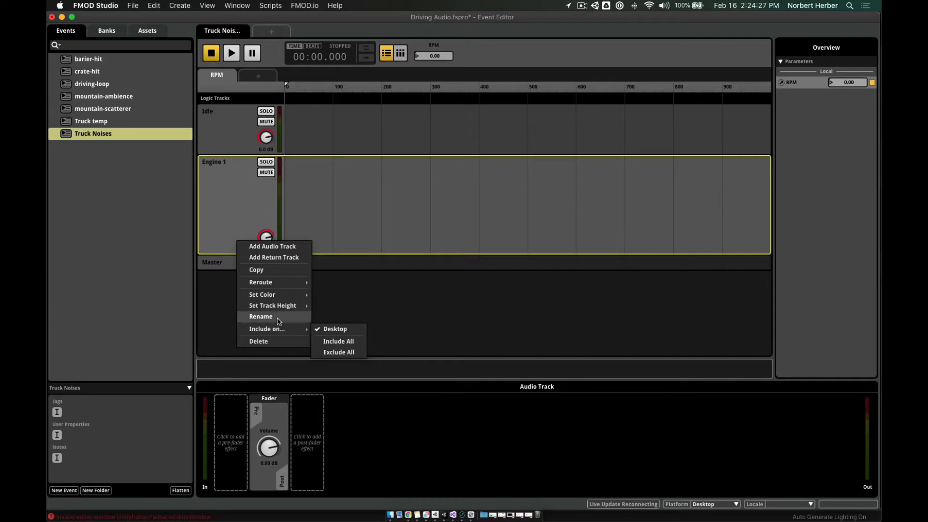
pyautogui.click(260, 246)
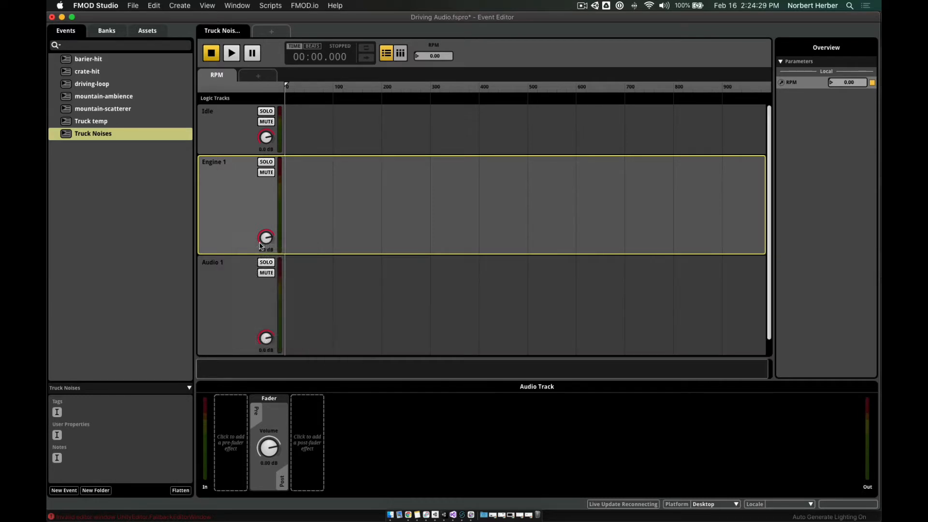
pyautogui.doubleClick(218, 261)
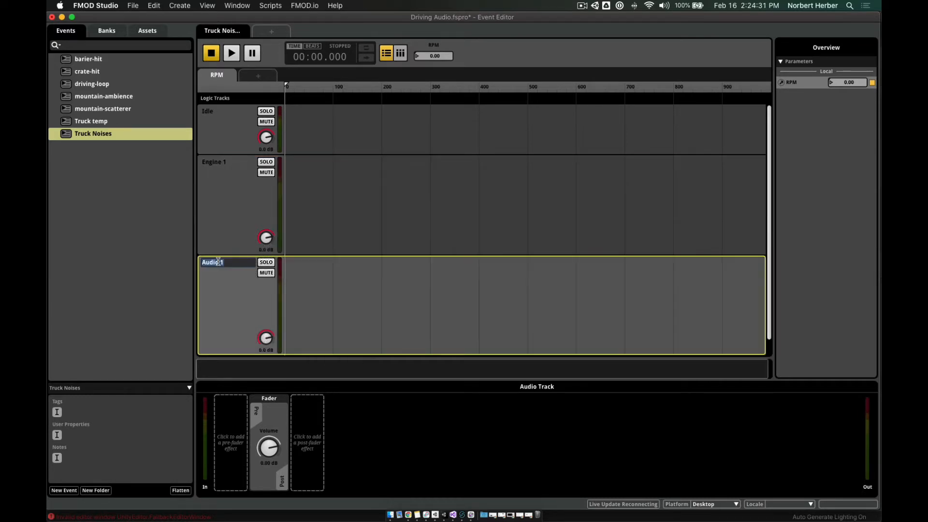
pyautogui.write('Engine 2')
pyautogui.press('Return')
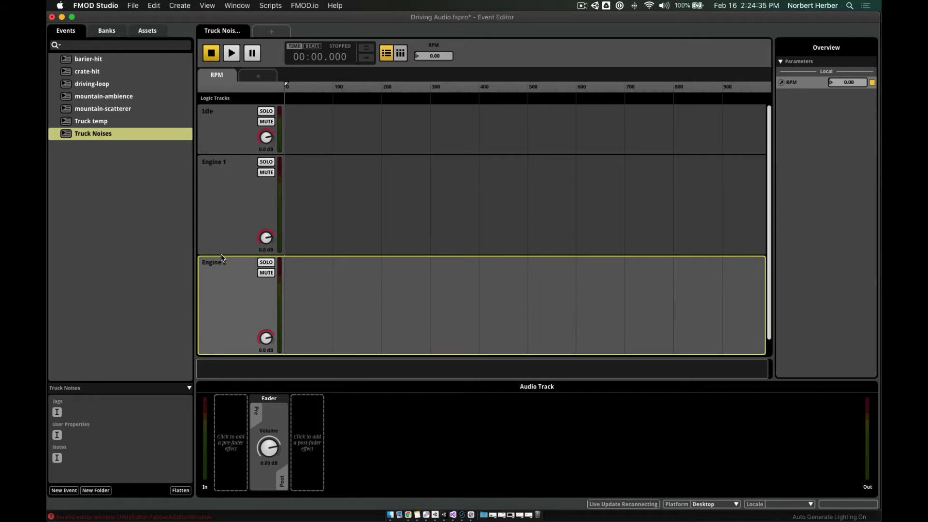
# Step: Reduce the heights of the Engine 1 and Engine 2 tracks to match the Idle track
pyautogui.moveTo(221, 254); pyautogui.dragTo(214, 205)
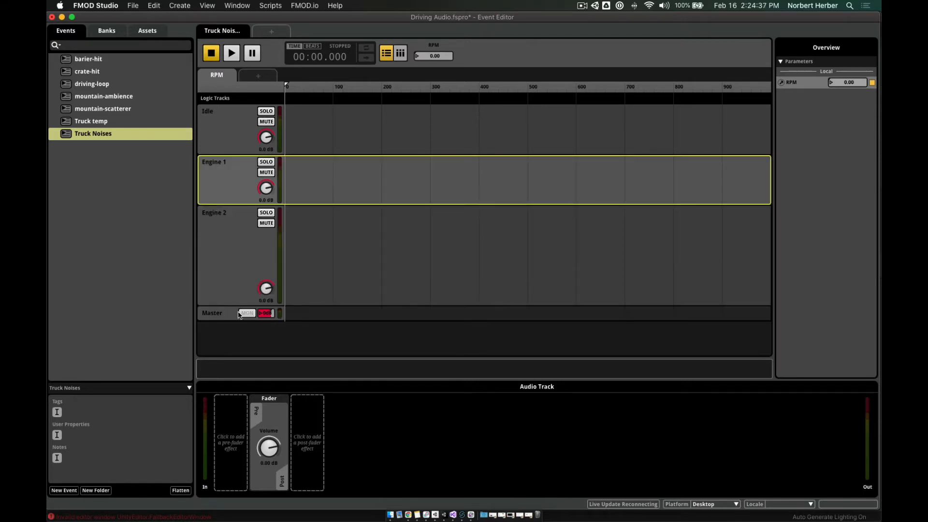
pyautogui.moveTo(235, 304); pyautogui.dragTo(233, 255)
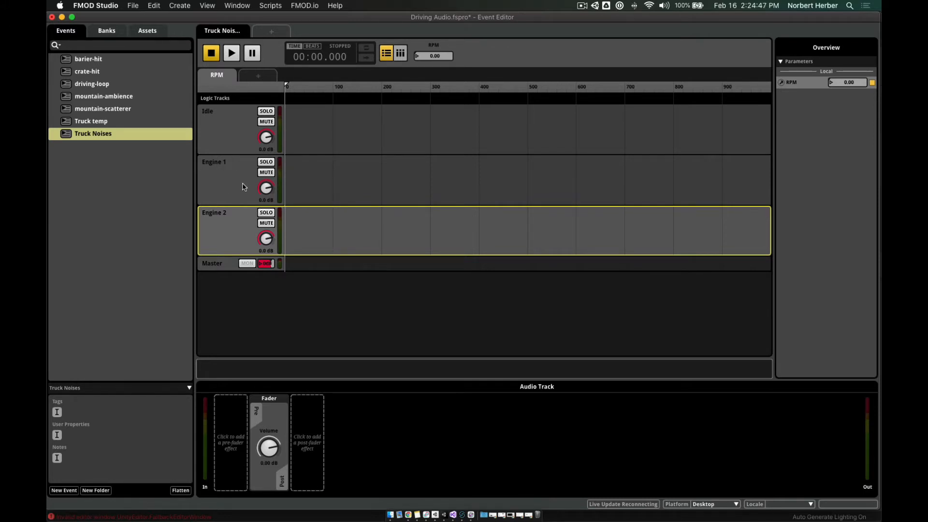
# Step: Open the Audio Bin, move its window clear of the track headers, and lengthen it to show the full asset list
pyautogui.click(249, 6)
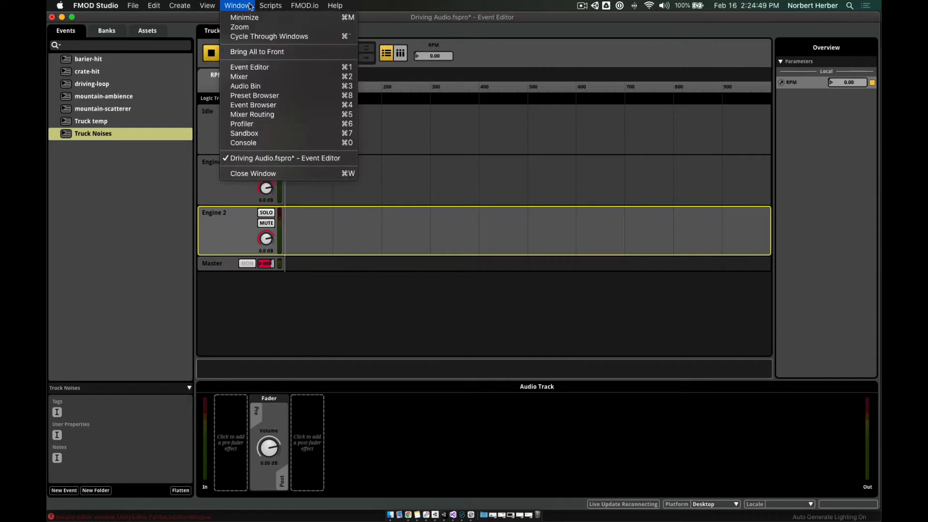
pyautogui.click(268, 87)
pyautogui.moveTo(482, 83); pyautogui.dragTo(629, 57)
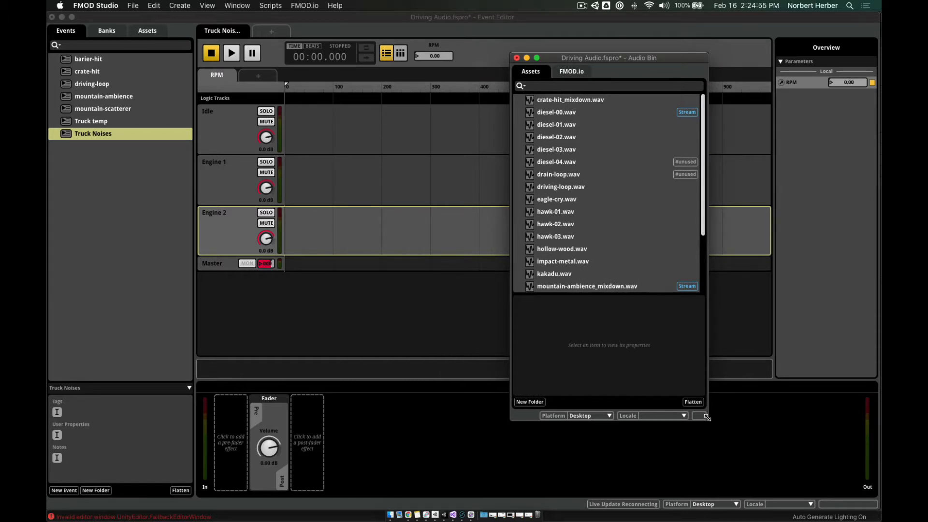
pyautogui.moveTo(616, 421); pyautogui.dragTo(623, 485)
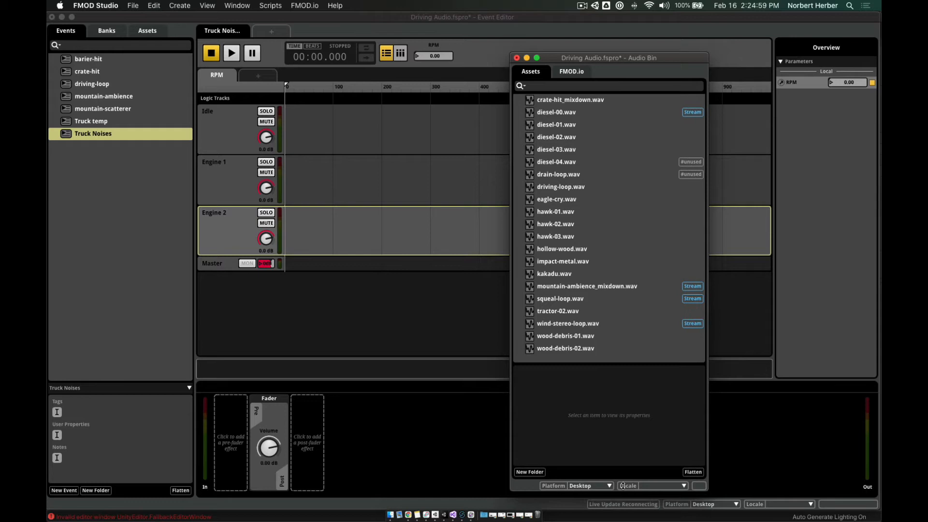
# Step: Select the assets diesel-00.wav through diesel-03.wav in the Audio Bin
pyautogui.click(559, 114)
pyautogui.keyDown('shift'); pyautogui.click(561, 127); pyautogui.keyUp('shift')
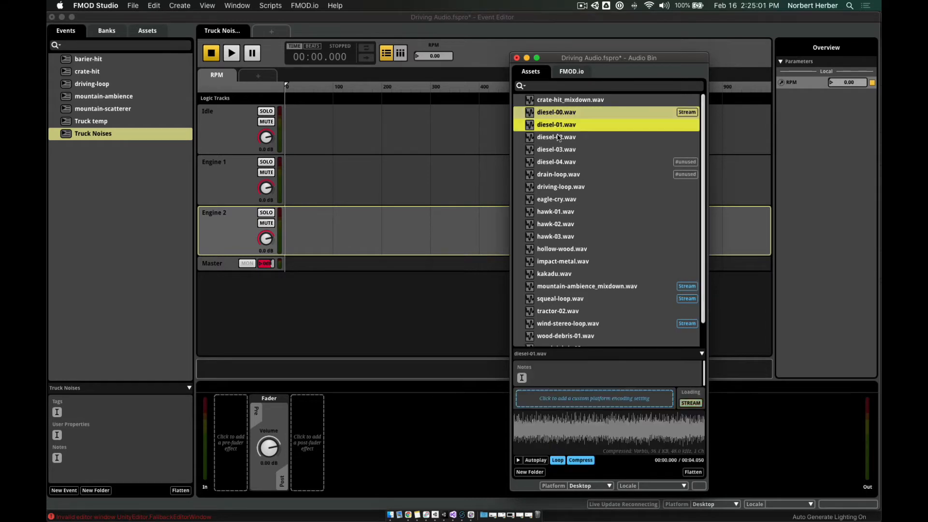
pyautogui.keyDown('shift'); pyautogui.click(558, 138); pyautogui.keyUp('shift')
pyautogui.keyDown('shift'); pyautogui.click(558, 150); pyautogui.keyUp('shift')
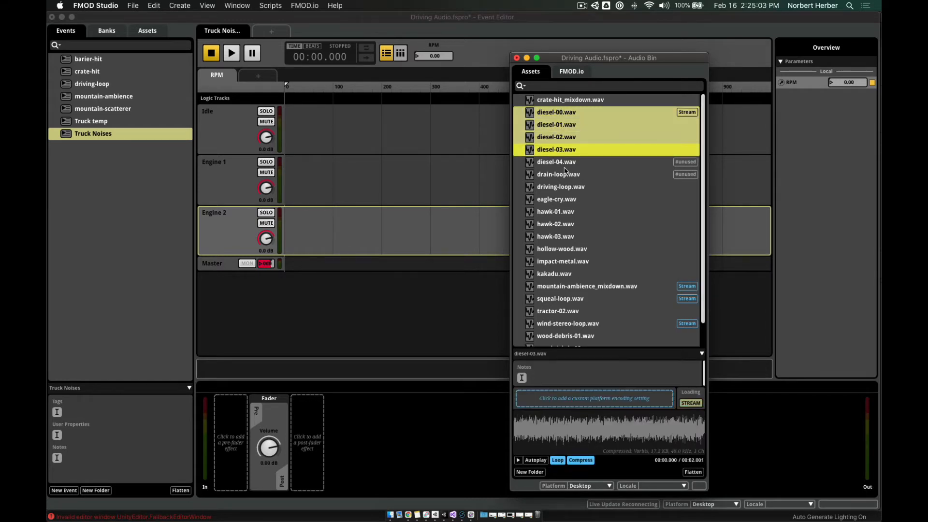
pyautogui.moveTo(564, 170); pyautogui.dragTo(77, 150)
# Step: Examine the instrument layout of the Truck temp event with the Audio Bin moved aside, and return to Truck Noises
pyautogui.click(85, 123)
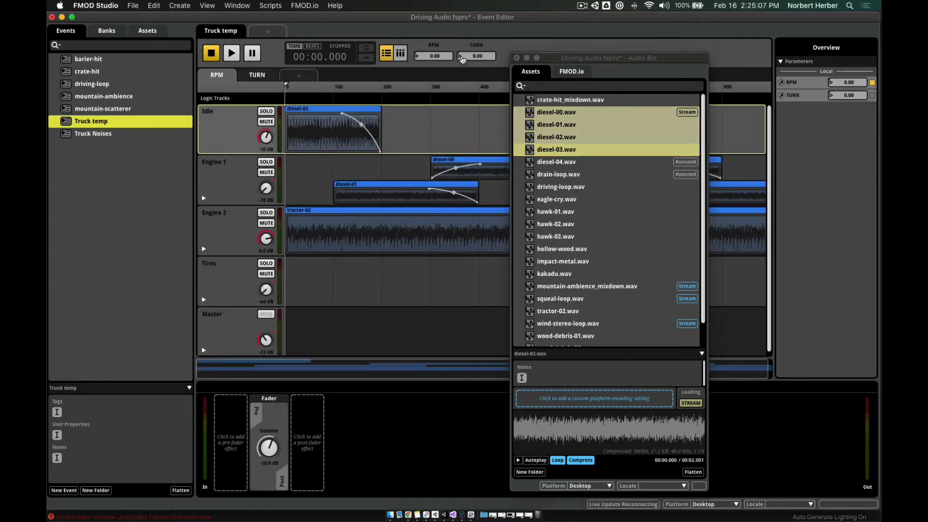
pyautogui.moveTo(580, 57); pyautogui.dragTo(551, 37)
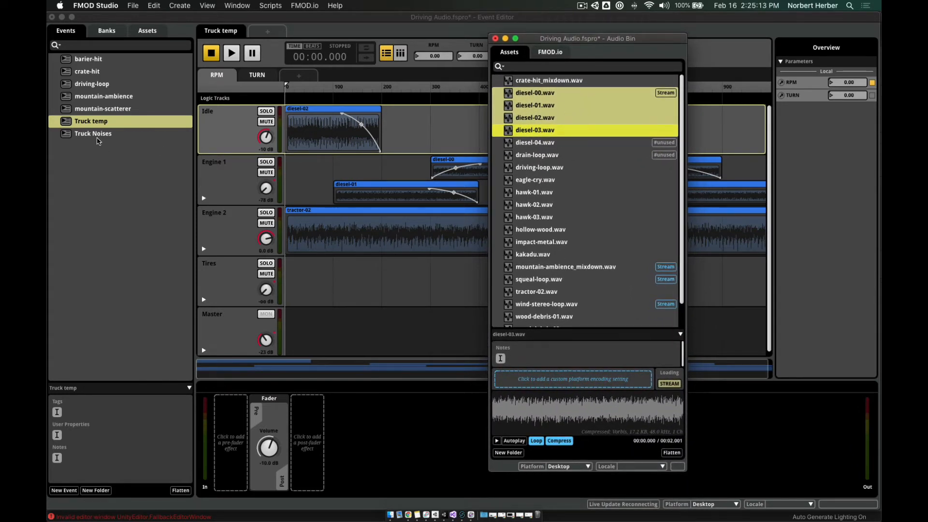
pyautogui.click(94, 134)
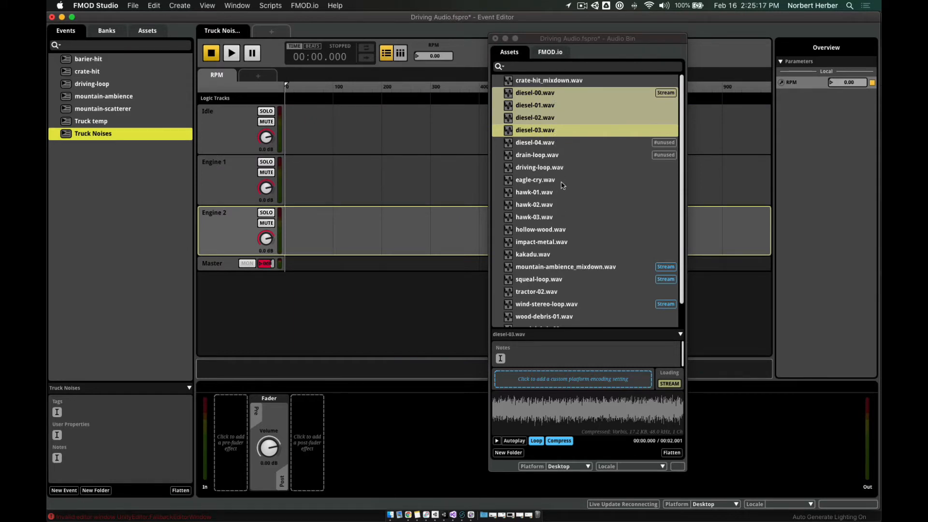
# Step: Place tractor-02.wav on the Engine 2 track with its start at RPM 0, using the Truck temp event as reference
pyautogui.click(545, 294)
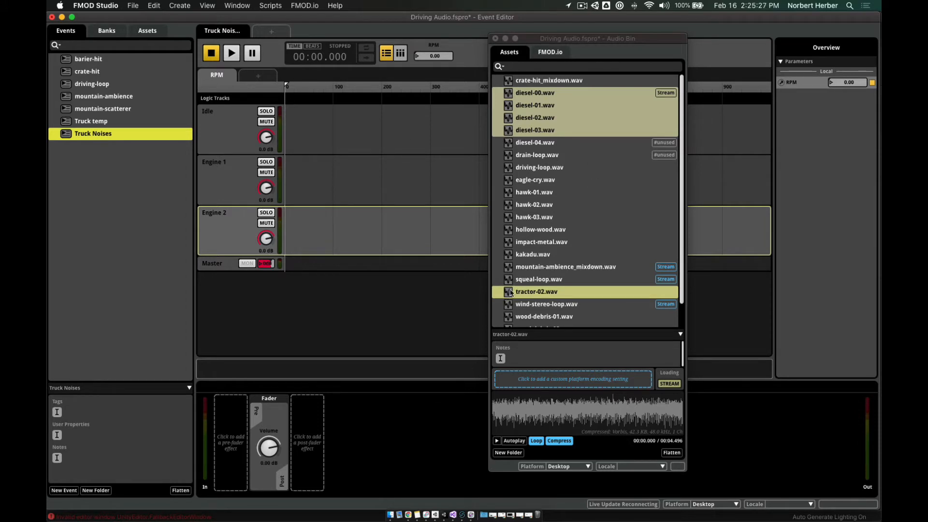
pyautogui.click(587, 192)
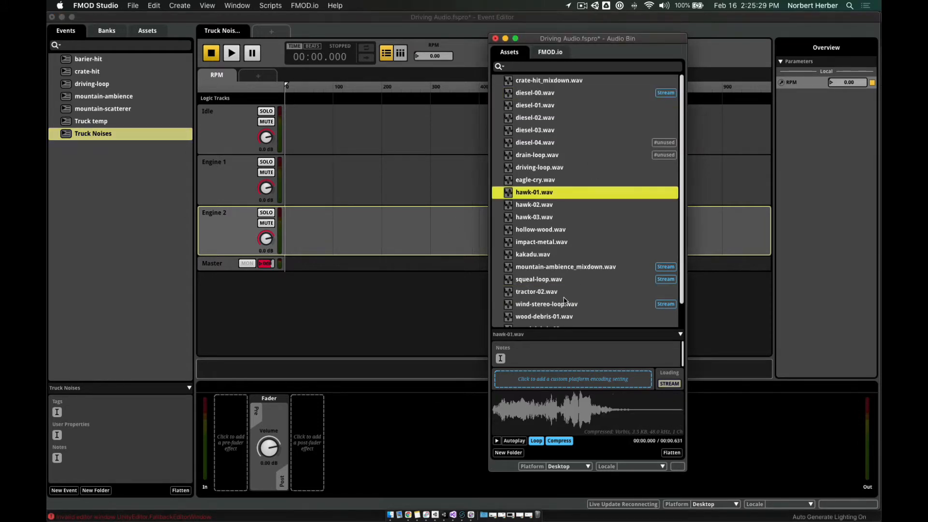
pyautogui.moveTo(508, 295); pyautogui.dragTo(306, 230)
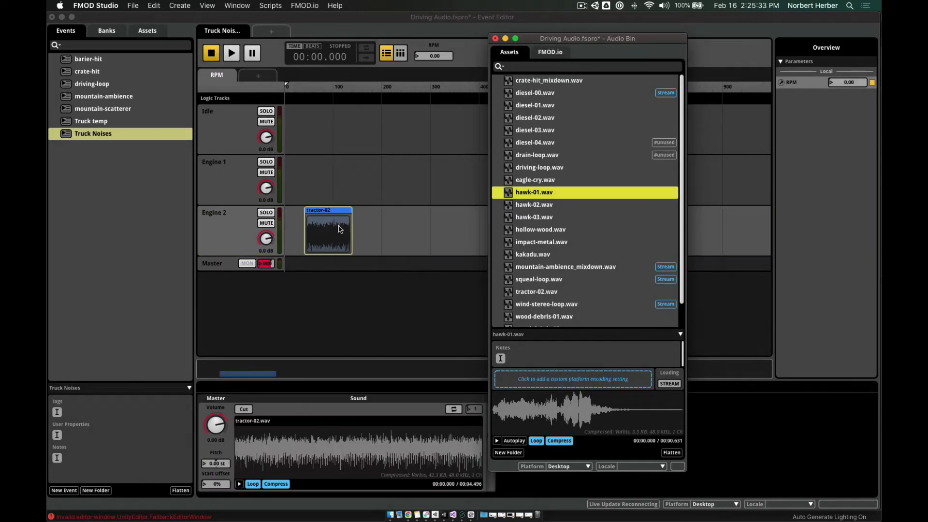
pyautogui.click(104, 124)
pyautogui.click(102, 135)
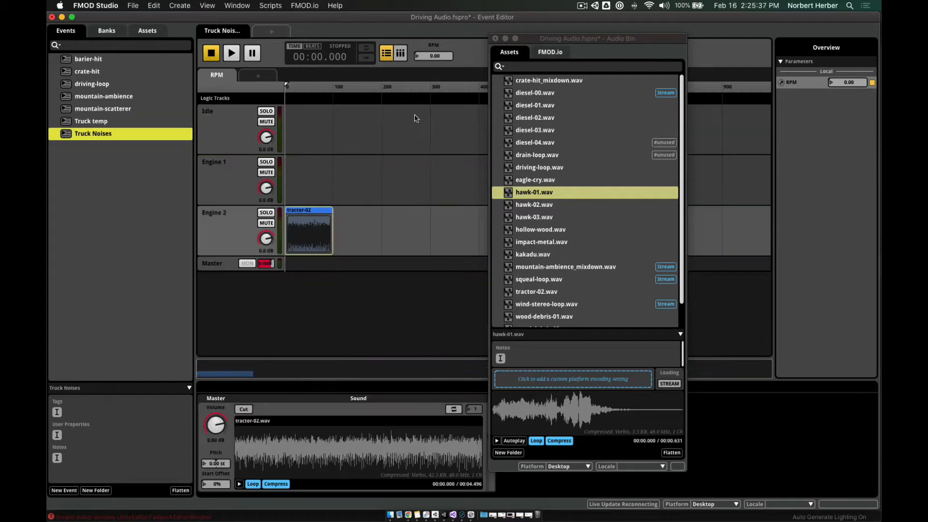
# Step: Place diesel-02.wav at the start of the Idle track, and diesel-01.wav, diesel-02.wav and diesel-03.wav spaced apart along Engine 1
pyautogui.moveTo(509, 120); pyautogui.dragTo(298, 127)
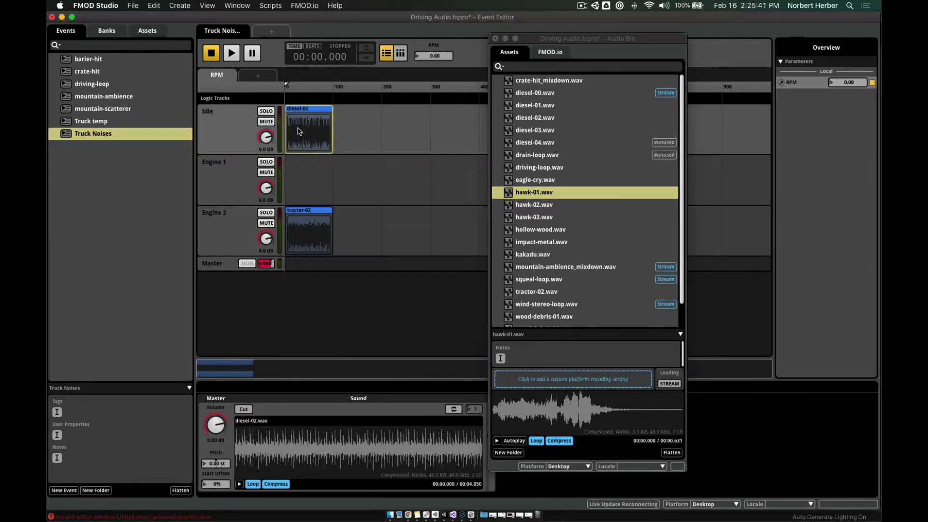
pyautogui.click(507, 107)
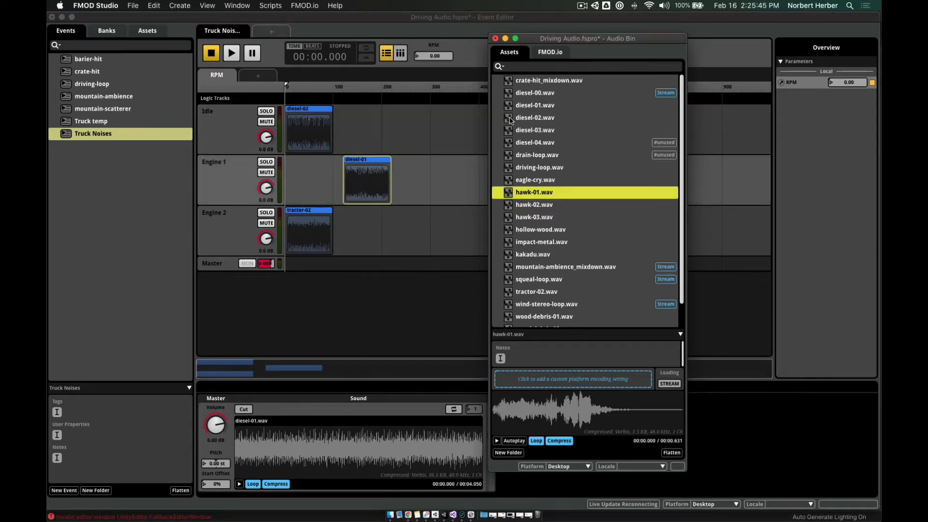
pyautogui.moveTo(528, 116); pyautogui.dragTo(440, 174)
pyautogui.moveTo(516, 135); pyautogui.dragTo(708, 193)
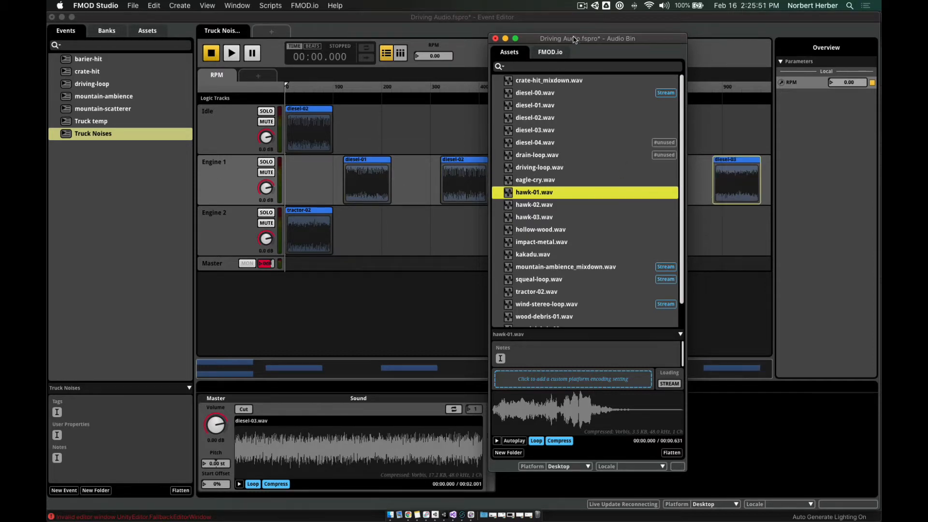
# Step: Close the Audio Bin and compare the layout with the Truck temp event, returning to Truck Noises
pyautogui.moveTo(573, 39); pyautogui.dragTo(613, 62)
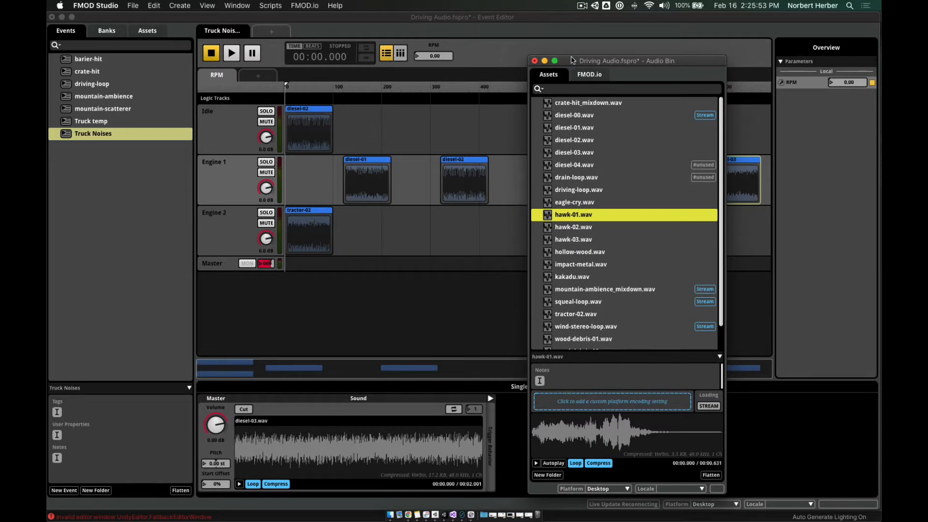
pyautogui.click(535, 61)
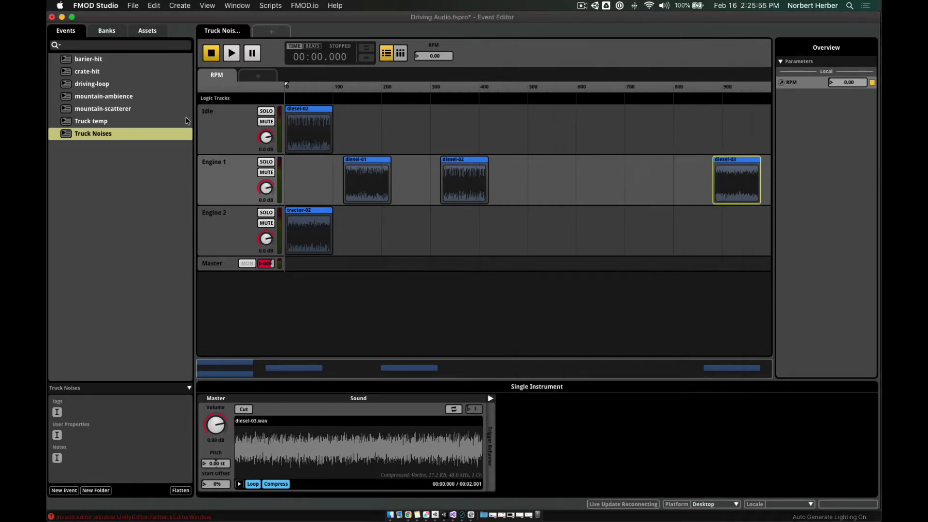
pyautogui.click(131, 122)
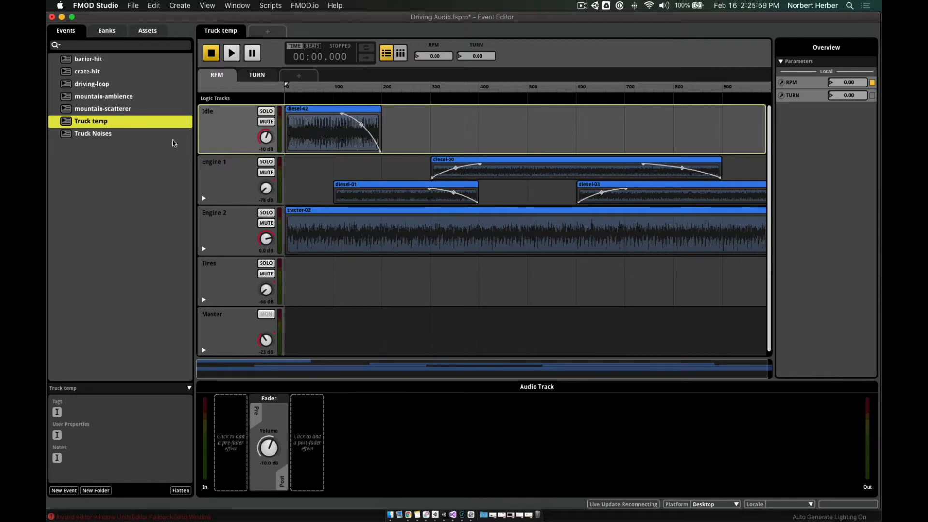
pyautogui.click(98, 137)
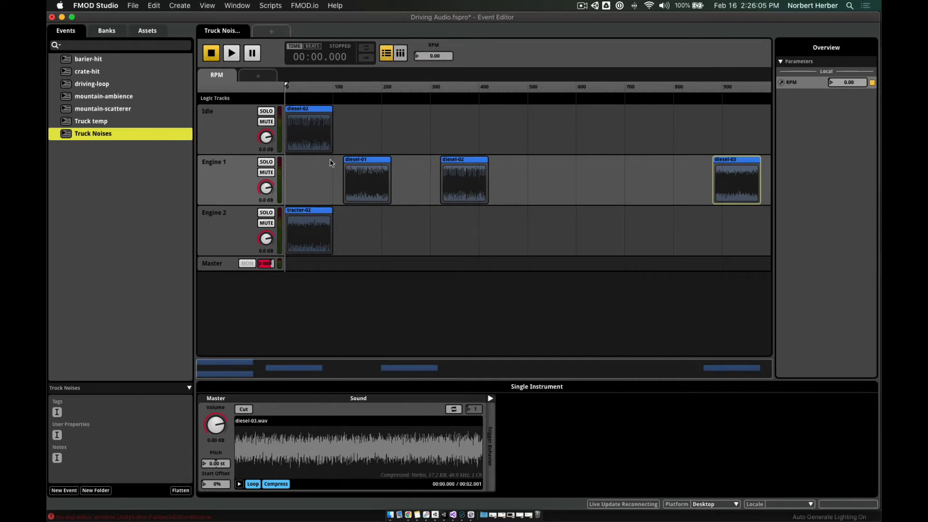
# Step: Enable looping on all five instruments: diesel-02 on Idle, diesel-01, diesel-02 and diesel-03 on Engine 1, and tractor-02 on Engine 2
pyautogui.click(311, 127)
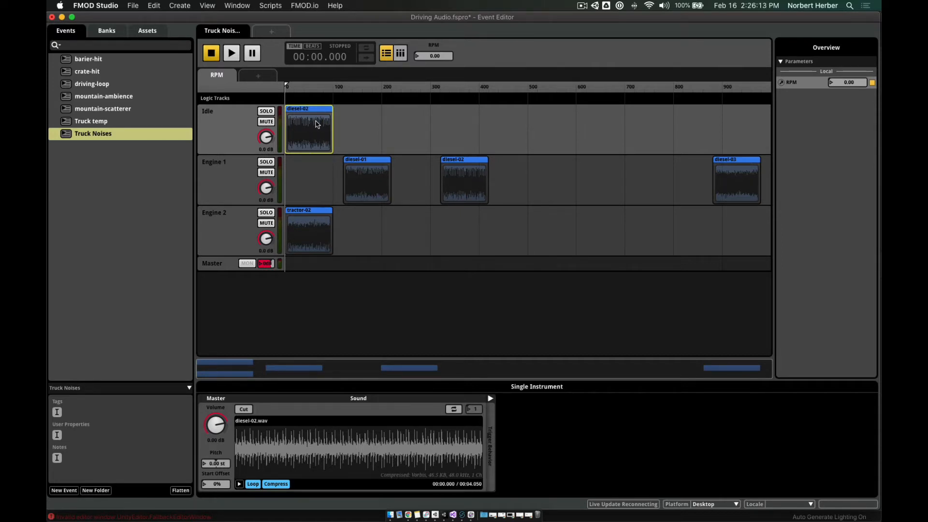
pyautogui.click(453, 409)
pyautogui.click(355, 181)
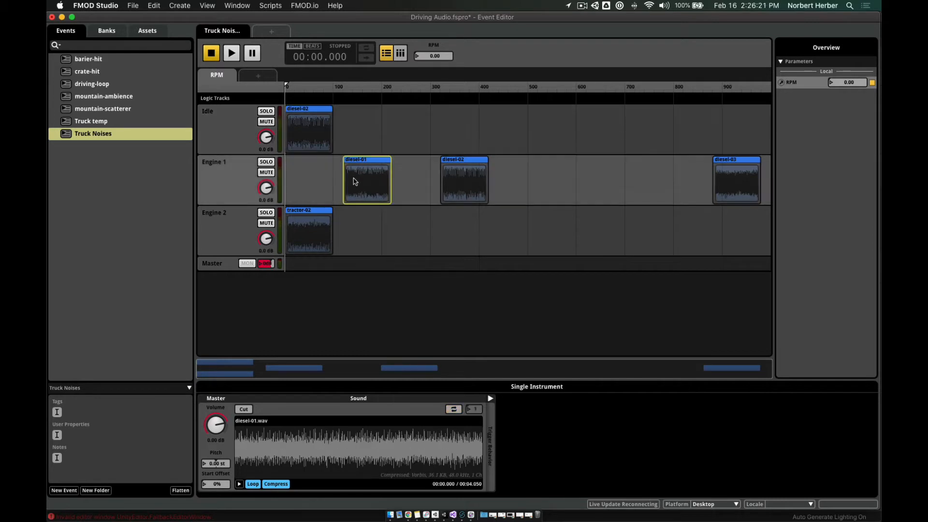
pyautogui.click(453, 409)
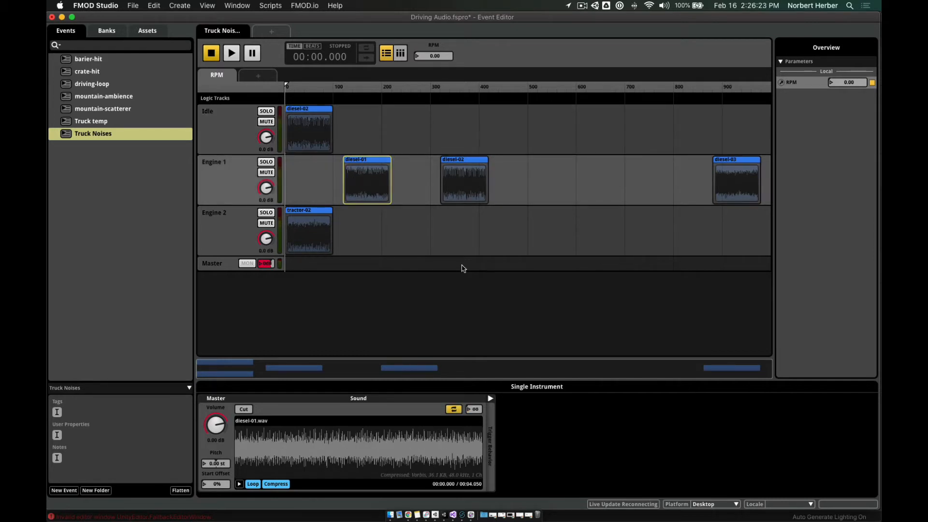
pyautogui.click(455, 188)
pyautogui.click(455, 409)
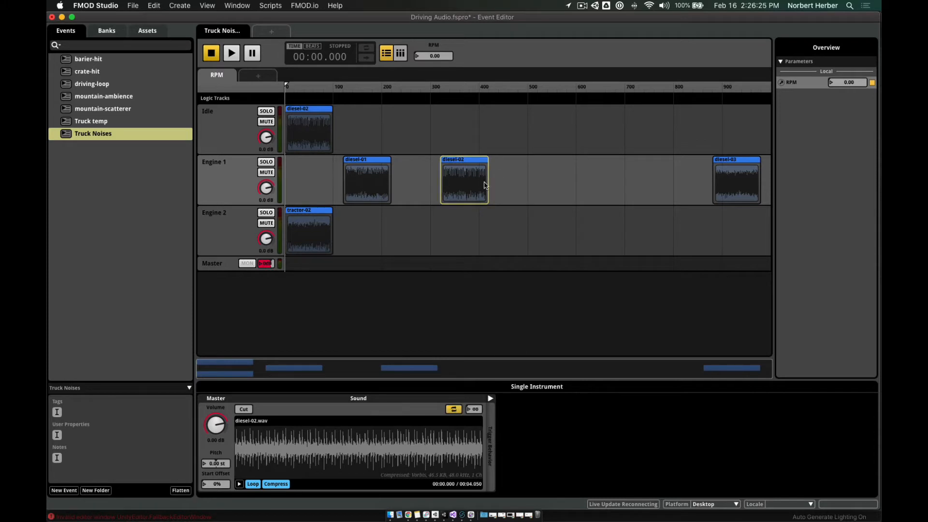
pyautogui.click(726, 181)
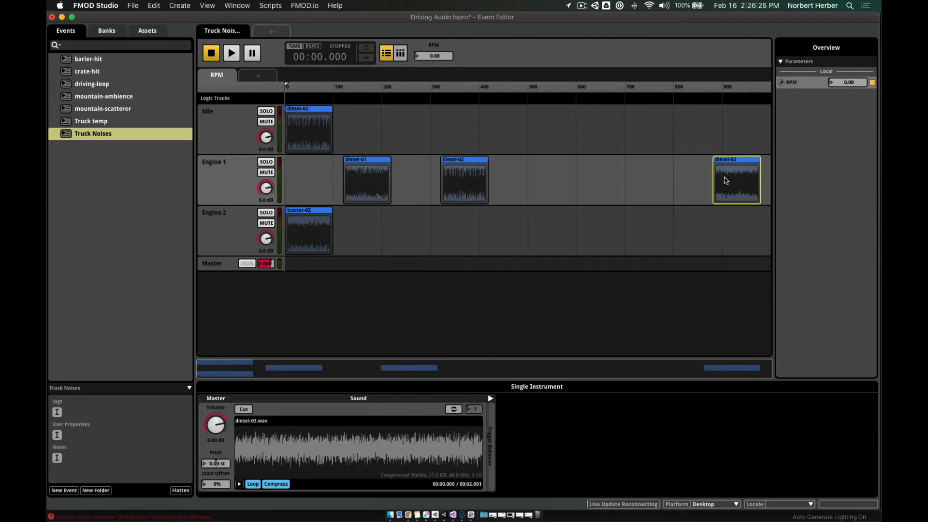
pyautogui.click(455, 410)
pyautogui.click(322, 226)
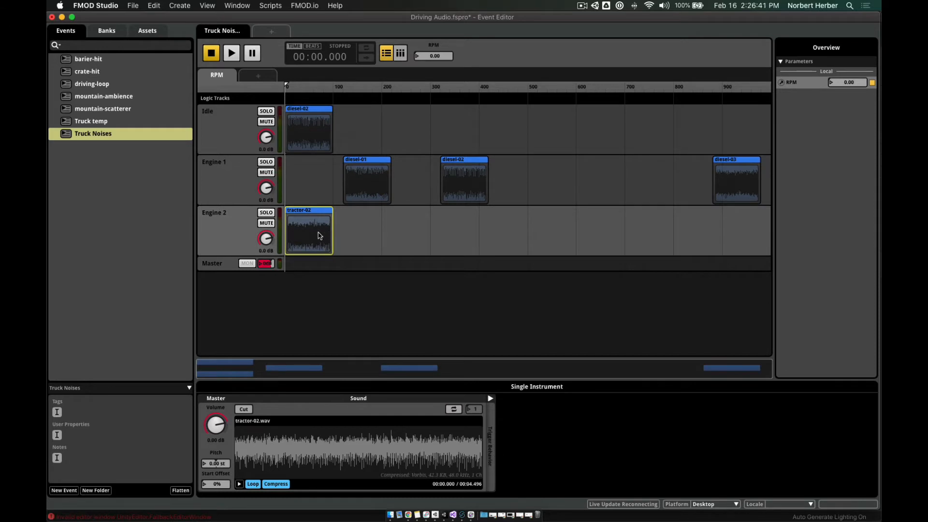
pyautogui.click(454, 411)
# Step: Move diesel-03 on Engine 1 to start at about RPM 640, and audition diesel-01 with RPM at 167
pyautogui.moveTo(729, 182); pyautogui.dragTo(612, 183)
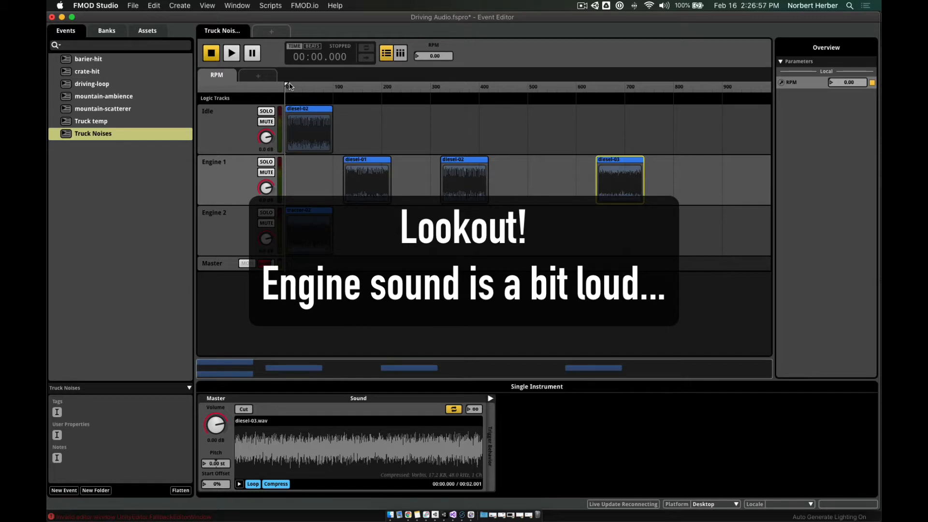
pyautogui.moveTo(288, 85); pyautogui.dragTo(365, 92)
pyautogui.click(362, 191)
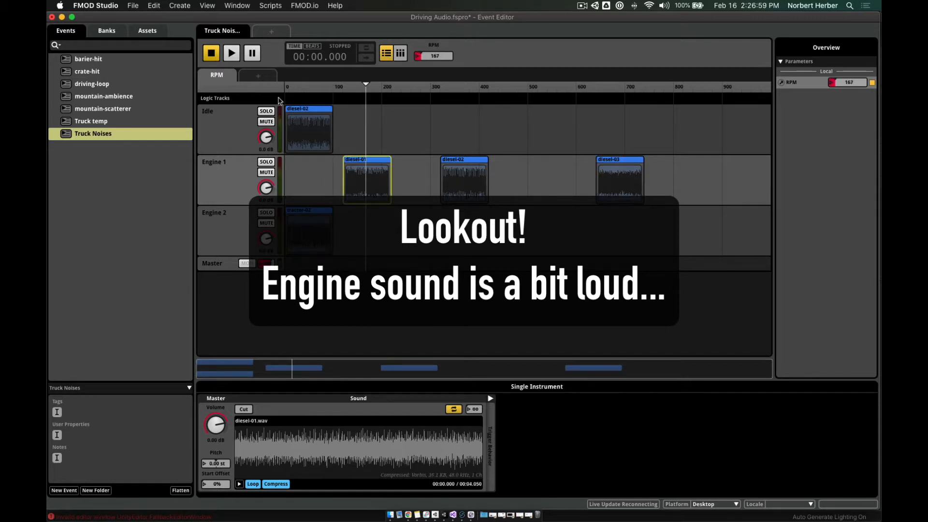
pyautogui.click(232, 54)
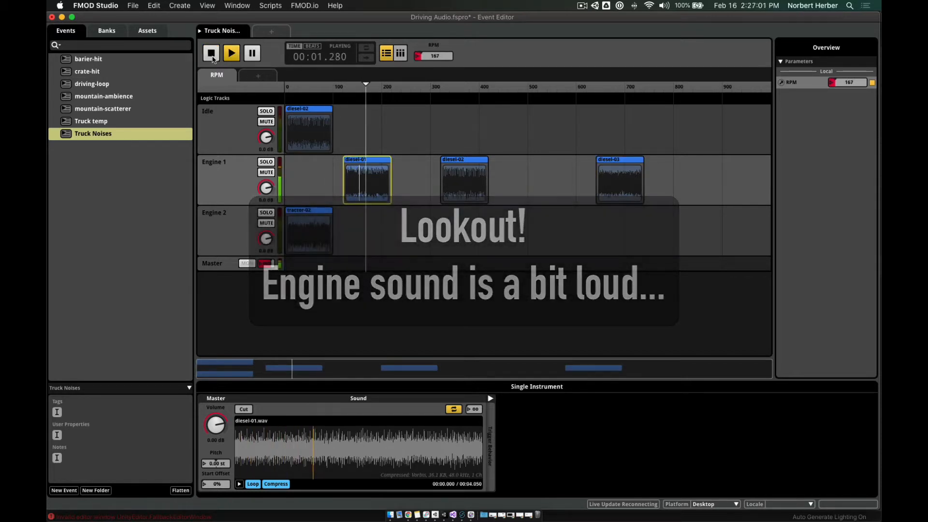
pyautogui.click(211, 53)
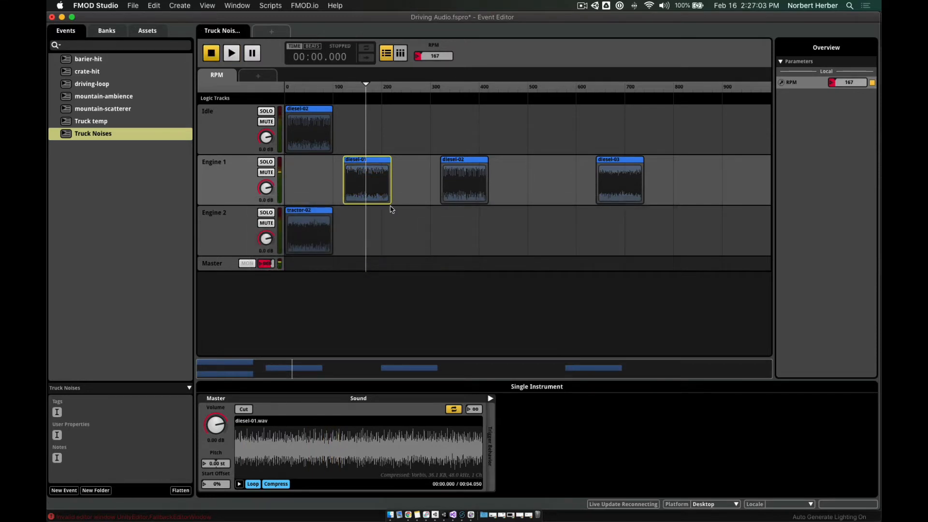
# Step: Audition diesel-02 on Engine 1 with RPM at 357, and diesel-03 with the RPM cursor over its middle
pyautogui.click(459, 87)
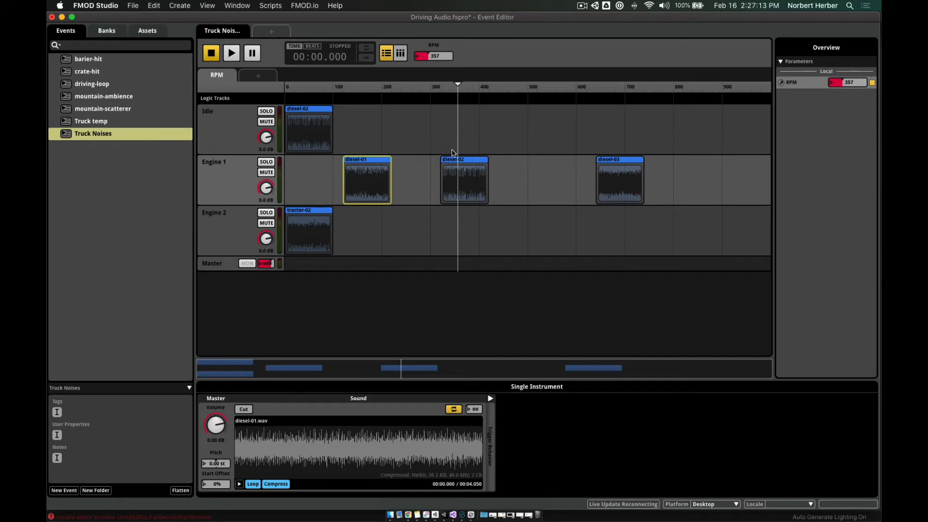
pyautogui.click(231, 55)
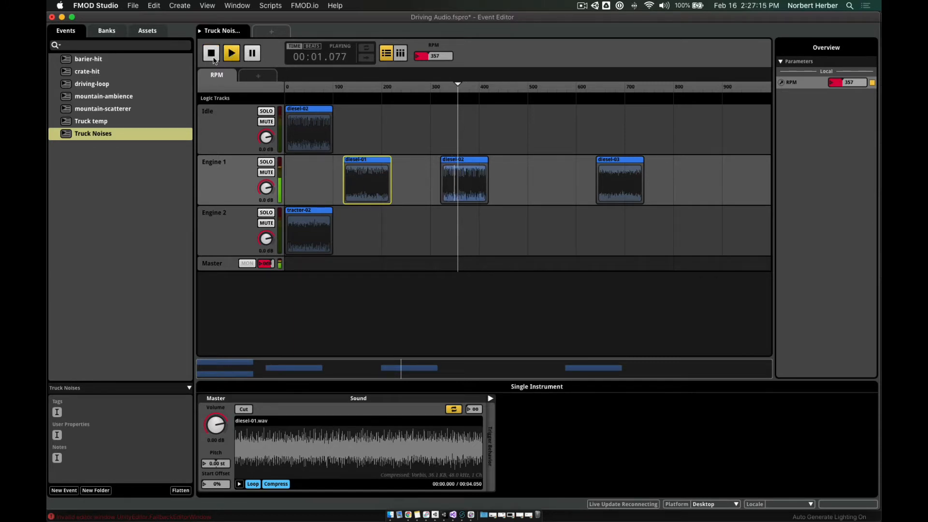
pyautogui.click(214, 58)
pyautogui.click(234, 55)
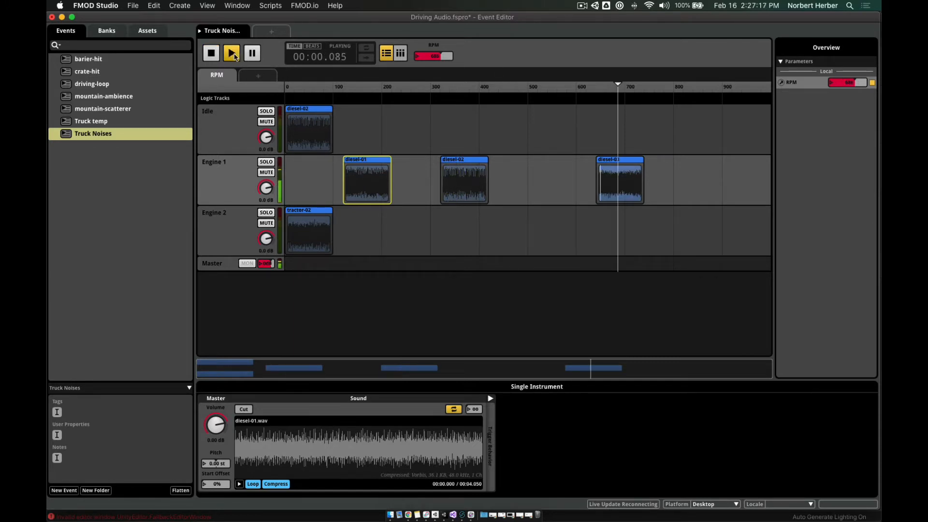
pyautogui.press('space')
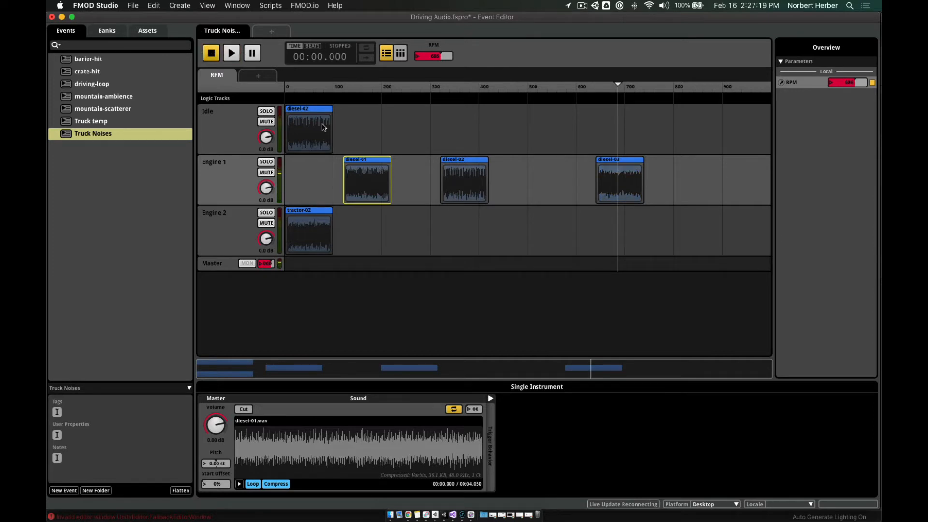
# Step: Move tractor-02 on Engine 2 to start at the end of diesel-01, and audition the Idle sound with RPM at 48.1
pyautogui.moveTo(312, 226); pyautogui.dragTo(419, 223)
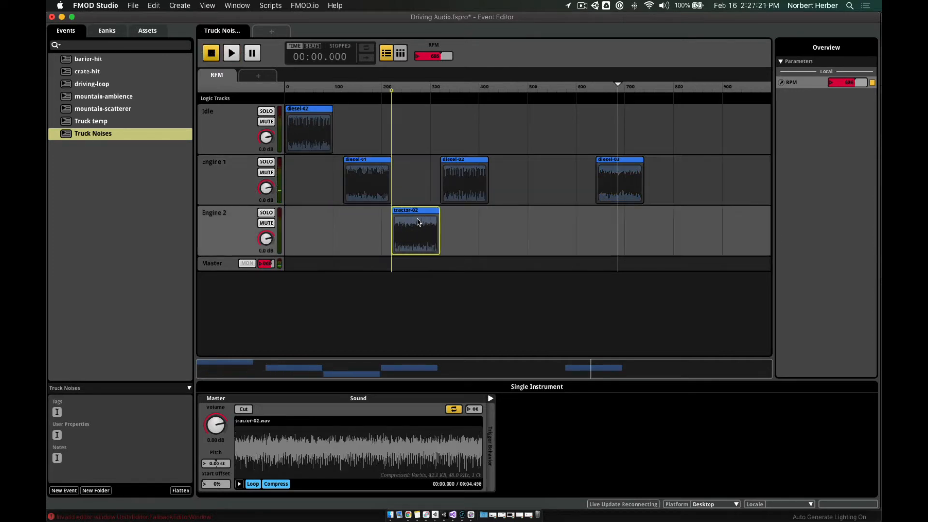
pyautogui.click(309, 87)
pyautogui.click(231, 54)
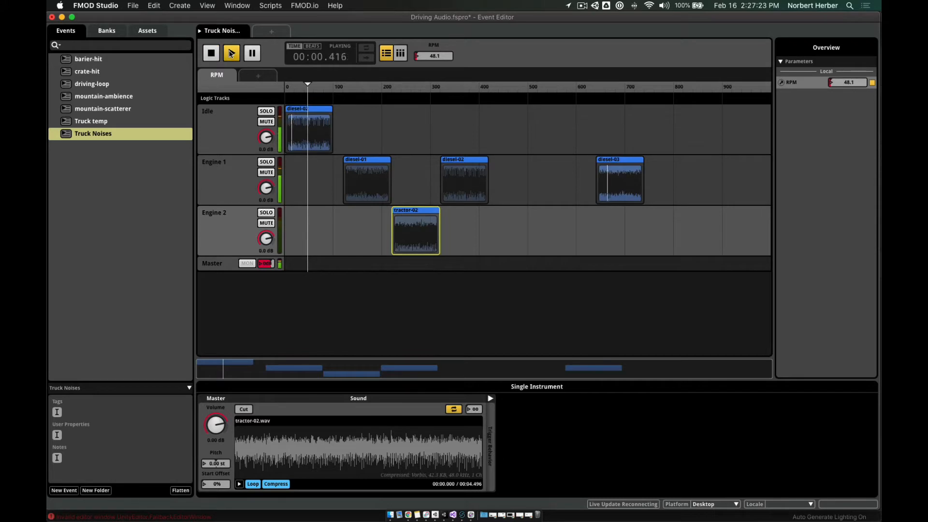
pyautogui.press('space')
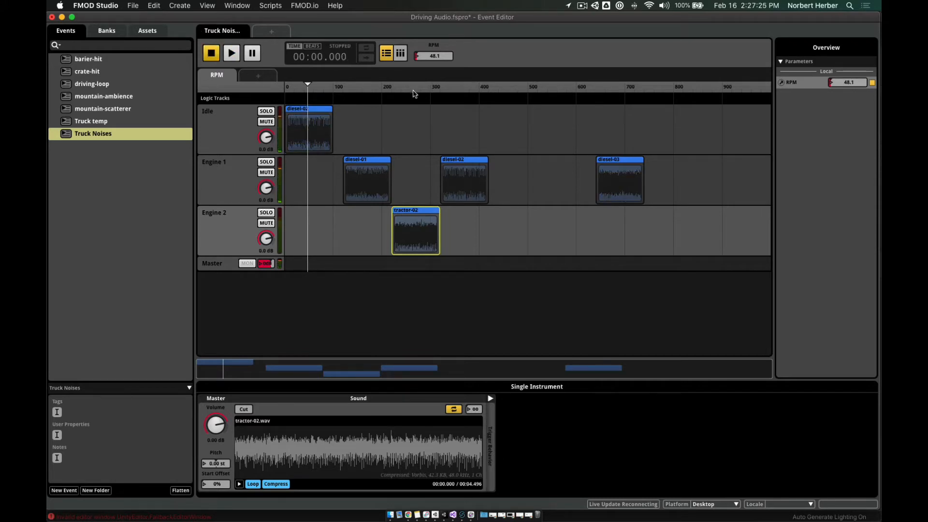
# Step: Audition the tractor-02 instrument on Engine 2 with RPM at 266
pyautogui.click(415, 92)
pyautogui.click(231, 53)
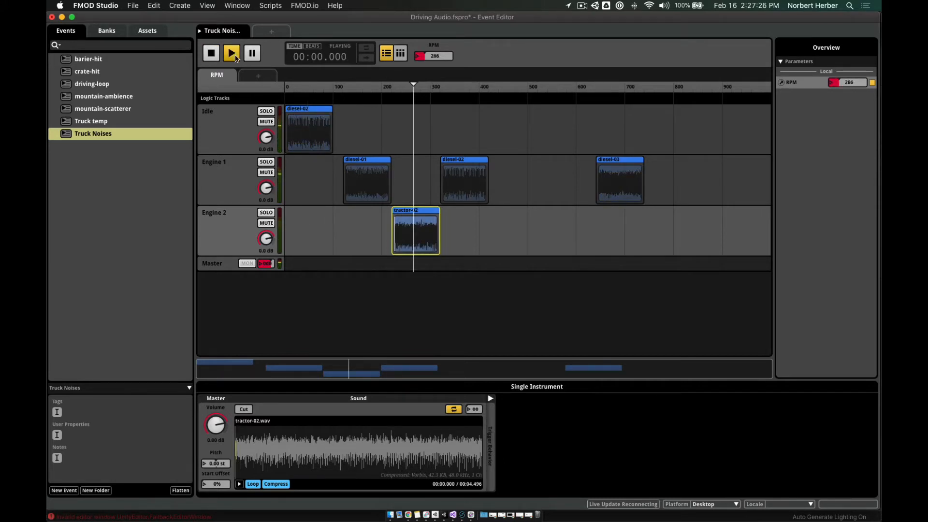
pyautogui.click(207, 54)
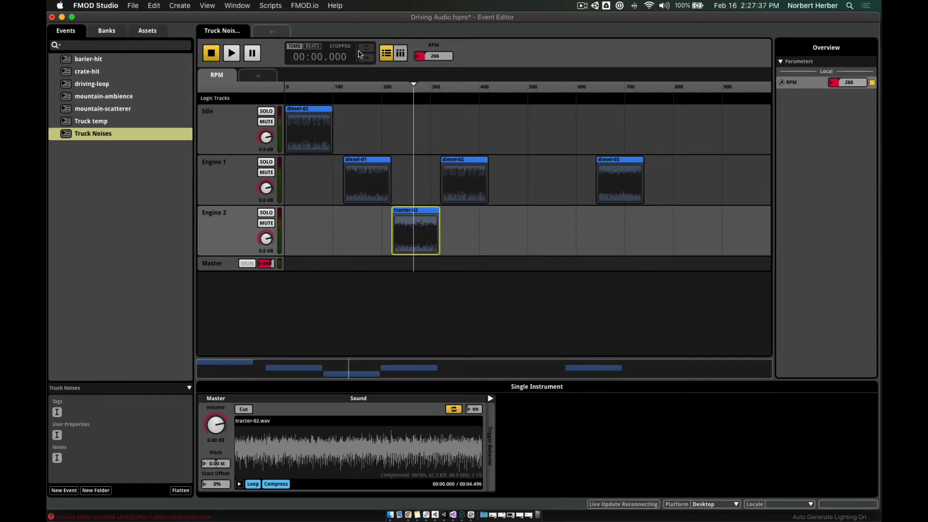
# Step: Open the recent project Examples.fspro and view its Car Engine and Ride-on Mower events in the Vehicles folder
pyautogui.click(137, 5)
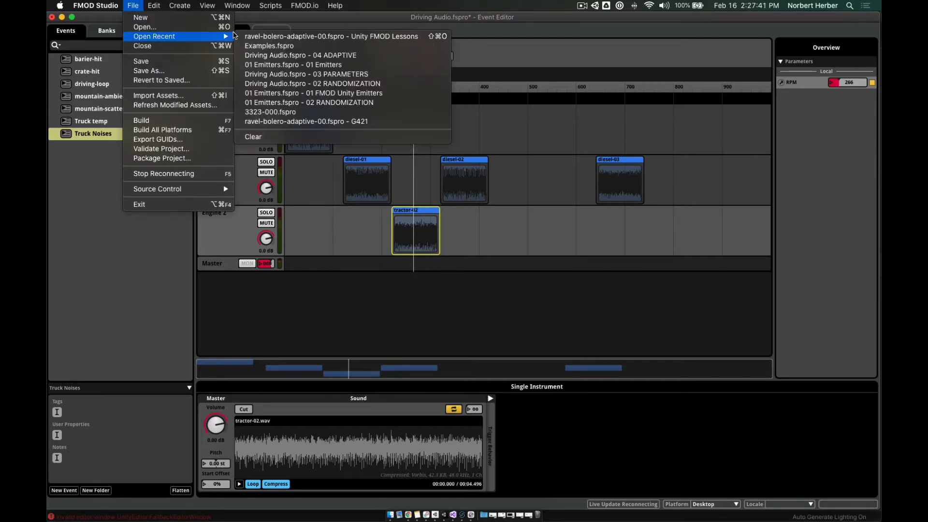
pyautogui.click(288, 53)
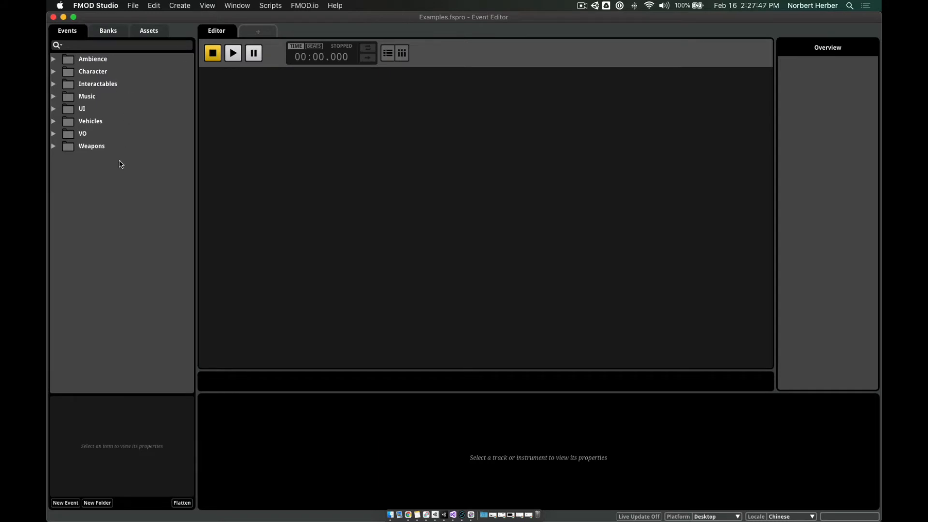
pyautogui.click(53, 122)
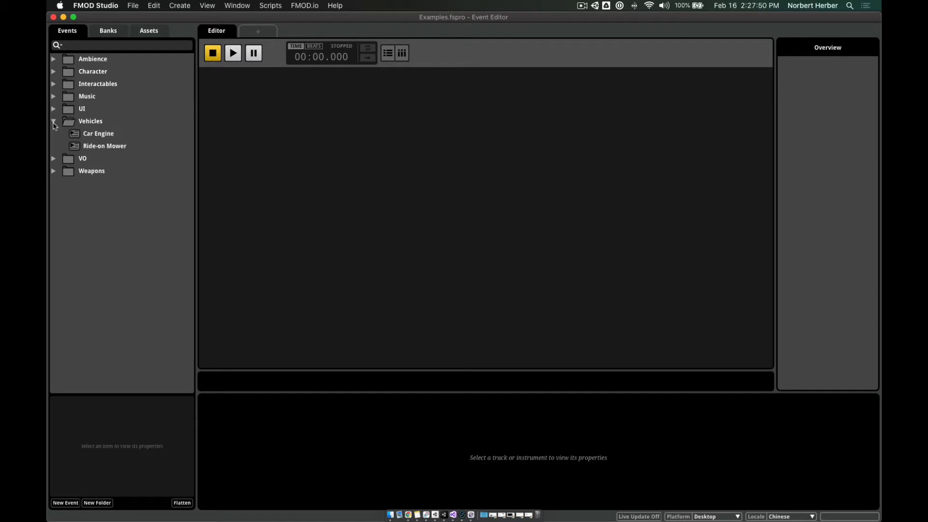
pyautogui.click(104, 136)
pyautogui.click(107, 150)
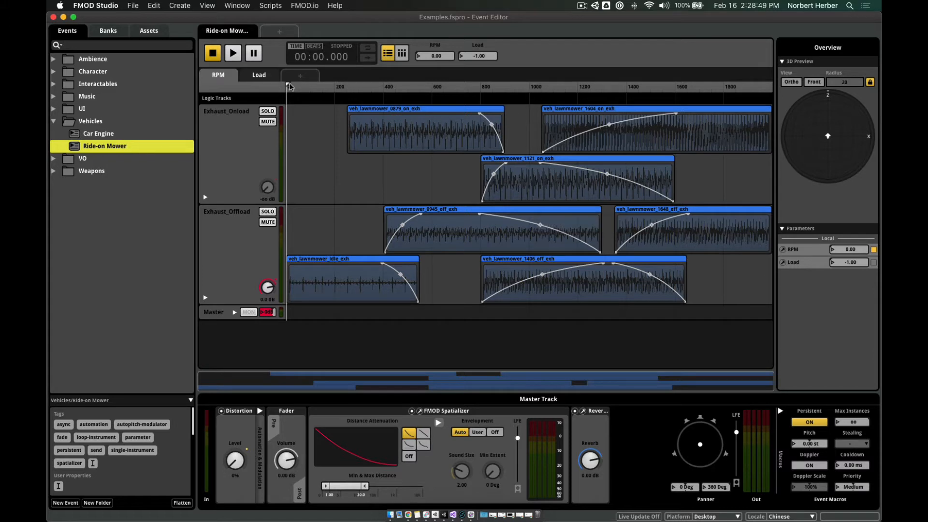
# Step: Sweep the Ride-on Mower event's RPM from 0 to about 1,740, and close the Examples project window
pyautogui.moveTo(289, 87); pyautogui.dragTo(710, 108)
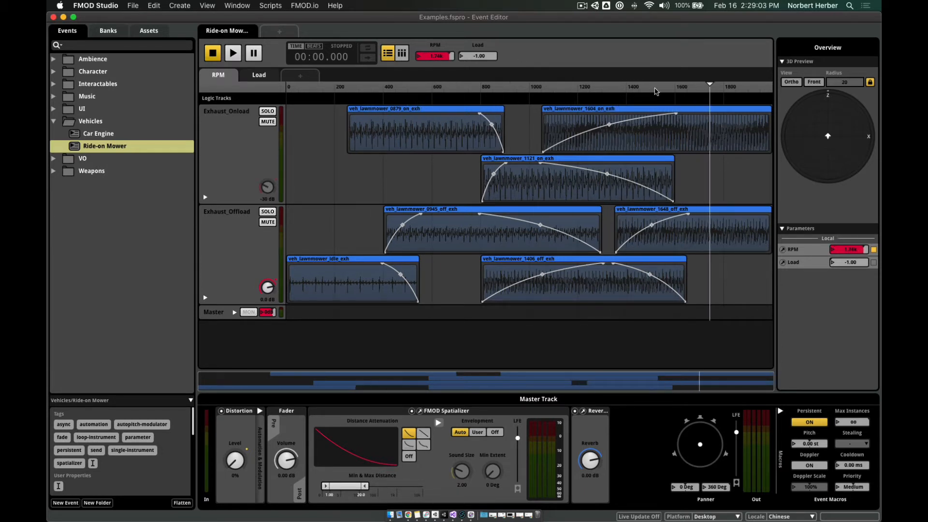
pyautogui.click(54, 17)
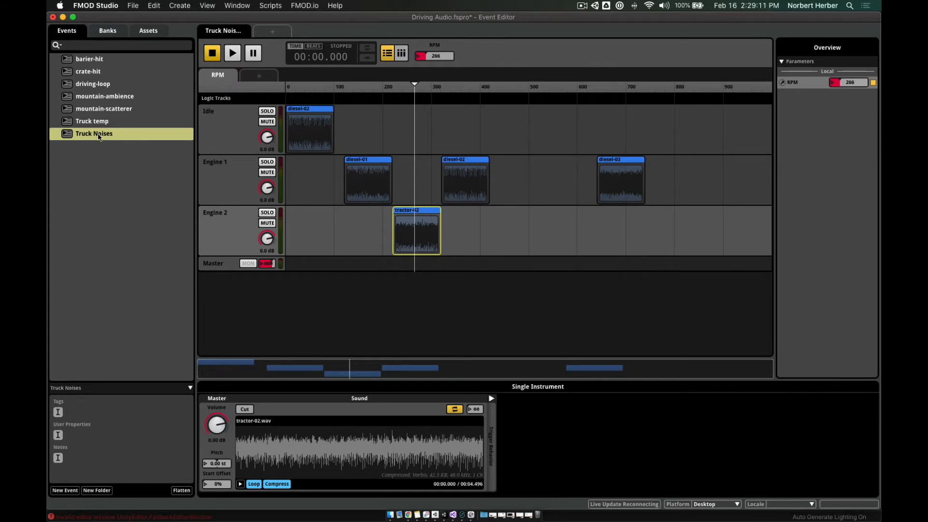
# Step: Check the Idle track of the Truck temp event, and set the Idle track's volume in Truck Noises to -10 dB
pyautogui.click(80, 121)
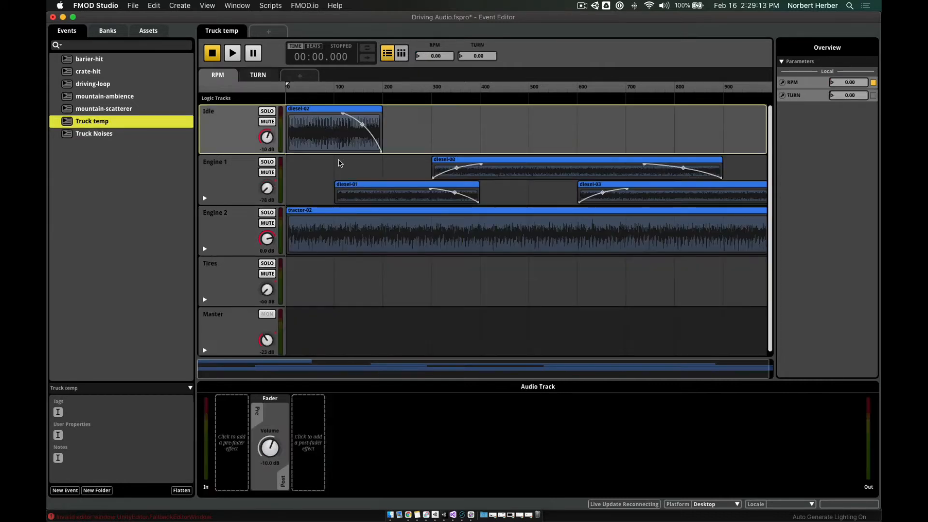
pyautogui.click(314, 127)
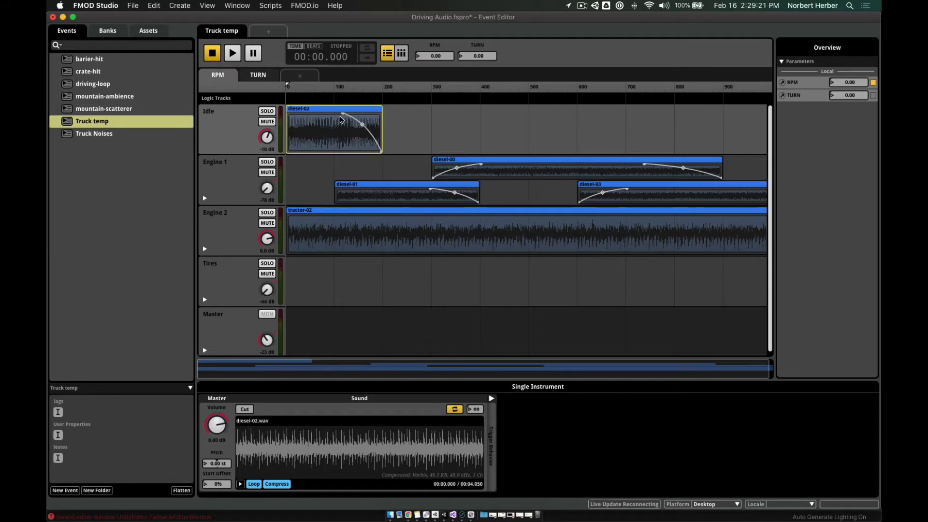
pyautogui.click(116, 135)
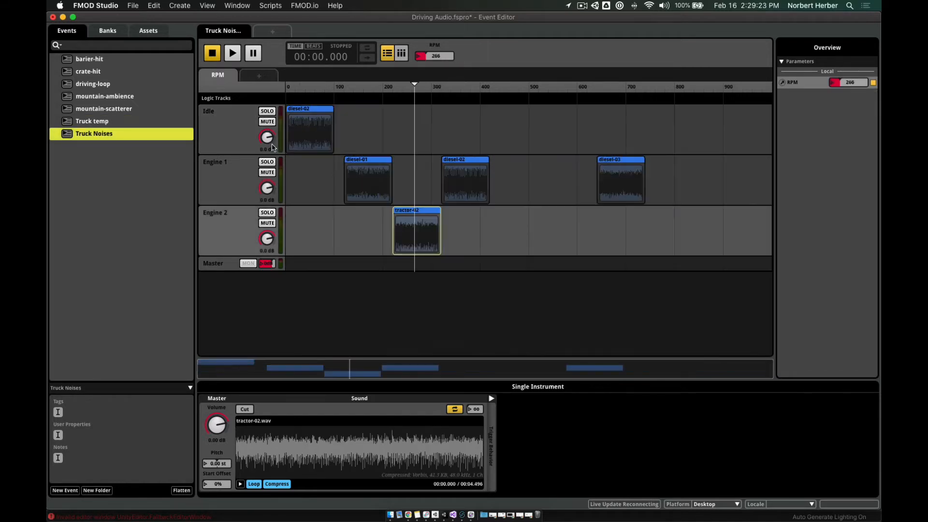
pyautogui.click(267, 149)
pyautogui.write('-')
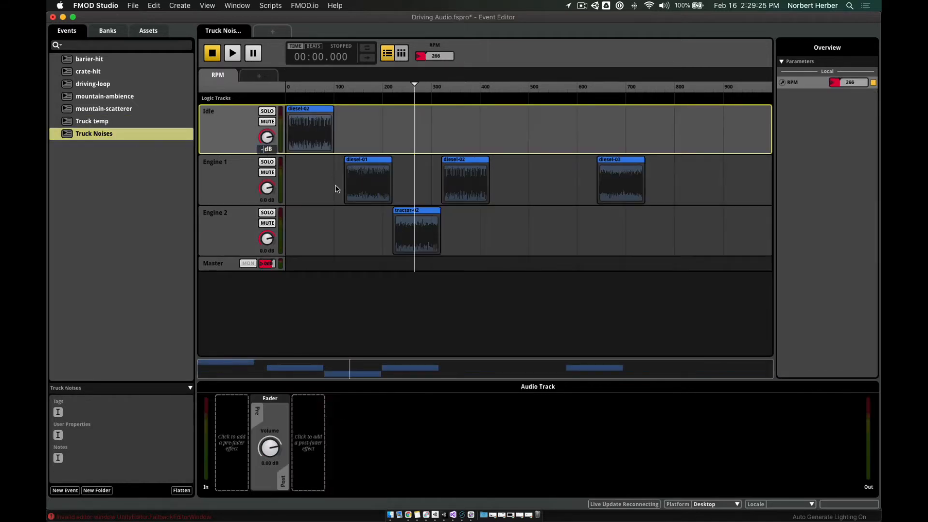
pyautogui.write('10')
pyautogui.press('Return')
# Step: Add a fade-out to diesel-02 on the Idle track in Truck Noises, and extend the instrument to RPM 200
pyautogui.click(318, 131)
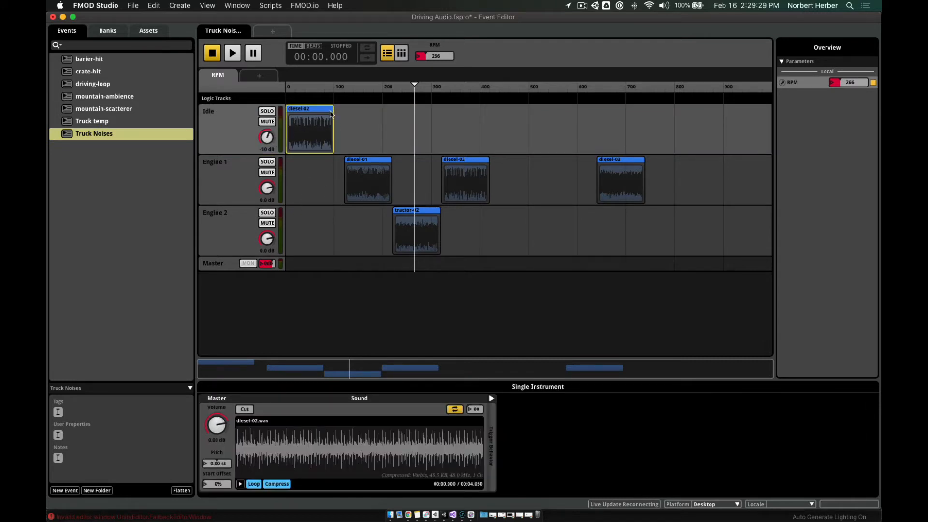
pyautogui.moveTo(332, 115); pyautogui.dragTo(313, 114)
pyautogui.click(108, 123)
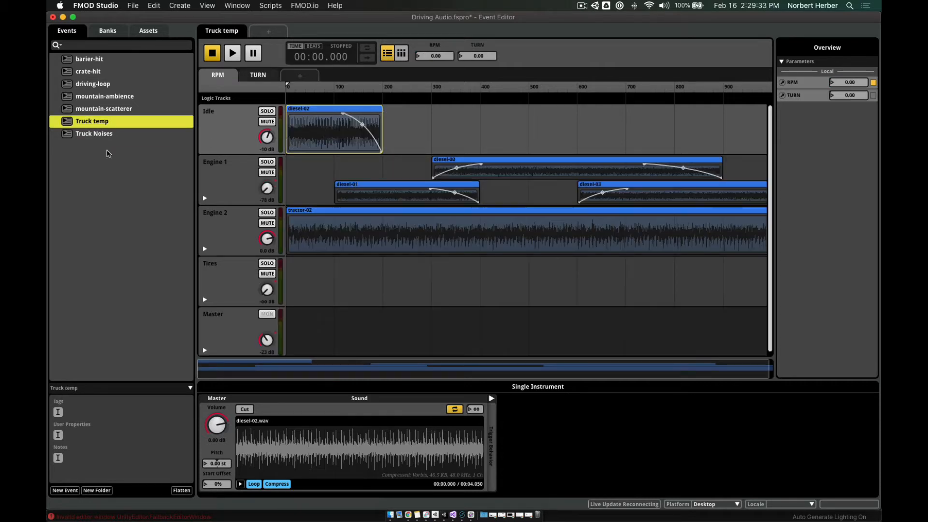
pyautogui.click(95, 134)
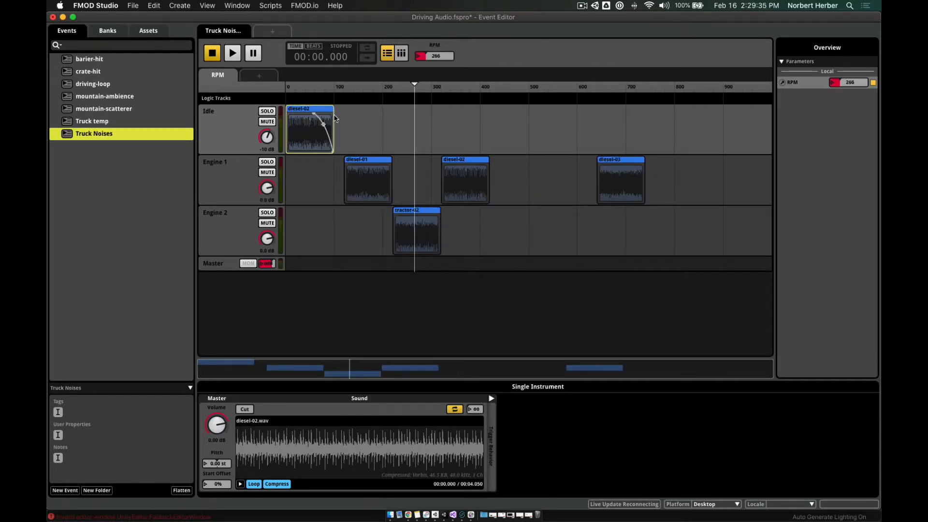
pyautogui.moveTo(333, 117); pyautogui.dragTo(383, 119)
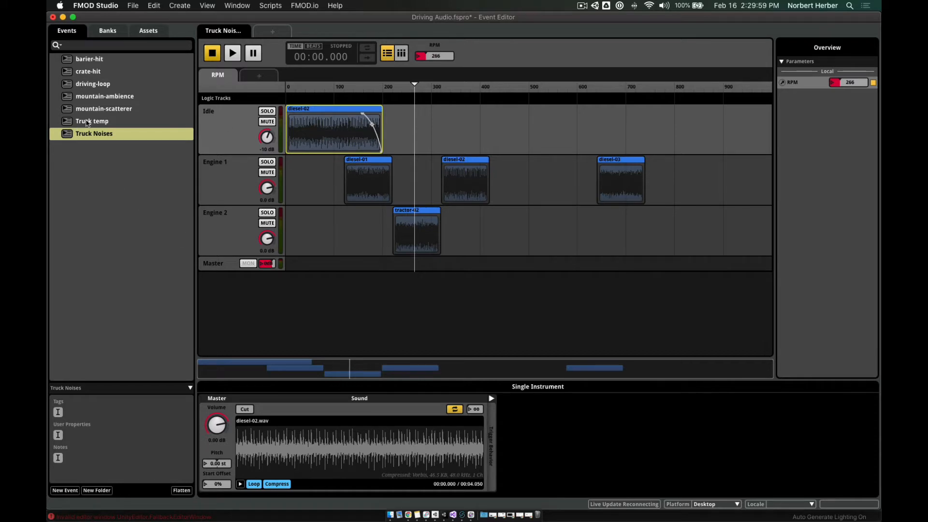
# Step: Extend tractor-02 on Engine 2 across the whole RPM range, and compare the layout with the Truck temp event
pyautogui.moveTo(424, 224); pyautogui.dragTo(793, 236)
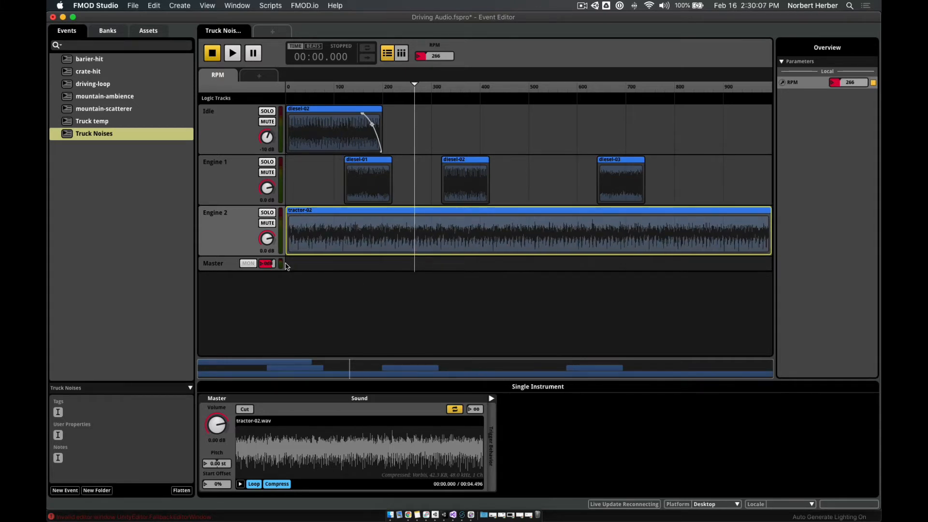
pyautogui.click(105, 123)
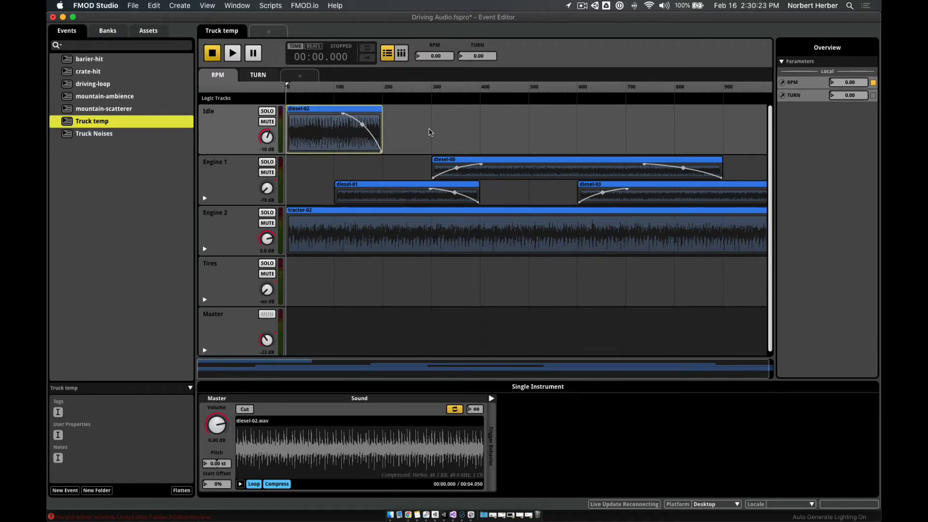
pyautogui.click(98, 135)
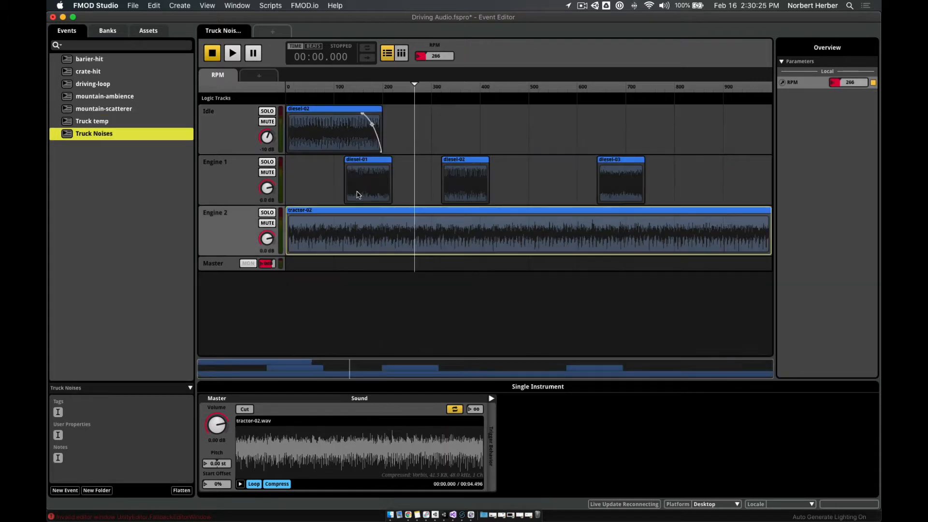
# Step: Make diesel-01 on Engine 1 span RPM 100 to 400, and move diesel-02 to start at RPM 300
pyautogui.click(352, 182)
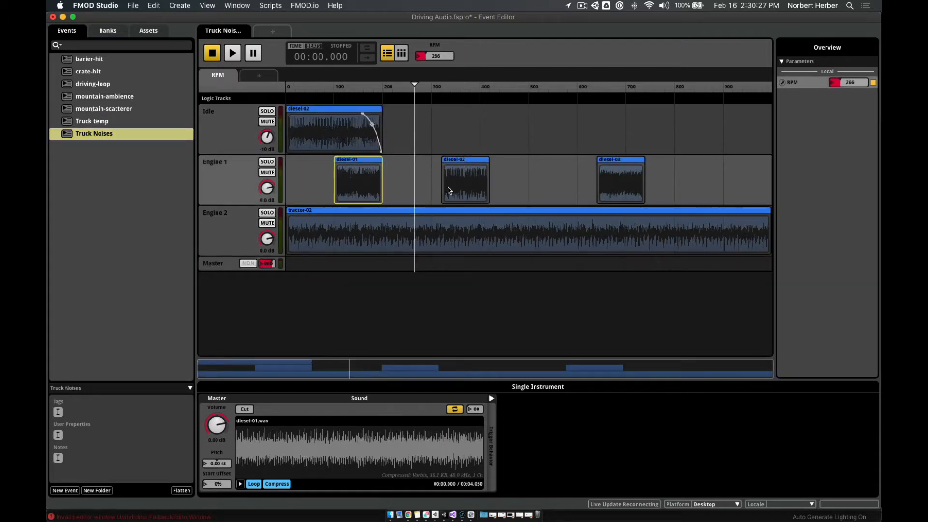
pyautogui.click(94, 122)
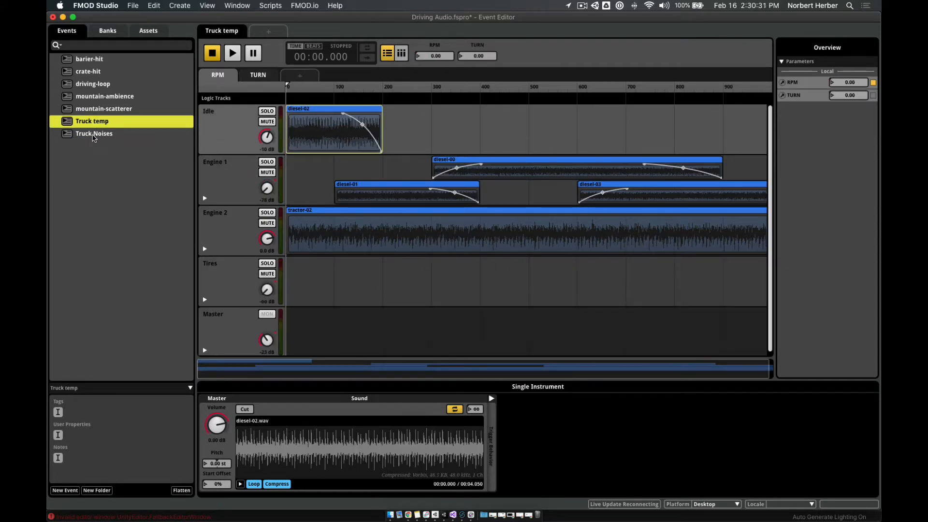
pyautogui.click(95, 136)
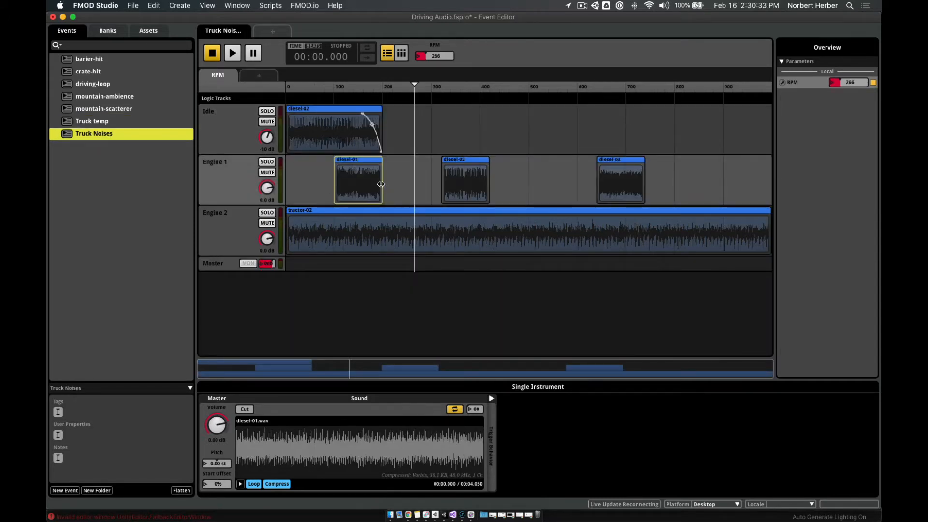
pyautogui.moveTo(381, 184); pyautogui.dragTo(441, 190)
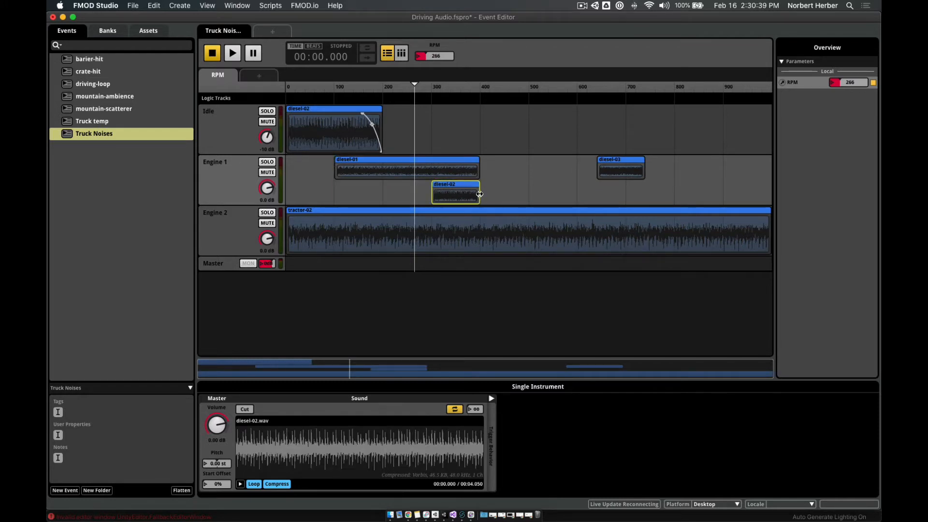
# Step: Extend diesel-02 on Engine 1 to RPM 700 so it overlaps diesel-03, and compare the layout with Truck temp
pyautogui.moveTo(480, 193); pyautogui.dragTo(626, 196)
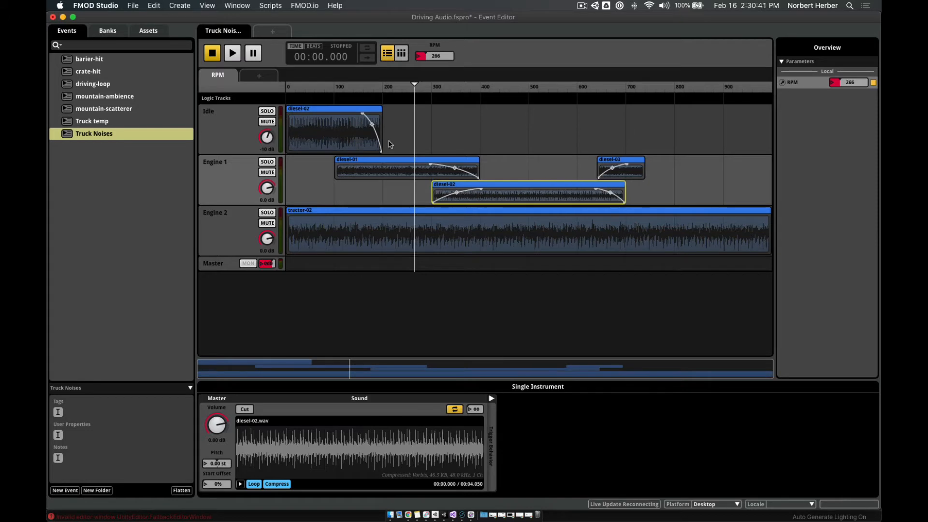
pyautogui.click(86, 122)
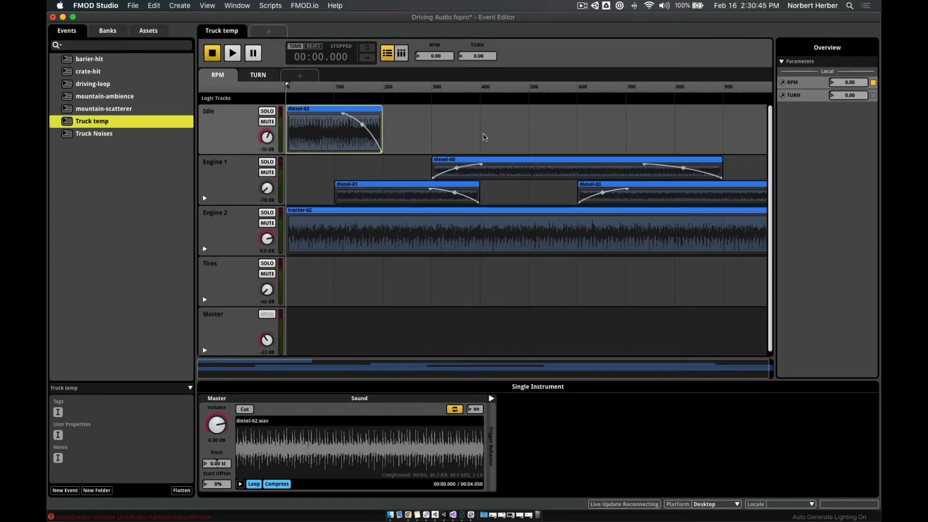
pyautogui.click(128, 135)
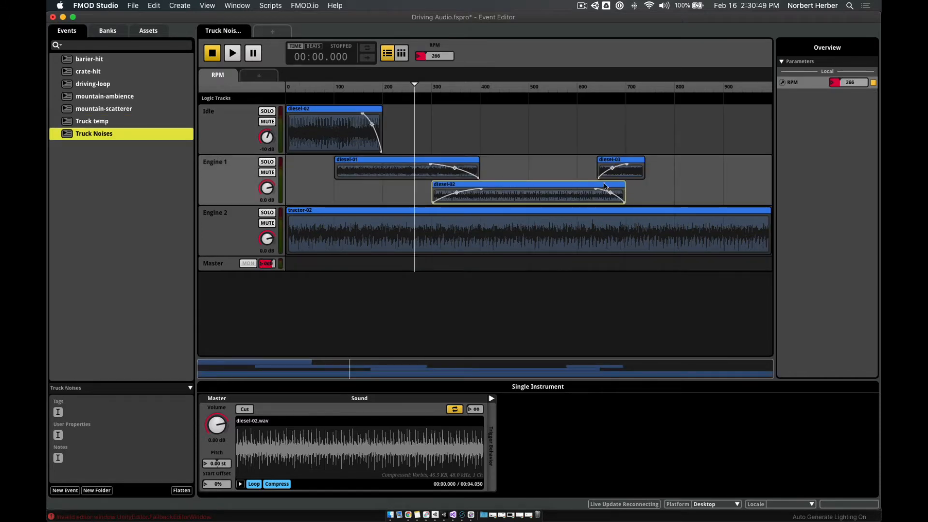
pyautogui.click(102, 123)
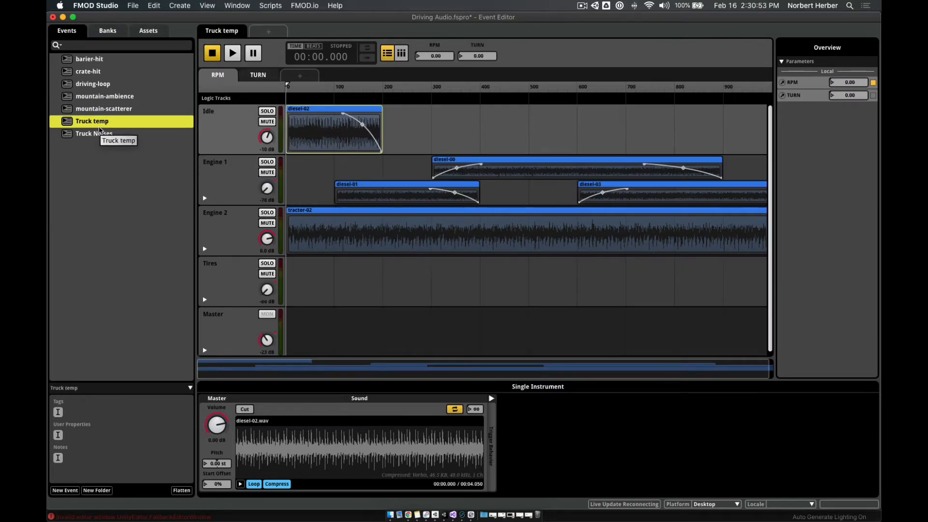
pyautogui.click(101, 133)
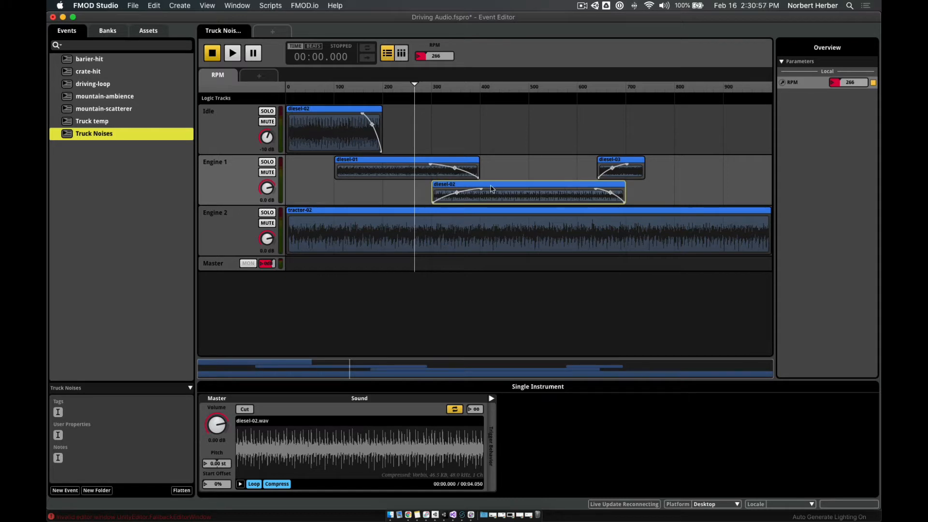
# Step: Add diesel-00.wav from the Audio Bin to Engine 1, starting at about RPM 840
pyautogui.press('super+3')
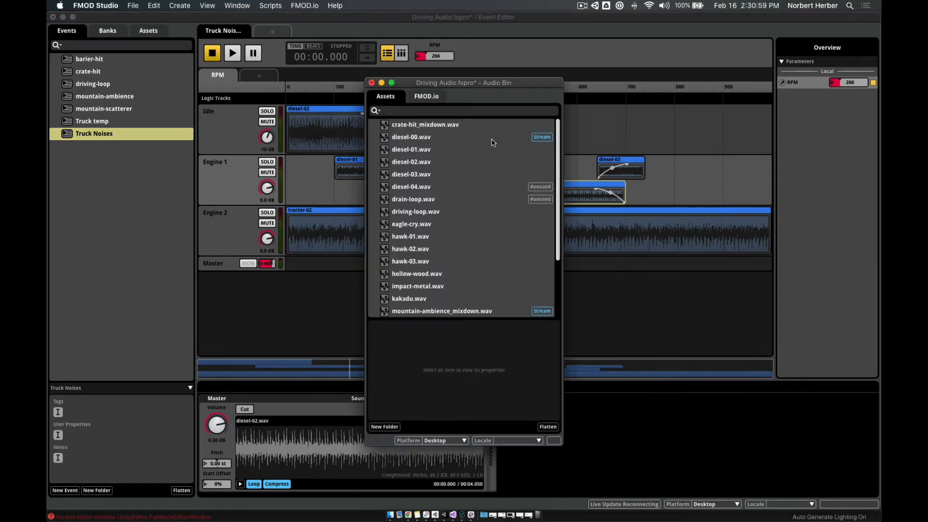
pyautogui.moveTo(418, 140); pyautogui.dragTo(694, 172)
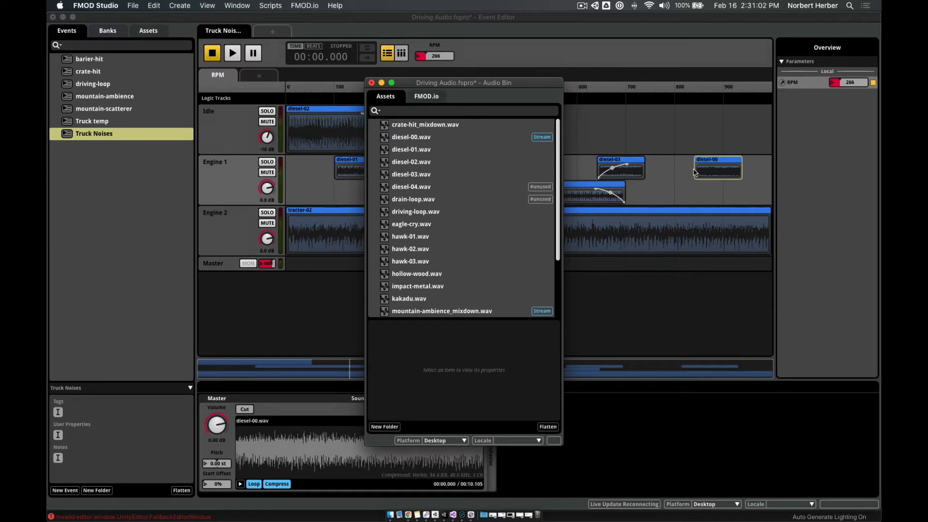
pyautogui.click(372, 83)
# Step: Delete diesel-02 from Engine 1 and make diesel-03 span RPM 300 to 900, using the Truck temp event as reference
pyautogui.click(87, 122)
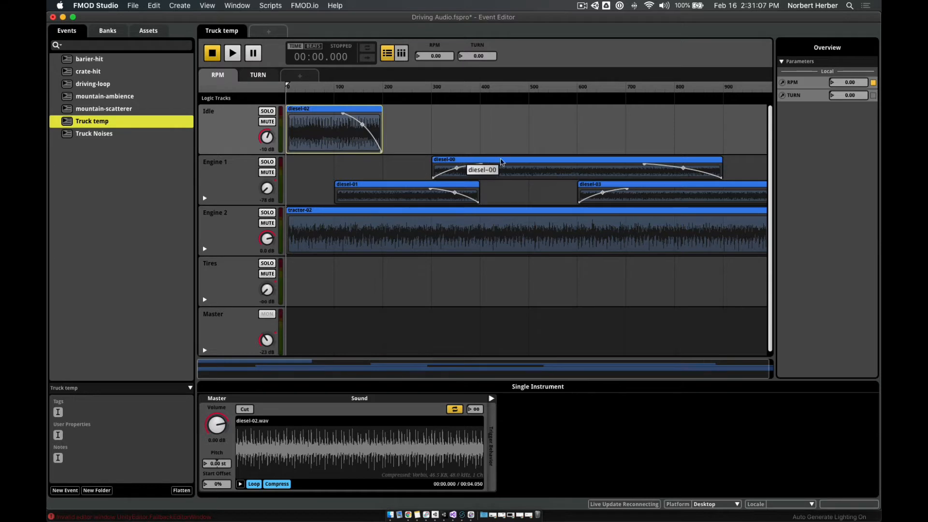
pyautogui.click(95, 135)
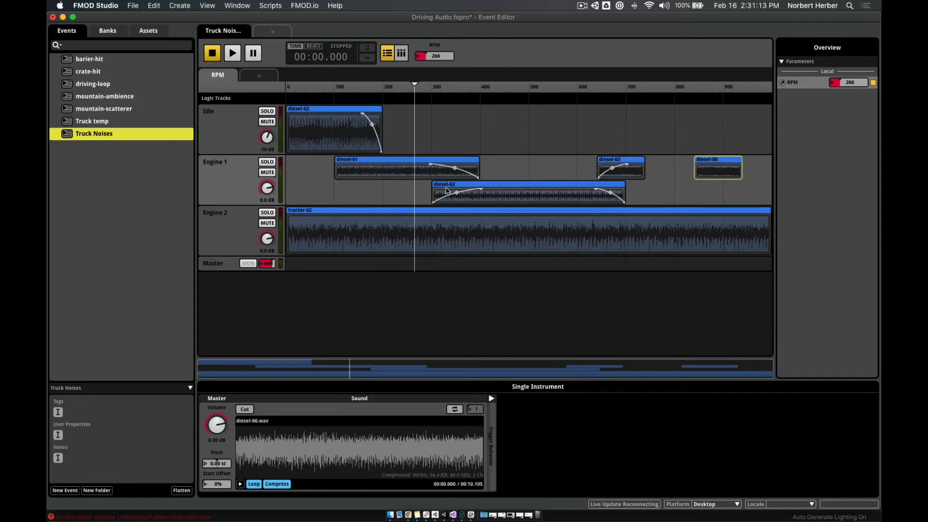
pyautogui.click(490, 196)
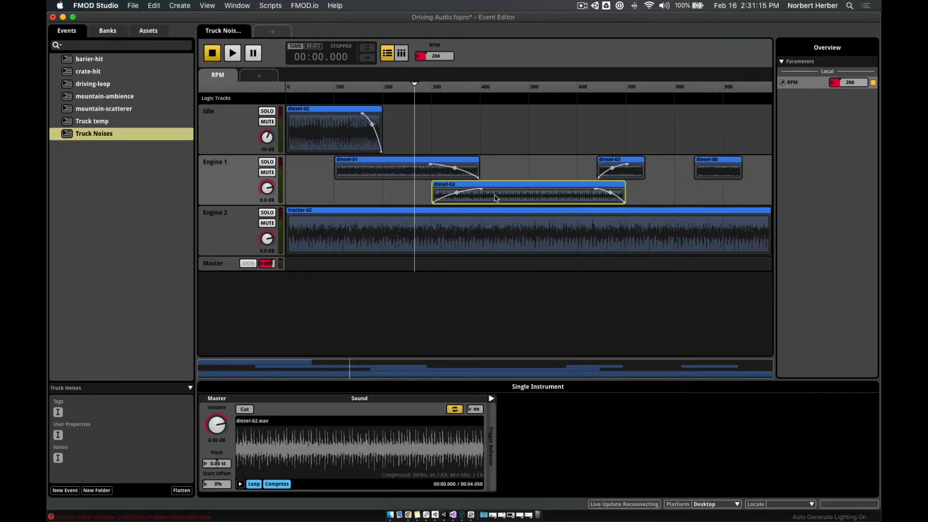
pyautogui.press('Delete')
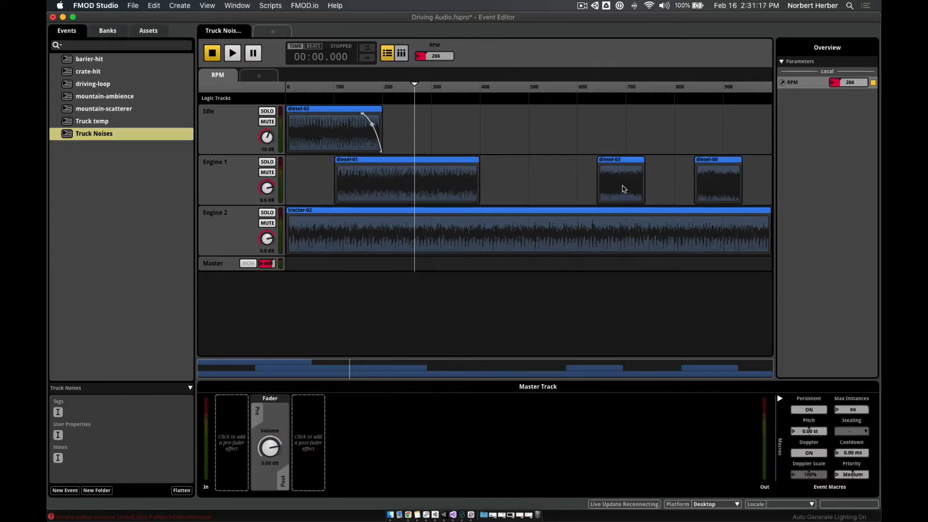
pyautogui.moveTo(624, 189); pyautogui.dragTo(722, 194)
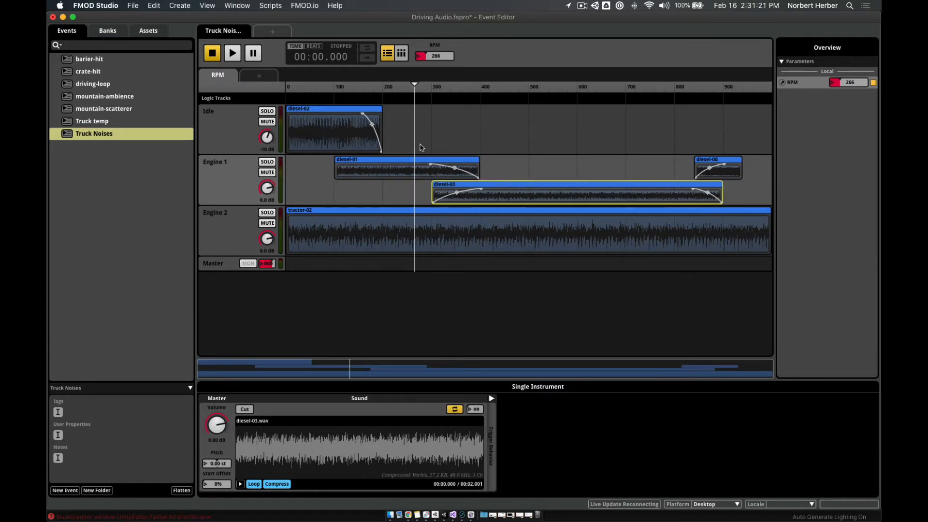
pyautogui.click(100, 123)
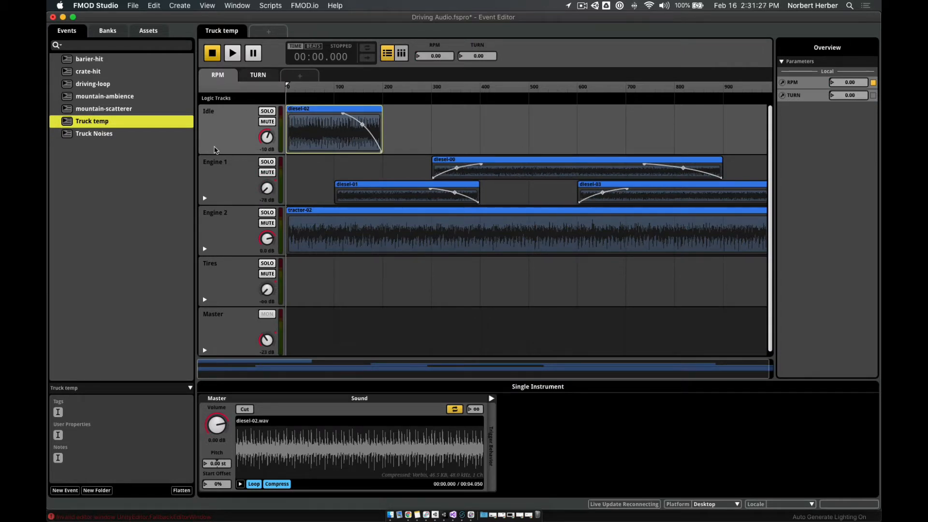
pyautogui.click(107, 138)
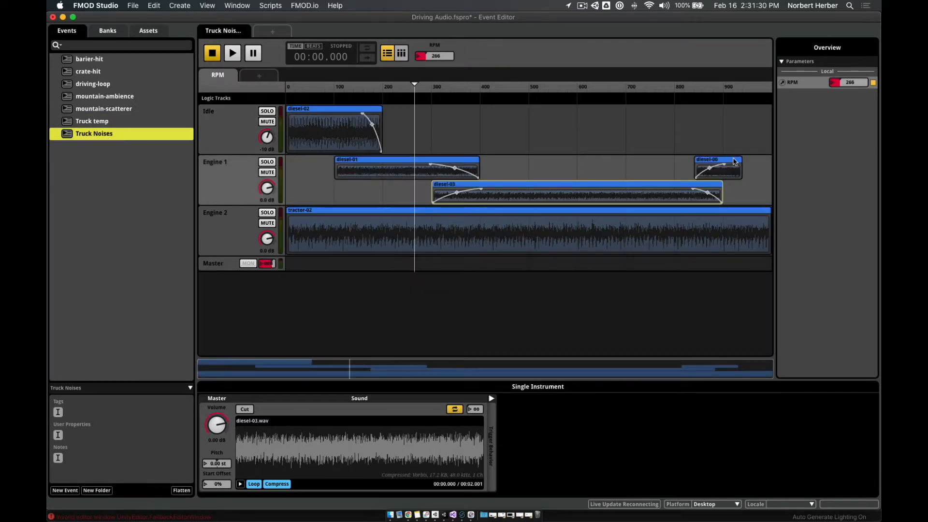
# Step: Make diesel-03 on Engine 1 run from RPM 600 to the end of the range, and move diesel-00 to start at RPM 300
pyautogui.moveTo(562, 192); pyautogui.dragTo(657, 178)
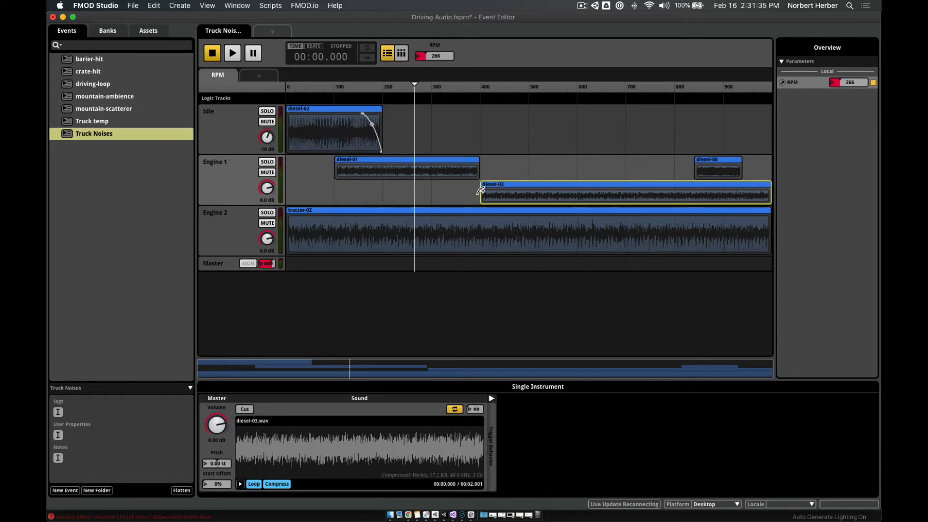
pyautogui.moveTo(481, 192); pyautogui.dragTo(579, 199)
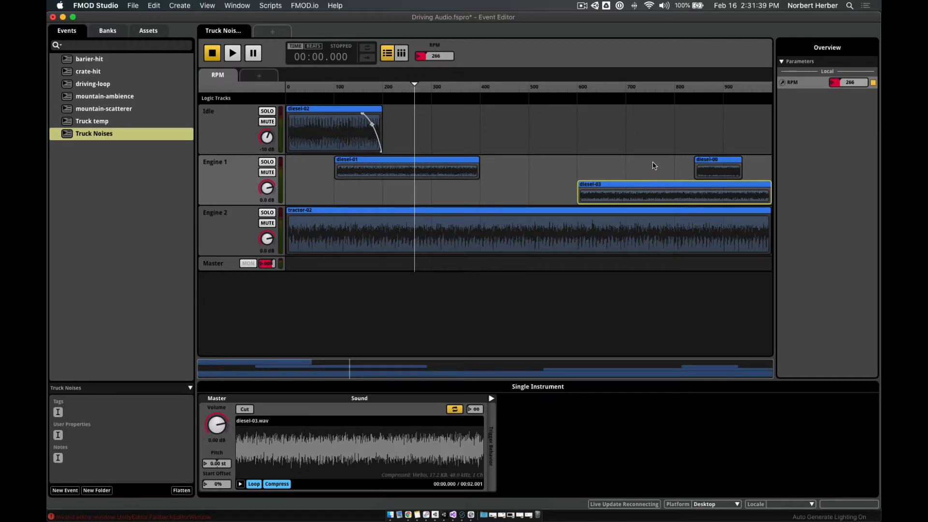
pyautogui.moveTo(717, 168); pyautogui.dragTo(463, 172)
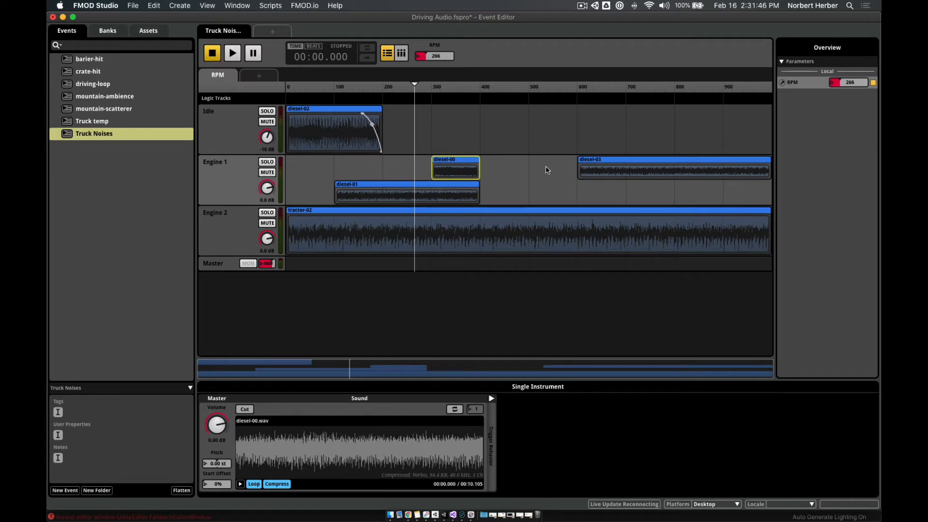
# Step: Extend diesel-00 on Engine 1 to RPM 900 so it overlaps diesel-03, using the Truck temp event as reference
pyautogui.click(642, 168)
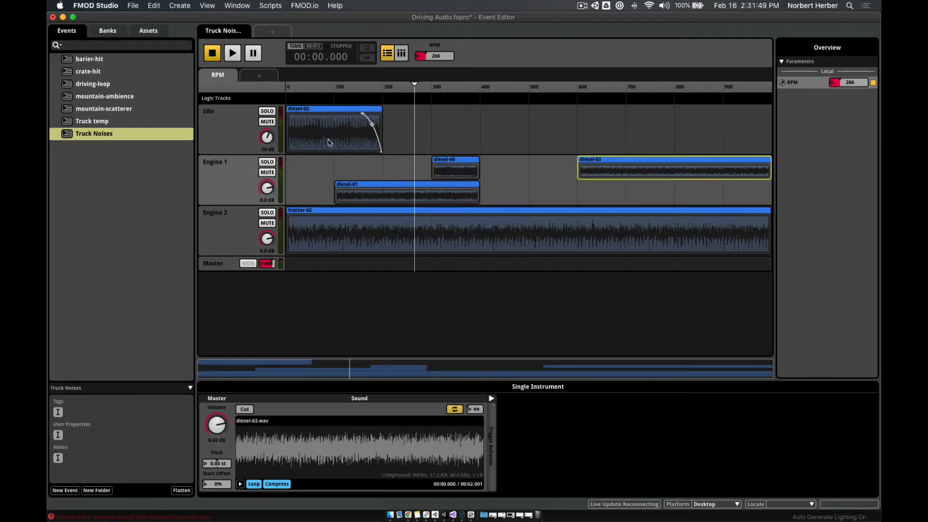
pyautogui.click(87, 125)
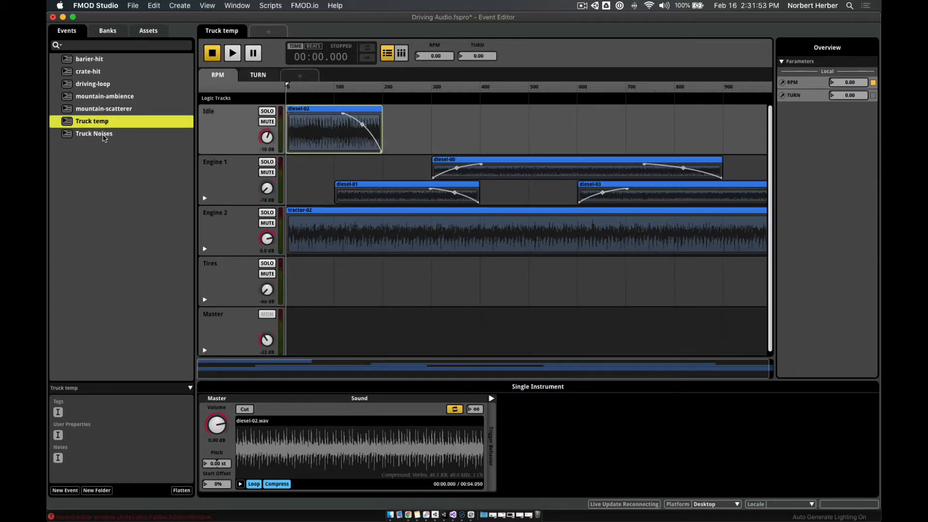
pyautogui.click(93, 135)
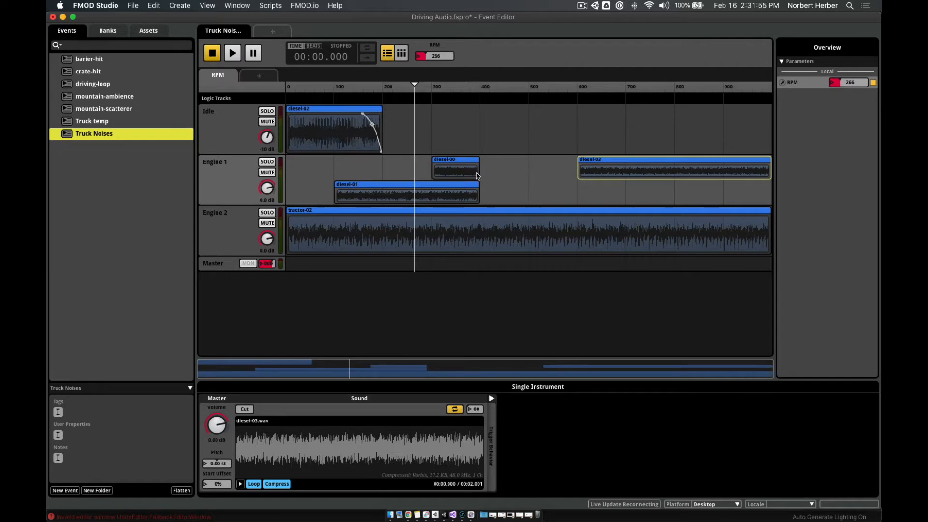
pyautogui.moveTo(478, 173); pyautogui.dragTo(720, 171)
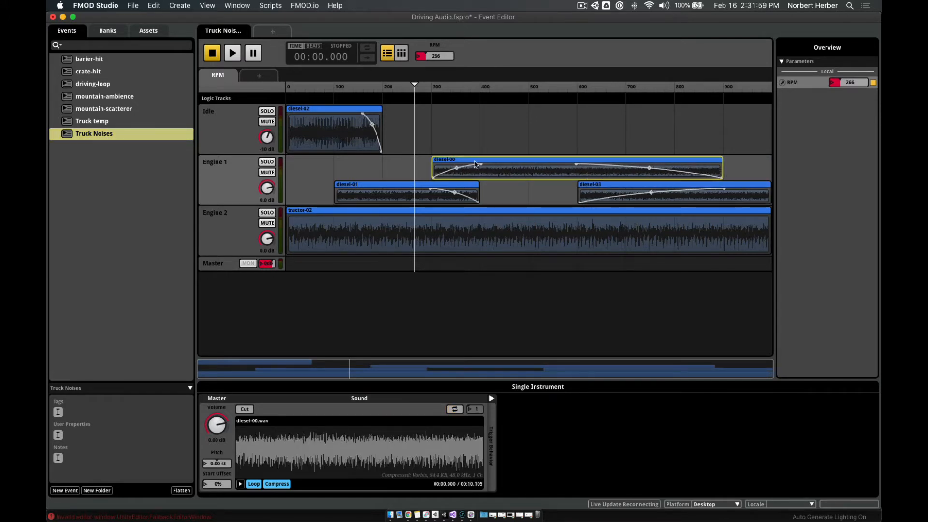
# Step: Following Truck temp, shorten diesel-00's fade-out to begin at about RPM 760 and diesel-03's fade-in to end at about RPM 700
pyautogui.click(85, 123)
pyautogui.click(86, 123)
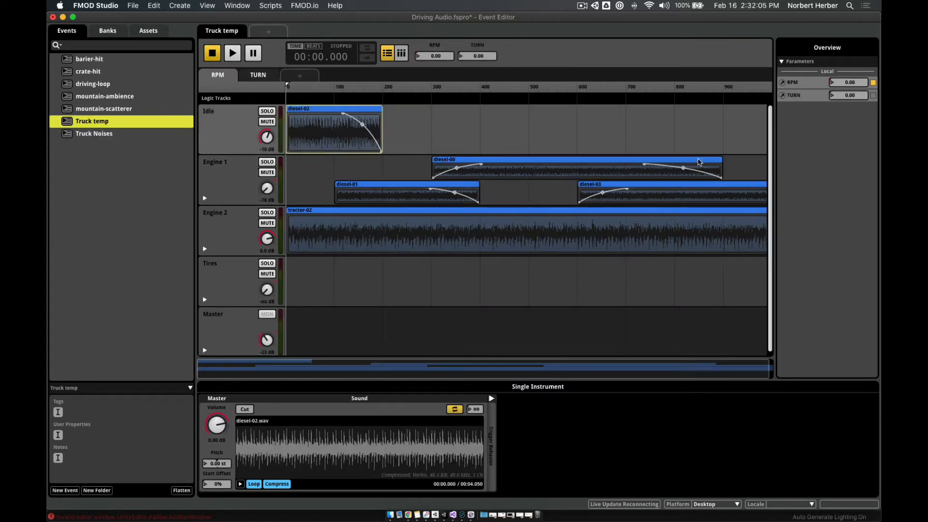
pyautogui.click(104, 136)
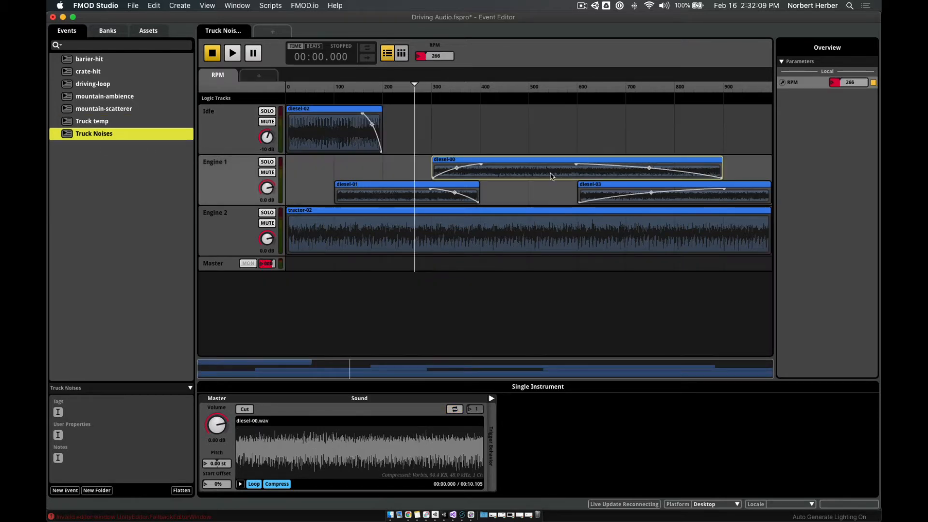
pyautogui.click(598, 164)
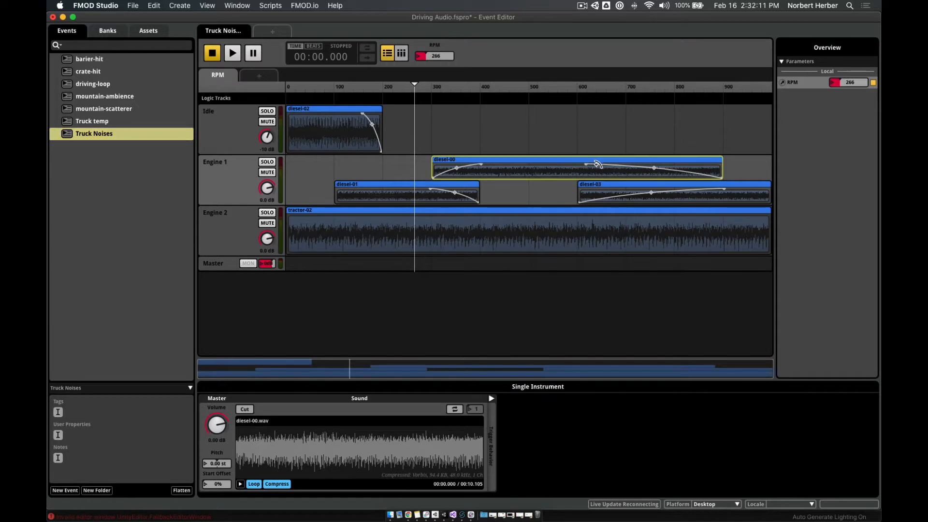
pyautogui.moveTo(598, 164); pyautogui.dragTo(652, 163)
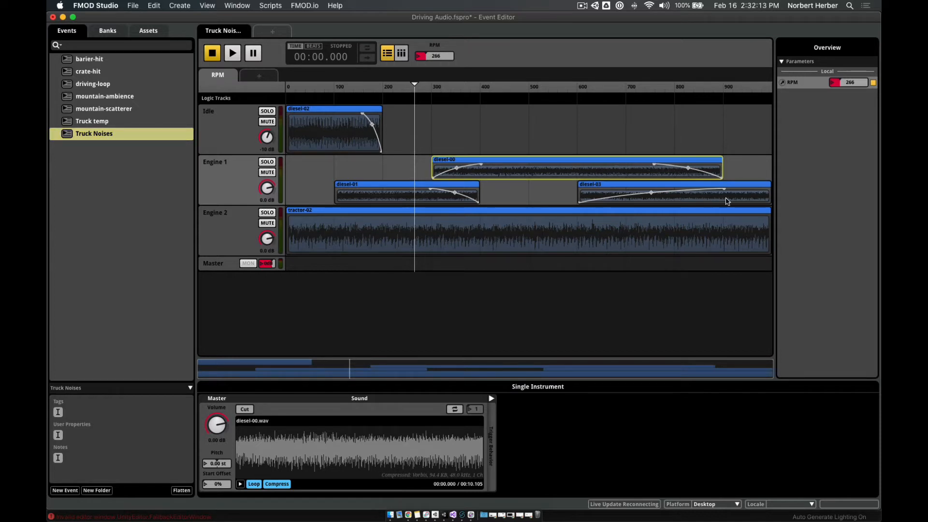
pyautogui.moveTo(723, 189); pyautogui.dragTo(623, 185)
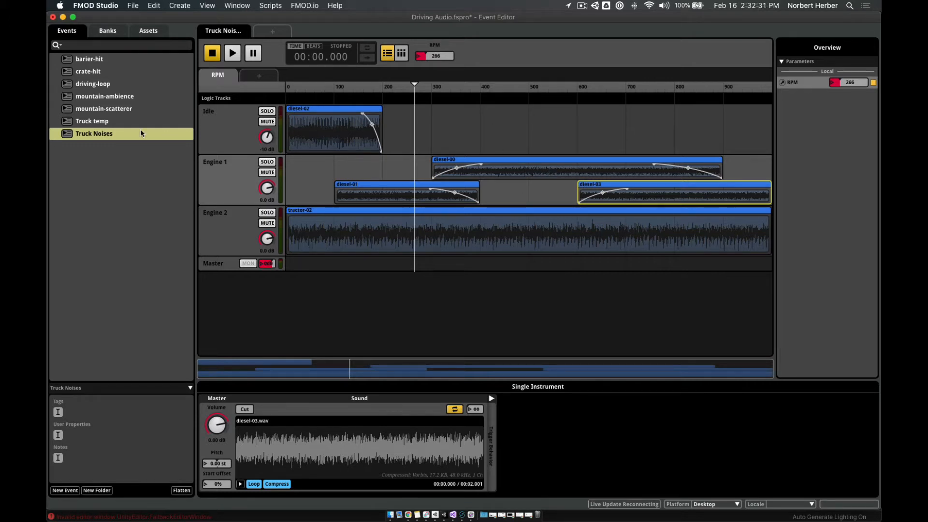
# Step: Lengthen the fade-out of diesel-02 on the Idle track to begin at about RPM 115, matching the Truck temp event
pyautogui.click(113, 122)
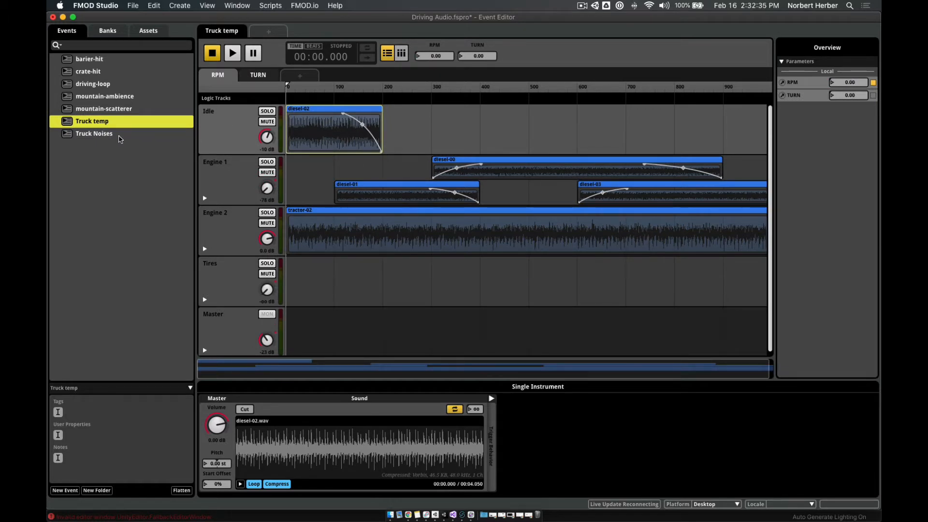
pyautogui.click(106, 137)
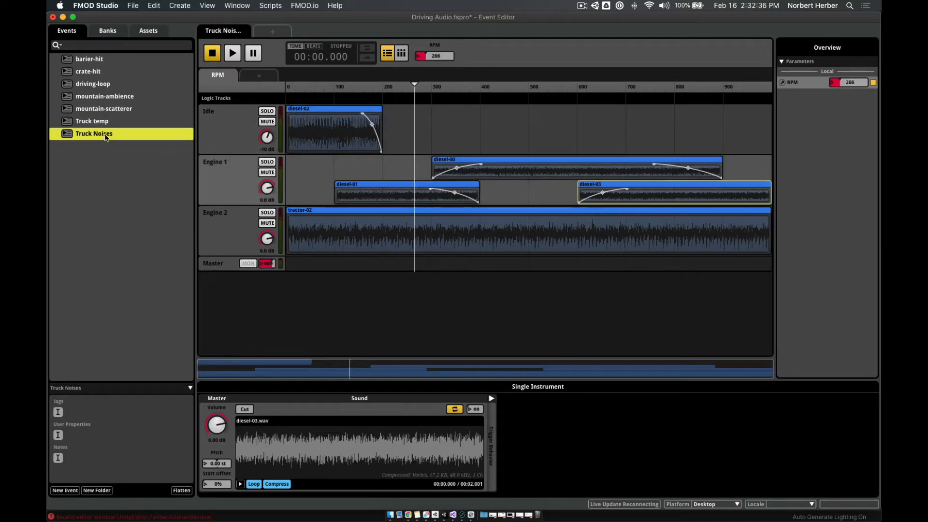
pyautogui.click(360, 113)
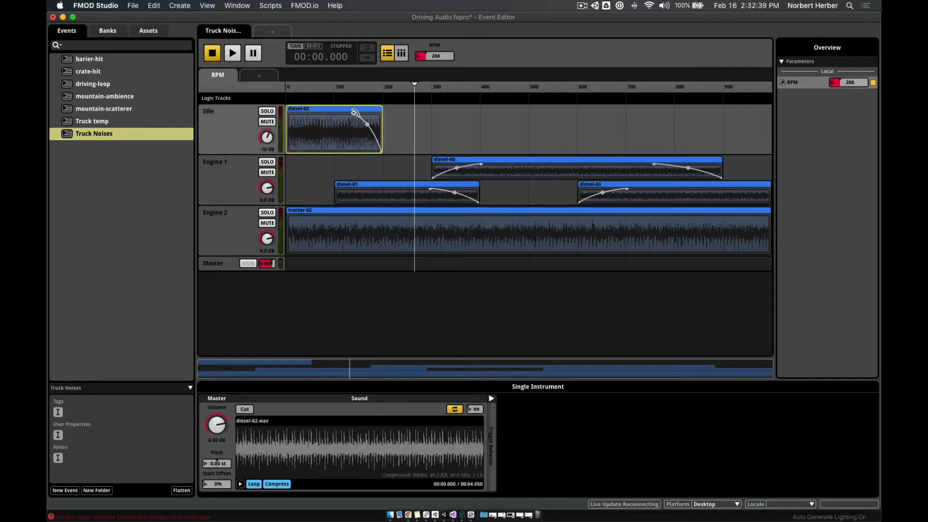
pyautogui.moveTo(355, 112); pyautogui.dragTo(348, 113)
pyautogui.click(117, 121)
pyautogui.click(117, 134)
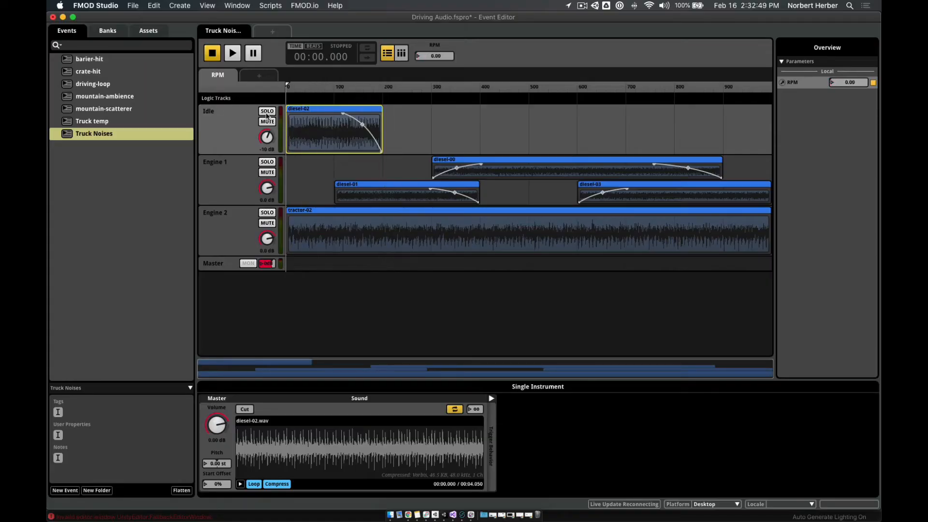
# Step: Audition the Truck Noises event while sweeping the RPM parameter across the crossfades, and stop playback with RPM at about 98
pyautogui.click(232, 54)
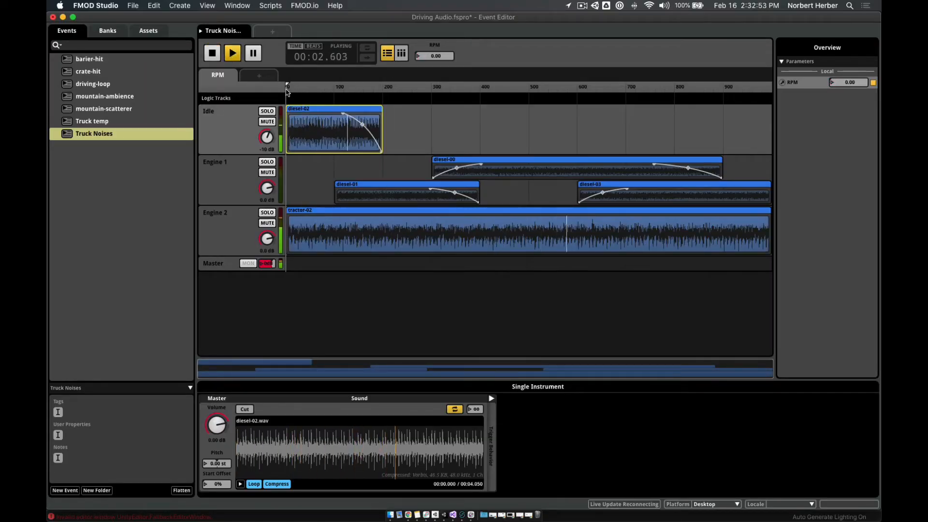
pyautogui.moveTo(287, 86); pyautogui.dragTo(333, 125)
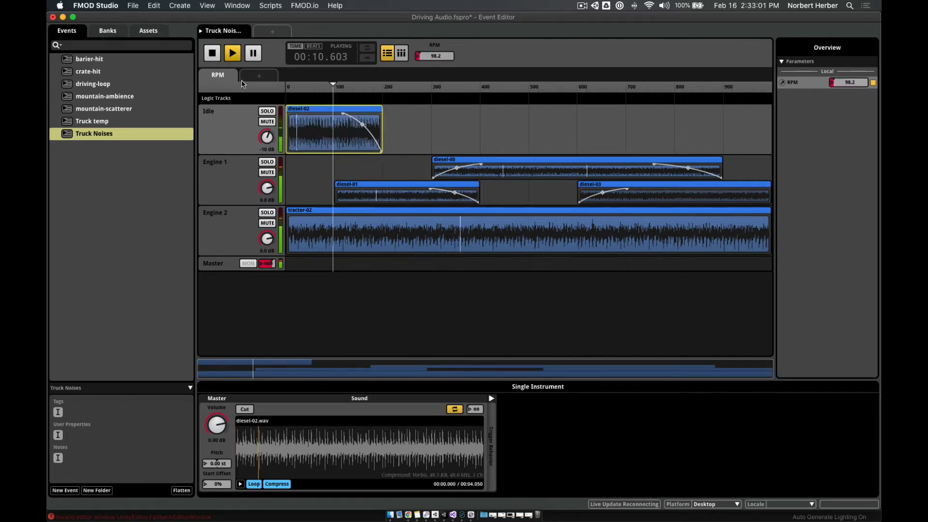
pyautogui.click(215, 54)
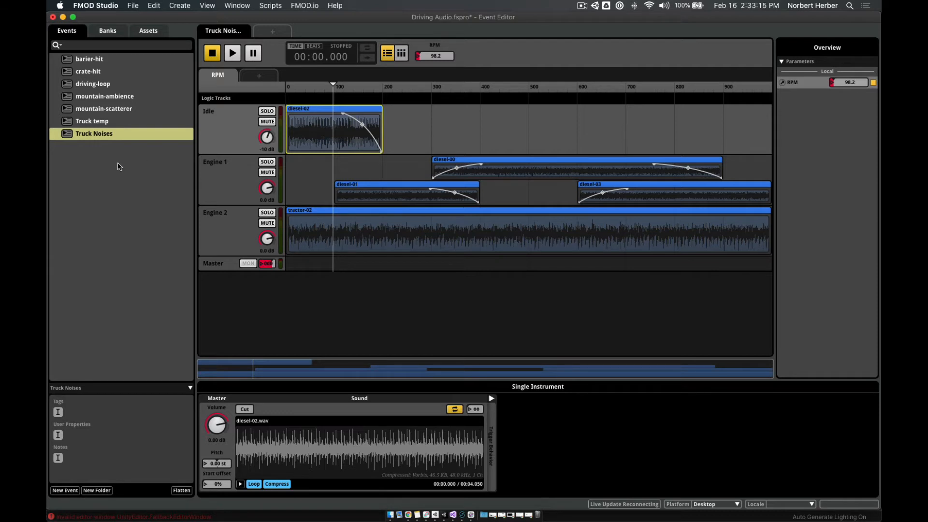
# Step: Examine the Autopitch settings of the Idle and Engine 1 instruments in the Truck temp event
pyautogui.click(92, 122)
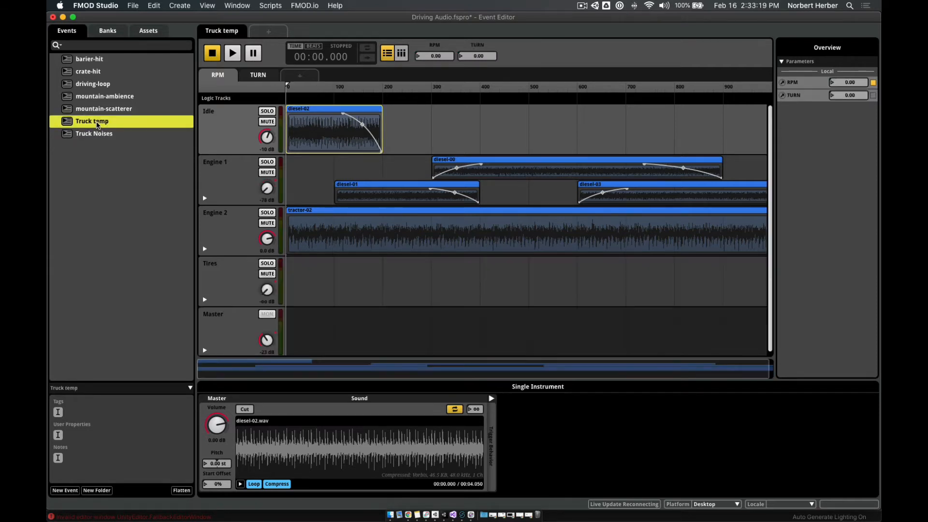
pyautogui.click(372, 196)
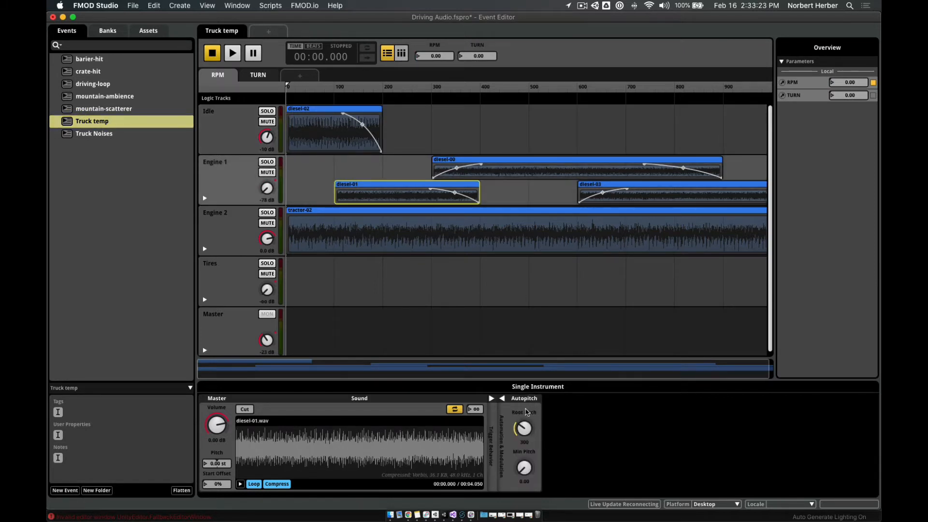
pyautogui.click(344, 132)
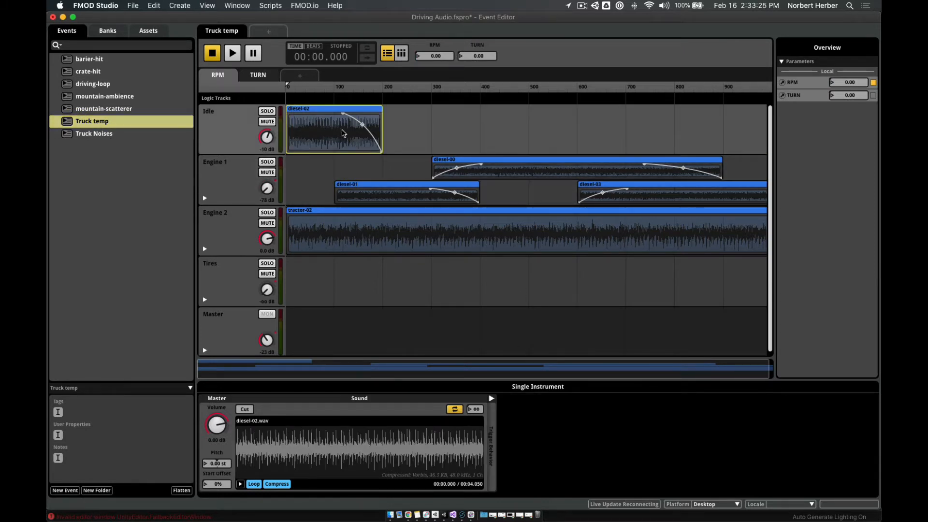
pyautogui.click(394, 201)
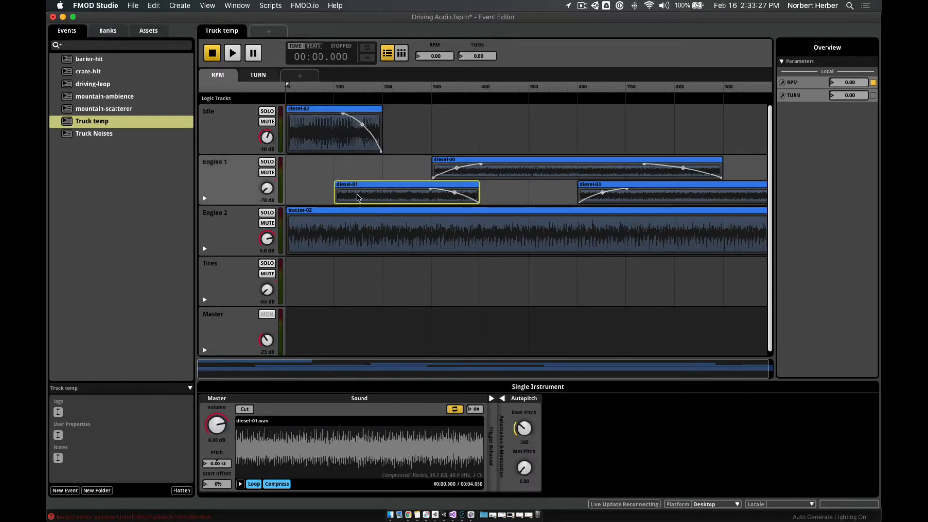
pyautogui.click(531, 170)
pyautogui.click(678, 200)
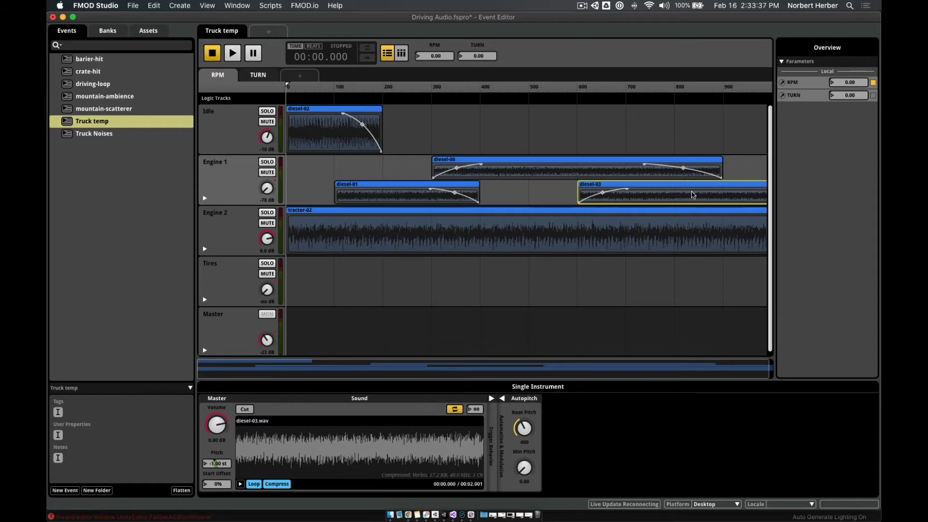
pyautogui.click(590, 167)
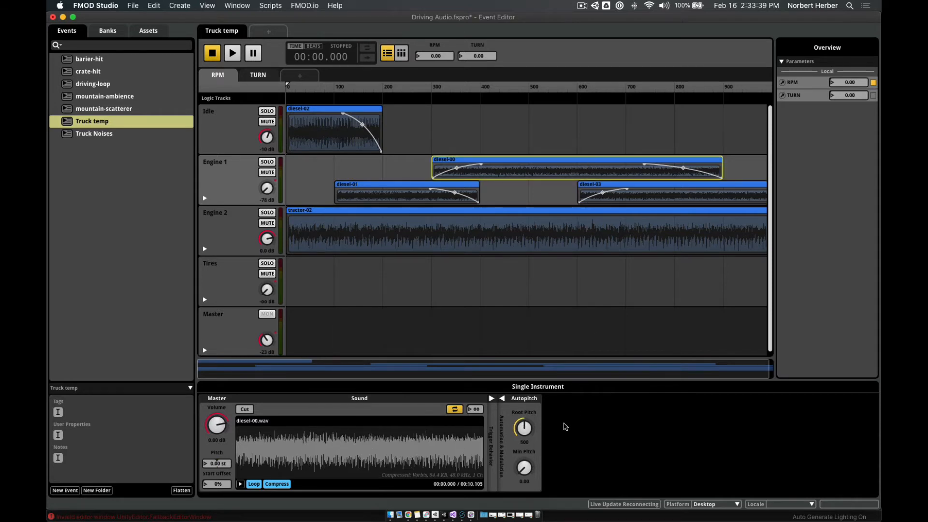
pyautogui.click(390, 195)
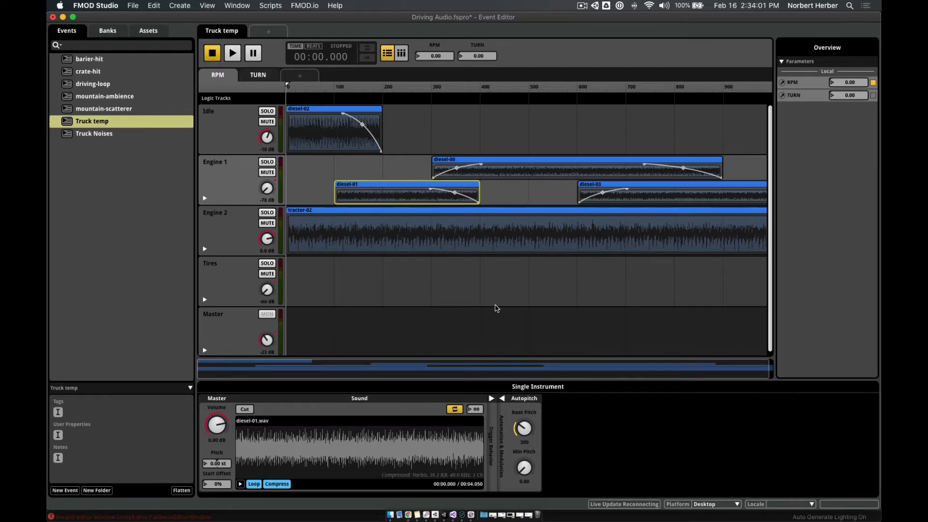
# Step: Move Truck temp's RPM parameter to 300, about 387 and back to about 282 to examine positions around diesel-01's root pitch
pyautogui.moveTo(292, 87); pyautogui.dragTo(432, 92)
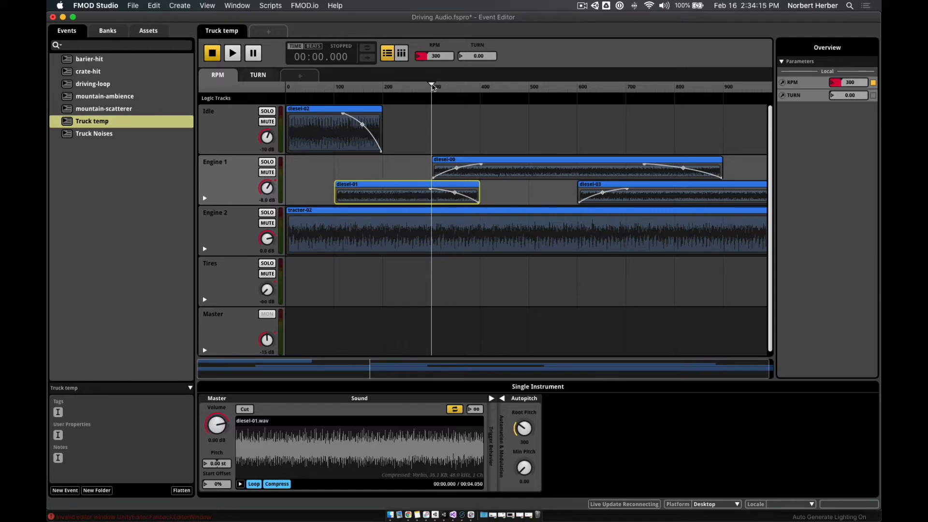
pyautogui.moveTo(432, 86); pyautogui.dragTo(474, 95)
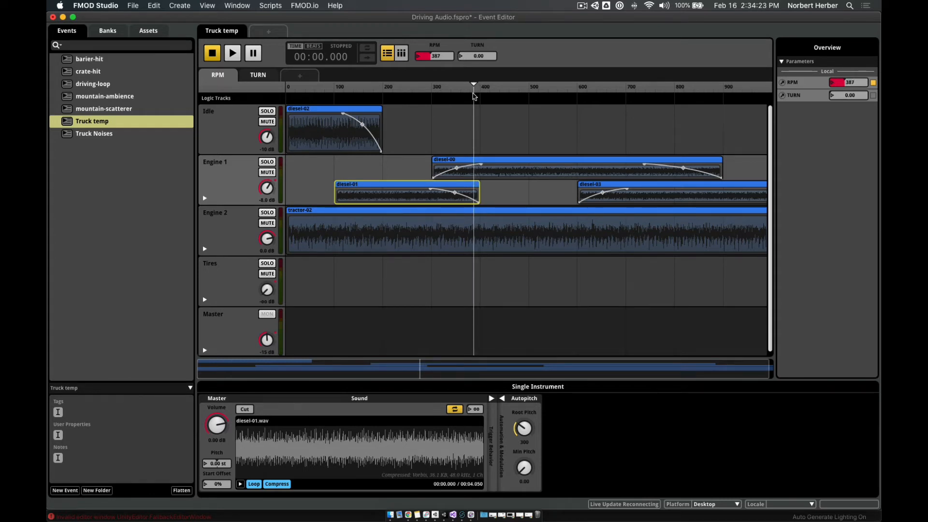
pyautogui.moveTo(473, 95); pyautogui.dragTo(435, 101)
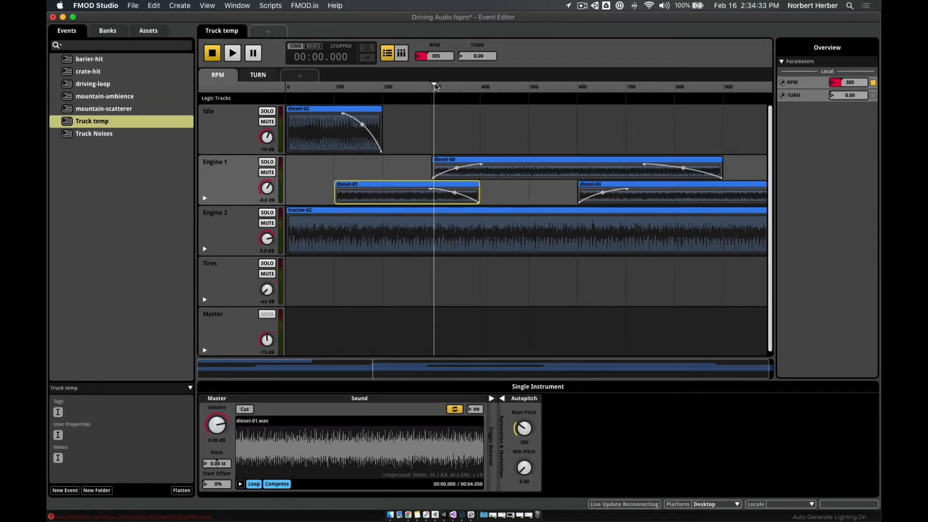
pyautogui.moveTo(435, 86)
pyautogui.mouseDown()
pyautogui.moveTo(395, 88)
pyautogui.moveTo(423, 88)
pyautogui.mouseUp()
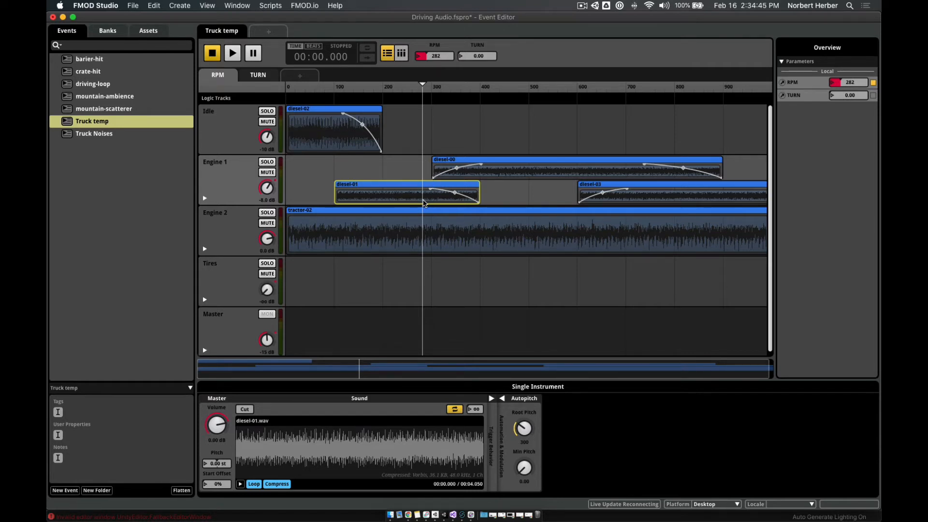
# Step: Add Autopitch modulation to the pitch of diesel-01 on Engine 1 in the Truck Noises event
pyautogui.click(86, 136)
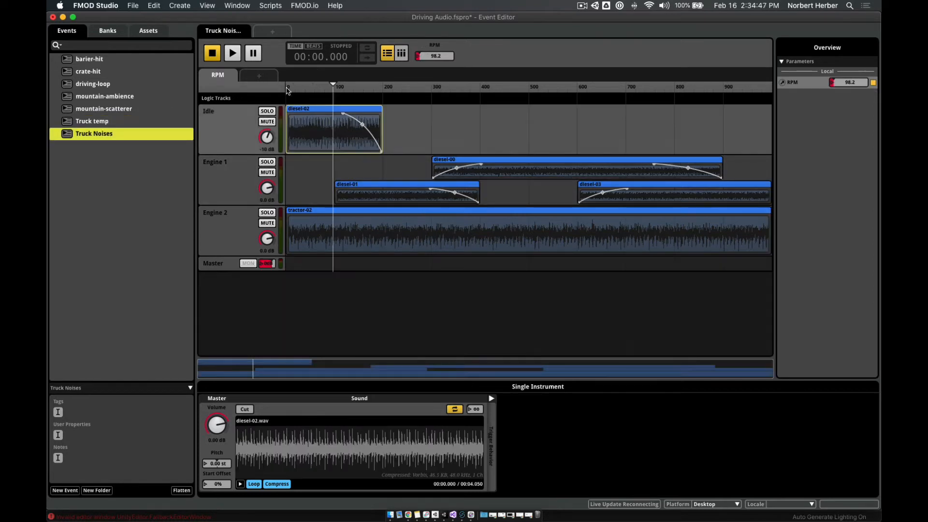
pyautogui.click(427, 195)
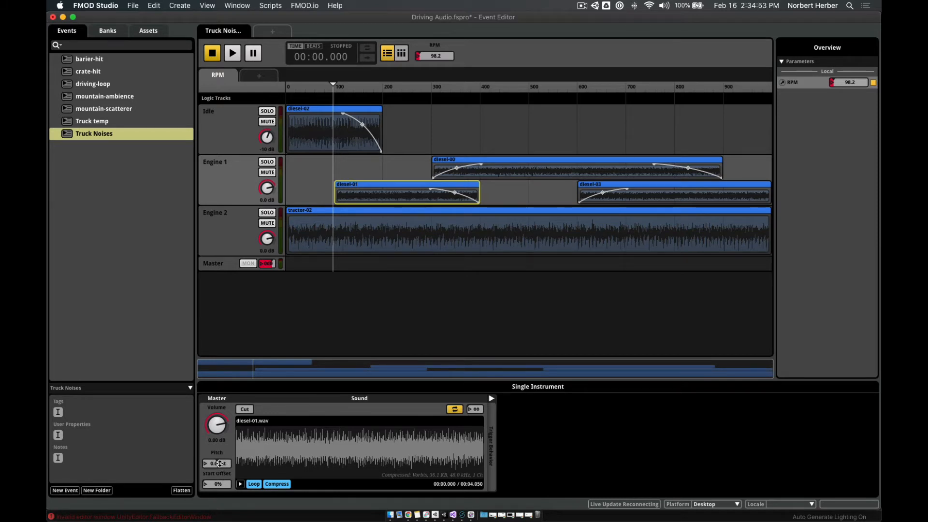
pyautogui.rightClick(220, 464)
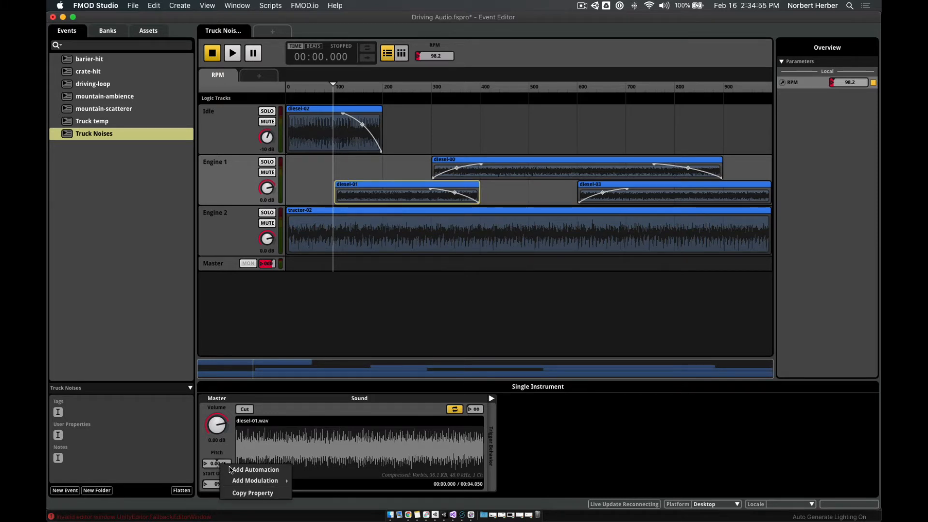
pyautogui.moveTo(243, 484)
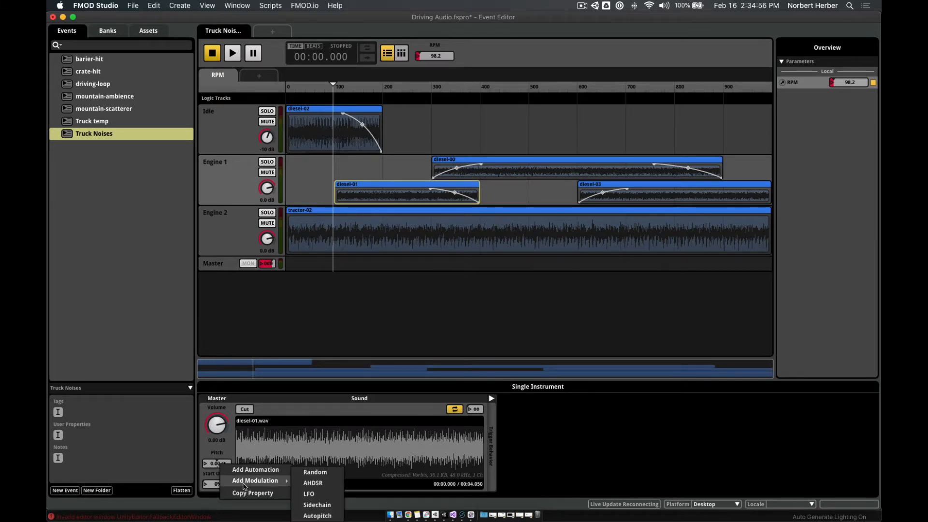
pyautogui.click(324, 518)
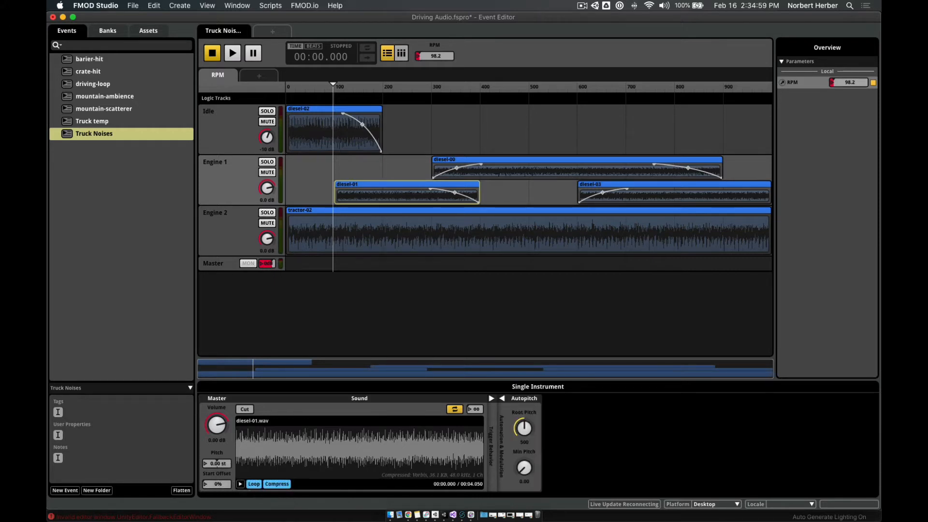
# Step: Set the Autopitch root pitch of diesel-01 to 300 and solo the Engine 1 track
pyautogui.click(526, 442)
pyautogui.press('Return')
pyautogui.click(267, 162)
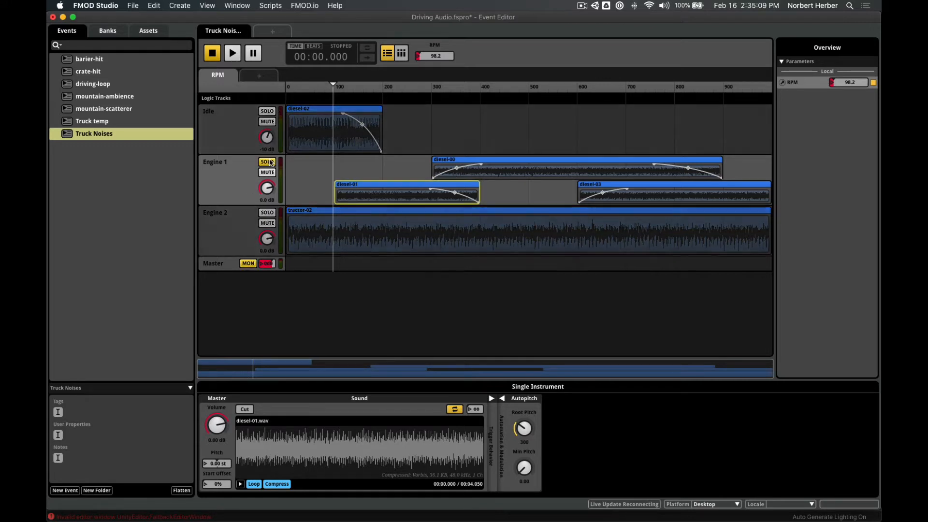
# Step: Audition the soloed Engine 1 track while moving RPM to 270 and back to 194, with its volume lowered to -19 dB
pyautogui.click(232, 53)
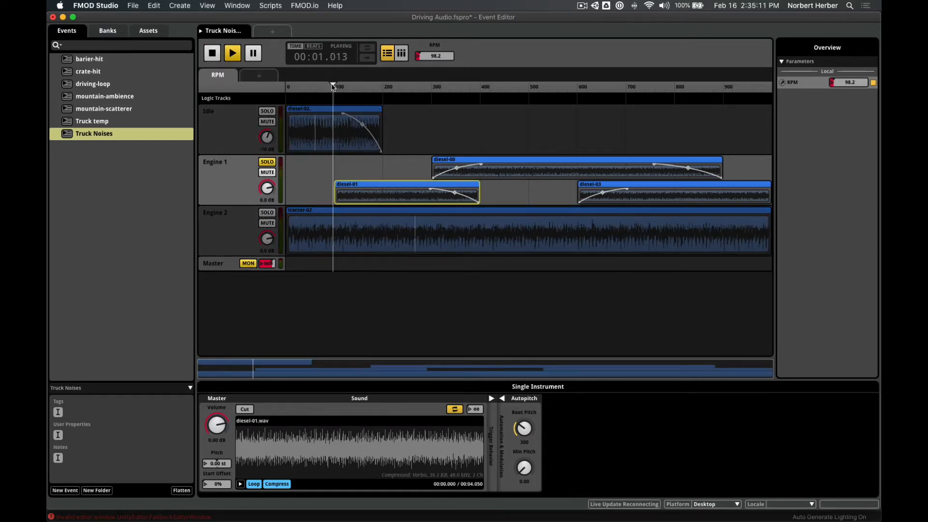
pyautogui.moveTo(333, 86); pyautogui.dragTo(418, 90)
pyautogui.press('space')
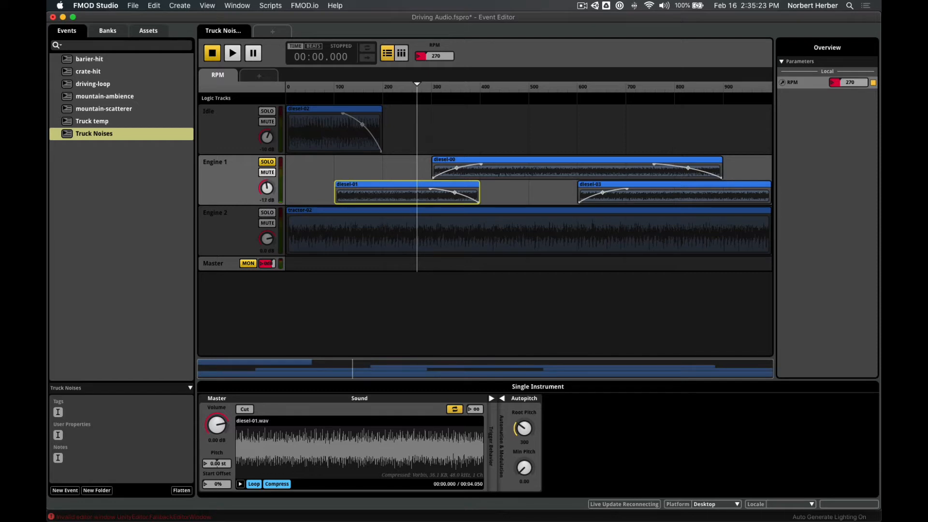
pyautogui.click(230, 54)
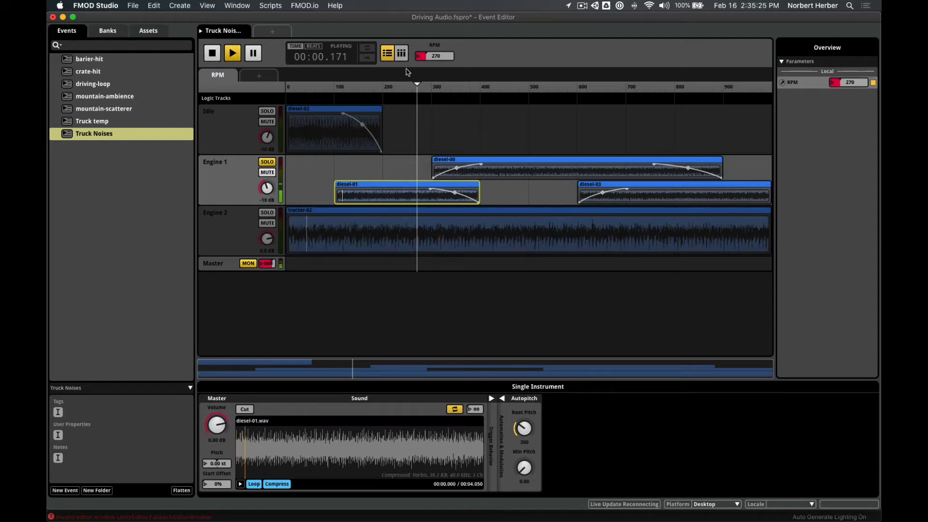
pyautogui.moveTo(416, 86); pyautogui.dragTo(380, 102)
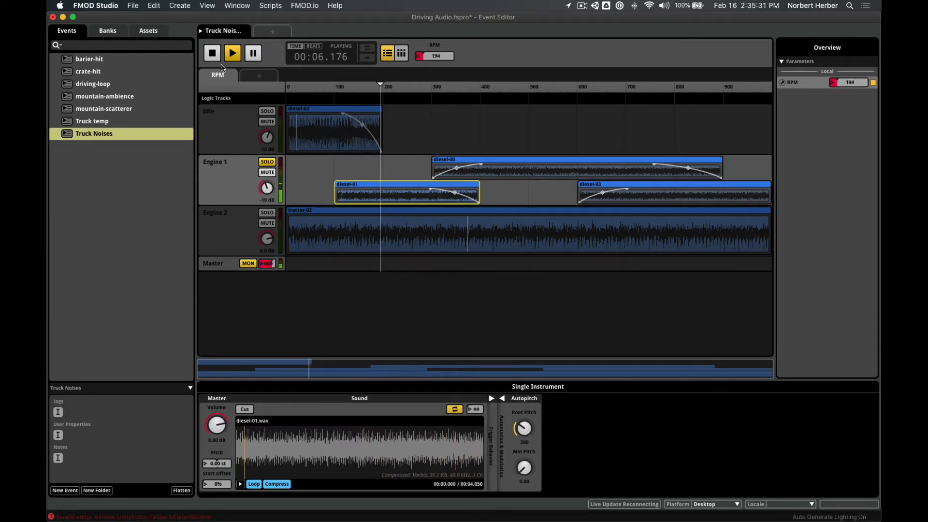
pyautogui.click(212, 53)
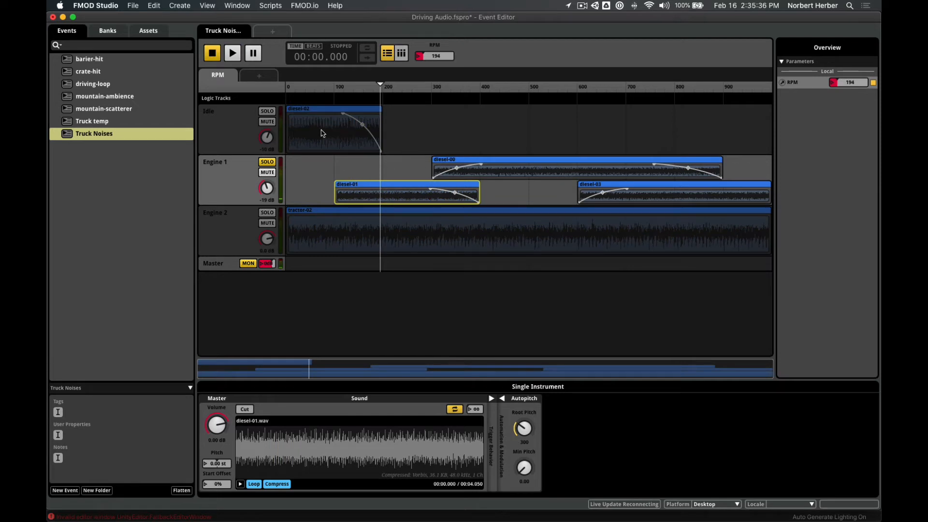
# Step: Unsolo Engine 1, mute Engine 2, and audition the event while raising RPM to about 275
pyautogui.click(272, 164)
pyautogui.click(267, 223)
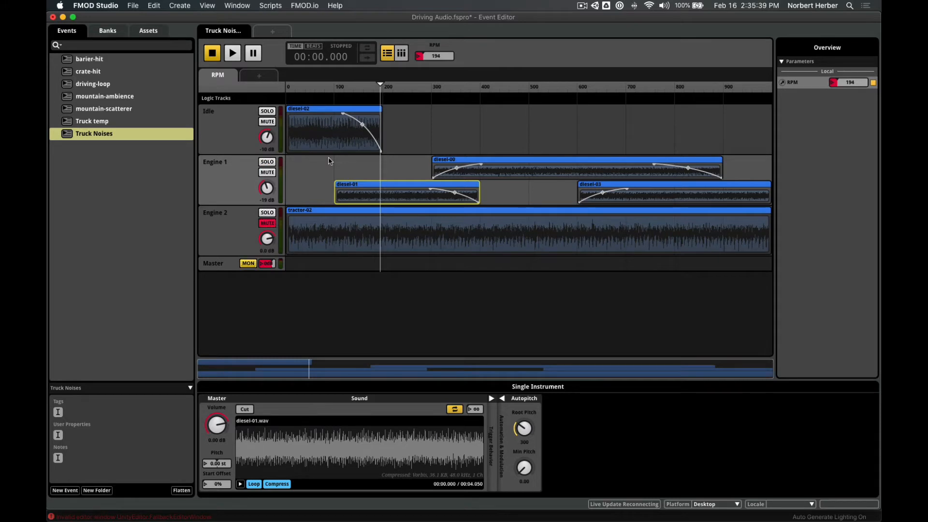
pyautogui.click(234, 53)
pyautogui.moveTo(381, 85); pyautogui.dragTo(419, 92)
pyautogui.press('space')
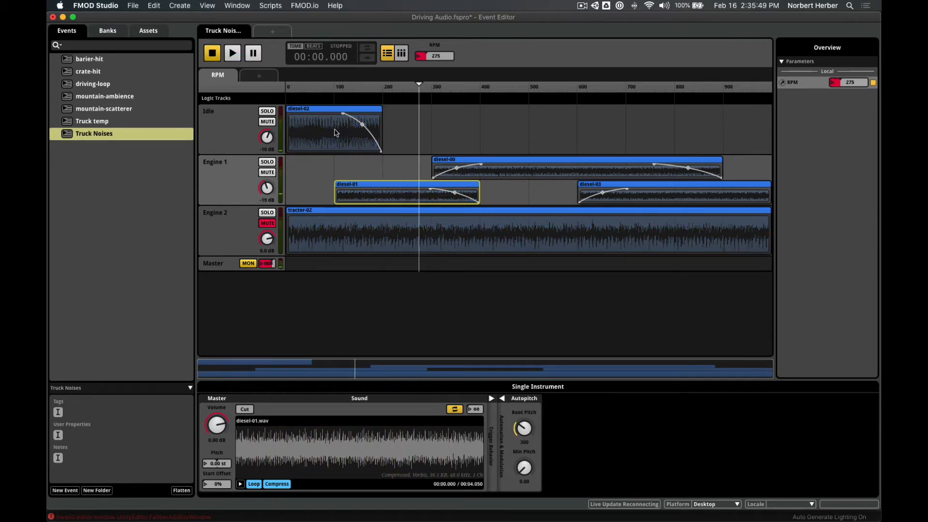
# Step: Audition the event from RPM 28.6 up to 258 and lower the Idle track's volume to -19 dB
pyautogui.click(302, 86)
pyautogui.click(237, 57)
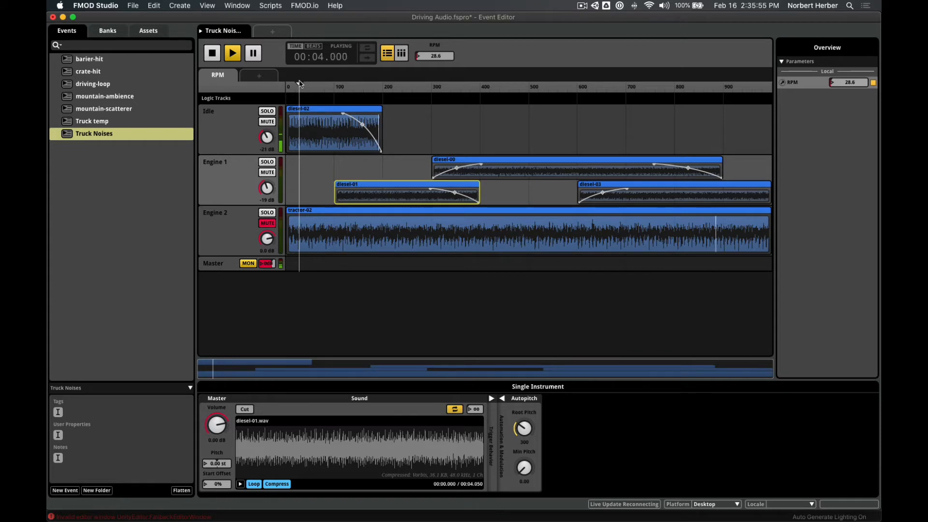
pyautogui.moveTo(300, 84); pyautogui.dragTo(411, 90)
pyautogui.click(216, 58)
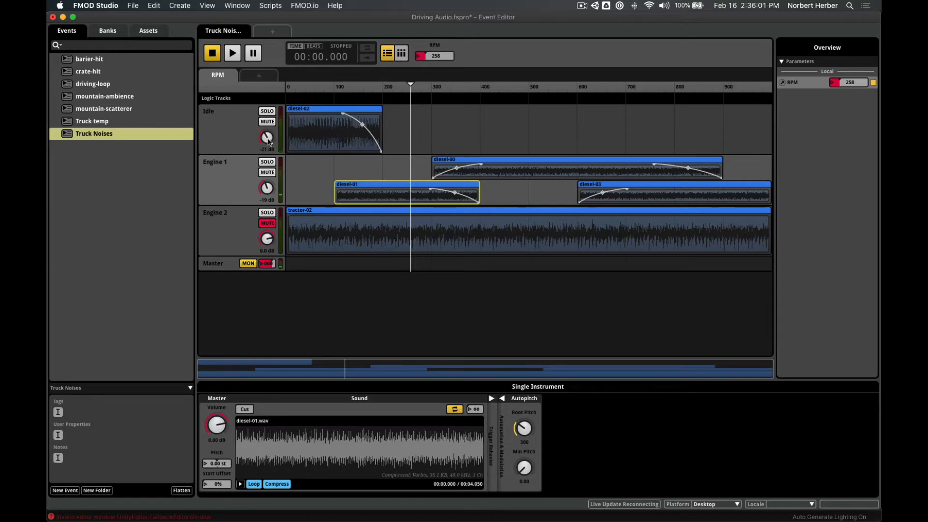
pyautogui.moveTo(270, 142); pyautogui.dragTo(270, 139)
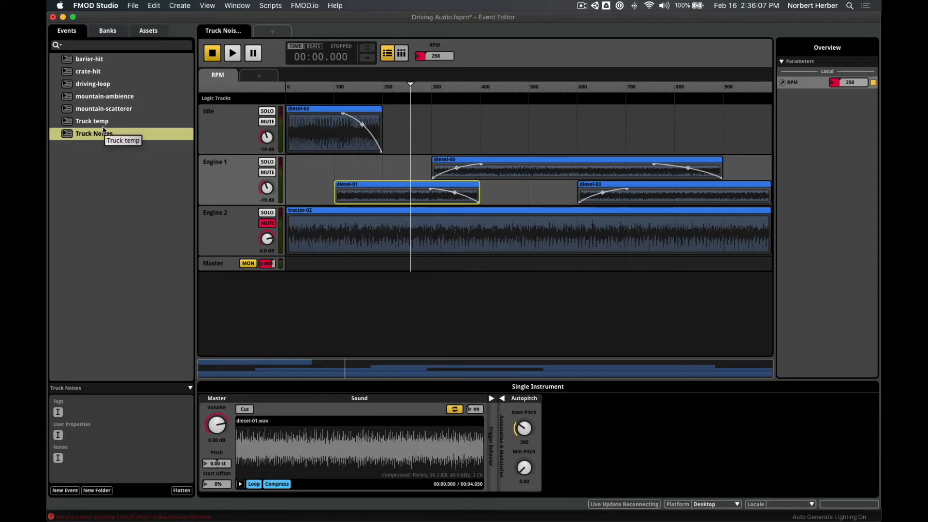
# Step: Check the Autopitch settings of diesel-00 in the Truck temp event and return to Truck Noises
pyautogui.click(495, 171)
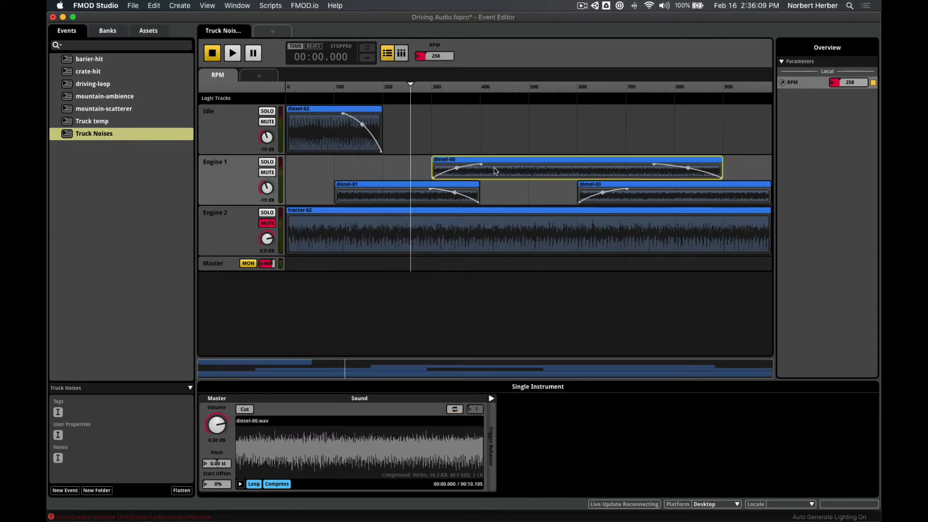
pyautogui.click(90, 125)
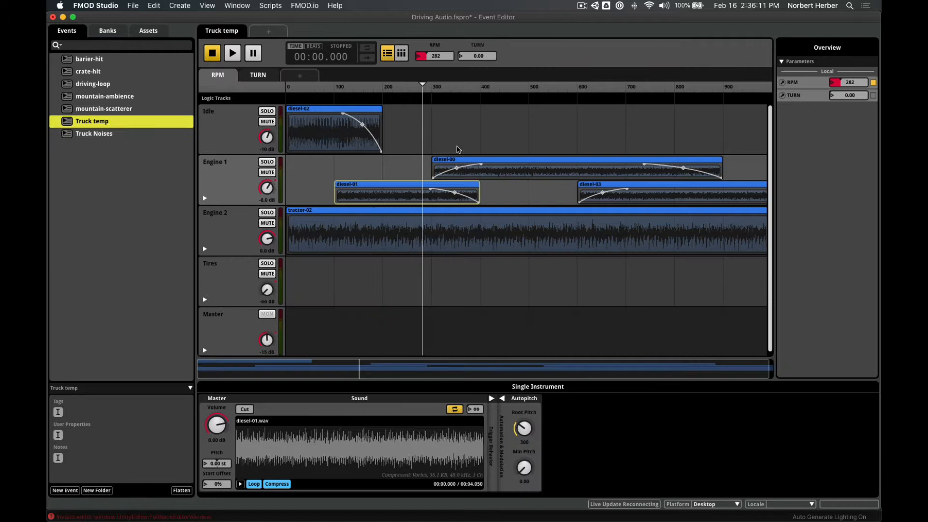
pyautogui.click(490, 162)
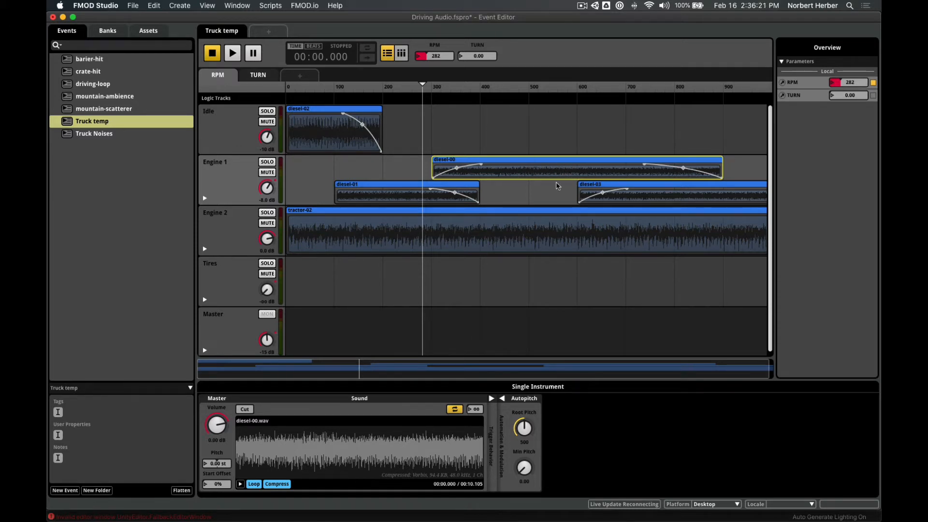
pyautogui.click(106, 135)
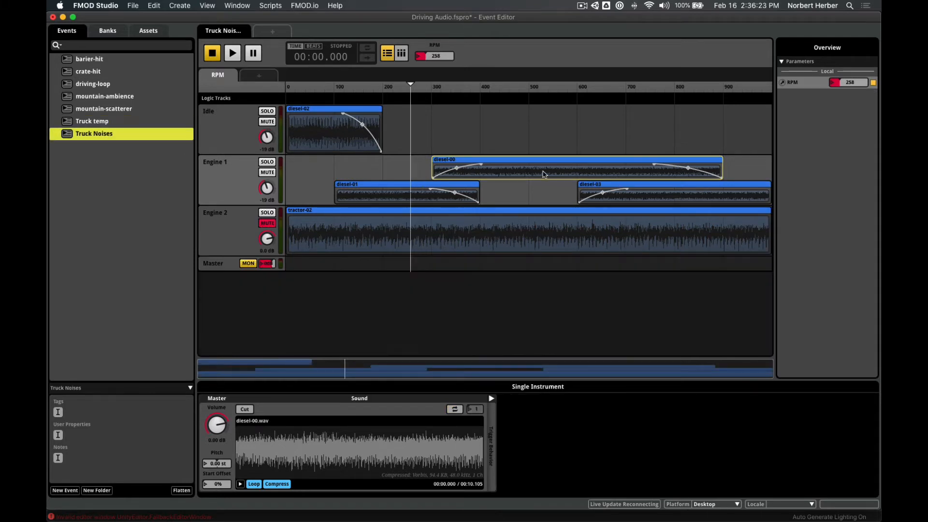
# Step: Add Autopitch modulation to the pitch of diesel-00 on Engine 1 in the Truck Noises event
pyautogui.rightClick(225, 463)
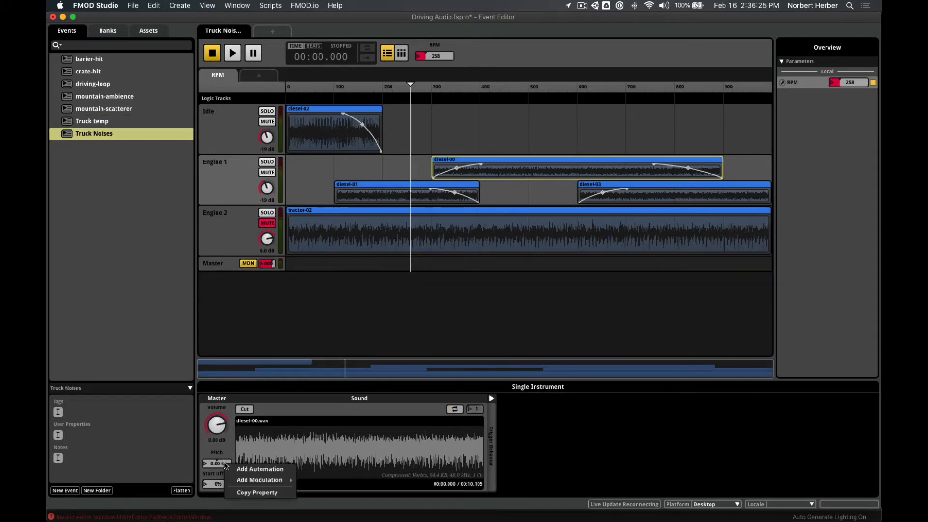
pyautogui.moveTo(259, 480)
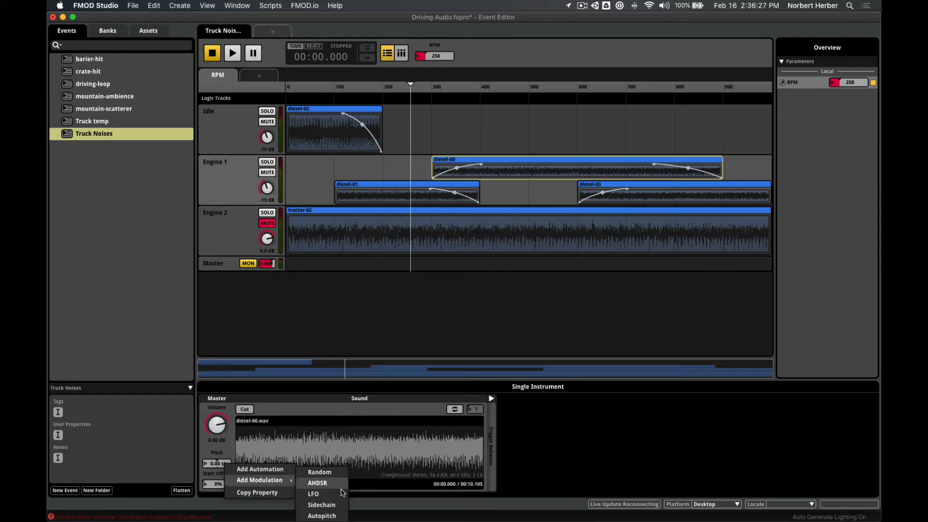
pyautogui.click(321, 514)
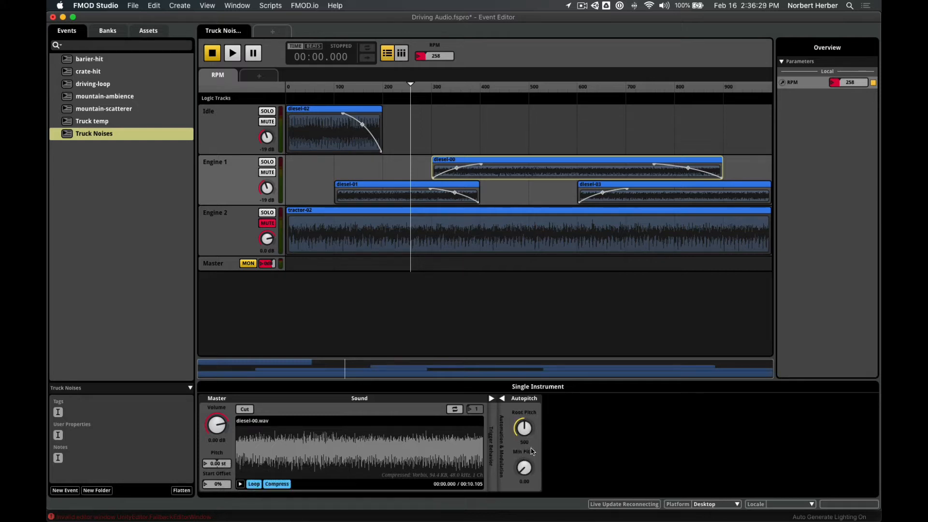
# Step: Audition the Truck Noises event while raising RPM from 258 to about 590 through diesel-00, and stop playback
pyautogui.click(233, 53)
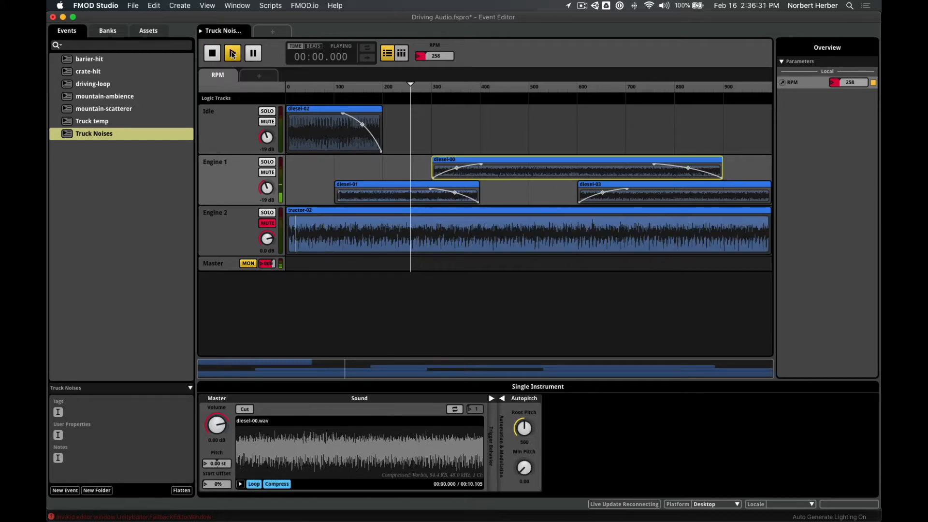
pyautogui.moveTo(412, 86); pyautogui.dragTo(574, 92)
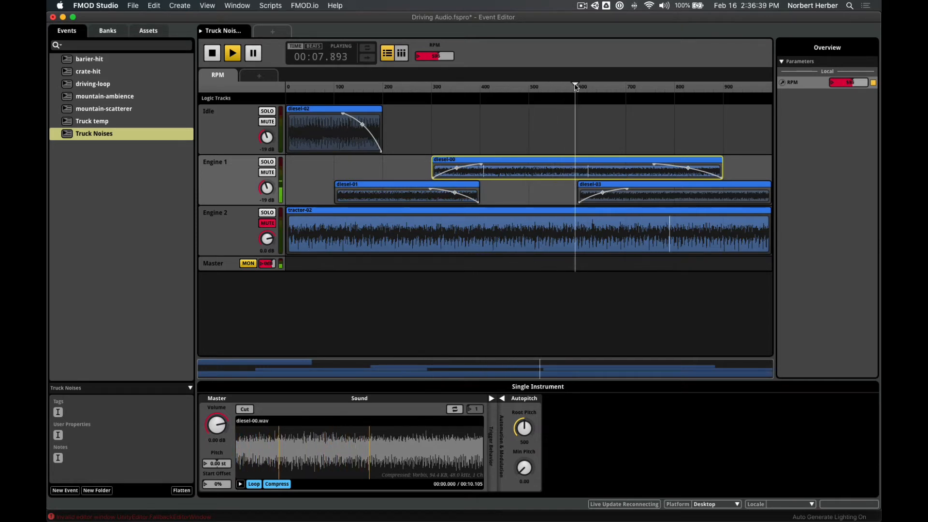
pyautogui.click(211, 54)
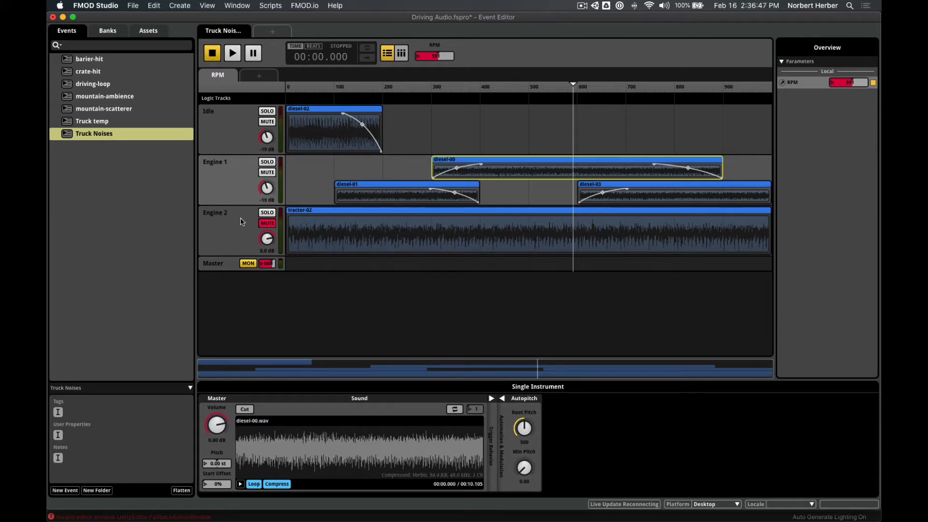
# Step: Examine the Autopitch settings of diesel-01, diesel-00 and diesel-03 on Engine 1 in the Truck temp event
pyautogui.click(112, 125)
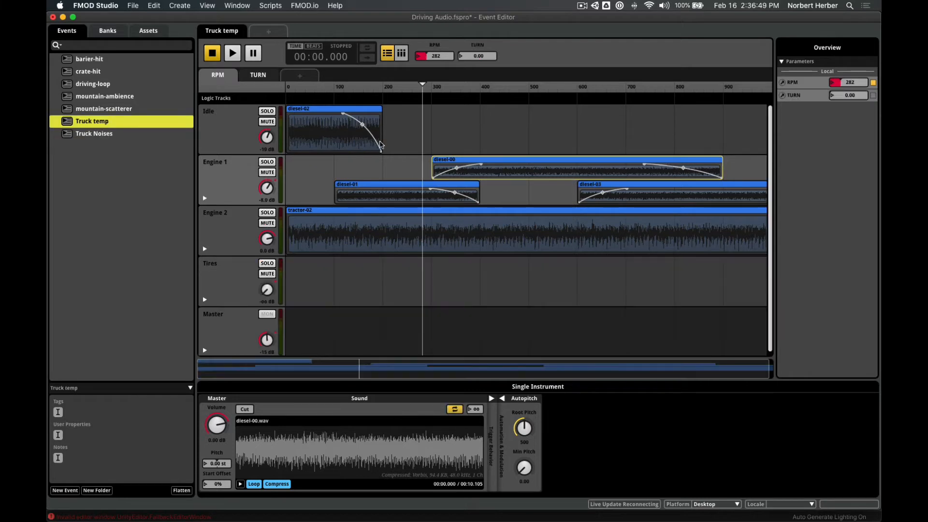
pyautogui.click(527, 176)
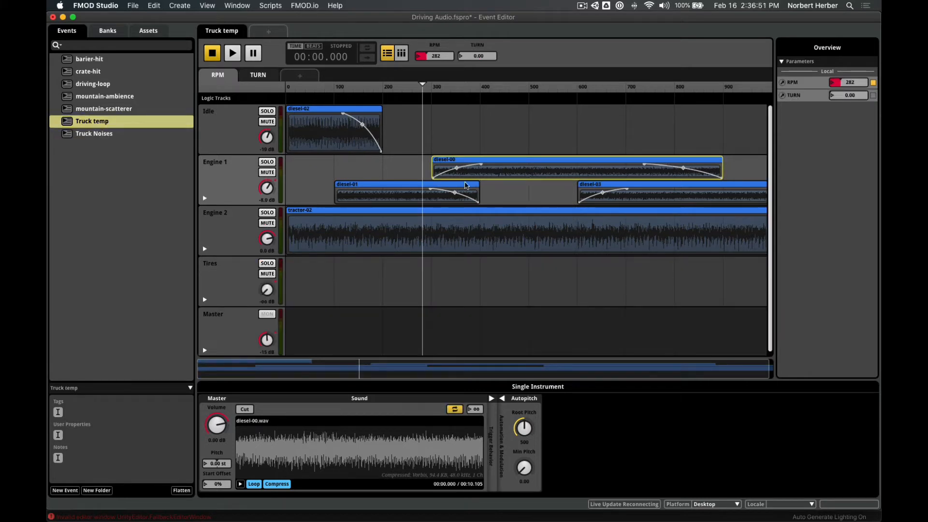
pyautogui.click(394, 200)
pyautogui.click(532, 172)
pyautogui.click(622, 189)
pyautogui.hscroll(1, 708, 213)
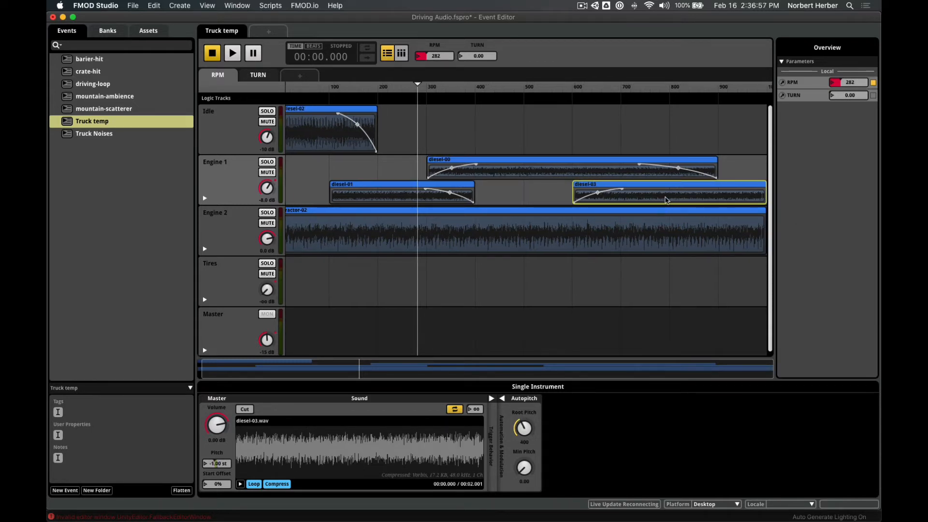
pyautogui.hscroll(-1, 666, 198)
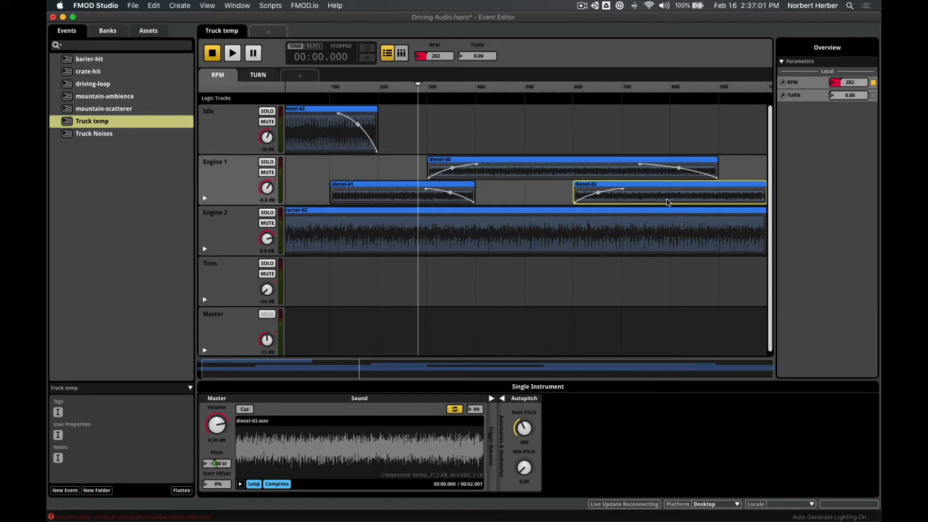
# Step: Compare the pitch and Autopitch root pitch values of diesel-00 and diesel-03 in Truck temp
pyautogui.click(543, 175)
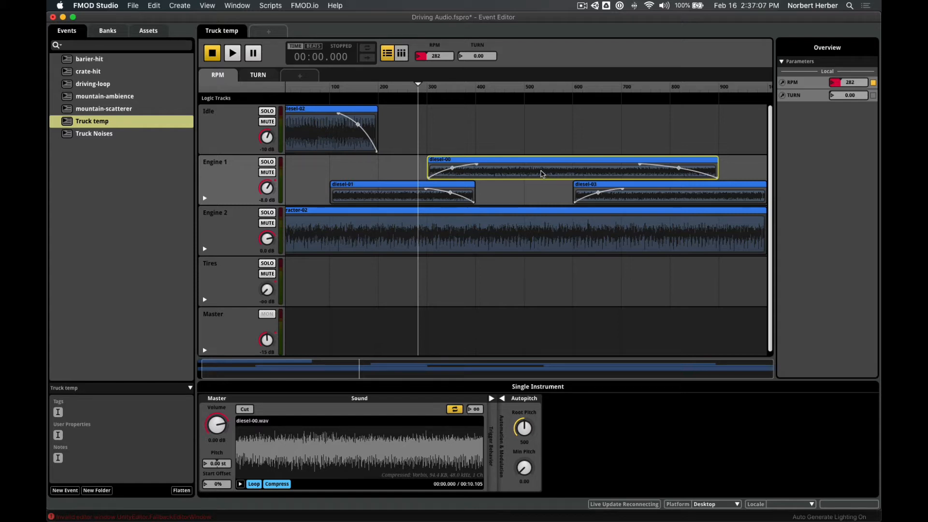
pyautogui.click(654, 196)
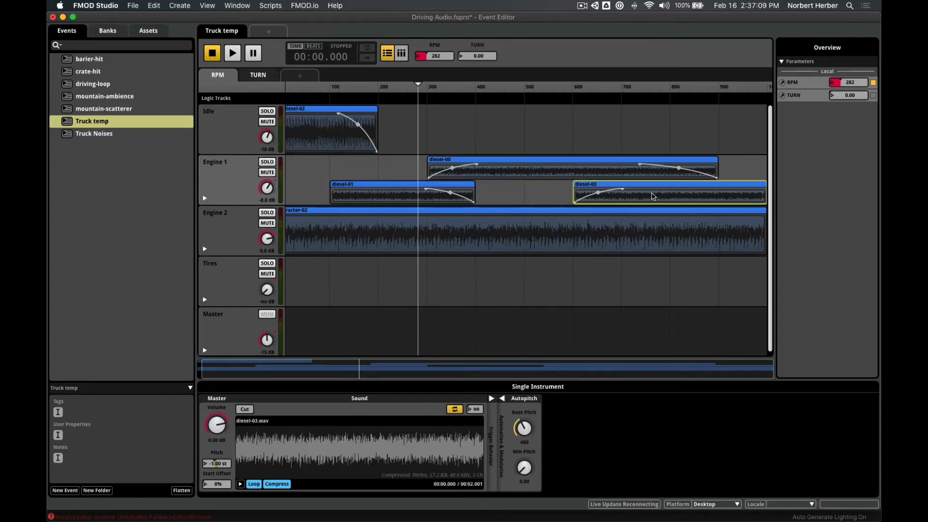
pyautogui.click(613, 169)
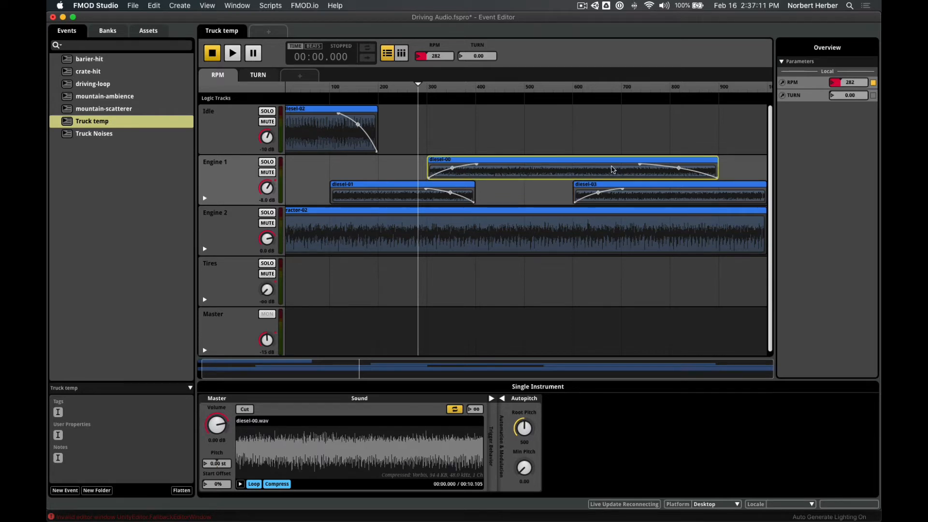
pyautogui.click(630, 197)
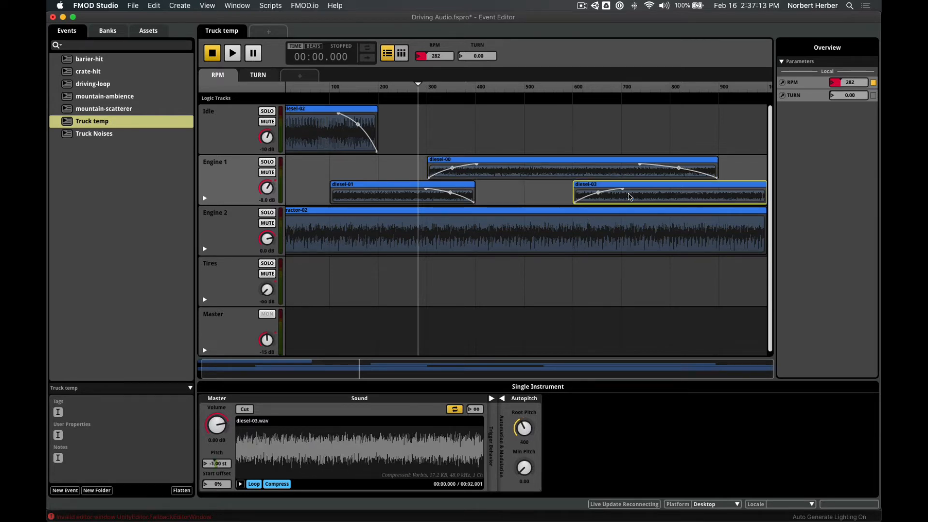
pyautogui.click(582, 170)
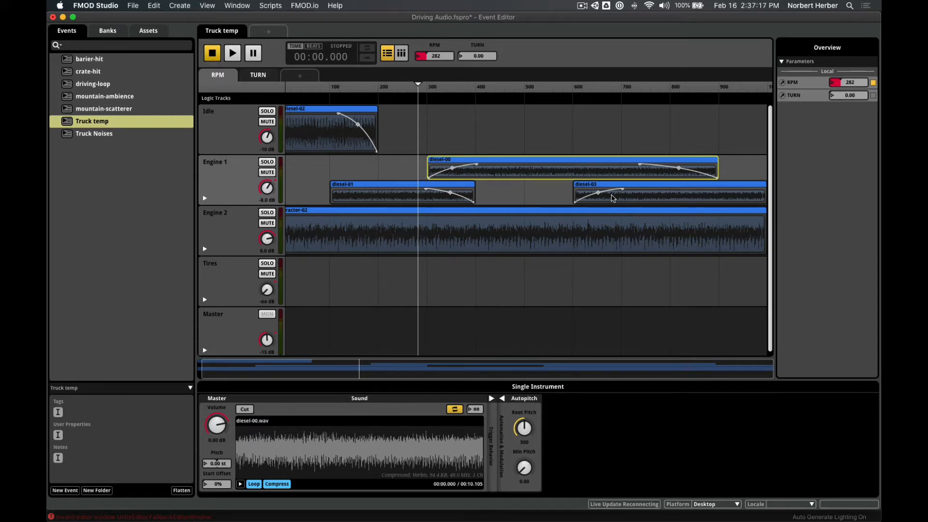
pyautogui.click(633, 197)
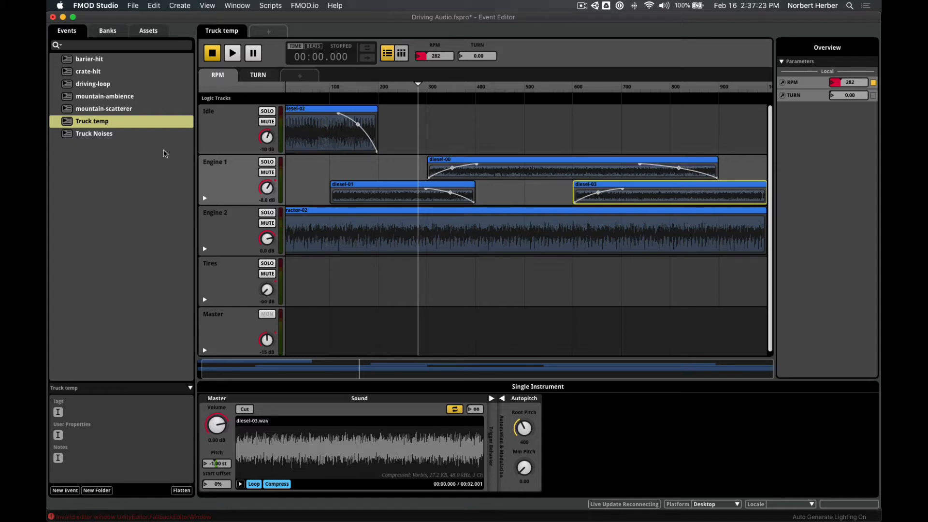
# Step: Add Autopitch modulation to the pitch of diesel-03 in the Truck Noises event, with the root pitch at 400
pyautogui.click(146, 133)
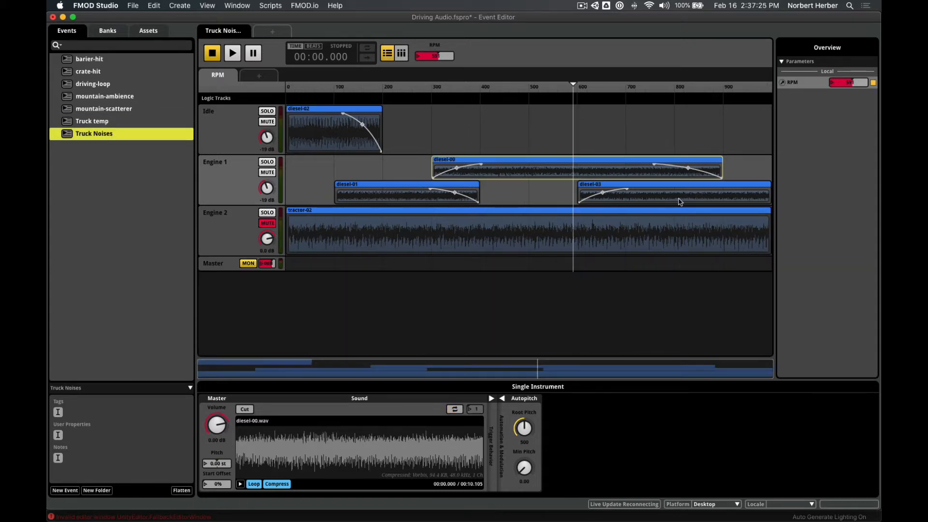
pyautogui.rightClick(228, 465)
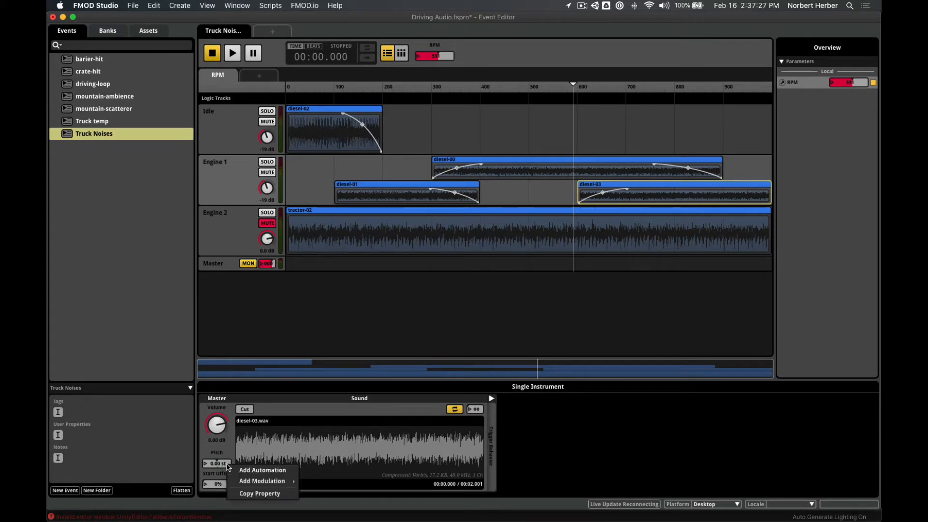
pyautogui.moveTo(262, 482)
pyautogui.click(319, 514)
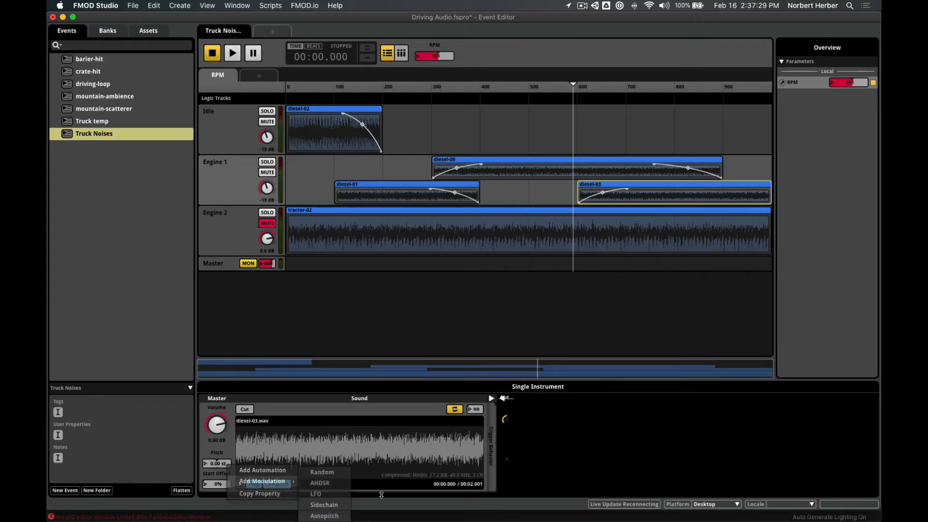
pyautogui.click(524, 441)
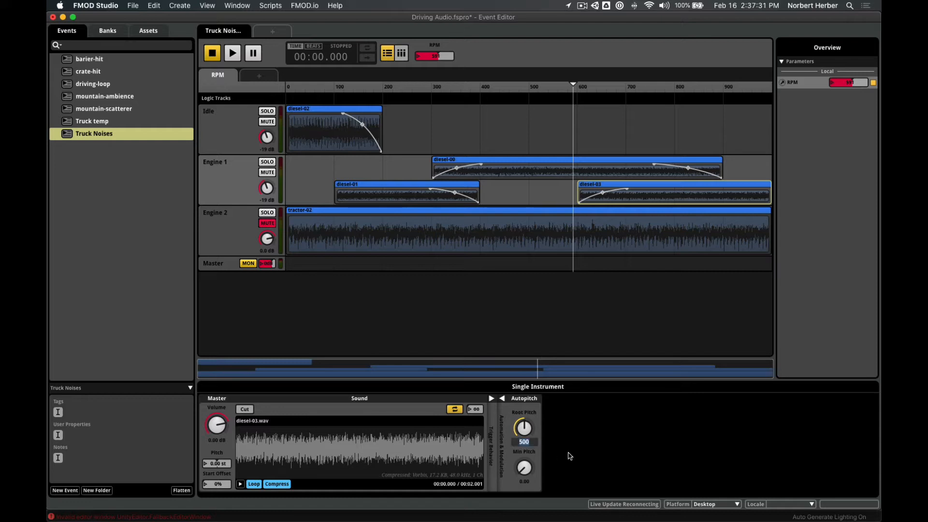
pyautogui.press('Return')
# Step: Audition the Truck Noises event while lowering RPM to 128, and stop playback
pyautogui.press('space')
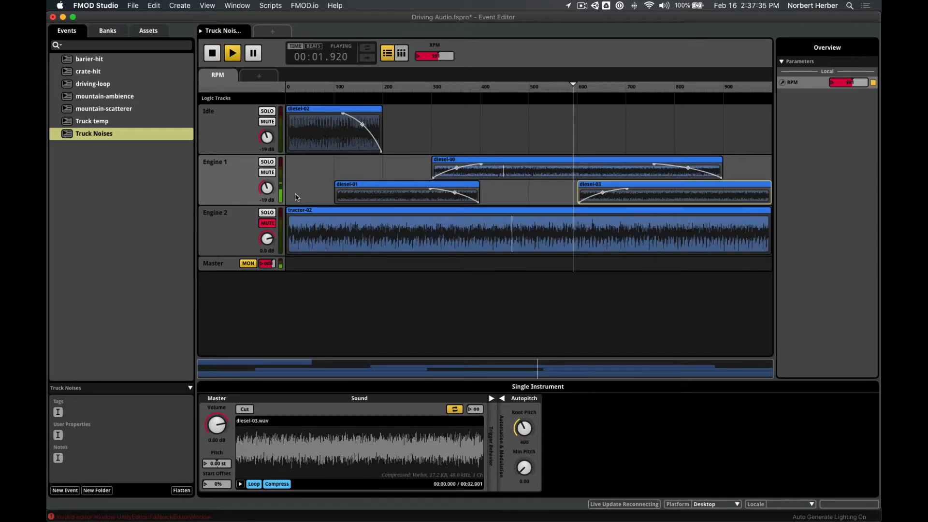
pyautogui.moveTo(573, 84)
pyautogui.mouseDown()
pyautogui.moveTo(757, 90)
pyautogui.moveTo(461, 86)
pyautogui.moveTo(291, 98)
pyautogui.moveTo(732, 101)
pyautogui.moveTo(348, 86)
pyautogui.mouseUp()
pyautogui.press('space')
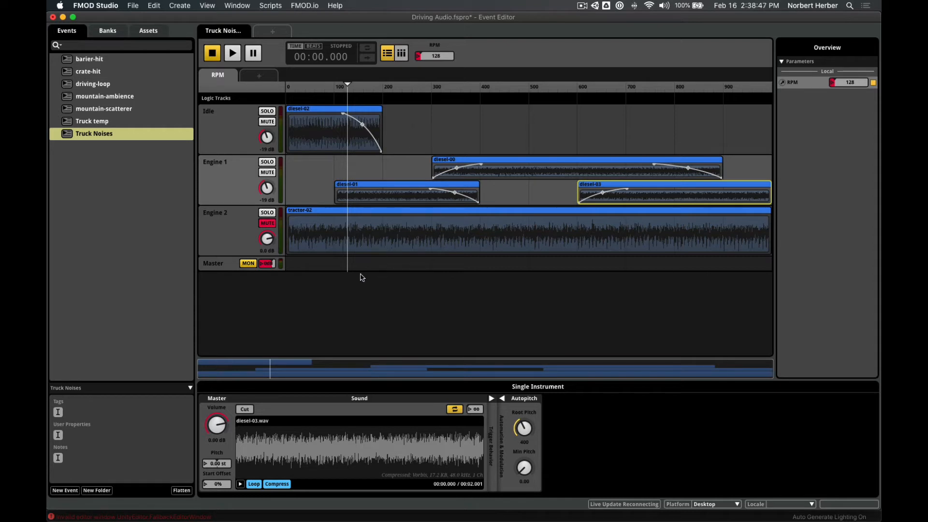
# Step: Examine the RPM pitch automation of tractor-02 on Engine 2 in the Truck temp event
pyautogui.click(240, 239)
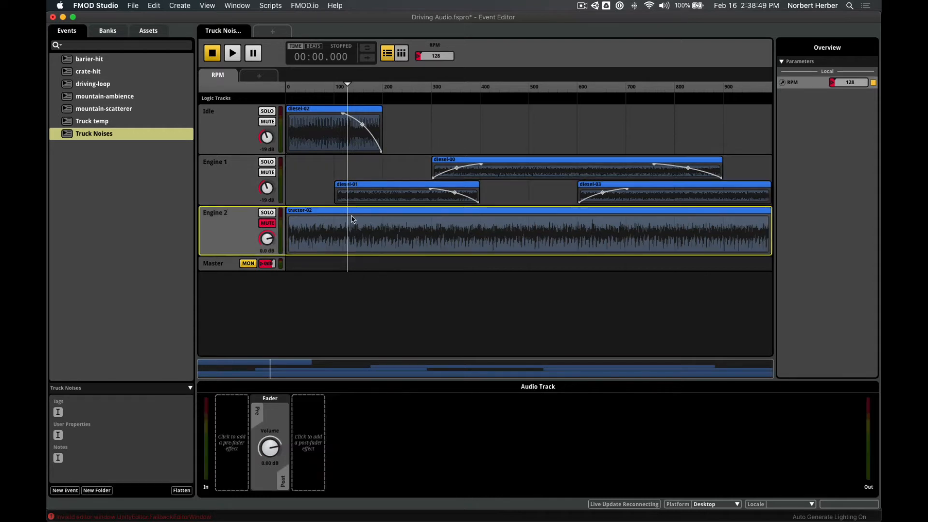
pyautogui.click(101, 122)
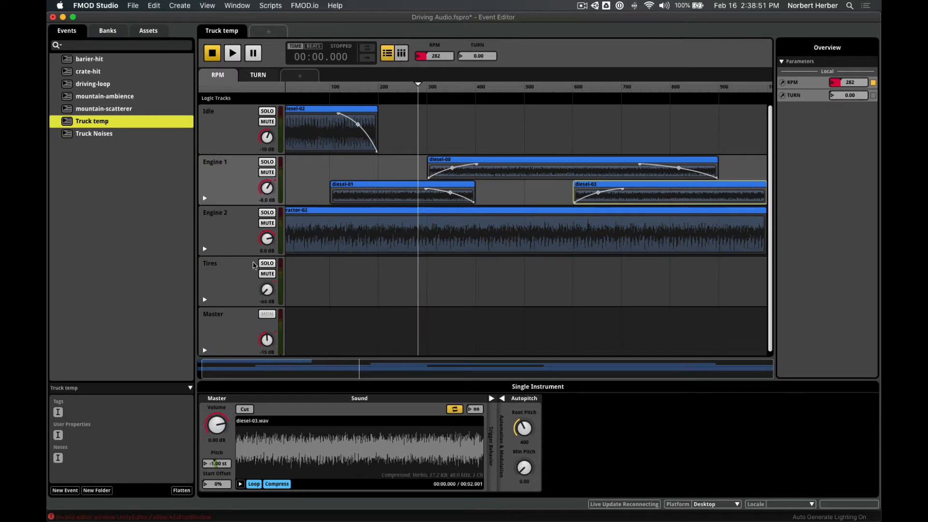
pyautogui.click(304, 238)
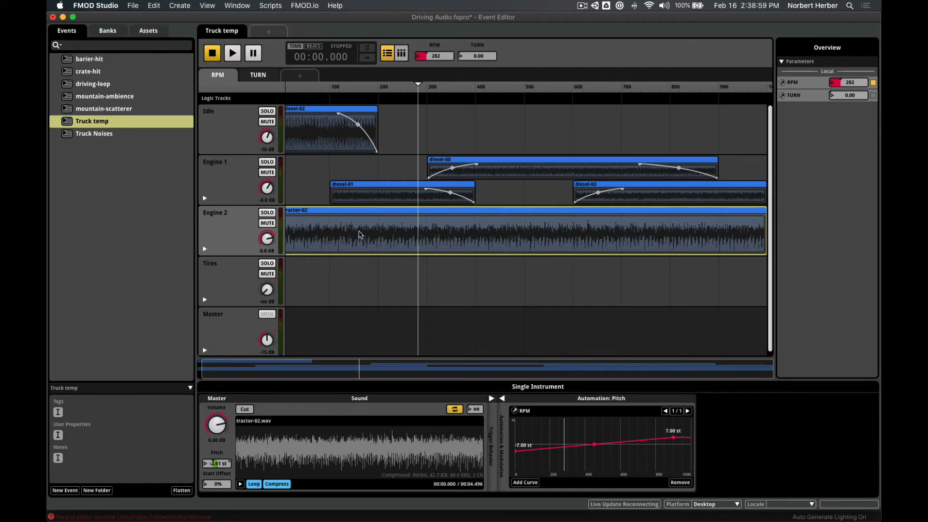
pyautogui.hscroll(-1, 382, 237)
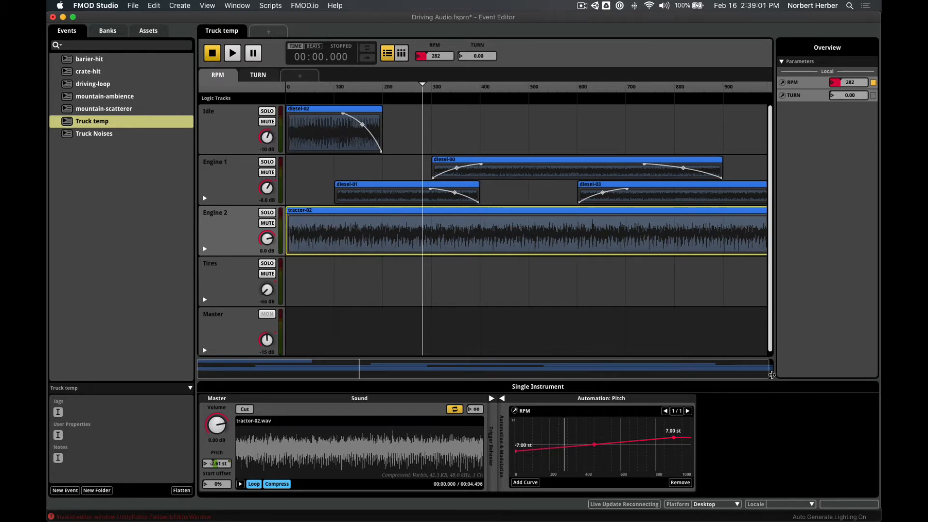
pyautogui.moveTo(768, 373); pyautogui.dragTo(773, 373)
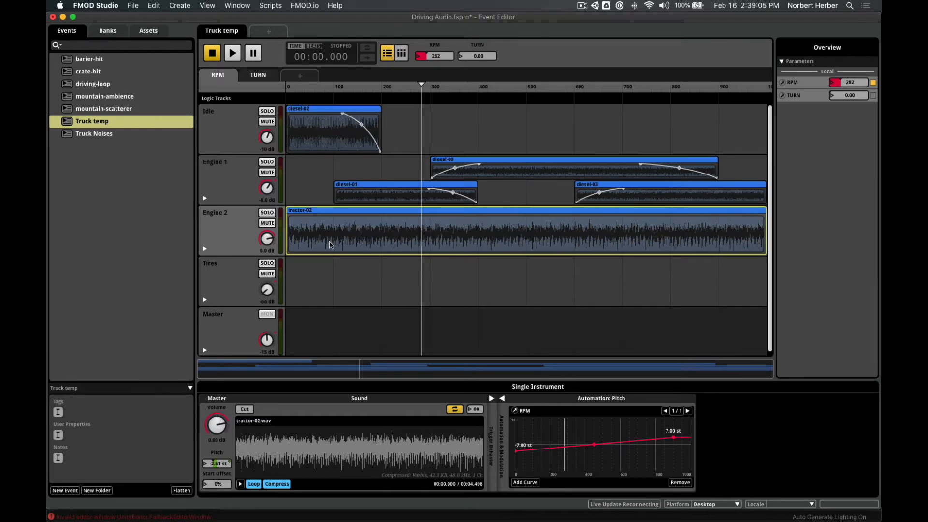
# Step: Add automation to the pitch of tractor-02 on Engine 2 in the Truck Noises event
pyautogui.click(96, 135)
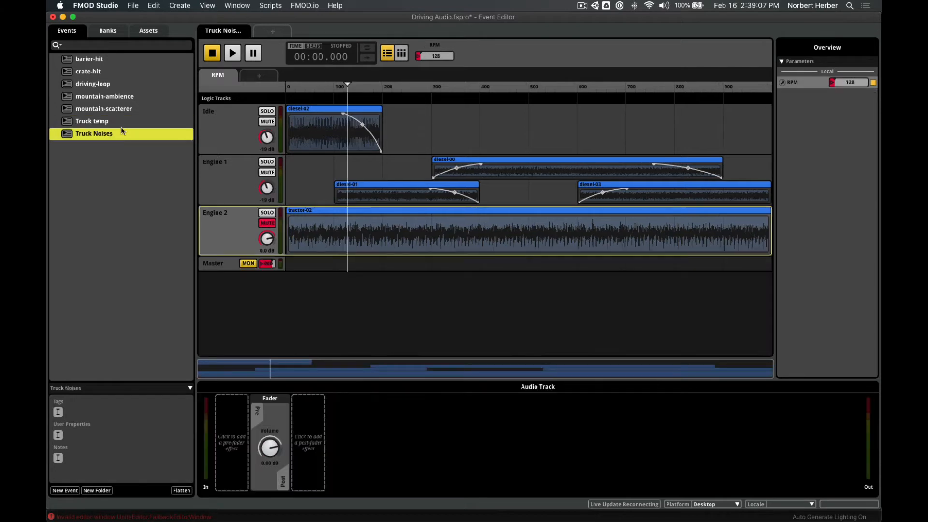
pyautogui.click(314, 234)
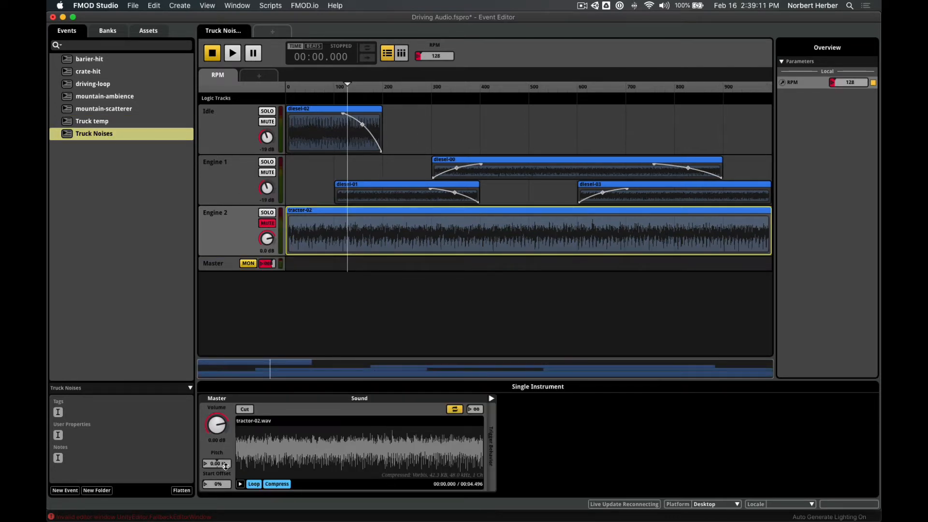
pyautogui.rightClick(227, 463)
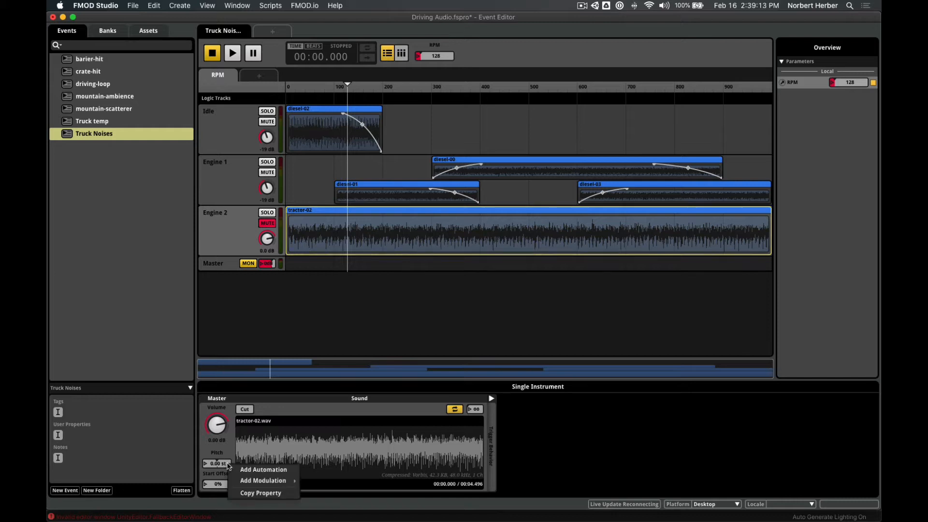
pyautogui.click(274, 470)
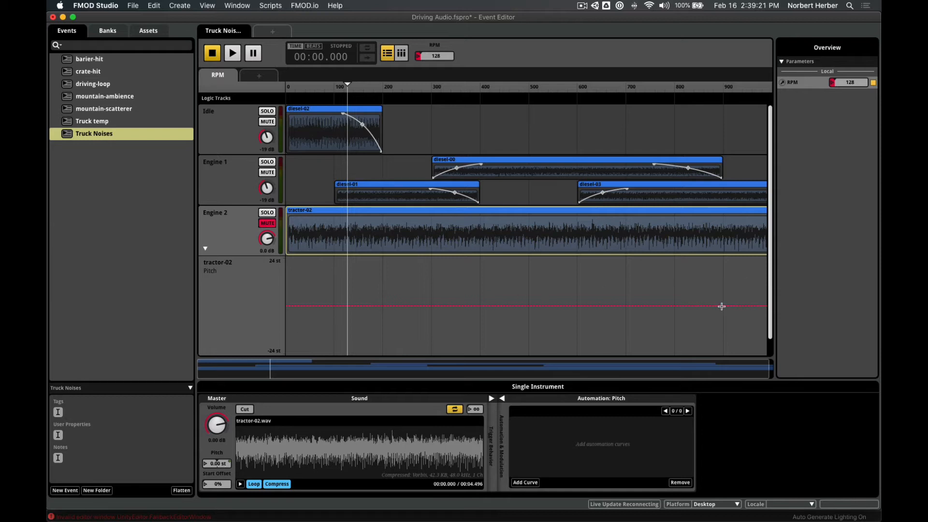
# Step: Ramp the tractor-02 pitch curve from -6.50 st at RPM 0 to 7.00 st at RPM 900, and unmute Engine 2
pyautogui.moveTo(723, 306)
pyautogui.mouseDown()
pyautogui.moveTo(723, 281)
pyautogui.moveTo(723, 292)
pyautogui.mouseUp()
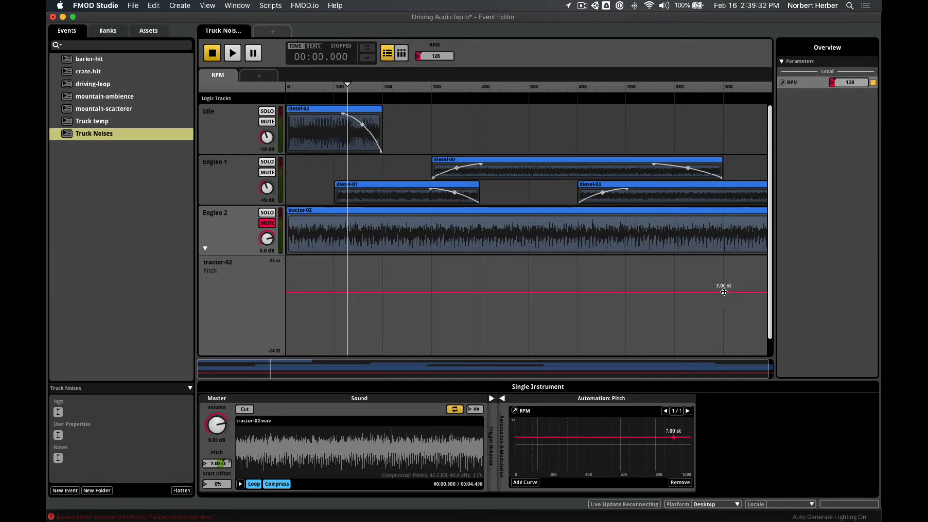
pyautogui.click(290, 291)
pyautogui.moveTo(290, 293); pyautogui.dragTo(288, 318)
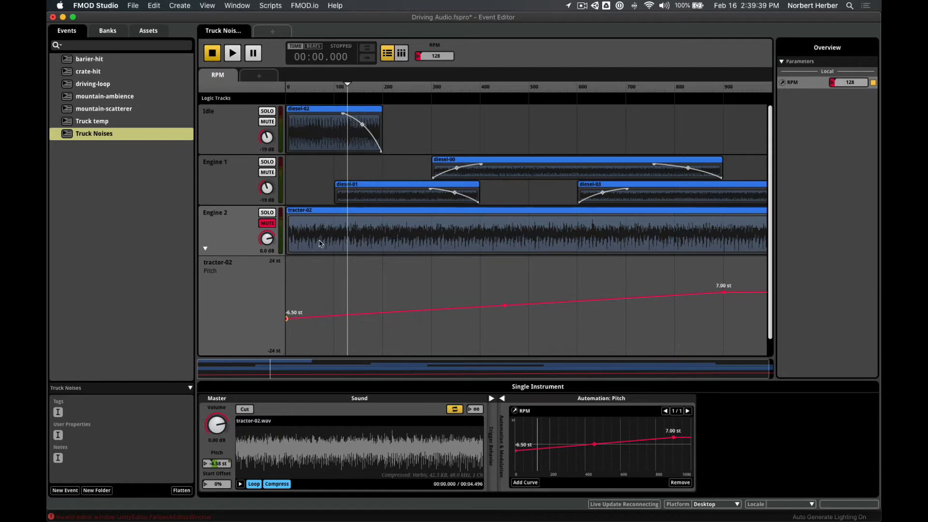
pyautogui.click(272, 225)
# Step: Check the Engine 2 automation lane in the Truck temp event for comparison
pyautogui.click(95, 123)
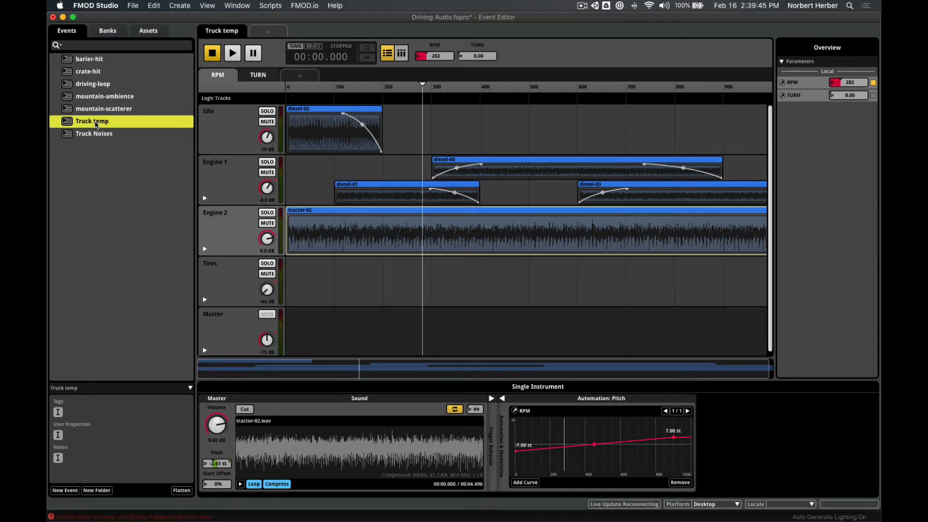
pyautogui.click(203, 252)
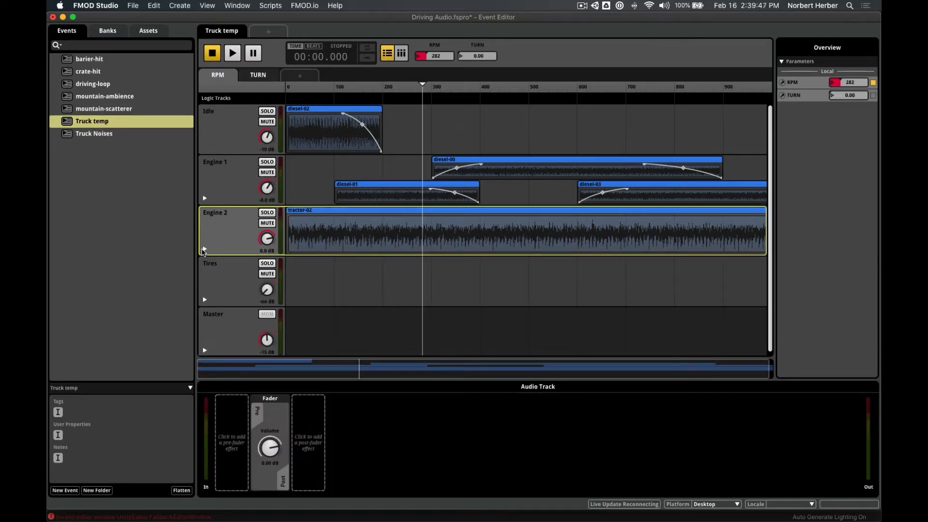
pyautogui.click(205, 249)
pyautogui.click(205, 249)
# Step: Set the starting point of the tractor-02 pitch curve in Truck Noises to -7.00 st
pyautogui.click(102, 138)
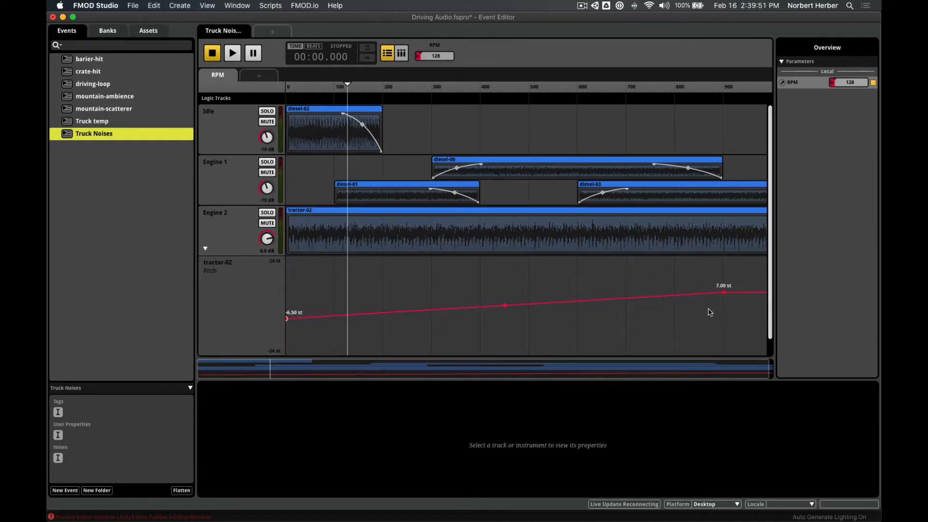
pyautogui.click(286, 319)
pyautogui.moveTo(286, 318); pyautogui.dragTo(287, 319)
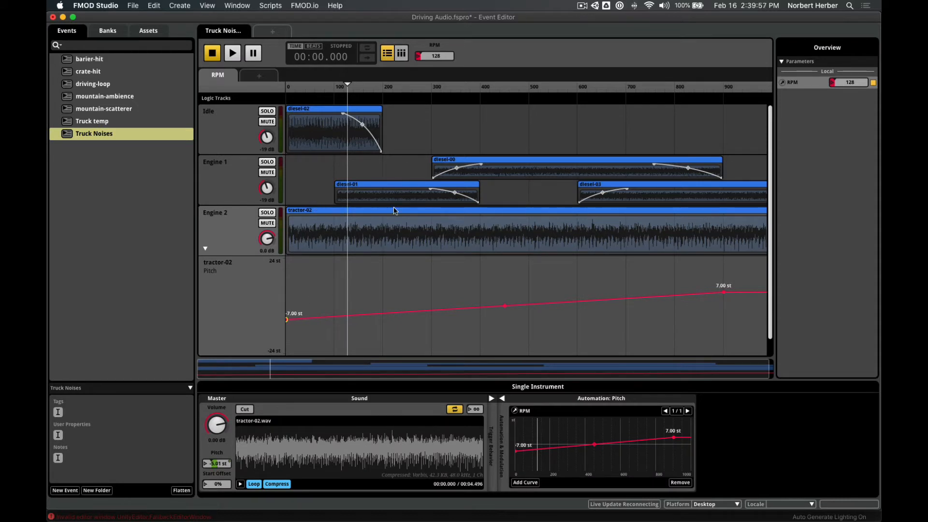
# Step: Audition the Truck Noises event while sweeping RPM up past 900 and back down to about 5, and stop playback
pyautogui.moveTo(346, 86); pyautogui.dragTo(740, 91)
pyautogui.press('space')
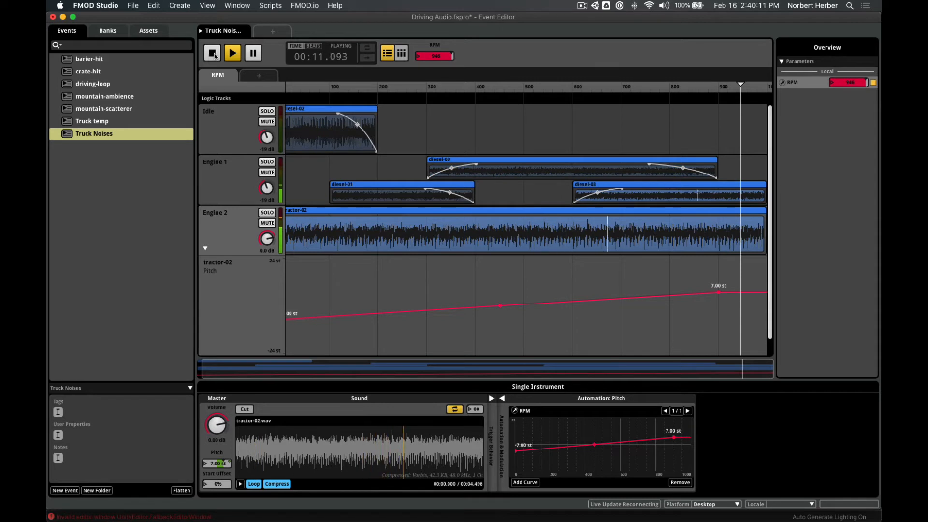
pyautogui.moveTo(738, 85); pyautogui.dragTo(286, 87)
pyautogui.click(210, 53)
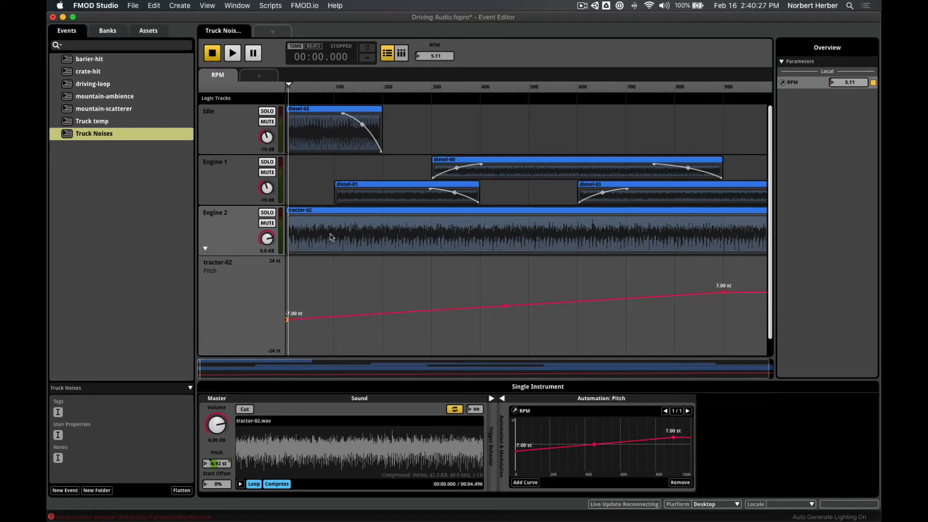
# Step: Examine the track volumes and the Engine 1 volume automation curve in the Truck temp event
pyautogui.click(288, 320)
pyautogui.click(107, 122)
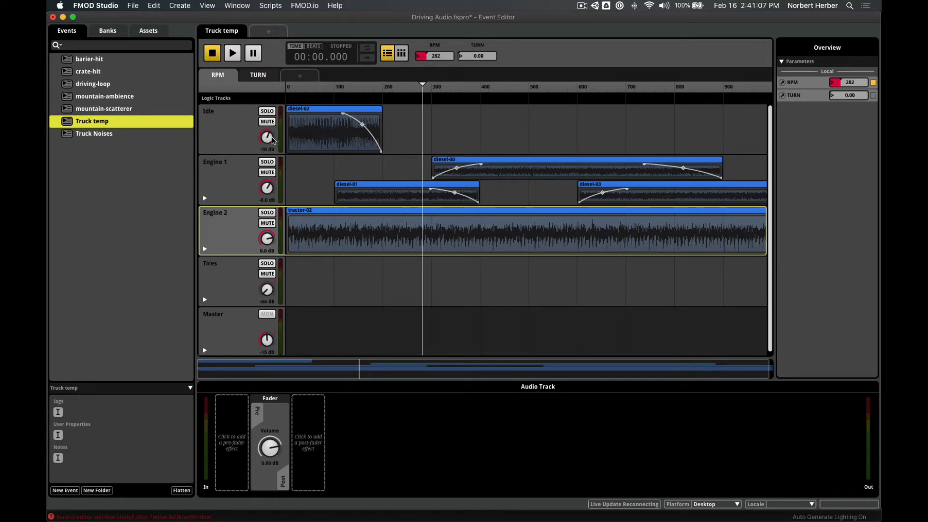
pyautogui.click(205, 198)
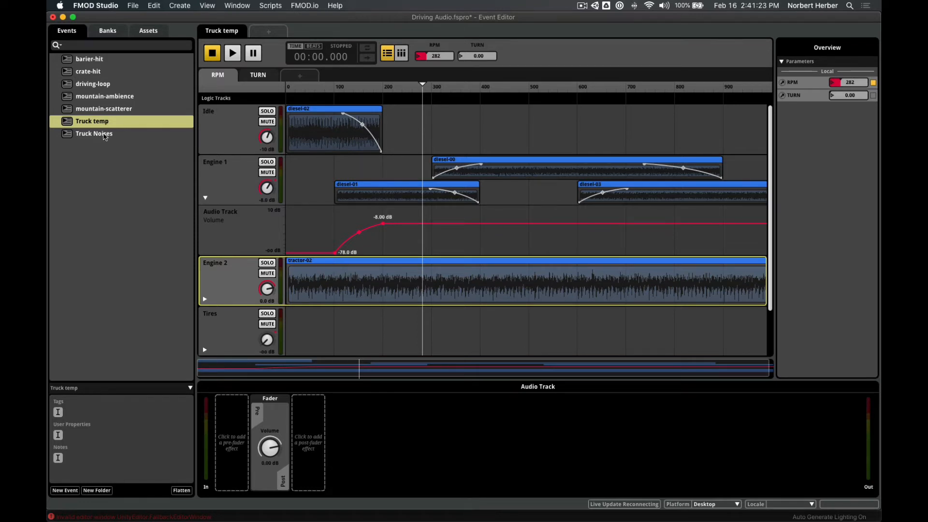
# Step: Set the Idle track's volume to -10 dB in the Truck Noises event
pyautogui.click(105, 136)
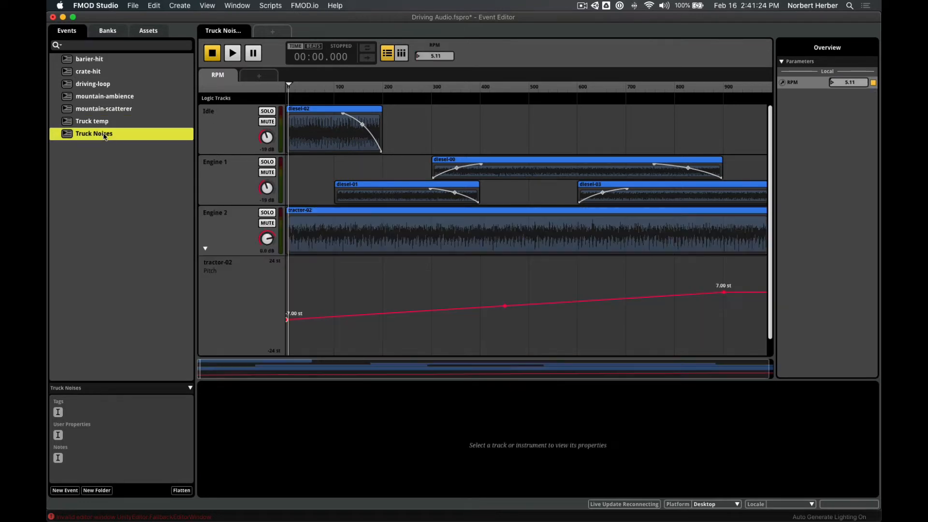
pyautogui.click(263, 147)
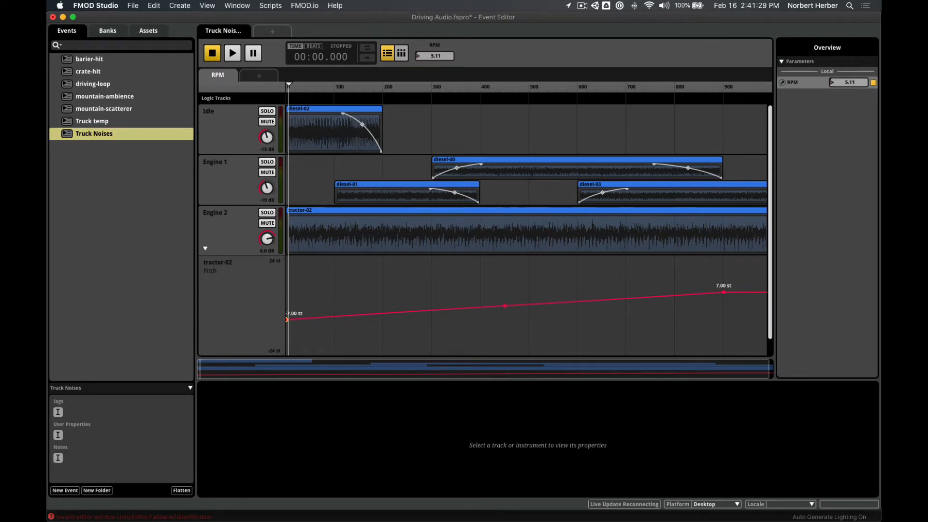
pyautogui.moveTo(266, 140); pyautogui.dragTo(265, 133)
# Step: Set the Engine 1 track's volume to 0 dB in Truck Noises and add volume automation to it
pyautogui.rightClick(270, 191)
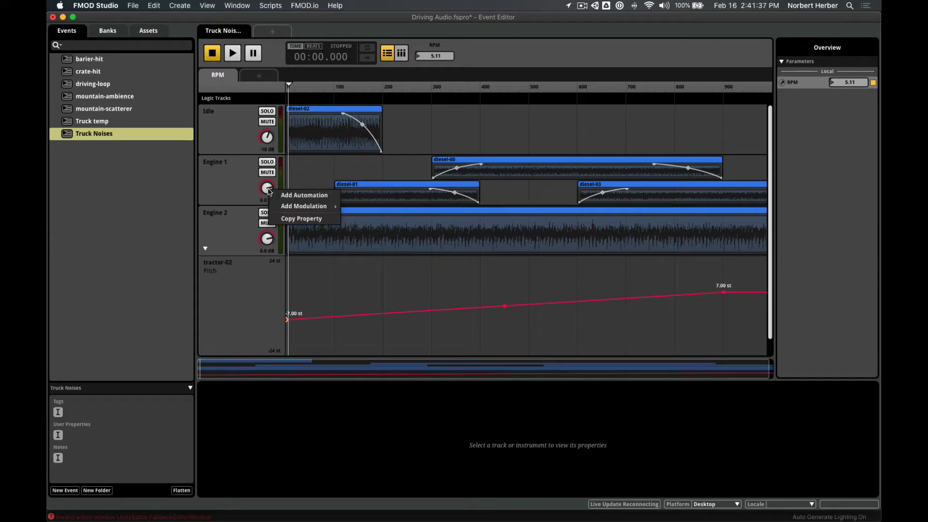
pyautogui.click(308, 195)
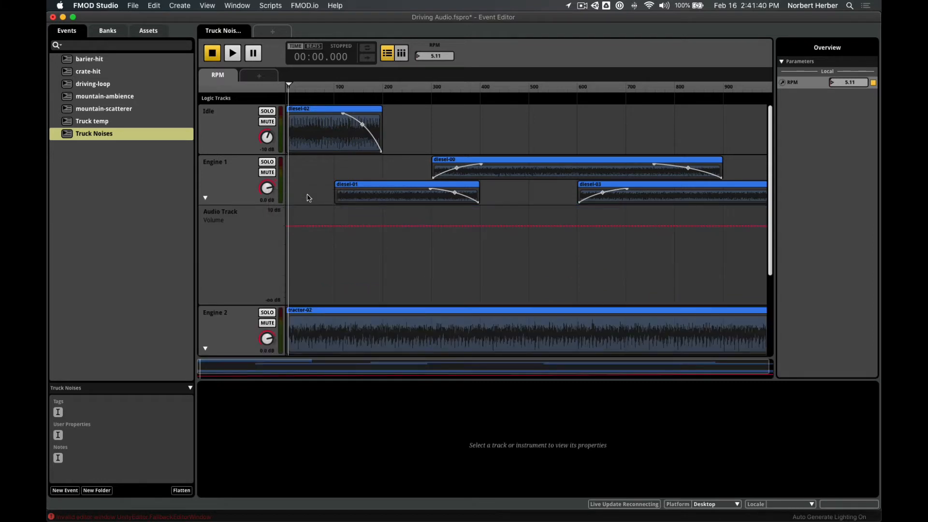
pyautogui.click(111, 123)
pyautogui.click(115, 135)
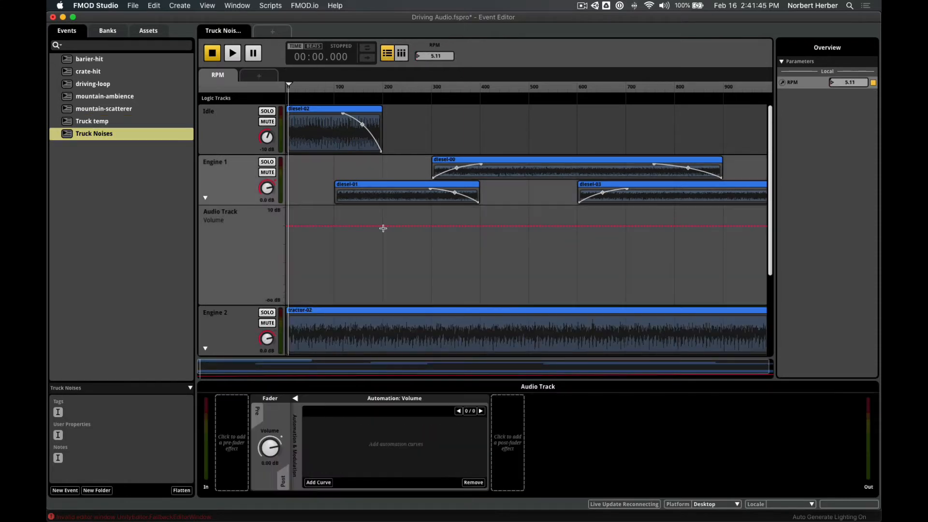
# Step: Shape the Engine 1 volume curve from -oo dB at RPM 100 to -8.00 dB at RPM 200, bowing the rise upward
pyautogui.click(383, 226)
pyautogui.click(383, 227)
pyautogui.moveTo(383, 227); pyautogui.dragTo(335, 302)
pyautogui.click(332, 240)
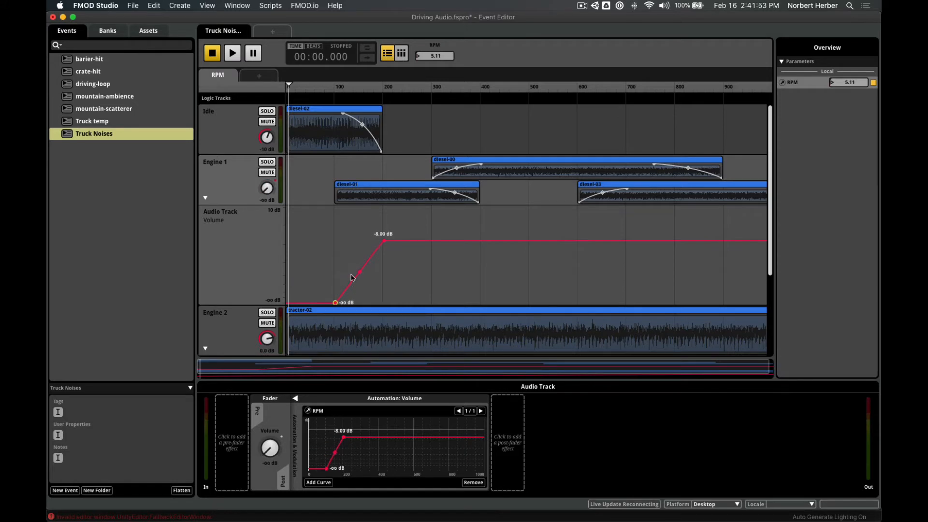
pyautogui.moveTo(359, 272); pyautogui.dragTo(359, 253)
# Step: Audition the Truck Noises event with RPM lowered to 0, stop playback, and save the project
pyautogui.click(232, 55)
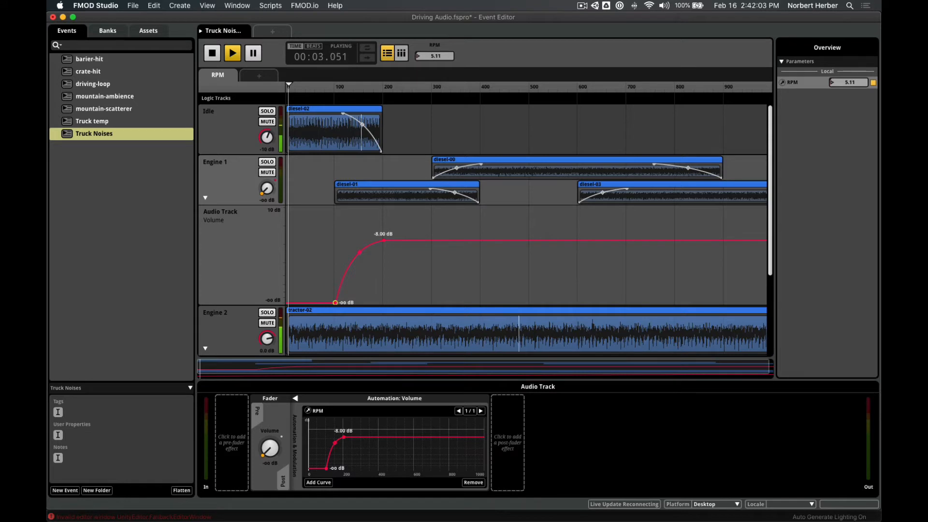
pyautogui.moveTo(435, 56)
pyautogui.mouseDown()
pyautogui.moveTo(431, 5)
pyautogui.moveTo(429, 62)
pyautogui.mouseUp()
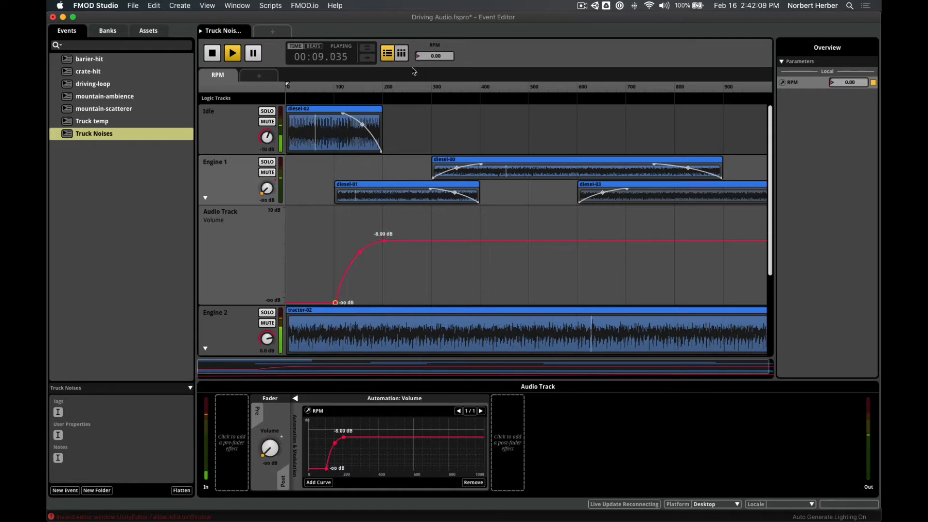
pyautogui.click(213, 53)
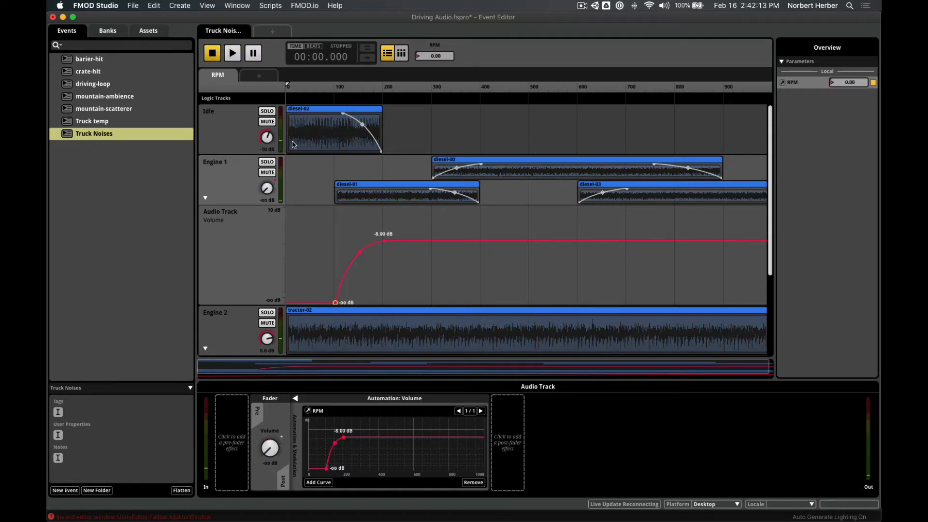
pyautogui.press('super+s')
# Step: Examine Engine 2's pitch automation on the RPM sheet of the Truck temp event, then return to Truck Noises
pyautogui.click(100, 122)
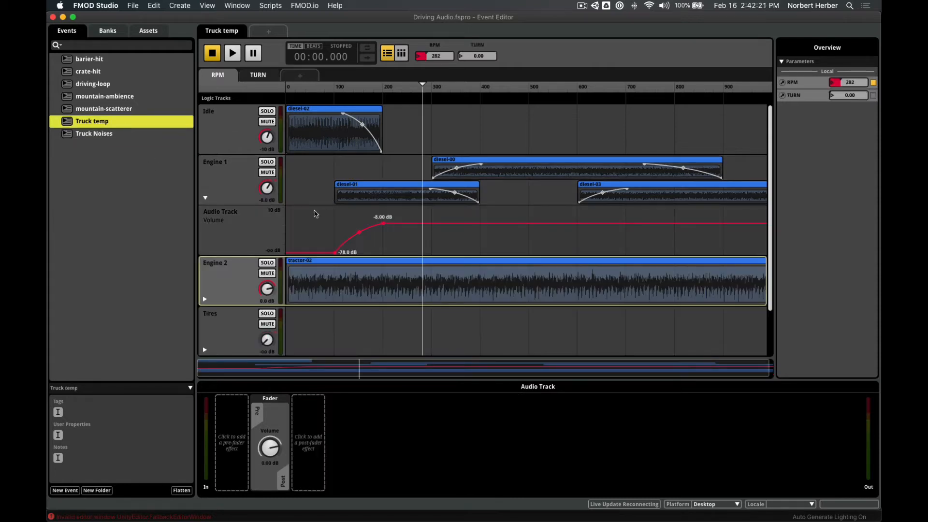
pyautogui.scroll(-3, 245, 249)
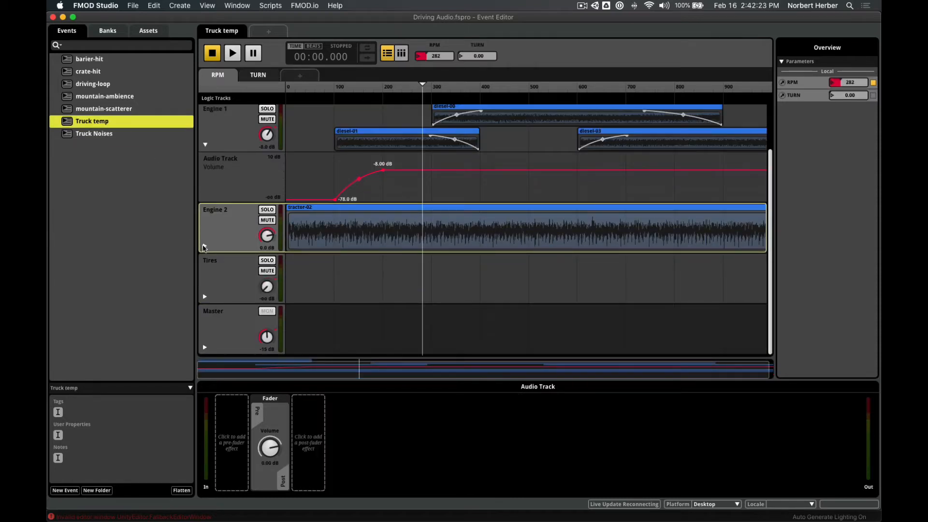
pyautogui.click(205, 246)
pyautogui.scroll(-5, 256, 208)
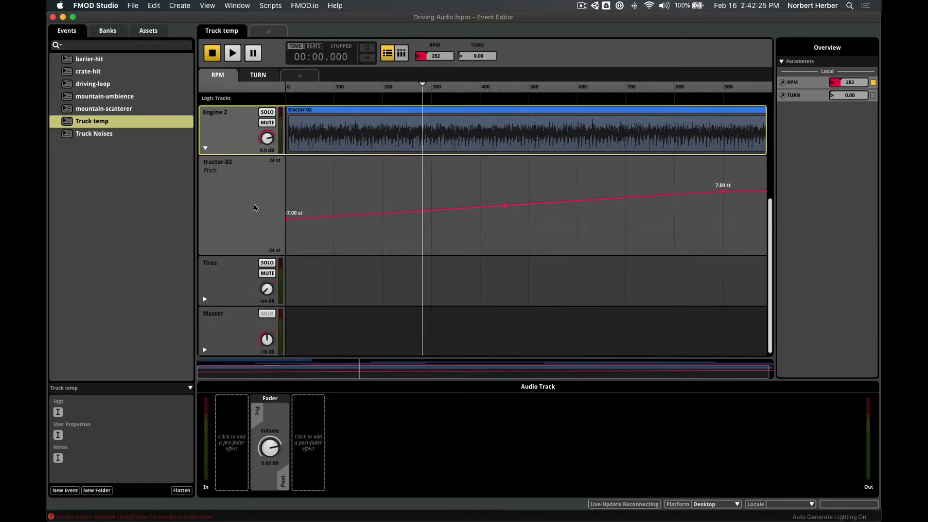
pyautogui.click(205, 146)
pyautogui.scroll(3, 252, 179)
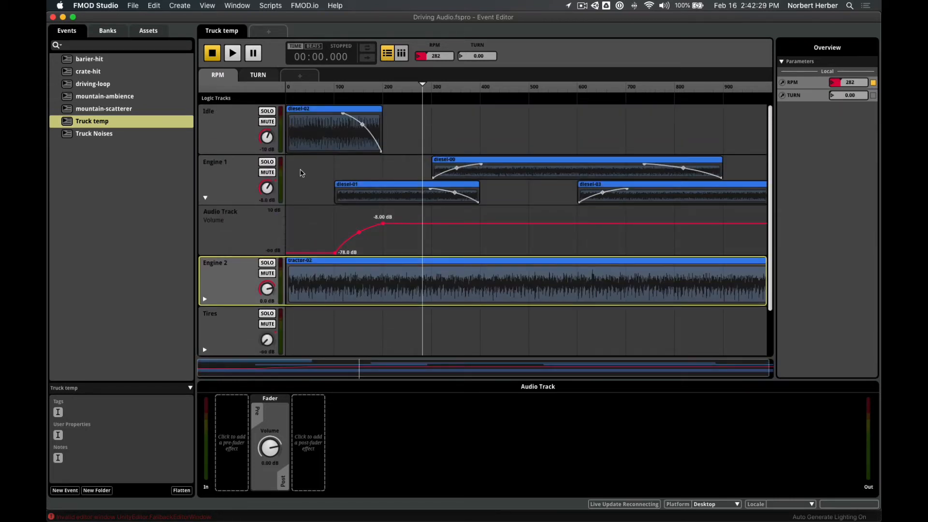
pyautogui.click(103, 135)
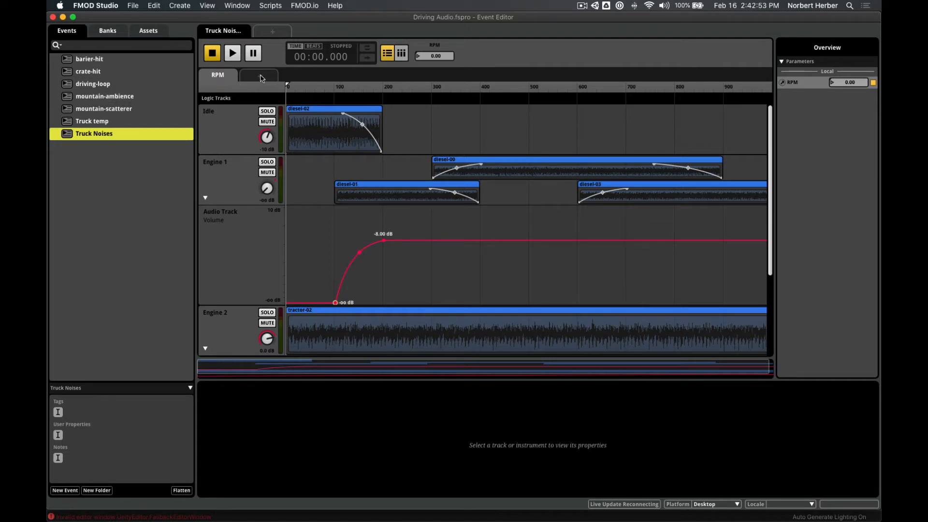
pyautogui.click(261, 77)
pyautogui.moveTo(273, 114)
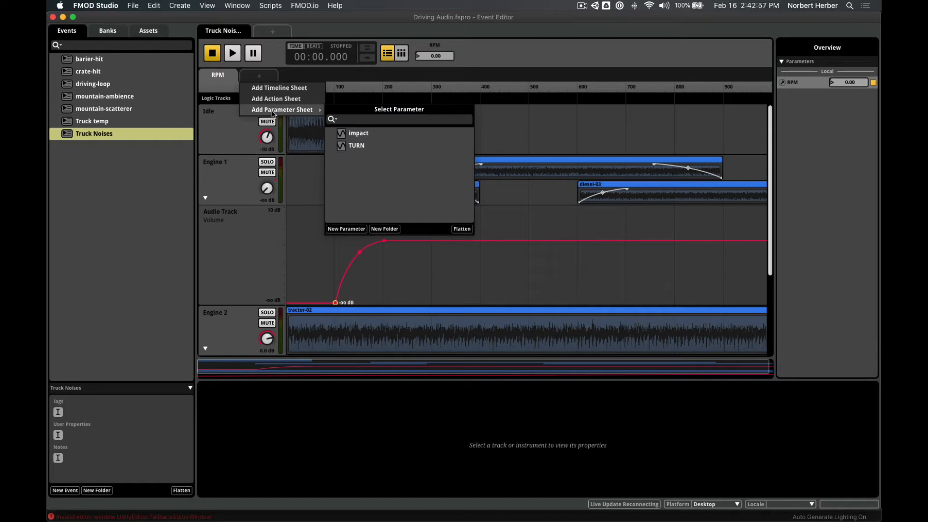
pyautogui.click(345, 229)
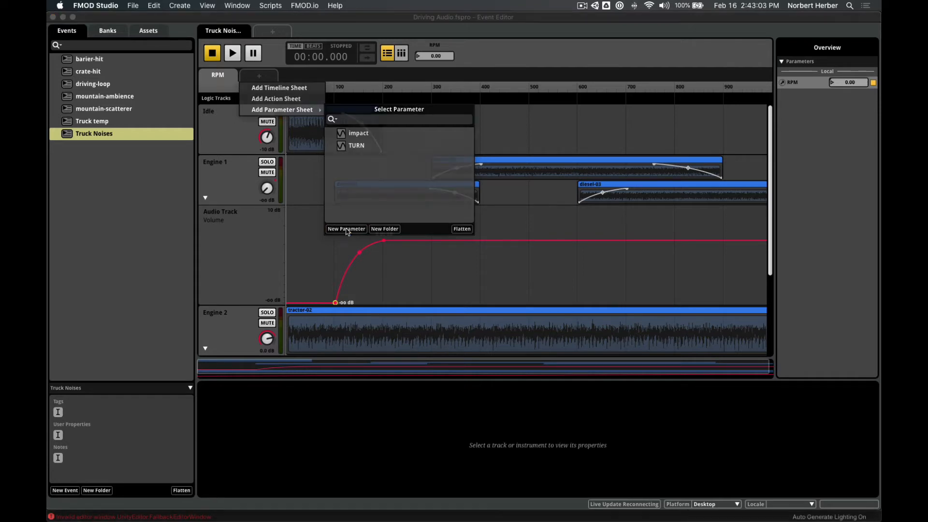
pyautogui.write('TURN')
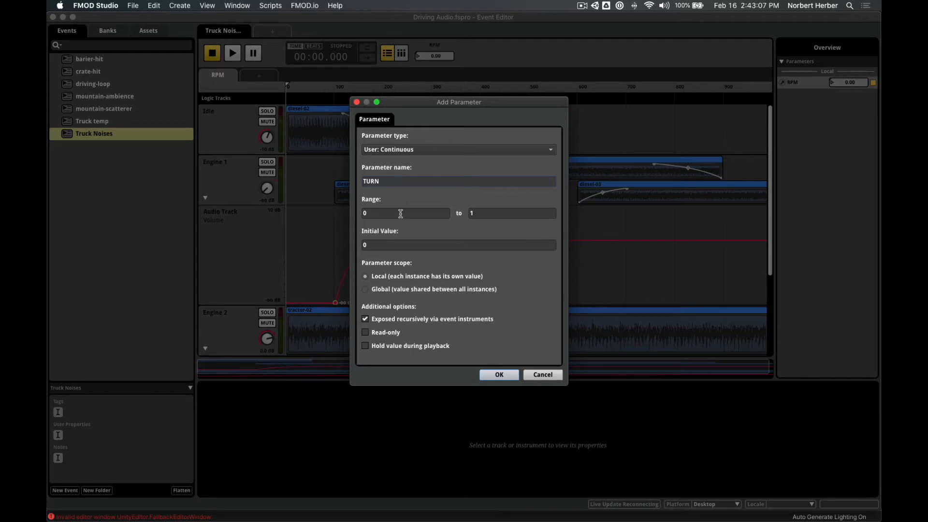
pyautogui.click(521, 213)
pyautogui.click(542, 375)
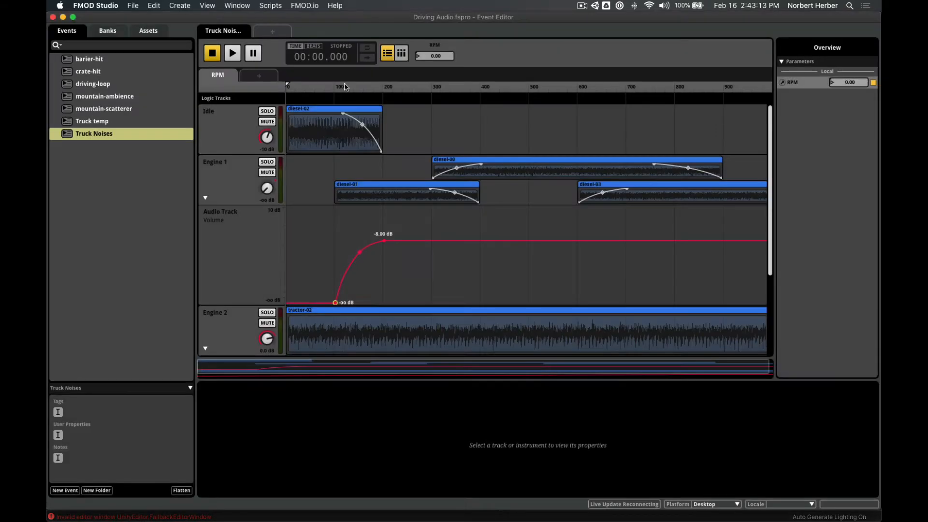
# Step: Add a parameter sheet for the existing TURN parameter to Truck Noises and collapse the Engine 1 and Engine 2 automation lanes
pyautogui.click(259, 76)
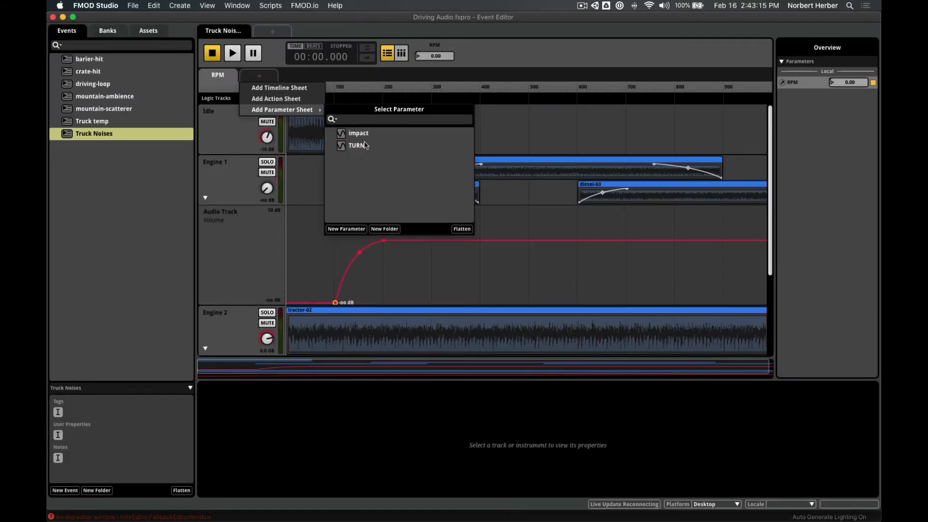
pyautogui.click(365, 145)
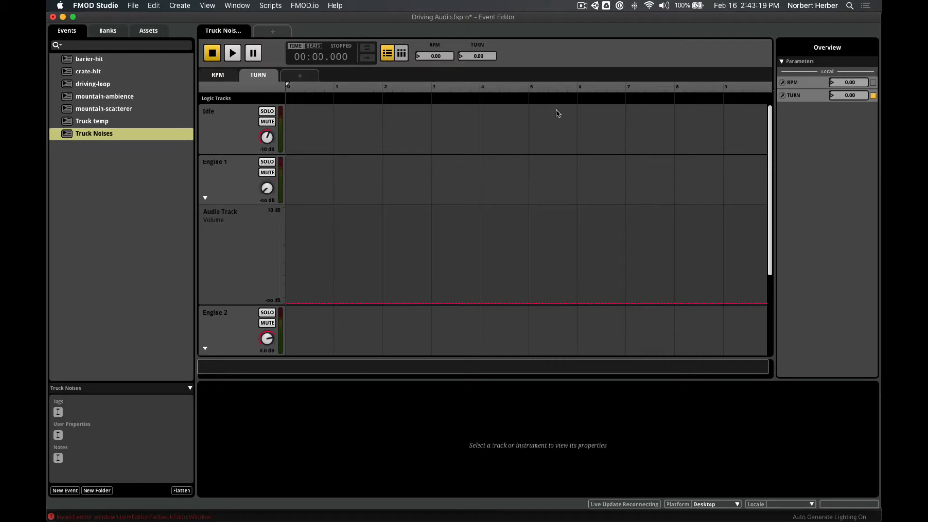
pyautogui.click(205, 199)
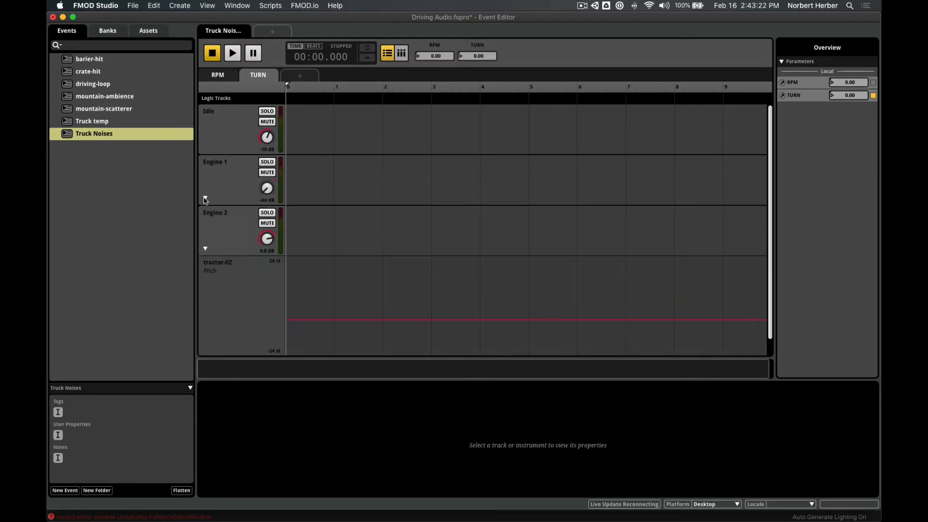
pyautogui.click(205, 248)
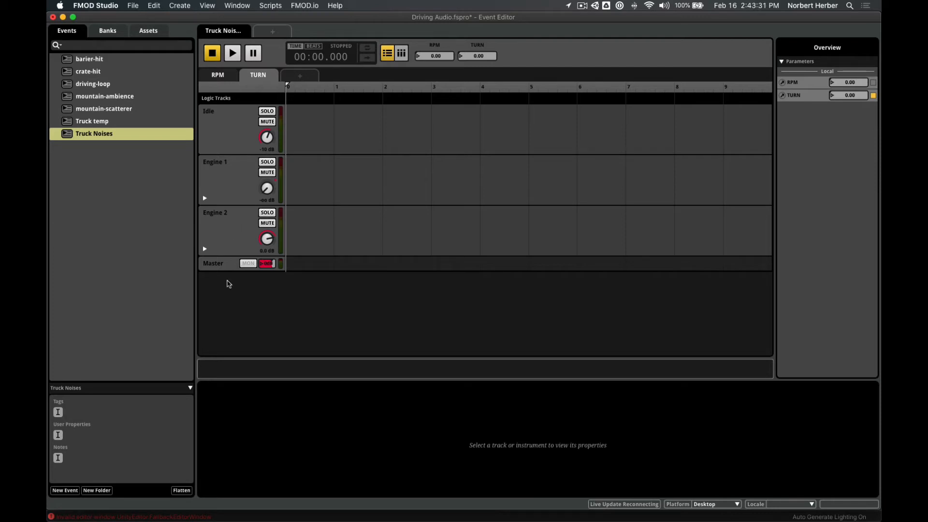
# Step: Add an audio track below Engine 2 in Truck Noises and name it Tires
pyautogui.rightClick(224, 253)
pyautogui.click(241, 262)
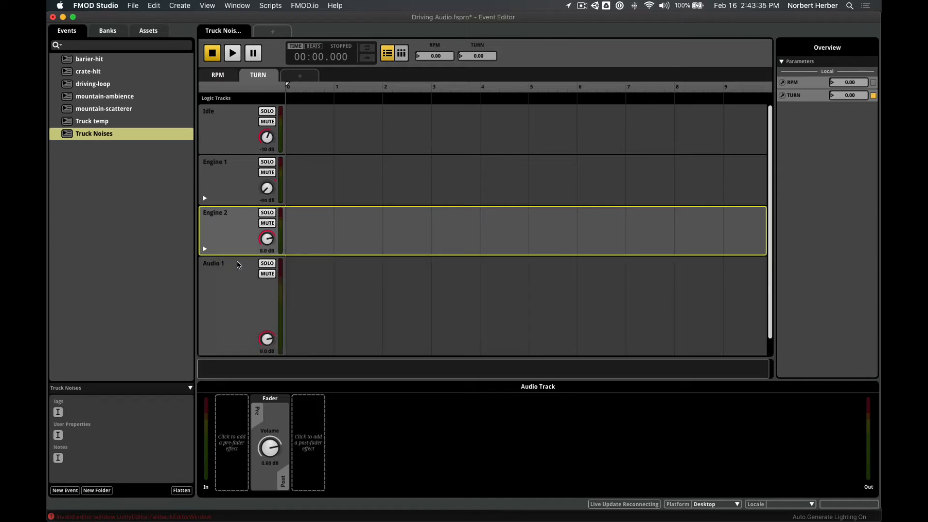
pyautogui.doubleClick(221, 265)
pyautogui.write('Ti')
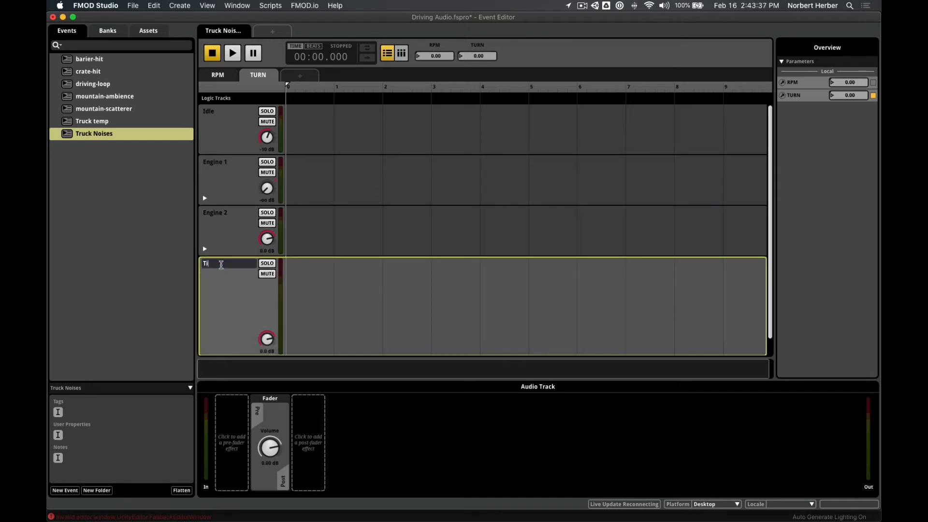
pyautogui.write('res')
pyautogui.press('Return')
# Step: Place squeal-loop.wav from the audio bin on the Tires track of the TURN sheet and enable looping for it
pyautogui.press('super+6')
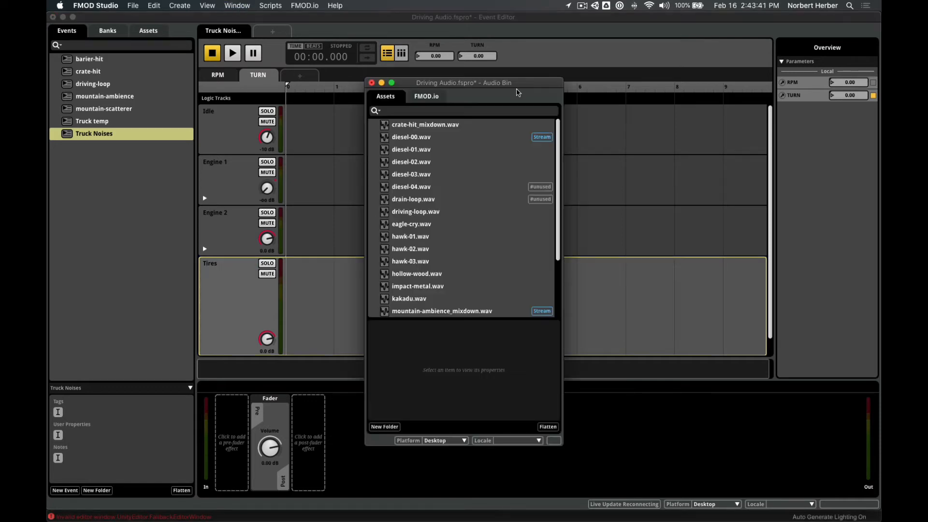
pyautogui.moveTo(519, 88); pyautogui.dragTo(710, 59)
pyautogui.scroll(-3, 652, 216)
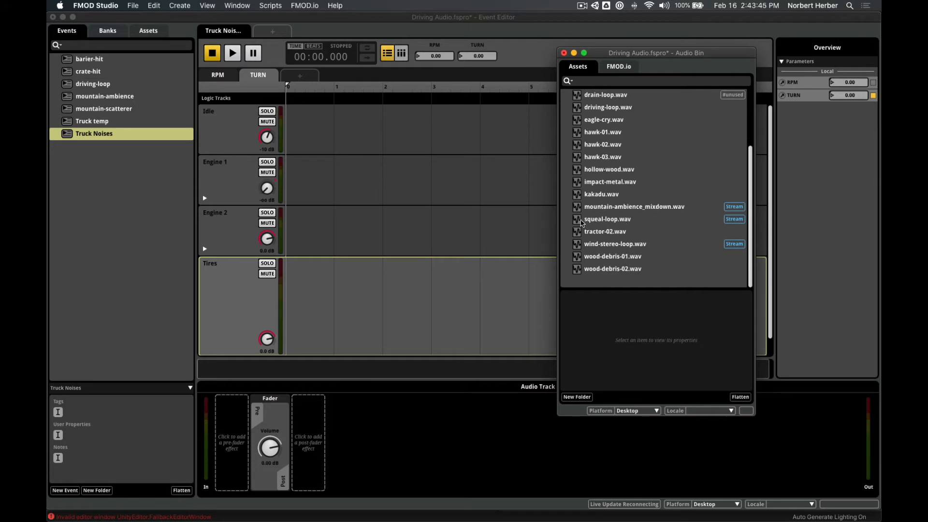
pyautogui.moveTo(579, 220); pyautogui.dragTo(314, 293)
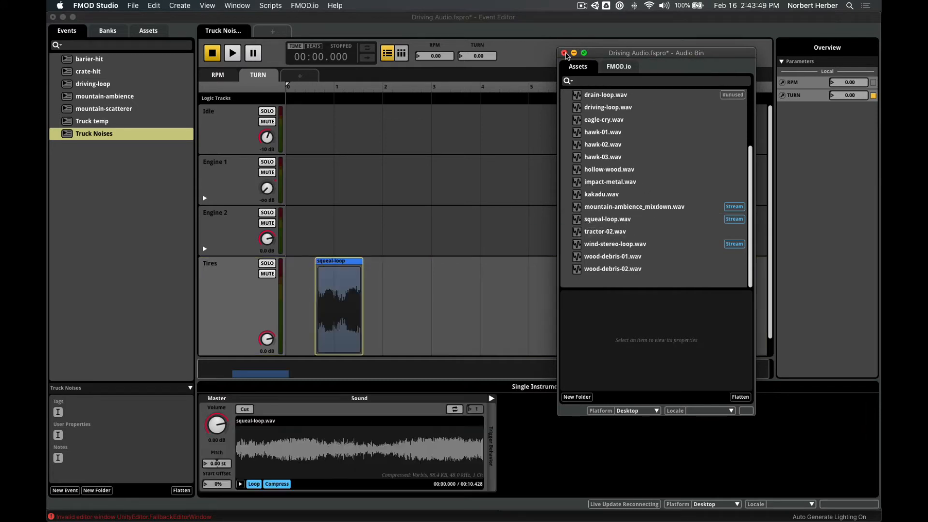
pyautogui.click(564, 53)
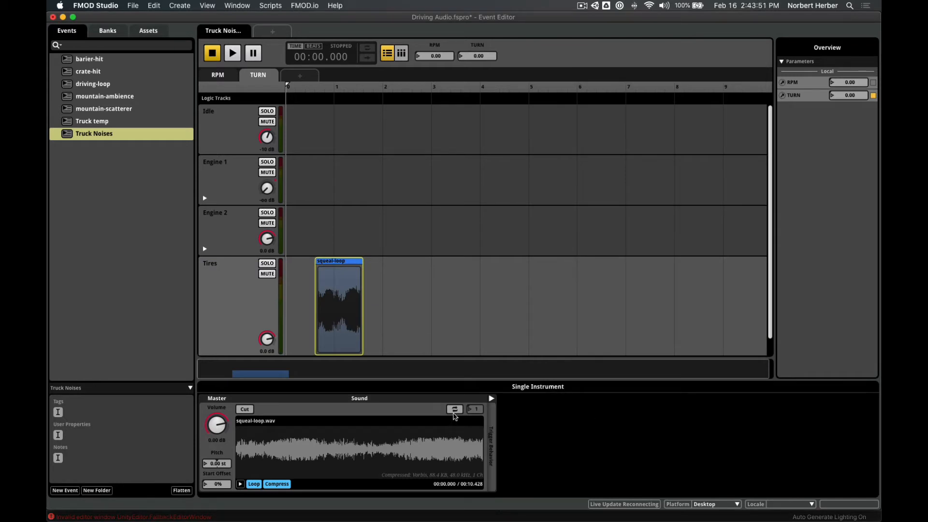
pyautogui.click(454, 409)
# Step: Audition the squeal loop with TURN at 1.05, soloing the Tires track during playback, and unsolo it after stopping
pyautogui.moveTo(289, 87); pyautogui.dragTo(336, 86)
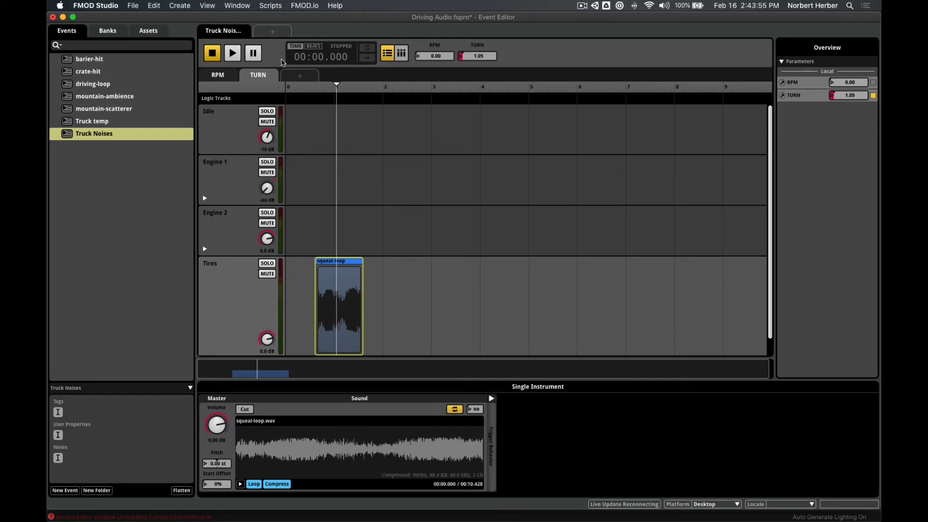
pyautogui.click(235, 55)
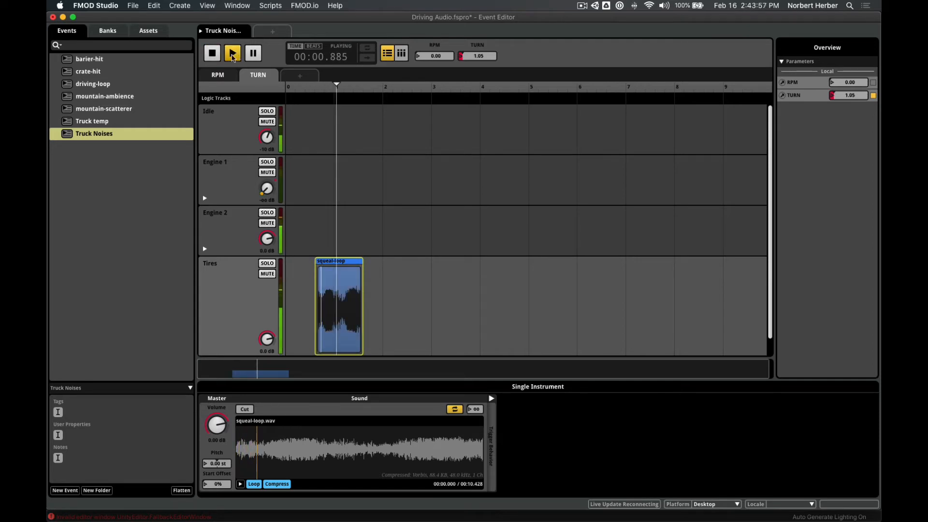
pyautogui.click(268, 264)
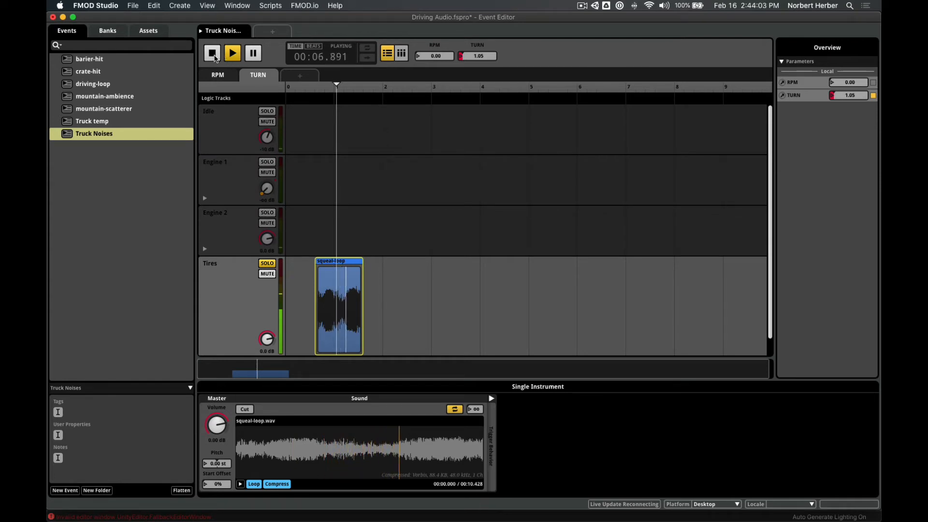
pyautogui.click(212, 53)
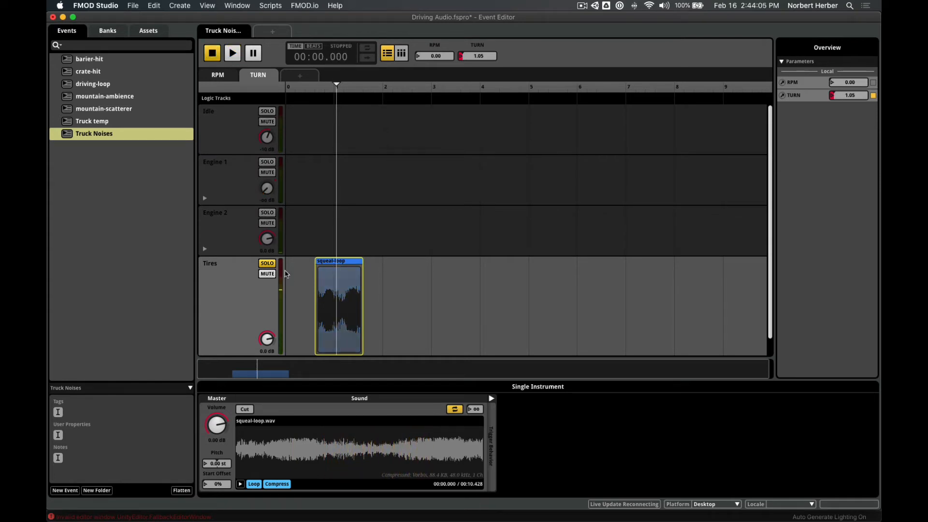
pyautogui.click(269, 265)
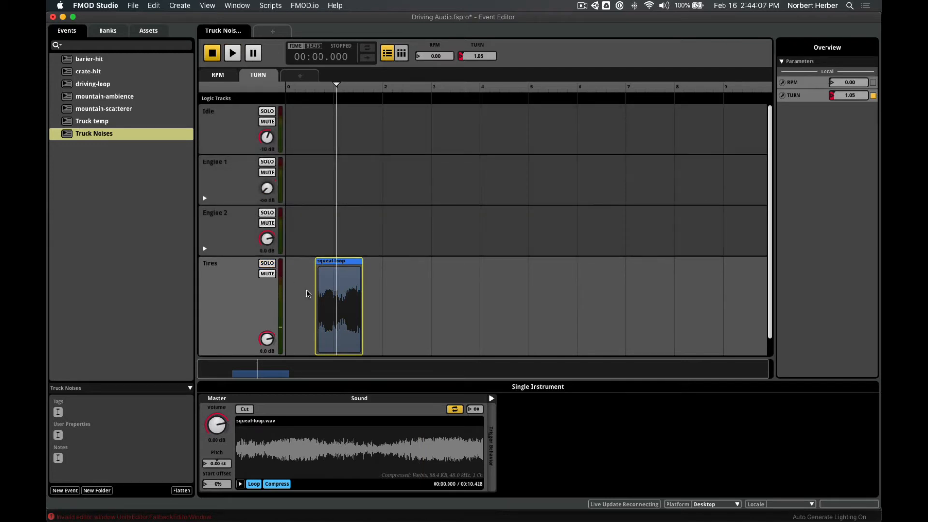
# Step: Extend the squeal-loop instrument across the full TURN range from 0 to 10 and set TURN to 10
pyautogui.moveTo(315, 283); pyautogui.dragTo(246, 289)
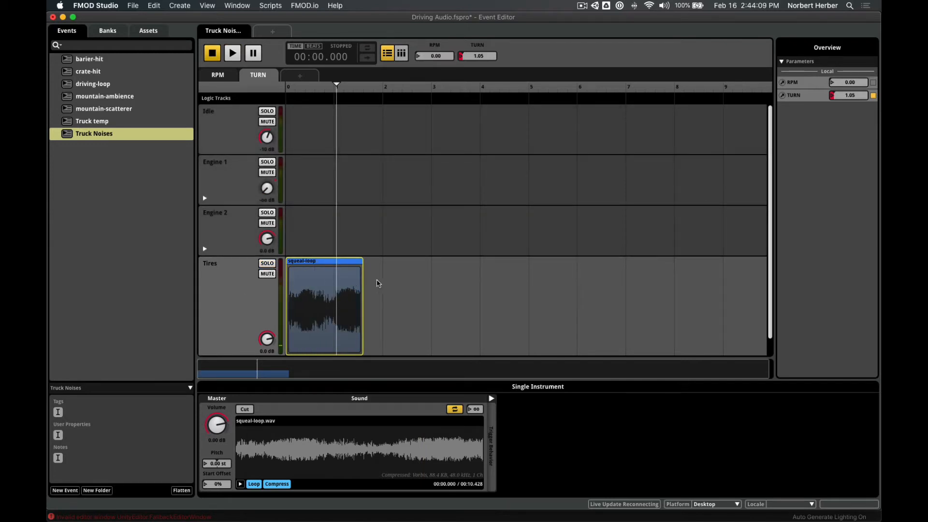
pyautogui.moveTo(364, 283); pyautogui.dragTo(804, 284)
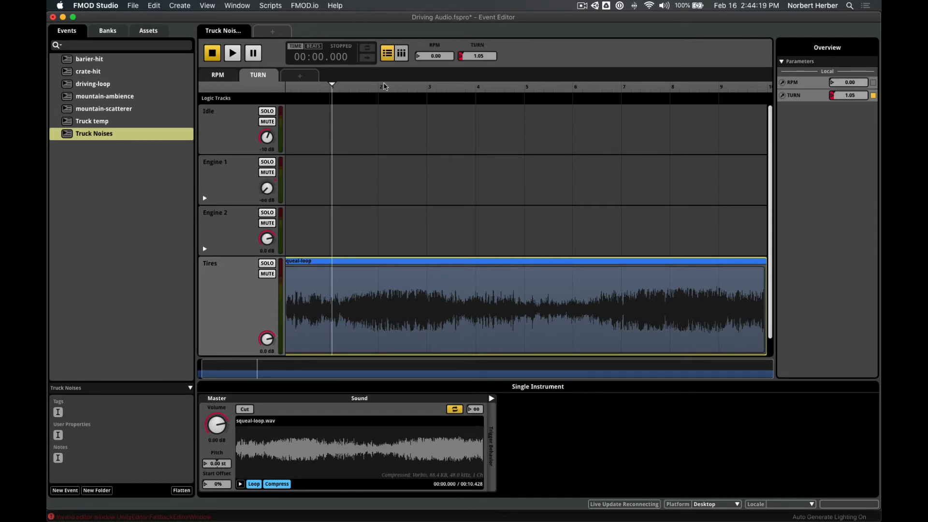
pyautogui.moveTo(333, 86); pyautogui.dragTo(810, 310)
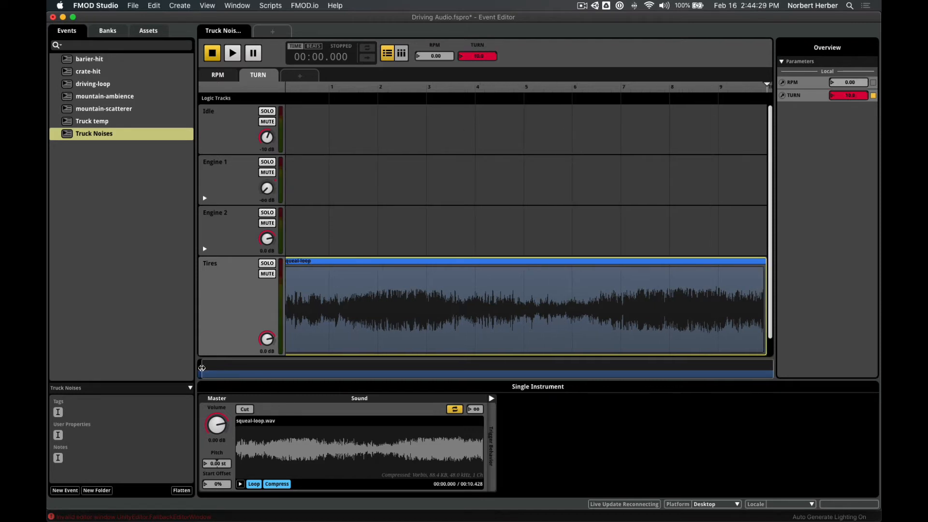
pyautogui.moveTo(202, 368); pyautogui.dragTo(140, 376)
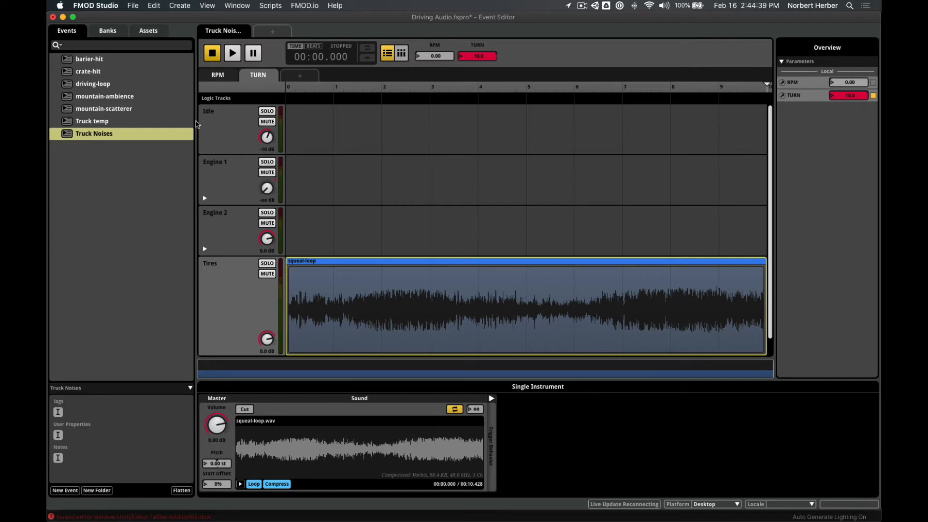
# Step: Examine the Tires track's volume automation curve on the TURN sheet of the Truck temp event
pyautogui.click(111, 124)
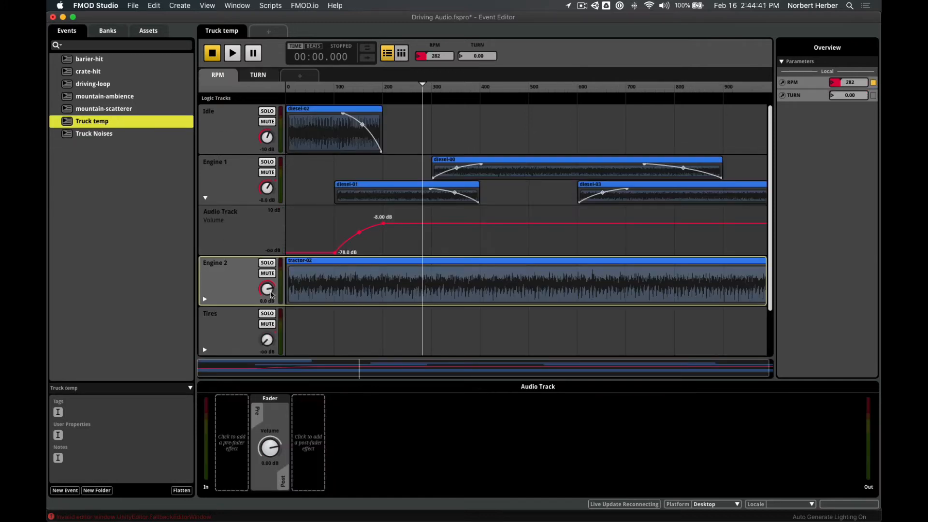
pyautogui.click(270, 79)
pyautogui.scroll(-3, 299, 150)
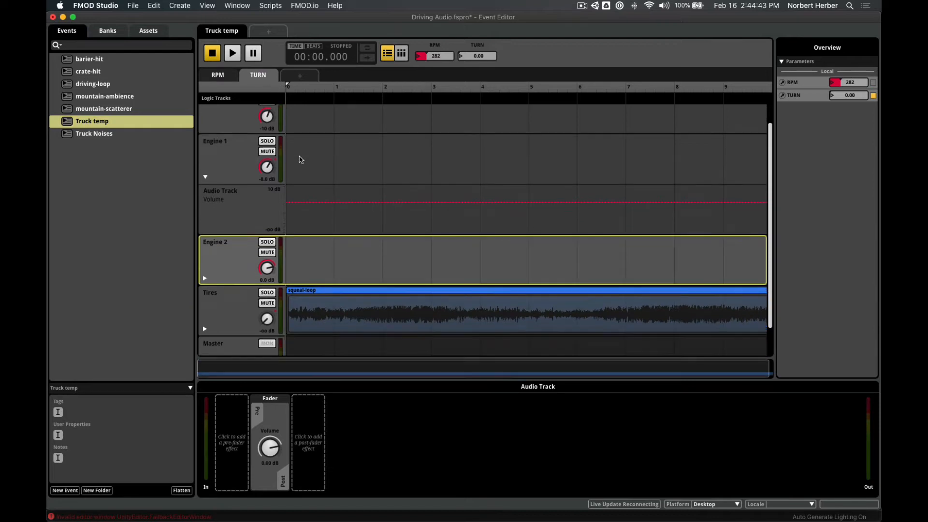
pyautogui.click(205, 297)
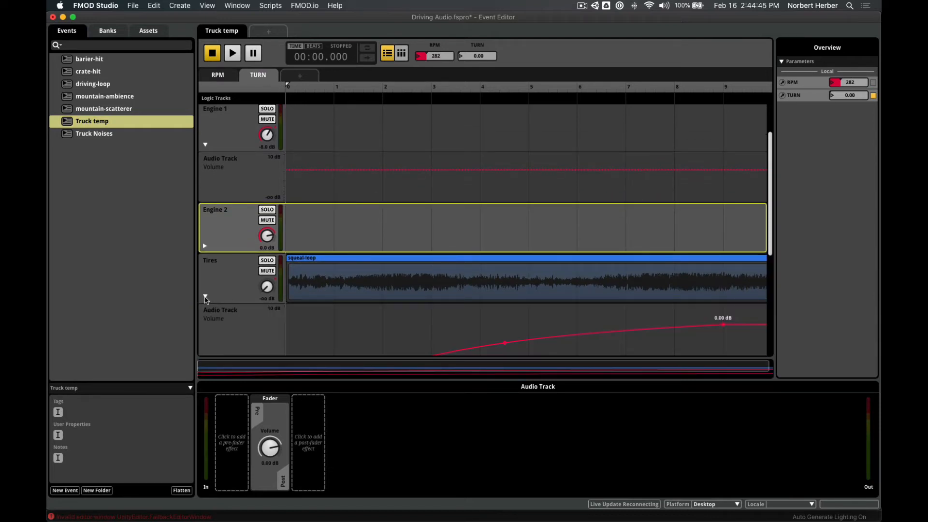
pyautogui.scroll(-3, 207, 297)
pyautogui.scroll(2, 210, 298)
pyautogui.scroll(1, 211, 298)
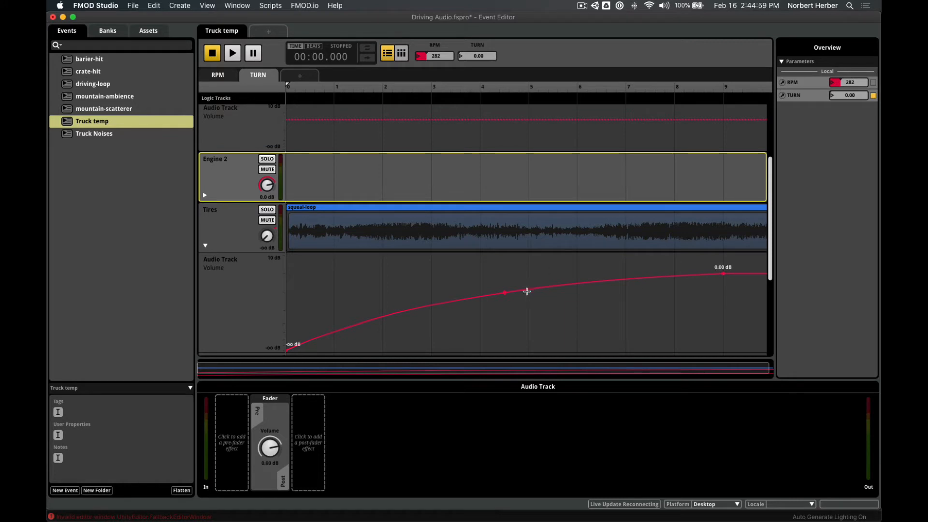
# Step: Add volume automation to the Tires track on the TURN sheet of Truck Noises
pyautogui.click(101, 138)
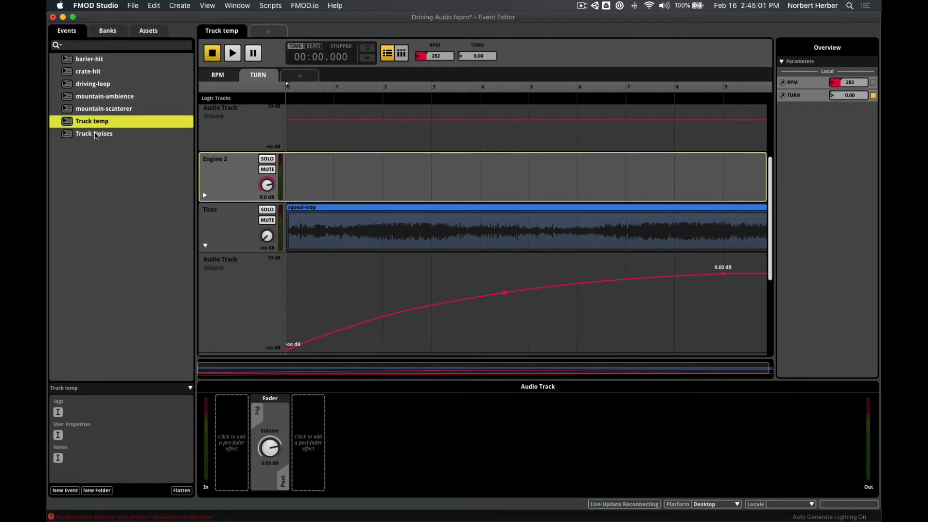
pyautogui.rightClick(265, 344)
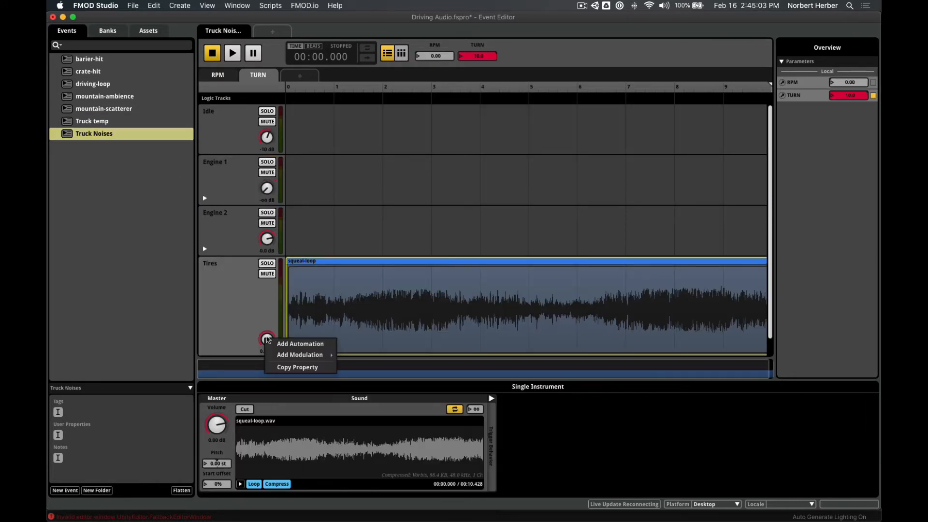
pyautogui.click(295, 343)
pyautogui.scroll(-5, 454, 276)
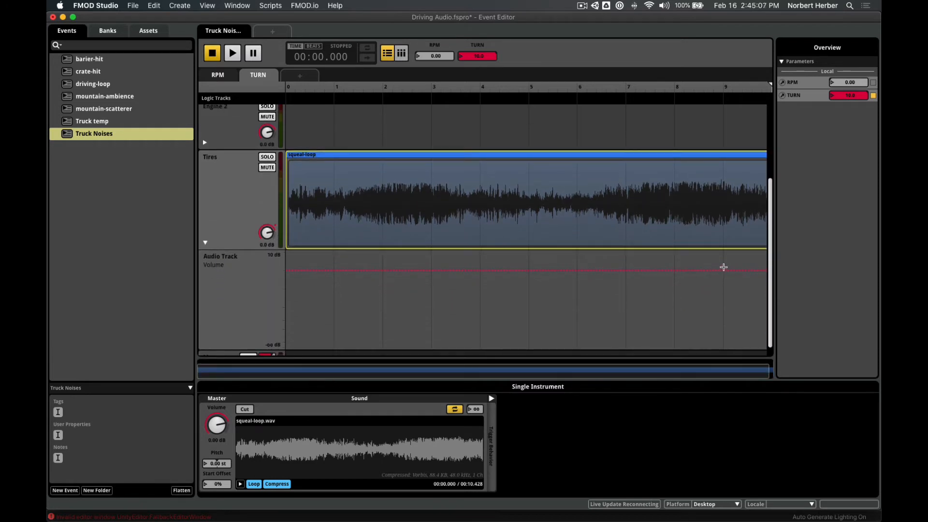
# Step: Shape the Tires volume curve to rise from -oo dB at TURN 0 to 0 dB at about 9, bowed upward in between
pyautogui.click(723, 270)
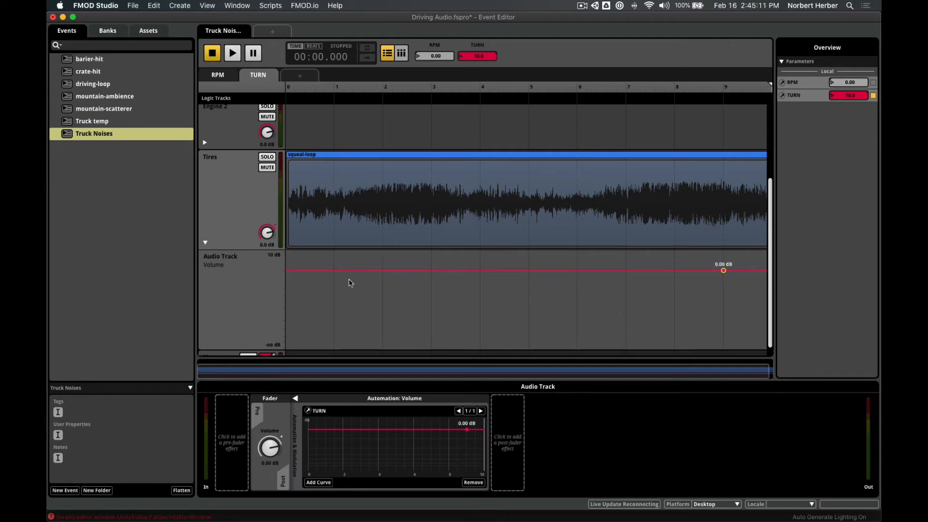
pyautogui.moveTo(309, 271); pyautogui.dragTo(286, 347)
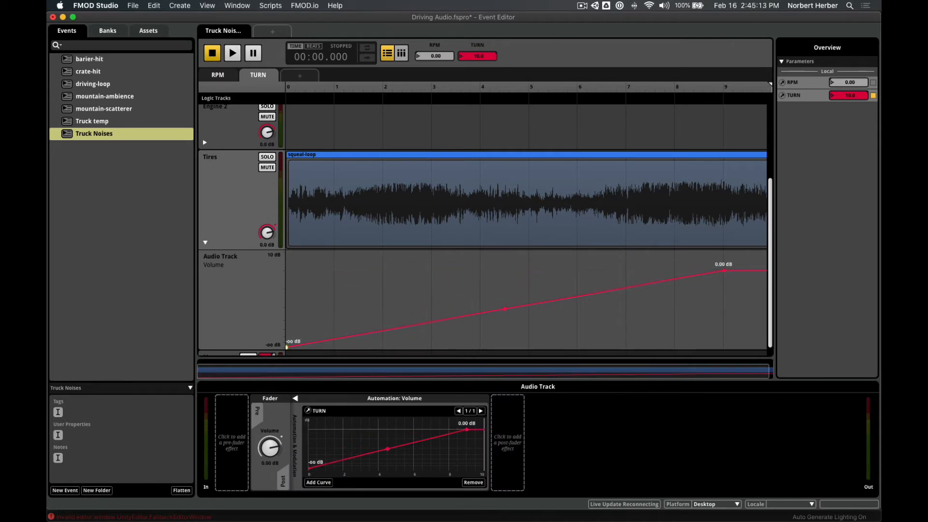
pyautogui.moveTo(504, 308); pyautogui.dragTo(504, 281)
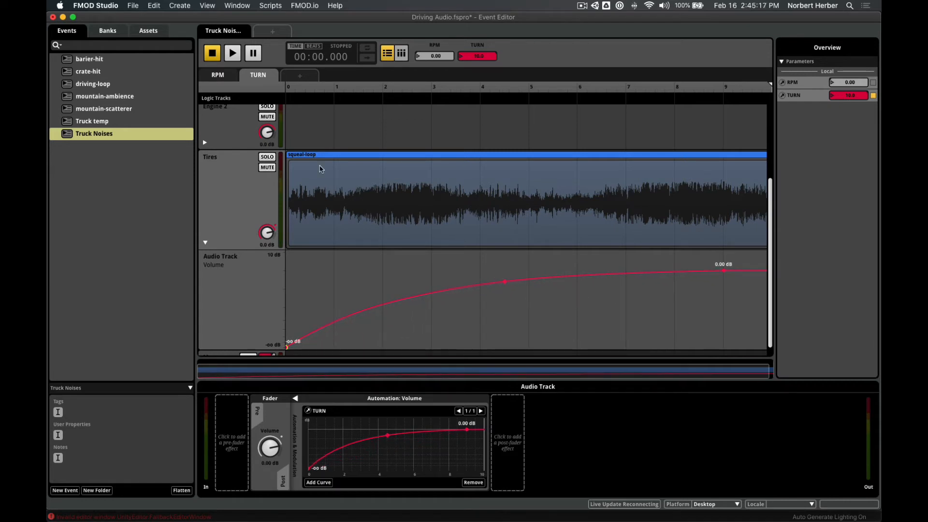
# Step: Audition the soloed Tires track while lowering TURN to 0, stop playback and save the project
pyautogui.click(267, 157)
pyautogui.press('space')
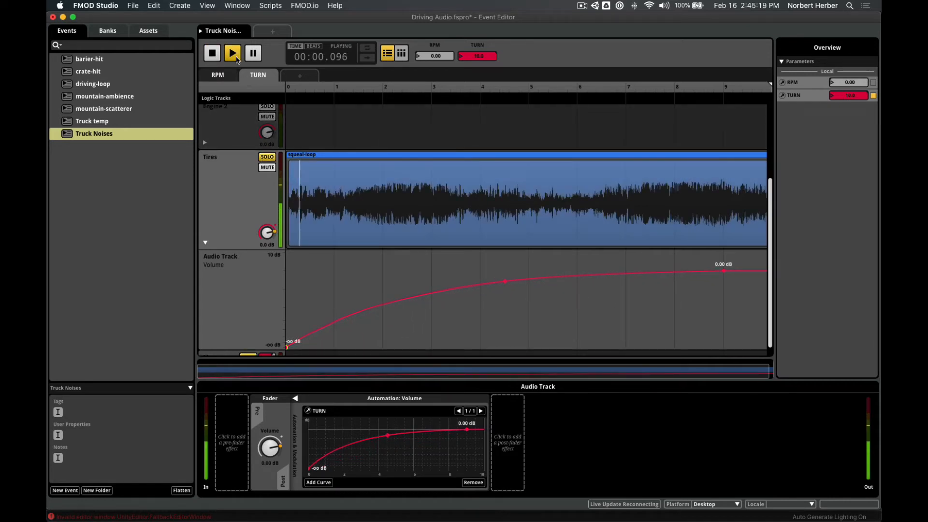
pyautogui.moveTo(477, 55); pyautogui.dragTo(474, 192)
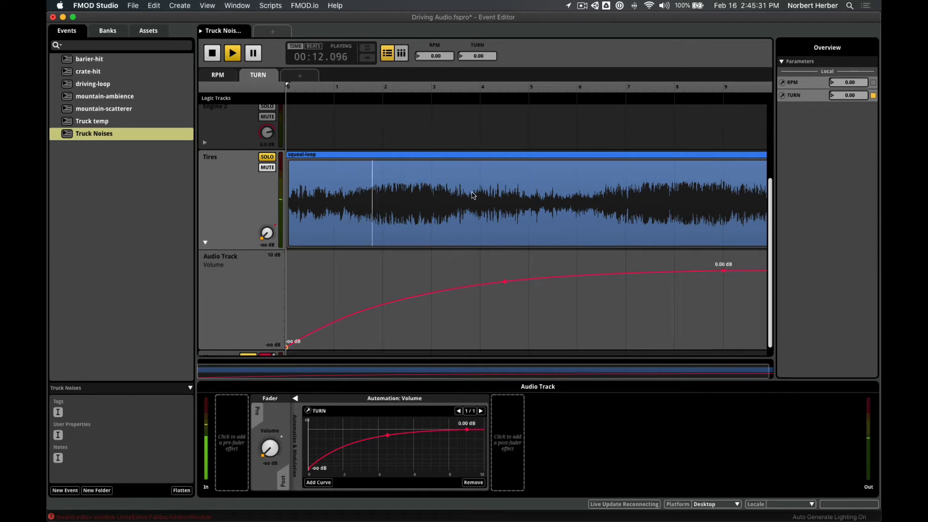
pyautogui.click(214, 55)
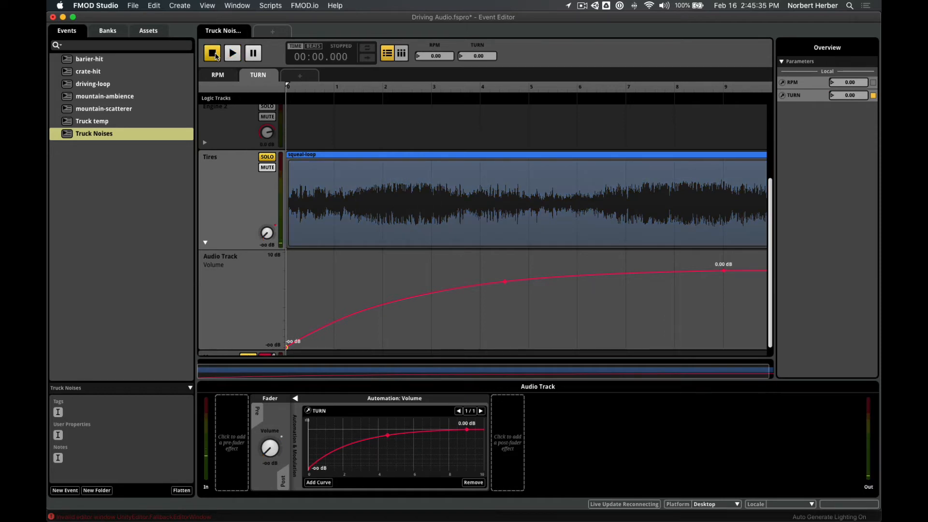
pyautogui.press('super+s')
# Step: Reduce the Tires track's height on the RPM sheet and collapse its automation lane on the TURN sheet
pyautogui.scroll(5, 334, 167)
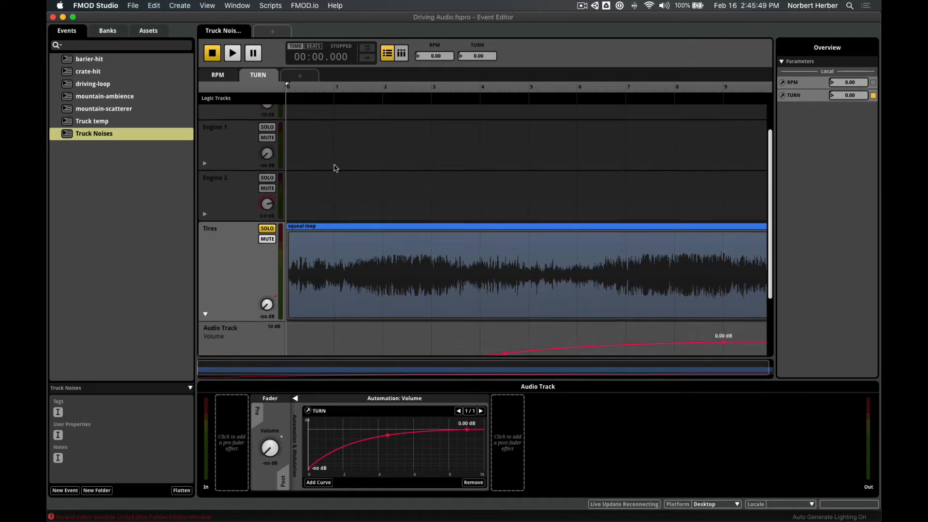
pyautogui.click(224, 76)
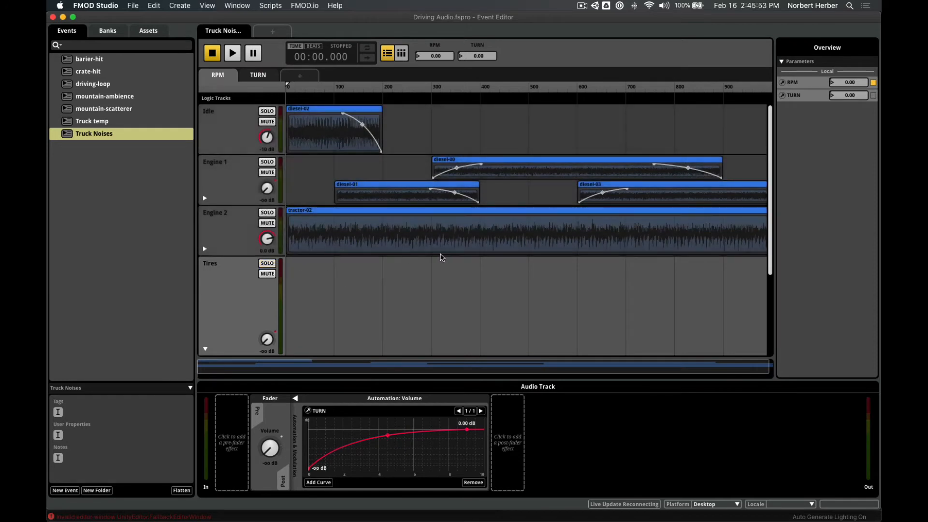
pyautogui.scroll(-5, 438, 259)
pyautogui.scroll(1, 426, 264)
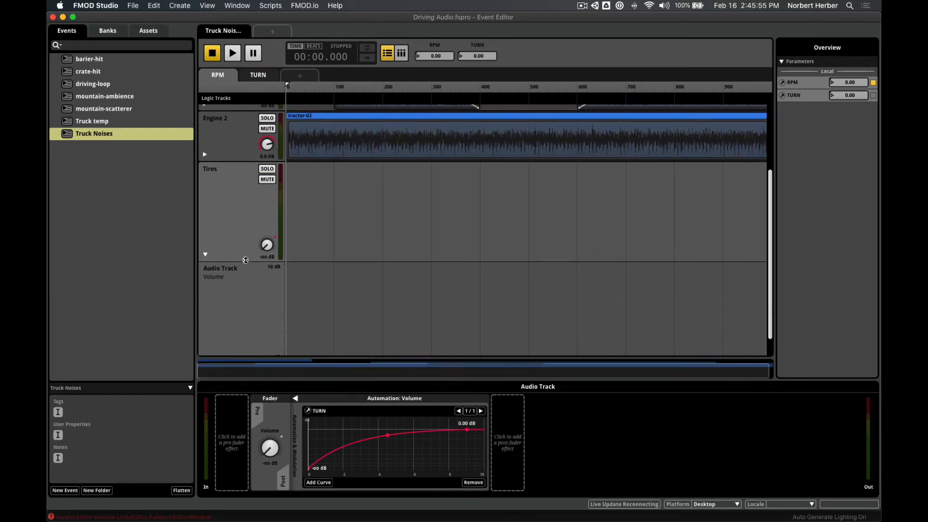
pyautogui.moveTo(245, 260)
pyautogui.mouseDown()
pyautogui.moveTo(245, 227)
pyautogui.moveTo(244, 268)
pyautogui.mouseUp()
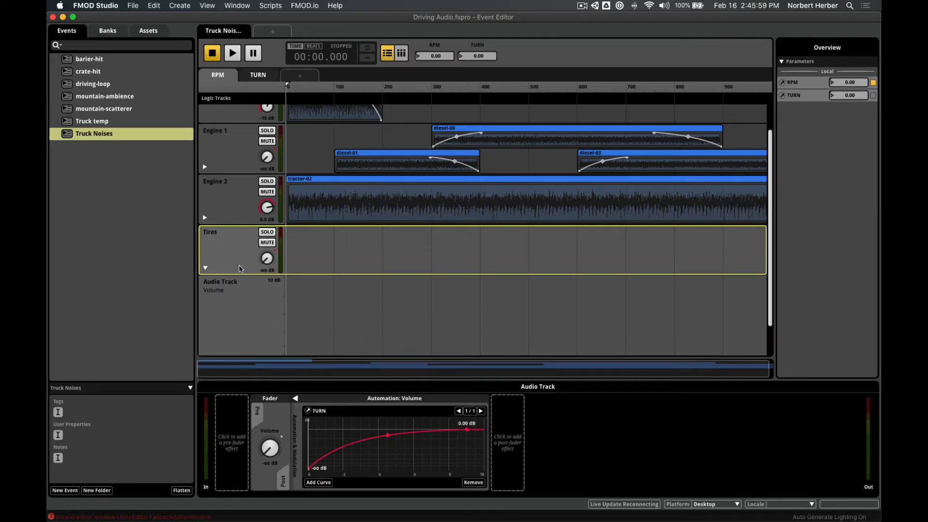
pyautogui.click(258, 75)
pyautogui.scroll(-2, 345, 188)
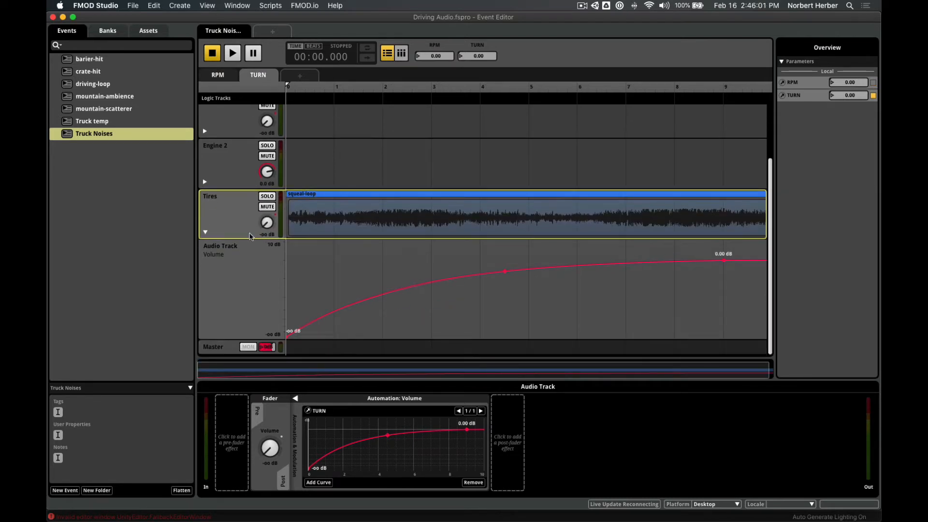
pyautogui.click(206, 233)
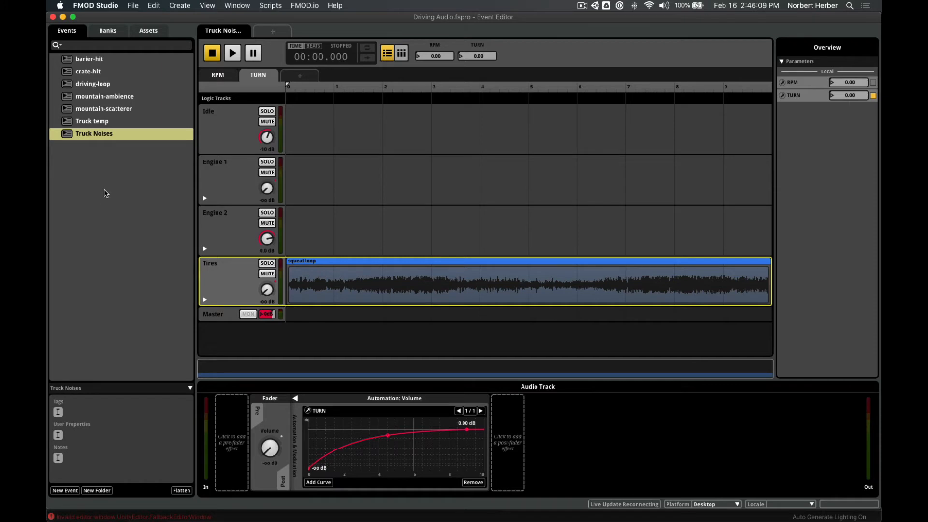
# Step: Create a new 3D Timeline event named Water Drain
pyautogui.rightClick(94, 170)
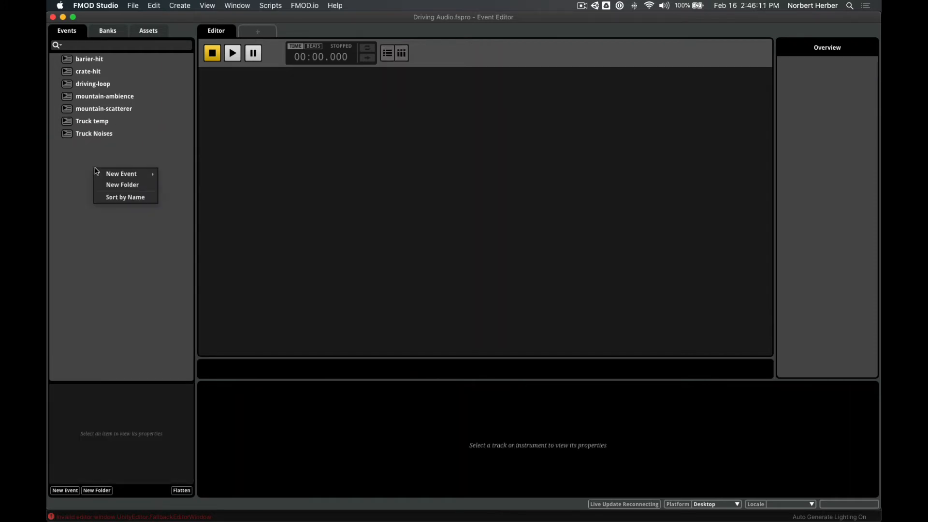
pyautogui.moveTo(129, 176)
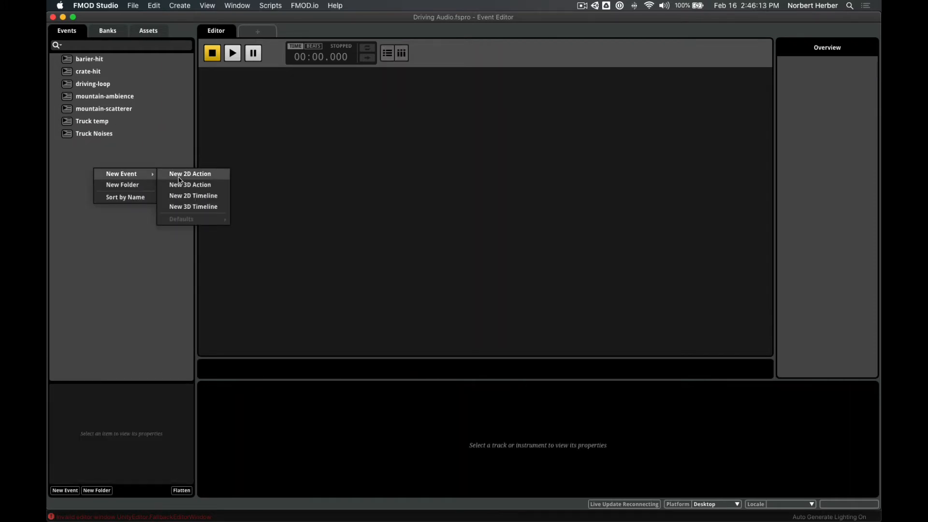
pyautogui.click(211, 210)
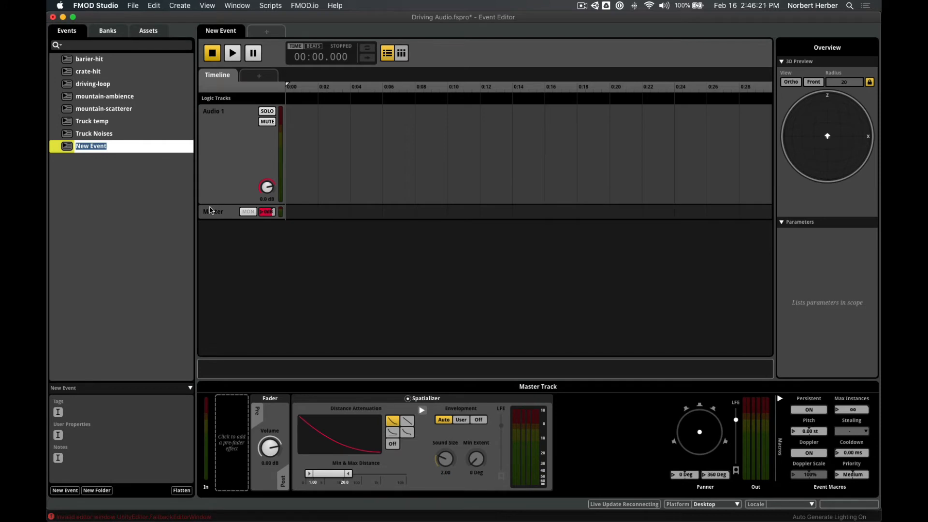
pyautogui.write('Water Drain')
pyautogui.press('Return')
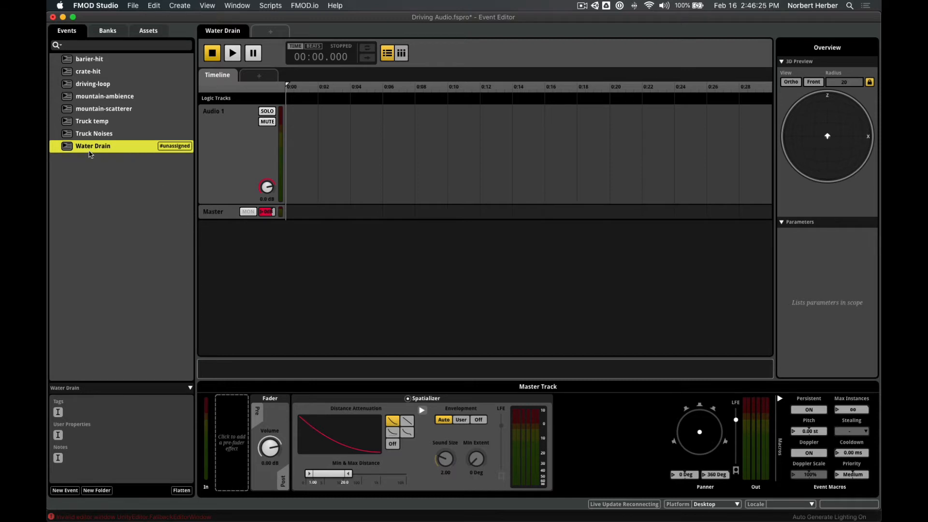
# Step: Rename the Water Drain event as Storm Drain
pyautogui.rightClick(89, 147)
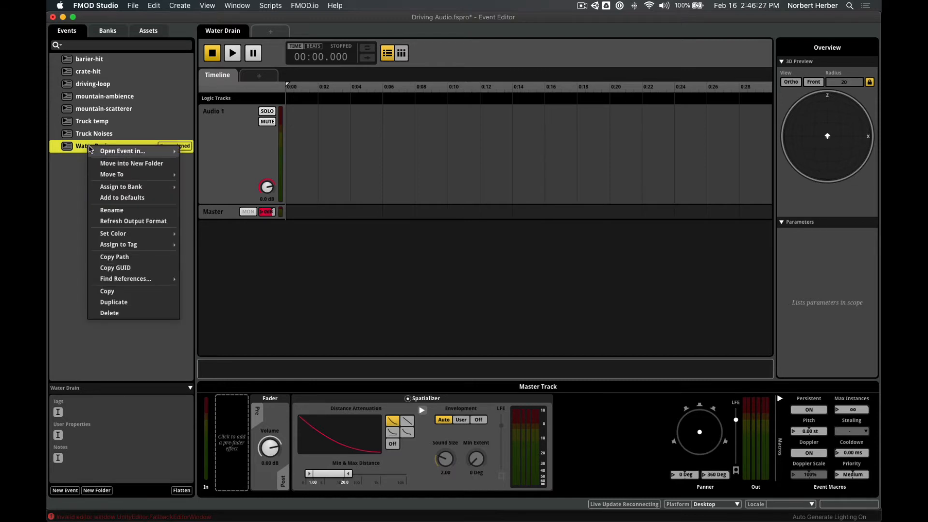
pyautogui.click(116, 210)
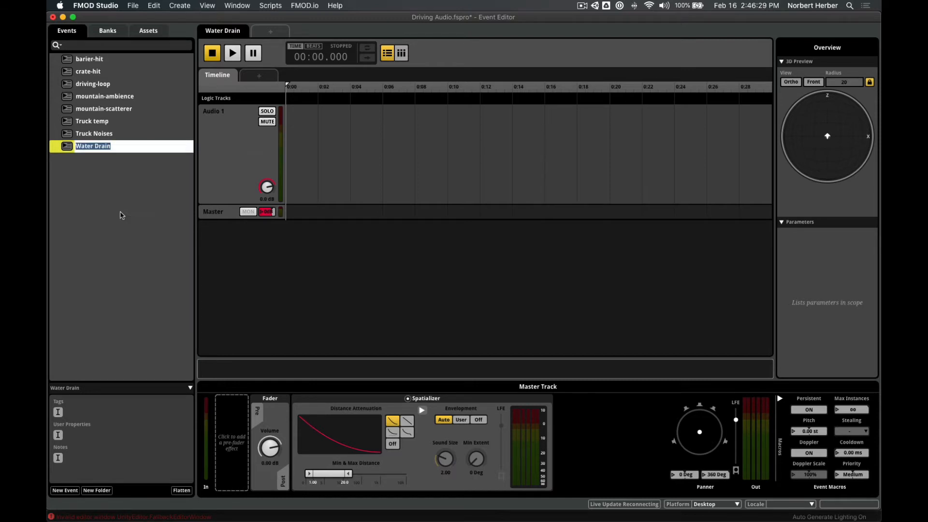
pyautogui.press('Delete')
pyautogui.press('Delete')
pyautogui.press('Delete')
pyautogui.press('Delete')
pyautogui.press('Delete')
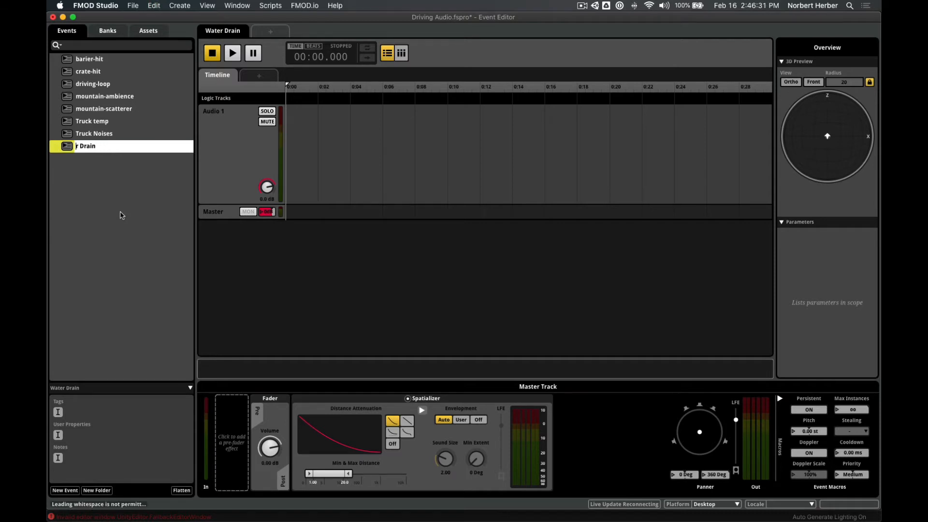
pyautogui.press('Delete')
pyautogui.write('Storm')
pyautogui.press('BackSpace')
pyautogui.press('Return')
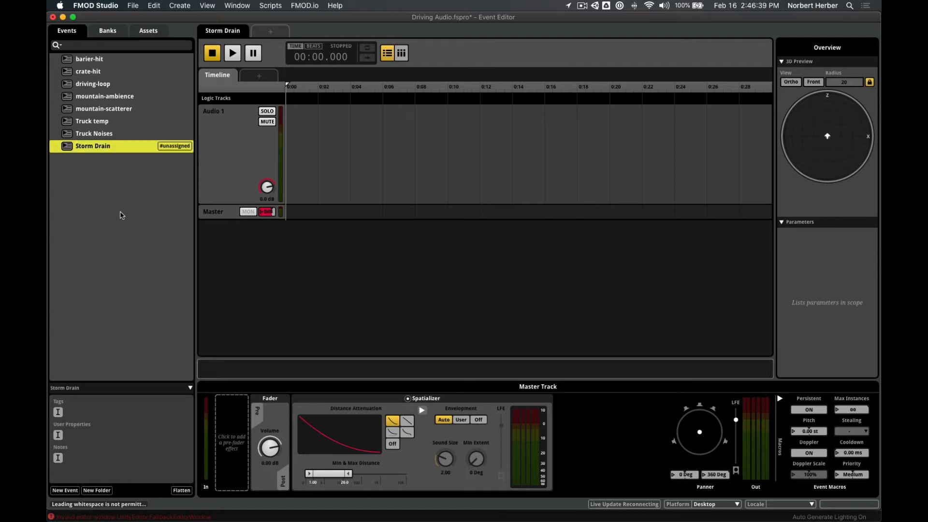
# Step: Assign the Storm Drain event to the Master bank
pyautogui.rightClick(99, 147)
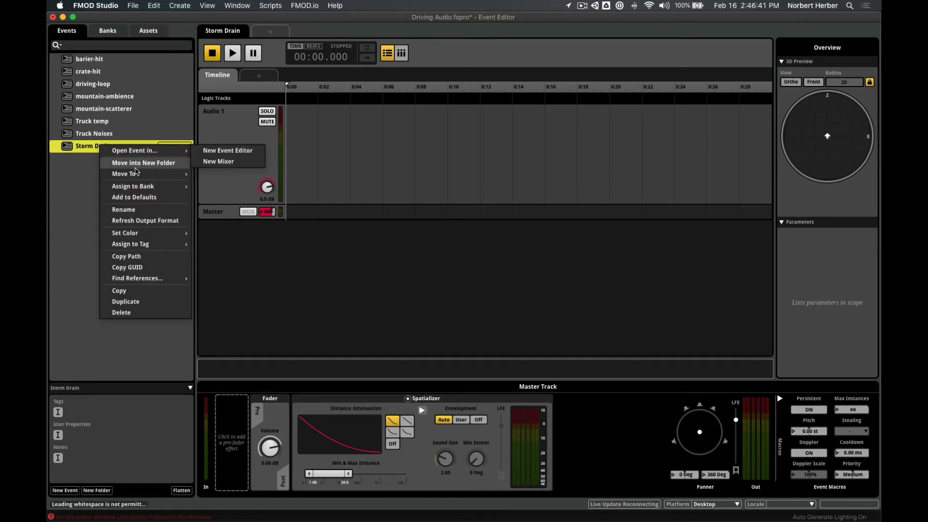
pyautogui.moveTo(220, 187)
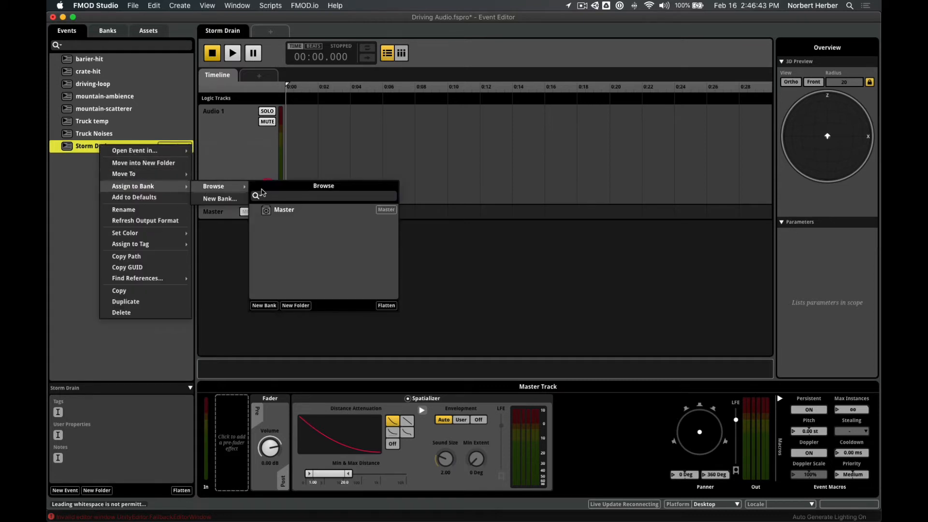
pyautogui.click(274, 212)
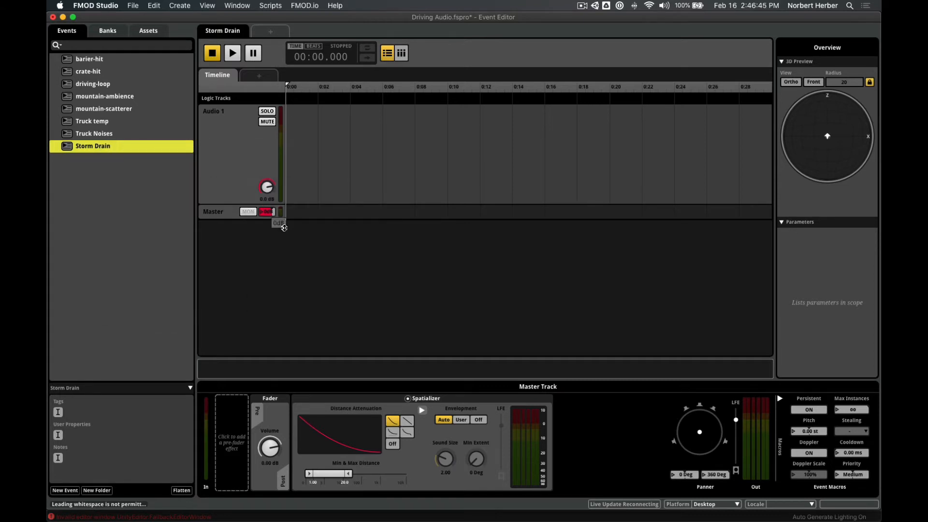
# Step: Add drain-loop.wav from the Audio Bin to the Audio 1 track of Storm Drain and close the Audio Bin
pyautogui.press('super+4')
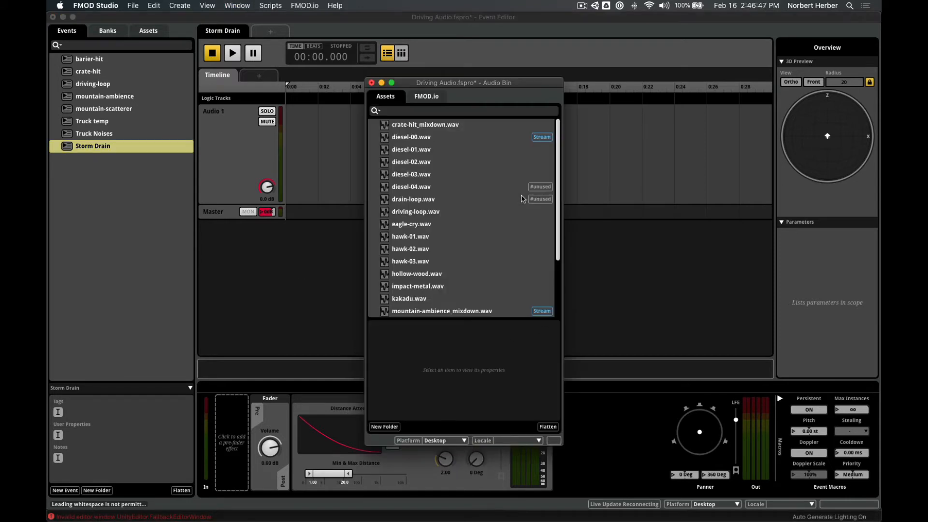
pyautogui.moveTo(515, 87); pyautogui.dragTo(667, 67)
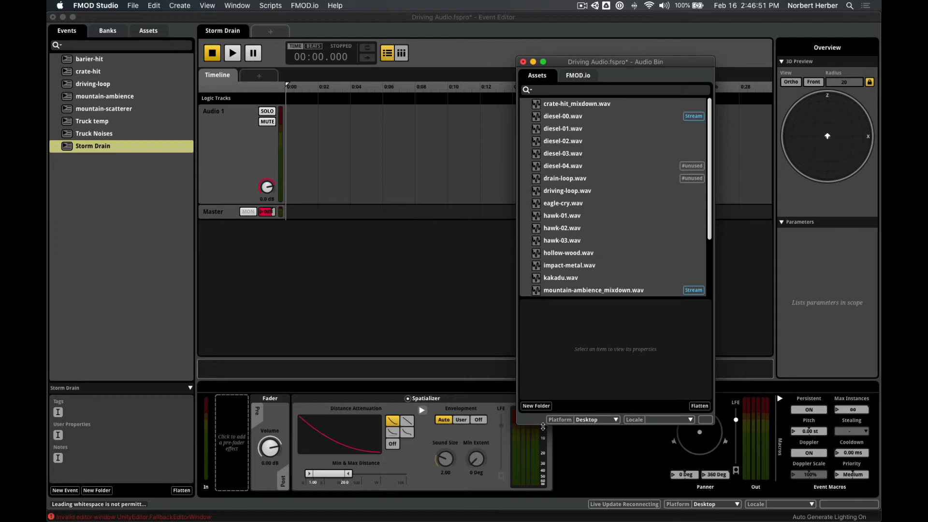
pyautogui.moveTo(543, 425); pyautogui.dragTo(546, 482)
pyautogui.scroll(-1, 614, 336)
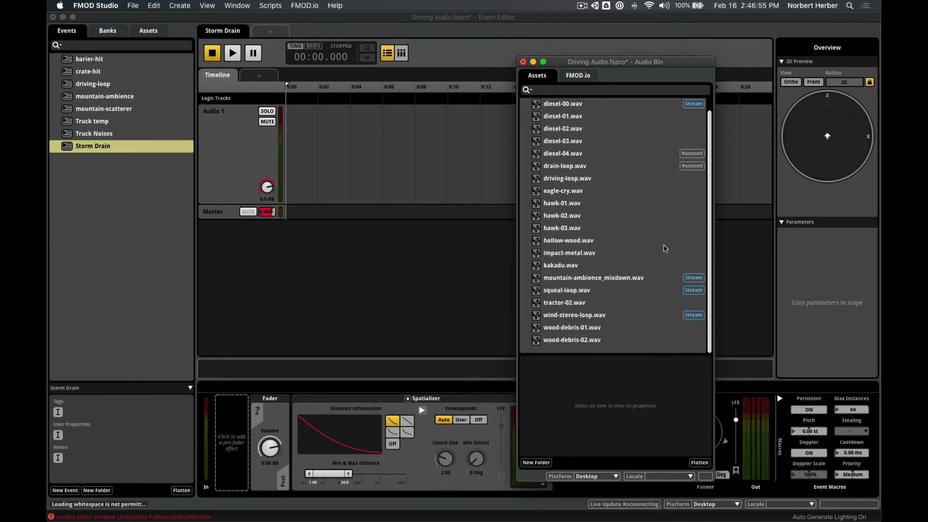
pyautogui.scroll(1, 649, 232)
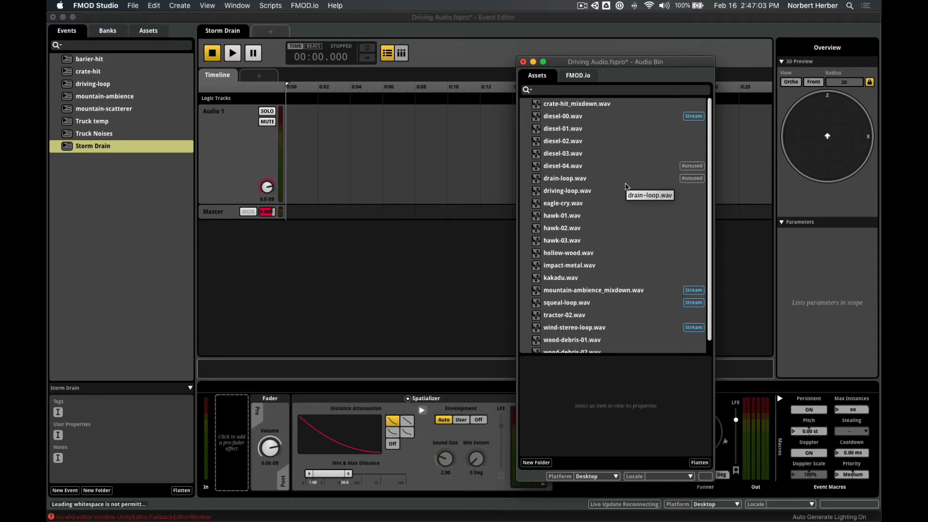
pyautogui.click(565, 179)
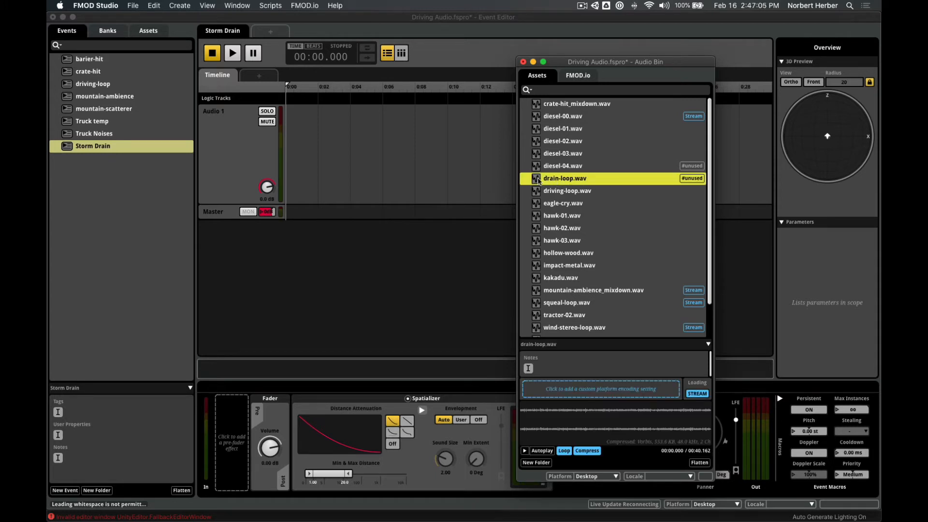
pyautogui.moveTo(538, 180); pyautogui.dragTo(332, 157)
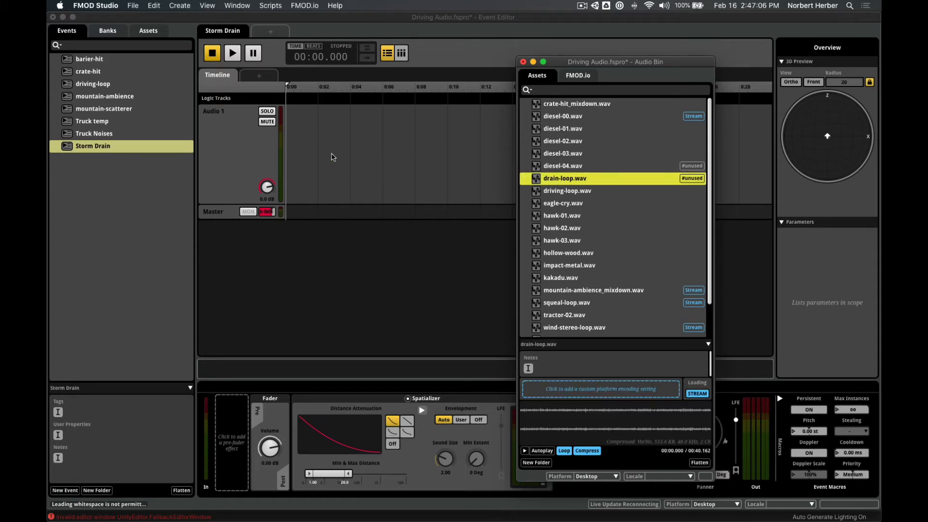
pyautogui.click(523, 62)
# Step: Align the drain-loop instrument with 0:00 on the timeline and audition it briefly
pyautogui.moveTo(504, 113); pyautogui.dragTo(444, 111)
pyautogui.press('space')
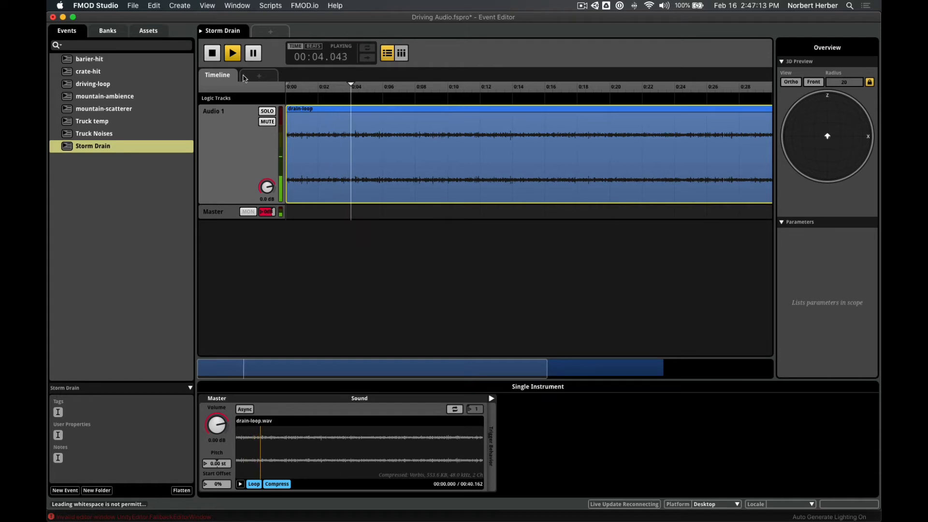
pyautogui.press('space')
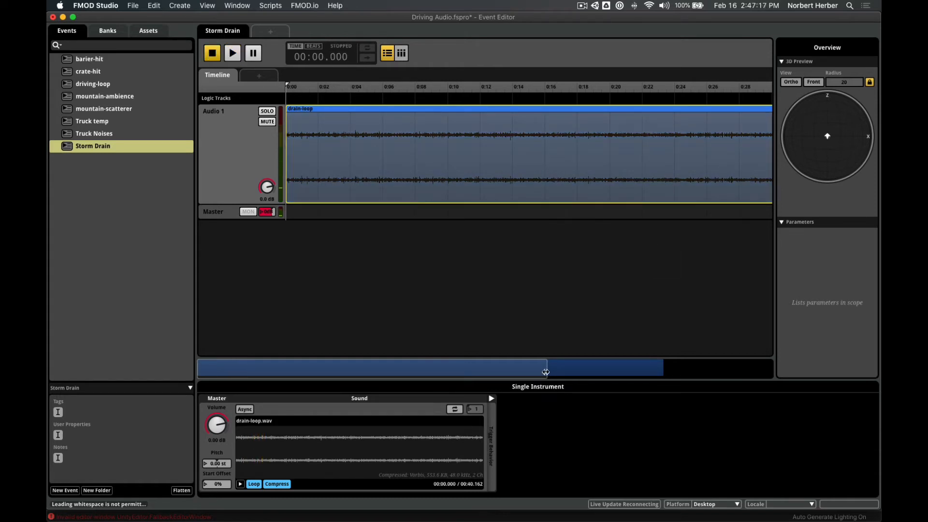
# Step: Add a loop region spanning the whole drain-loop instrument
pyautogui.moveTo(548, 374); pyautogui.dragTo(738, 374)
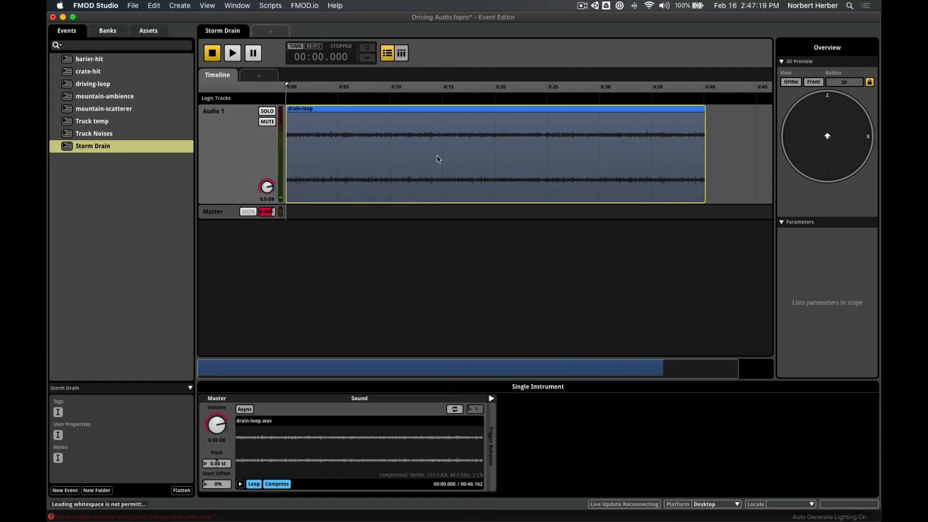
pyautogui.rightClick(417, 137)
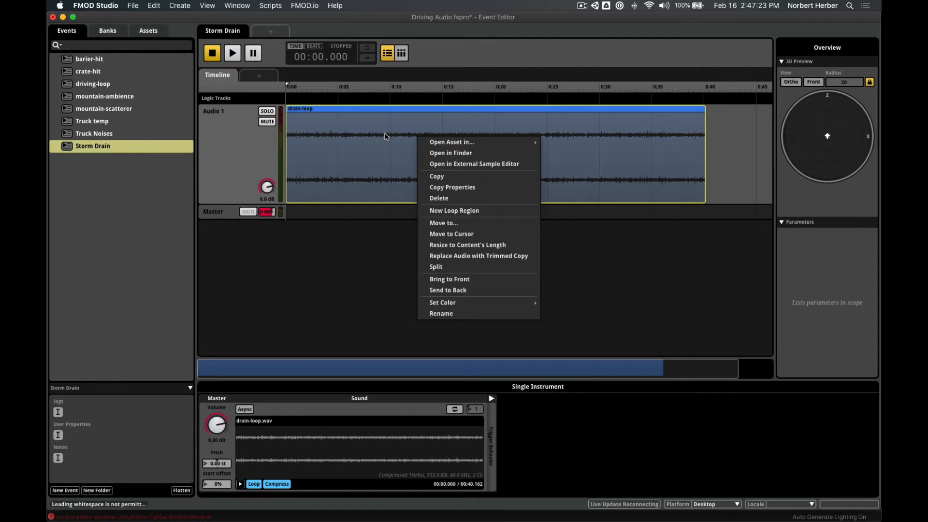
pyautogui.click(464, 214)
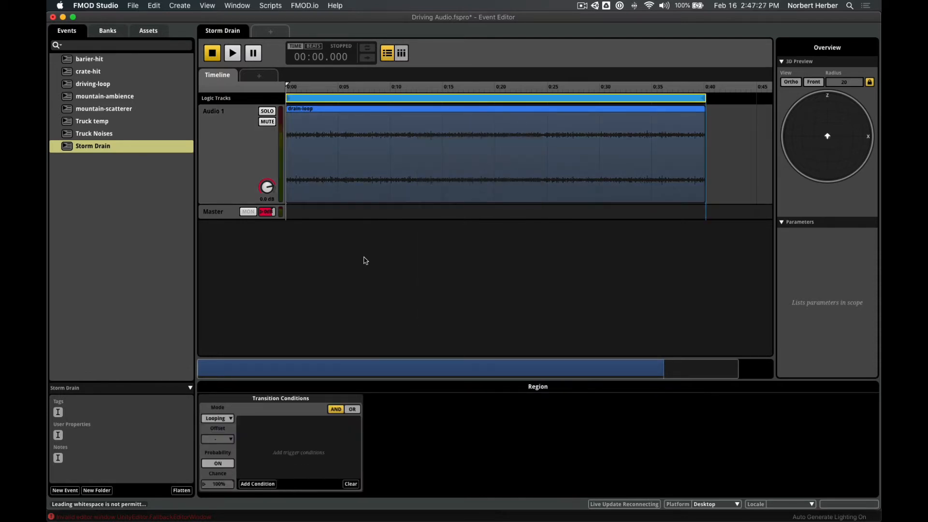
# Step: Select Storm Drain's master track and compare the Spatializer's distance attenuation curves, ending on the original curve
pyautogui.click(225, 216)
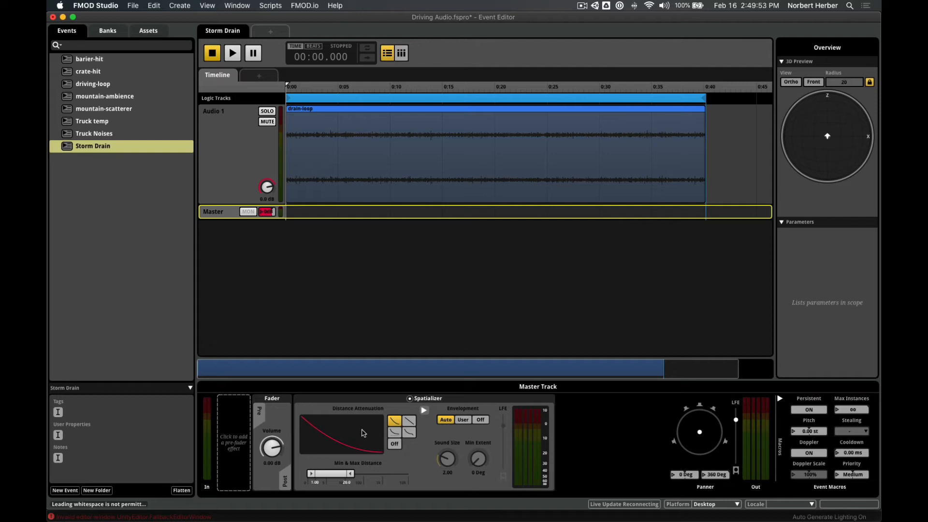
pyautogui.click(409, 422)
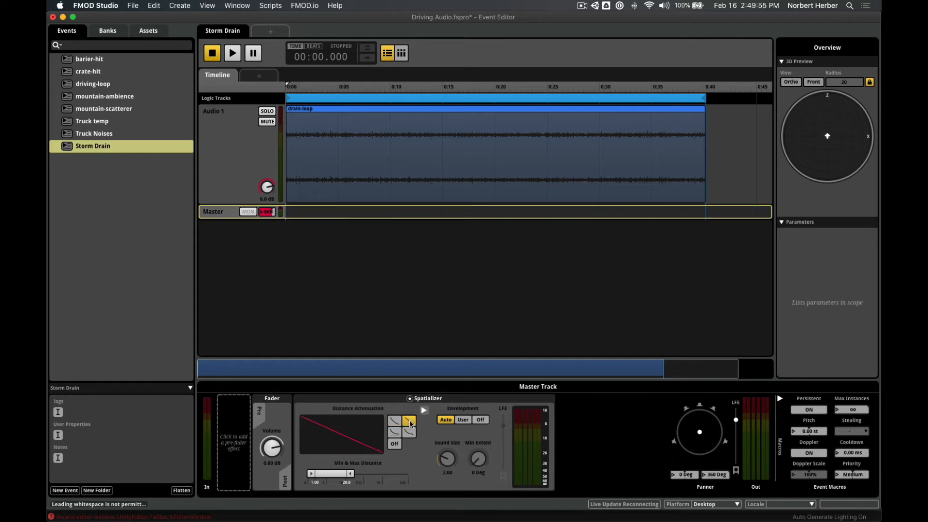
pyautogui.click(394, 421)
pyautogui.click(409, 433)
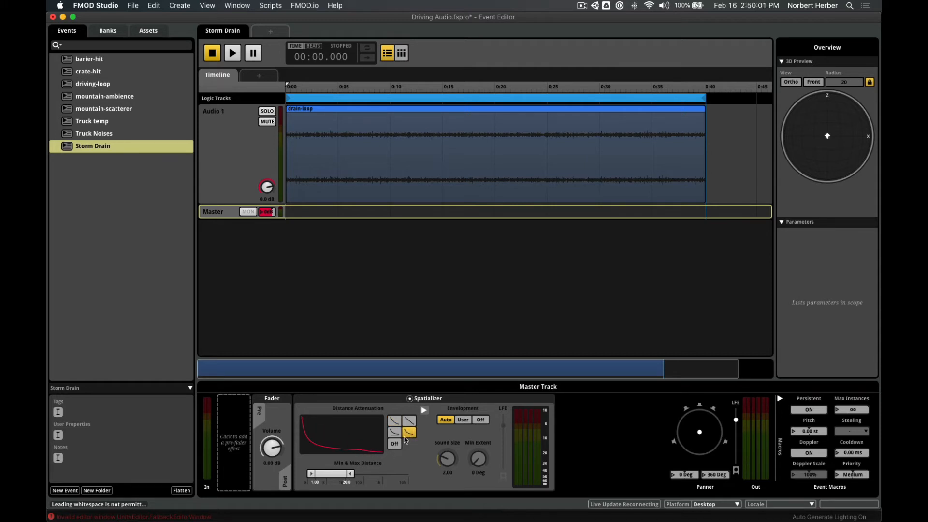
pyautogui.click(393, 435)
pyautogui.click(396, 422)
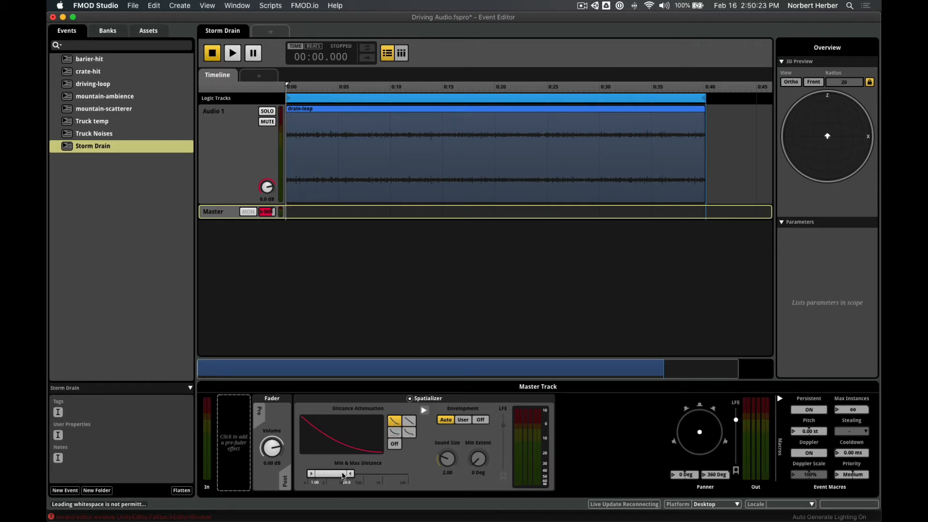
# Step: Try out different minimum and maximum distance ranges in the Storm Drain Spatializer
pyautogui.moveTo(321, 478); pyautogui.dragTo(367, 478)
pyautogui.moveTo(369, 474); pyautogui.dragTo(334, 473)
pyautogui.moveTo(334, 474); pyautogui.dragTo(332, 473)
pyautogui.moveTo(313, 478); pyautogui.dragTo(314, 473)
# Step: Set the Spatializer's minimum distance to 2.0 and maximum distance to 15.5, leaving Envelopment on Auto
pyautogui.click(318, 482)
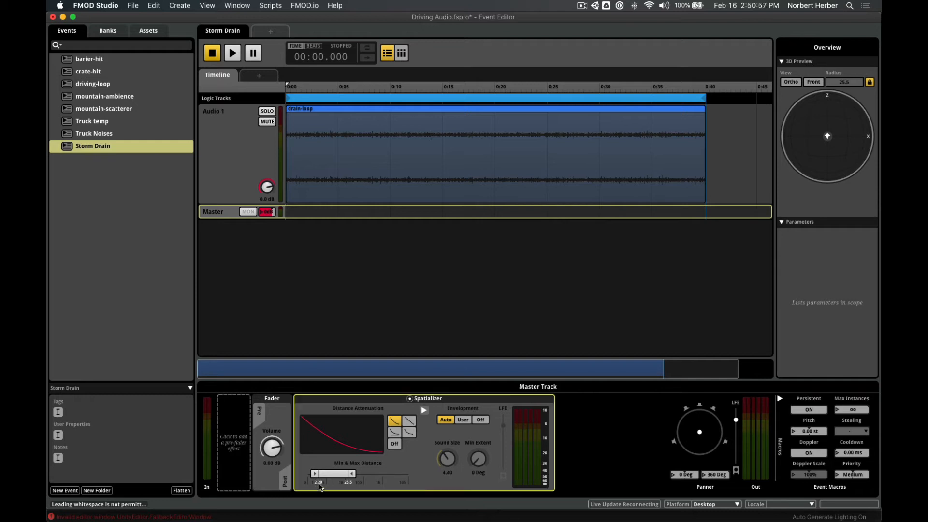
pyautogui.doubleClick(318, 483)
pyautogui.write('2.0')
pyautogui.press('Return')
pyautogui.click(348, 484)
pyautogui.write('15.5')
pyautogui.press('Return')
pyautogui.click(463, 420)
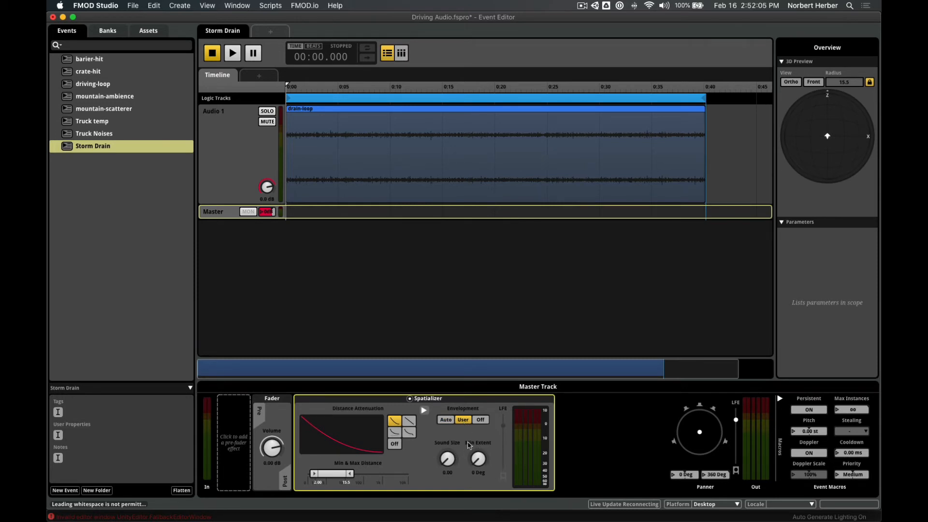
pyautogui.click(445, 419)
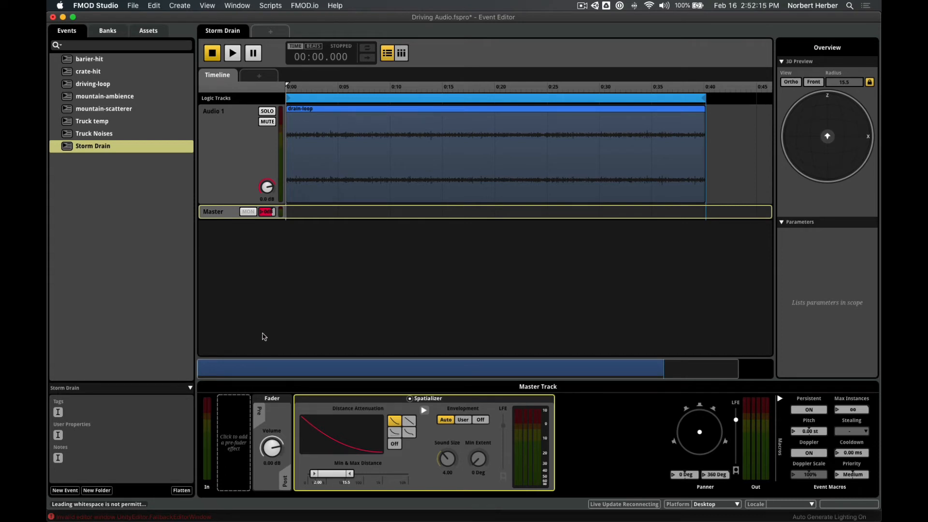
# Step: Save the Driving Audio project and build its banks
pyautogui.press('super+s')
pyautogui.click(133, 6)
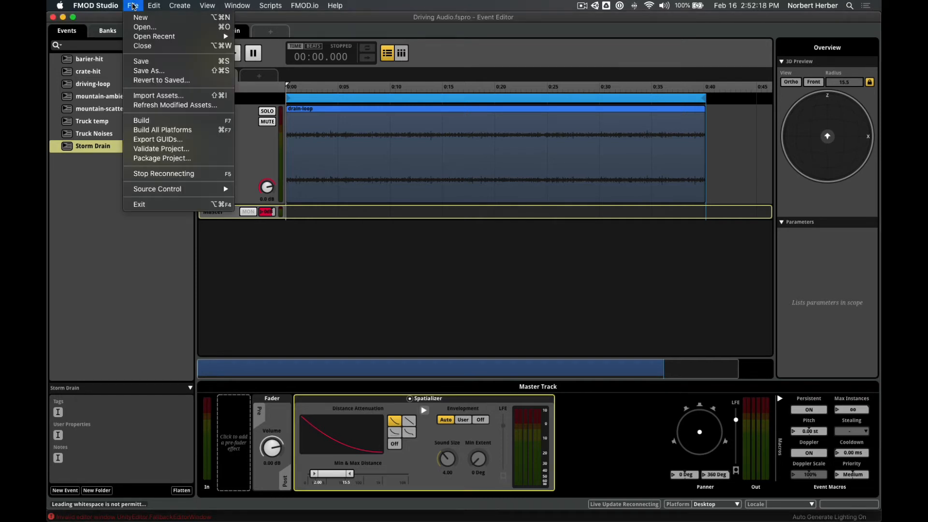
pyautogui.click(181, 124)
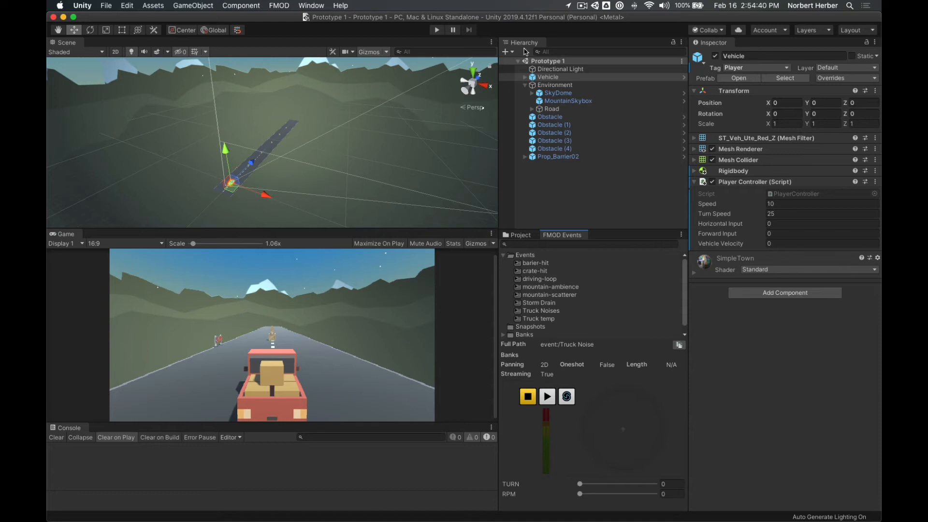
# Step: Switch to Unity and collapse the Environment group in the Prototype 1 scene hierarchy
pyautogui.click(525, 85)
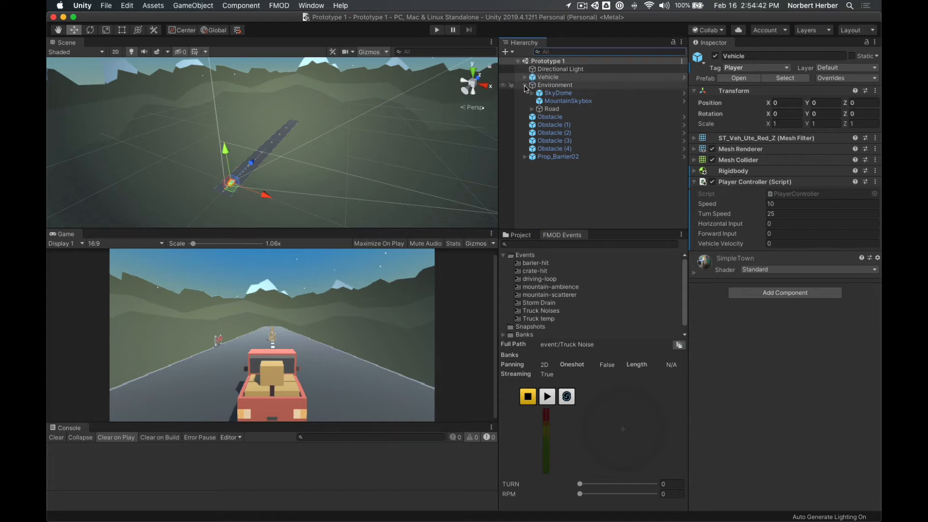
# Step: Expand the Environment and Road groups in the scene hierarchy and select the Ground_Road (25) segment
pyautogui.click(525, 86)
pyautogui.click(525, 86)
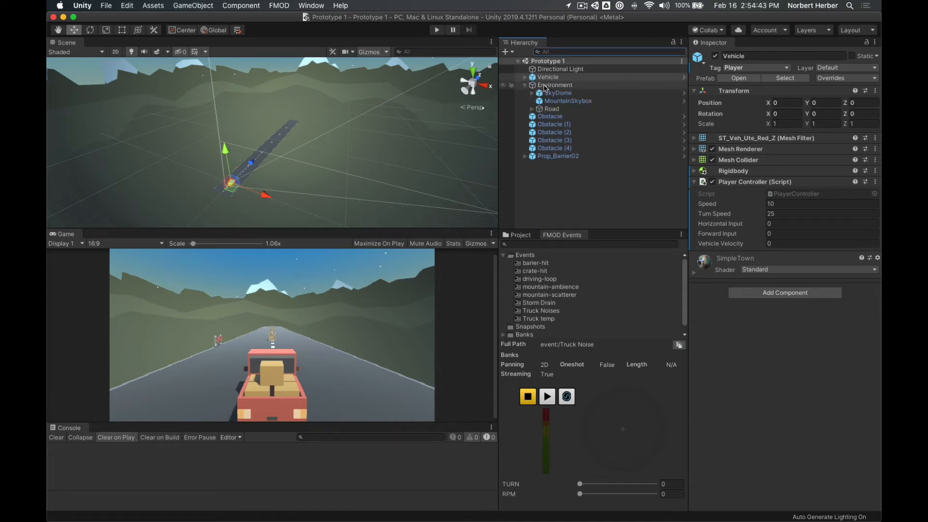
pyautogui.click(531, 111)
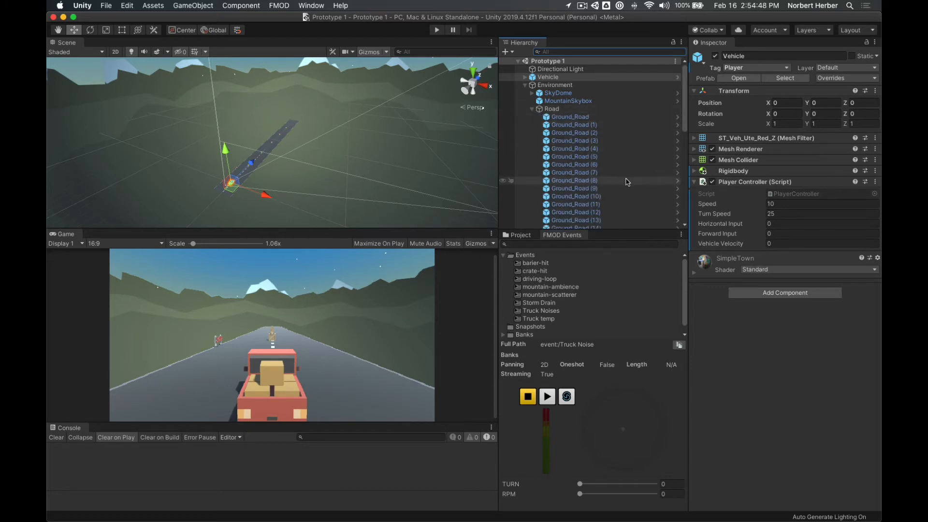
pyautogui.scroll(-5, 627, 182)
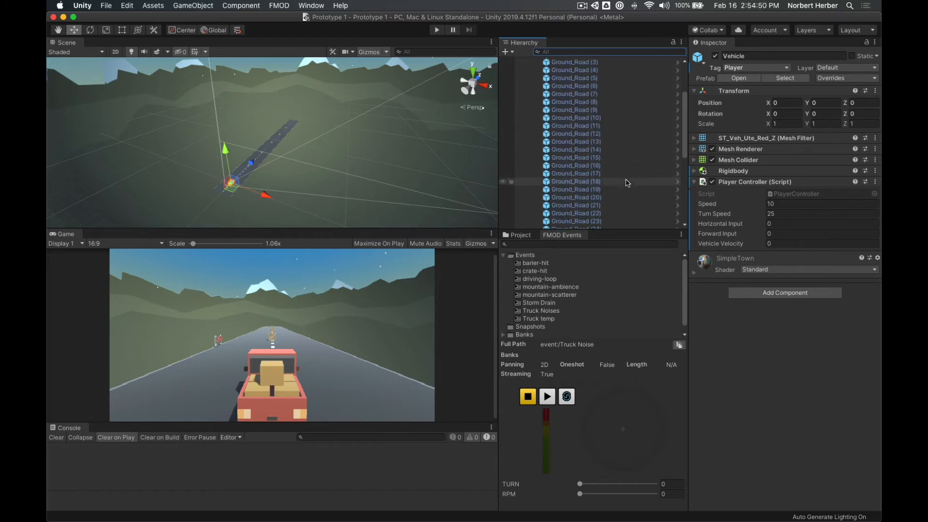
pyautogui.scroll(-6, 626, 182)
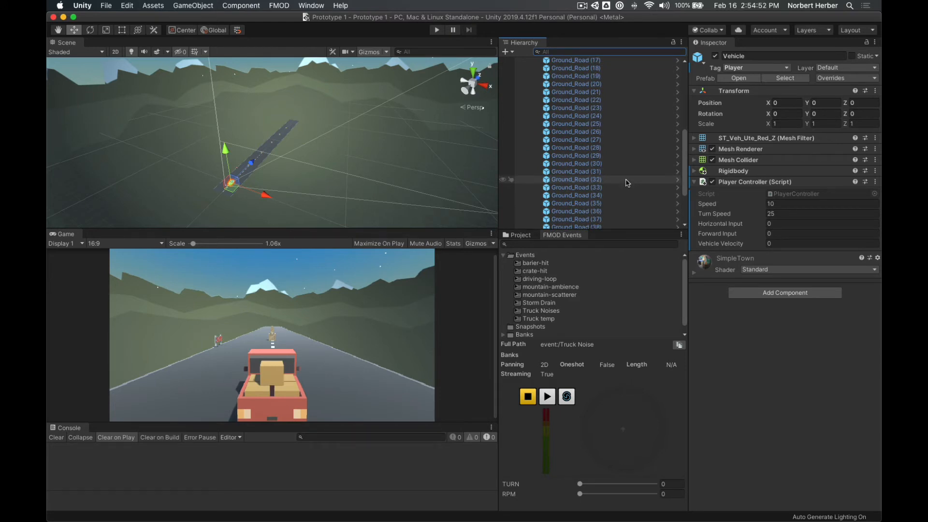
pyautogui.scroll(1, 627, 182)
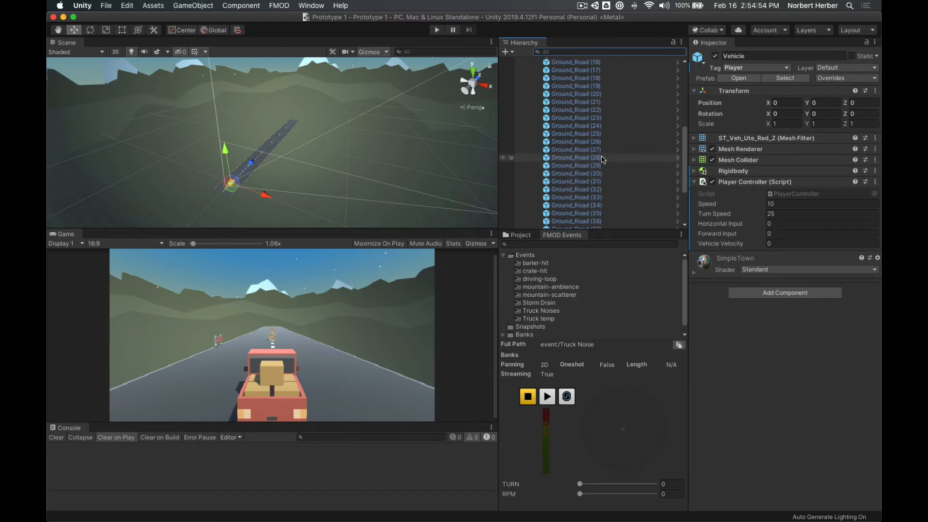
pyautogui.click(608, 137)
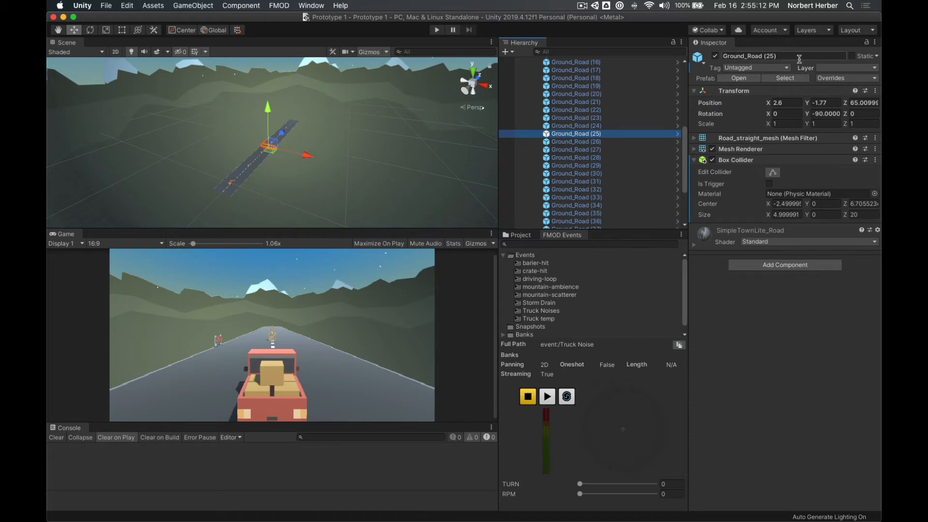
# Step: Search the available components for "fmod" and add an FMOD Studio Event Emitter to Ground_Road (25)
pyautogui.click(772, 269)
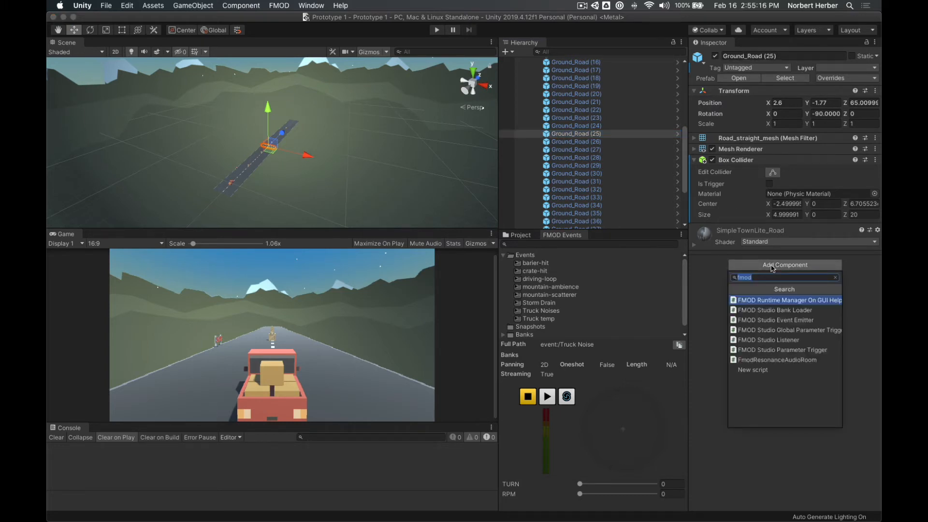
pyautogui.click(836, 277)
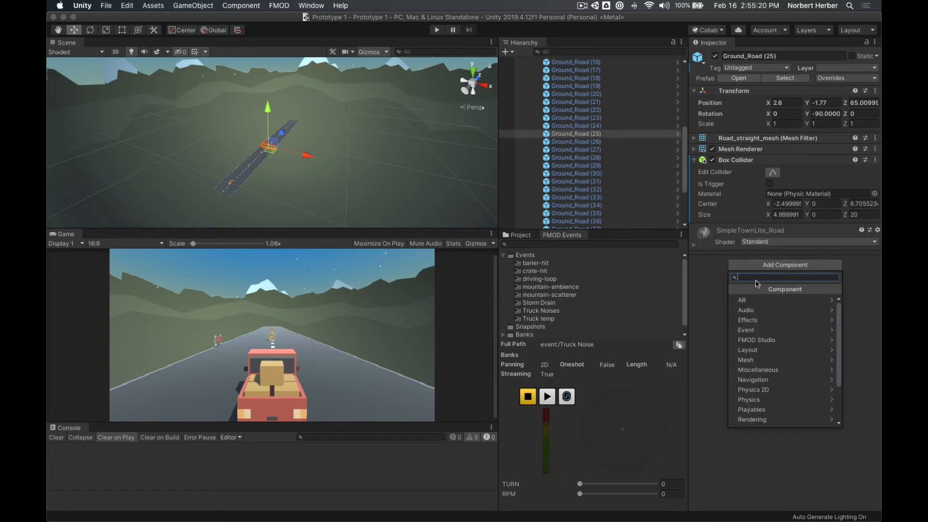
pyautogui.write('fmod')
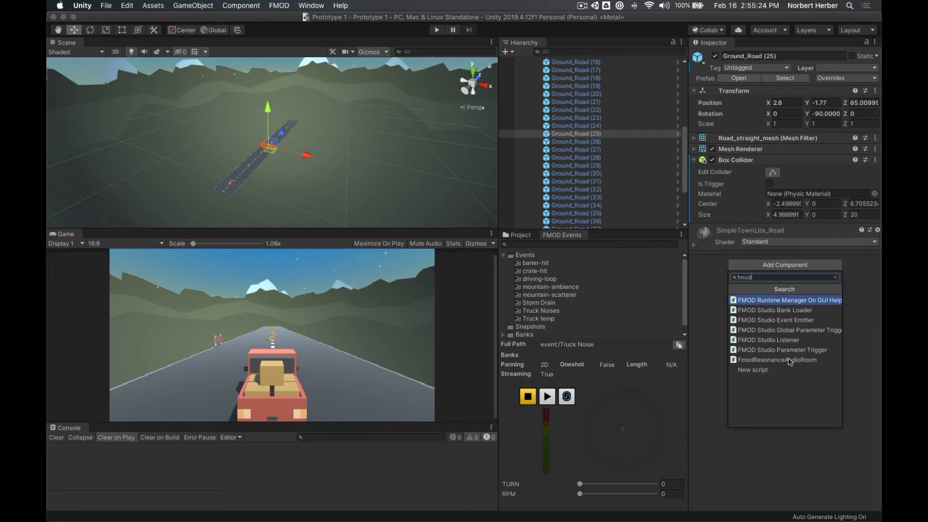
pyautogui.click(775, 320)
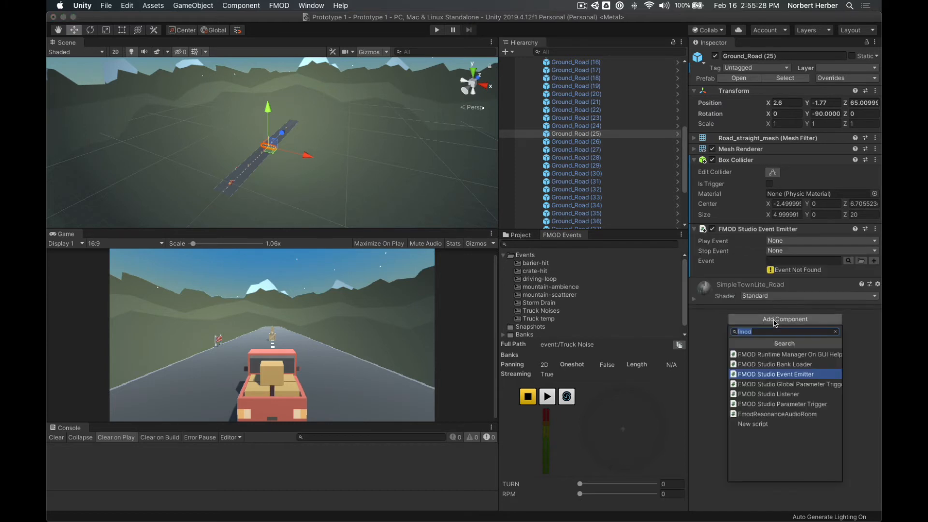
pyautogui.click(725, 323)
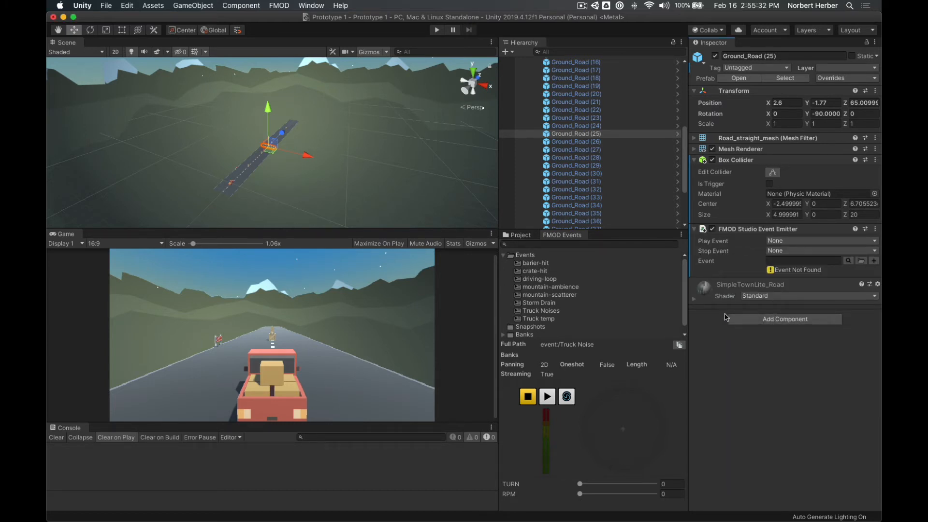
# Step: Set the emitter's Play Event to Object Start and assign the Storm Drain event to it
pyautogui.click(783, 241)
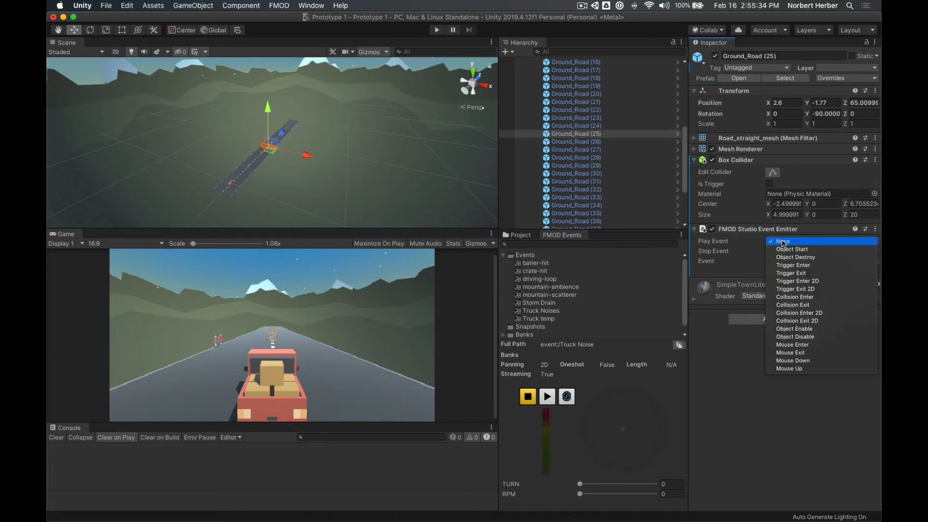
pyautogui.click(789, 250)
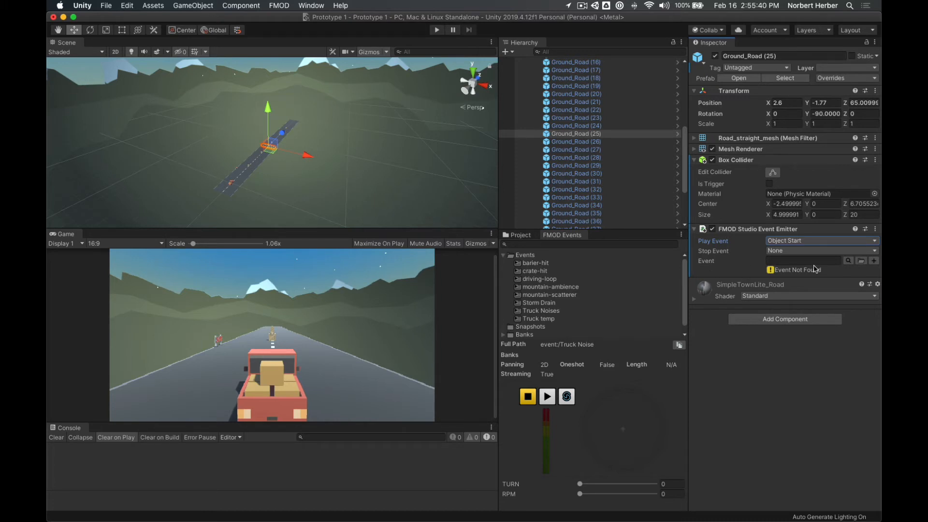
pyautogui.click(849, 261)
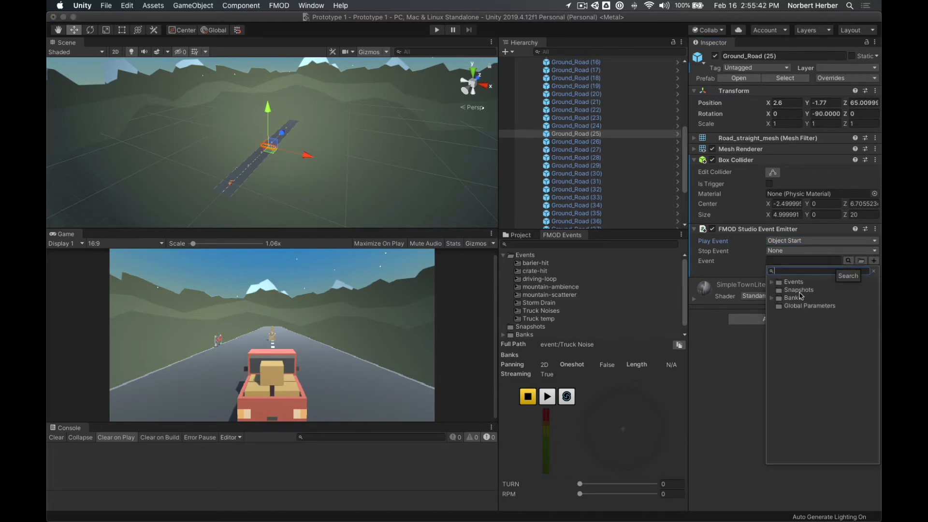
pyautogui.click(773, 282)
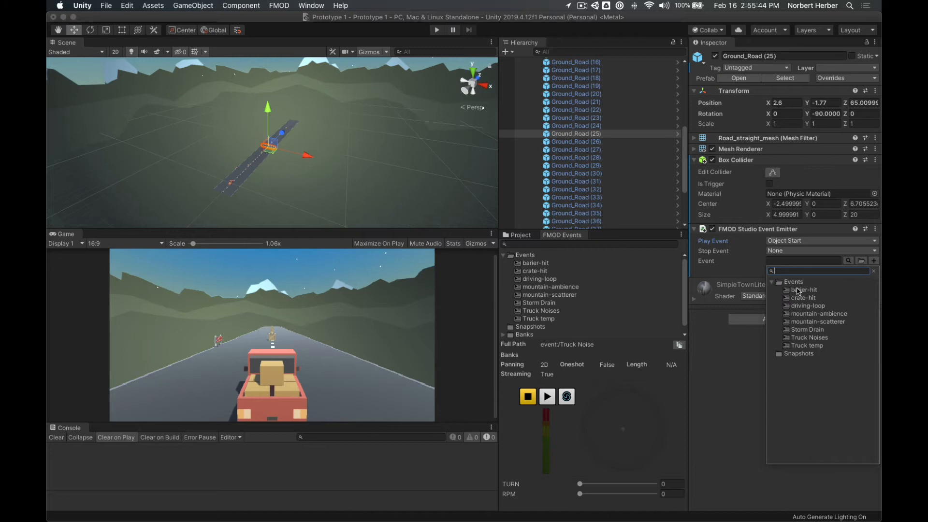
pyautogui.click(807, 329)
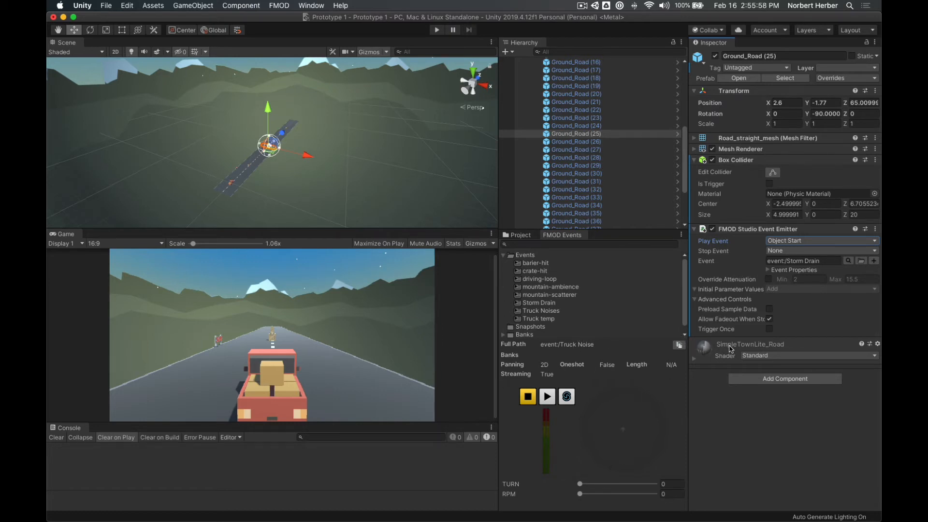
# Step: Test the storm drain emitter by running the game, stopping it, and running it again
pyautogui.click(437, 31)
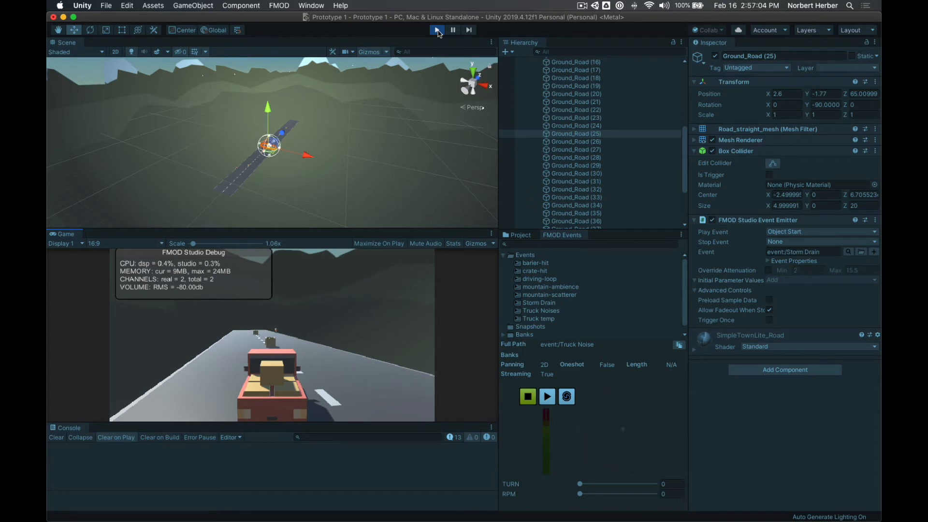
pyautogui.click(437, 30)
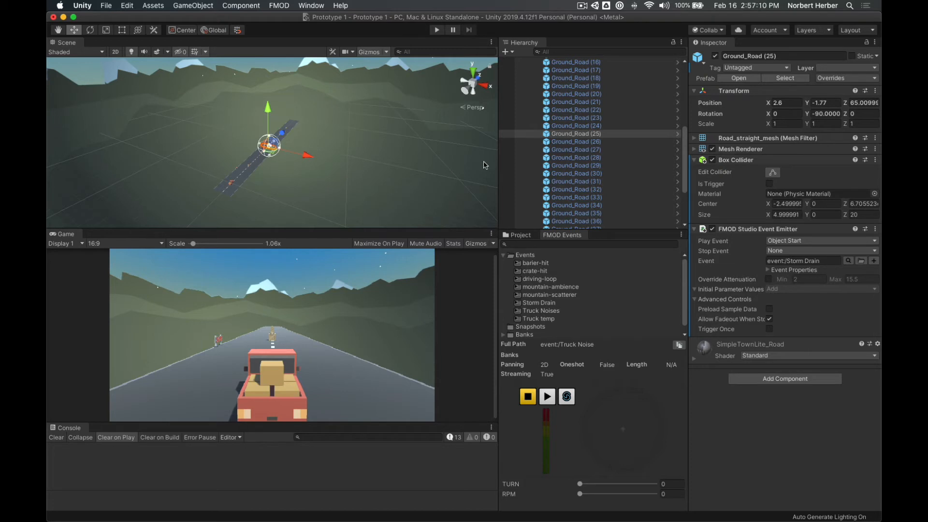
pyautogui.click(437, 30)
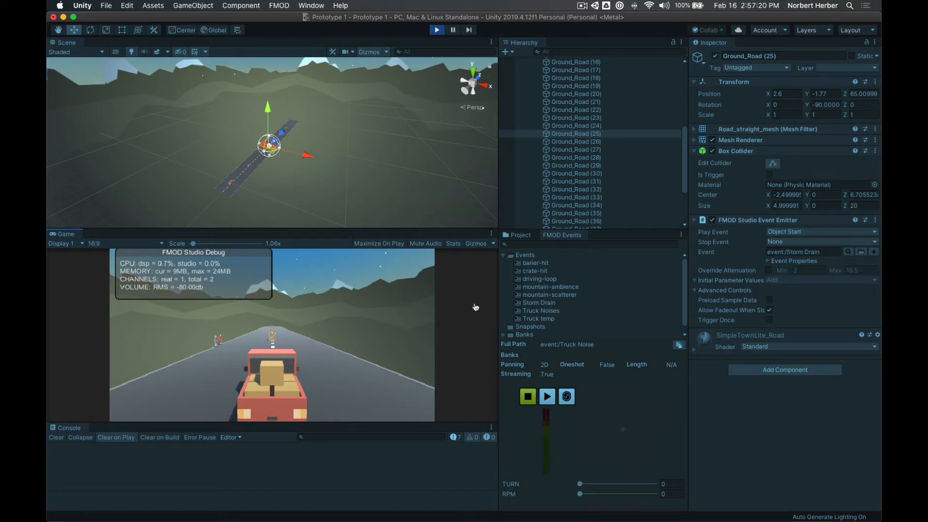
# Step: In FMOD Studio, set the Storm Drain spatializer's Envelopment to User, try a Sound Size of about 98, reduce it, and return to Unity
pyautogui.press('super+Tab')
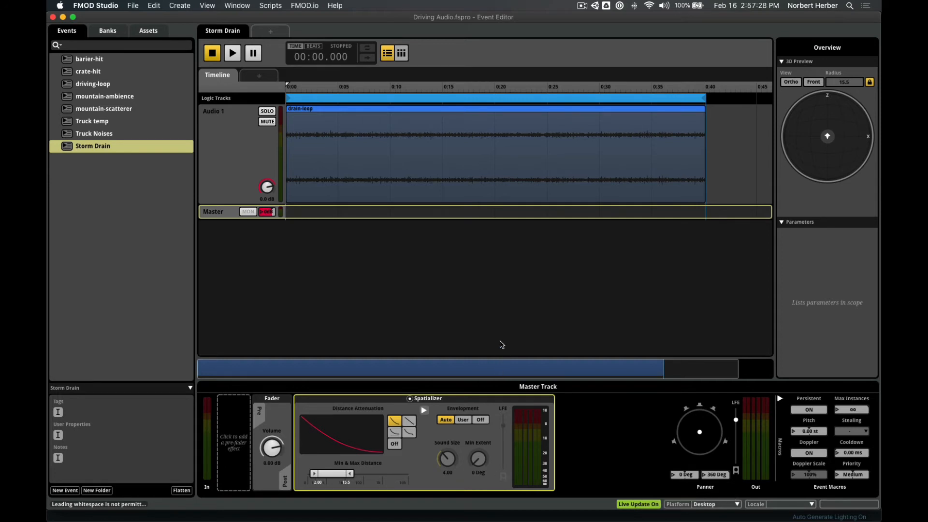
pyautogui.click(472, 425)
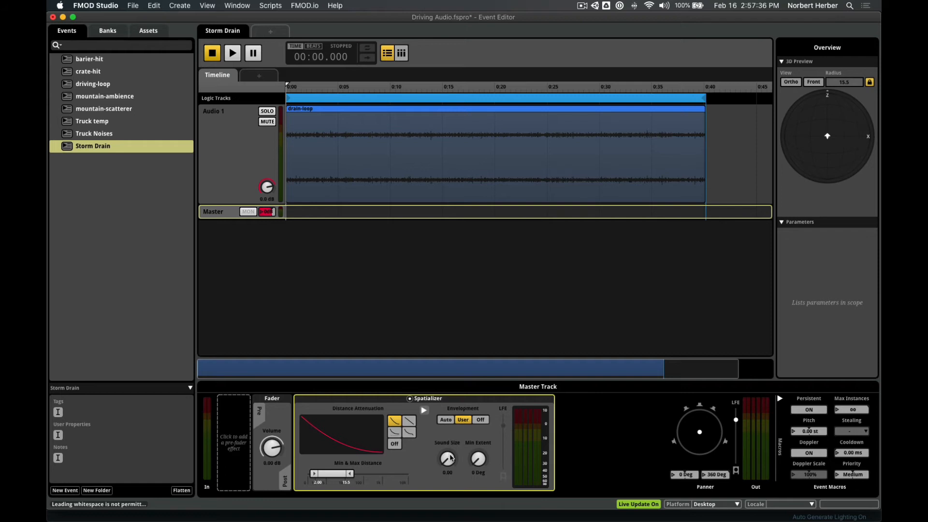
pyautogui.moveTo(450, 459); pyautogui.dragTo(450, 404)
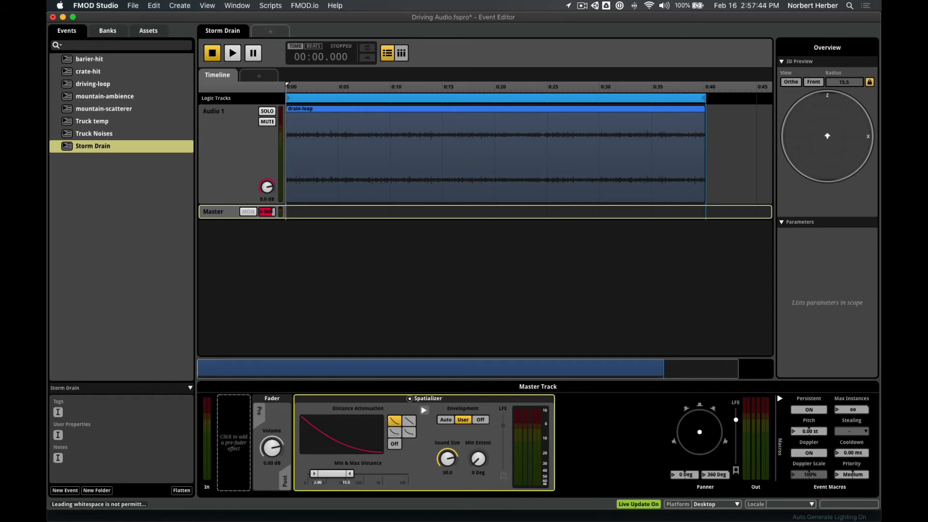
pyautogui.moveTo(451, 396); pyautogui.dragTo(459, 445)
pyautogui.press('super+Tab')
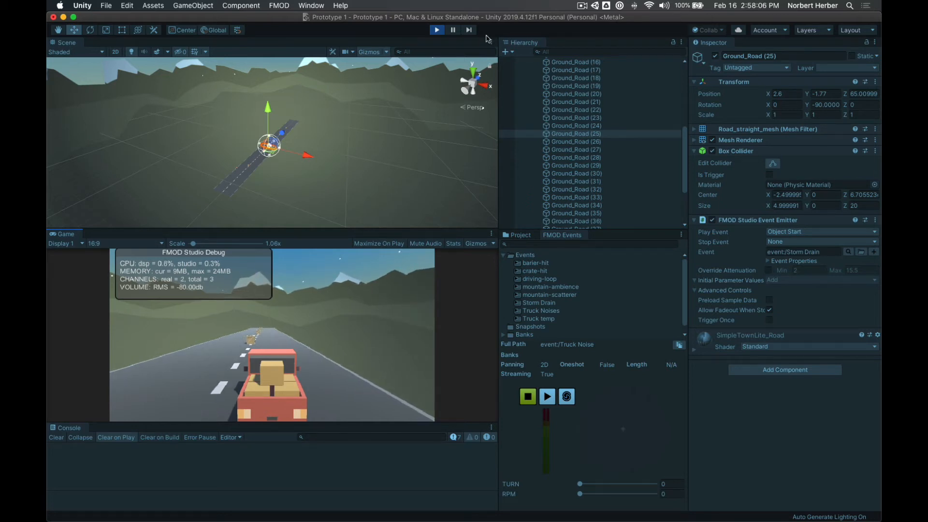
# Step: In FMOD Studio, raise the Storm Drain spatializer's Sound Size to 320, and return to the running game in Unity
pyautogui.press('super+Tab')
pyautogui.moveTo(449, 458); pyautogui.dragTo(448, 427)
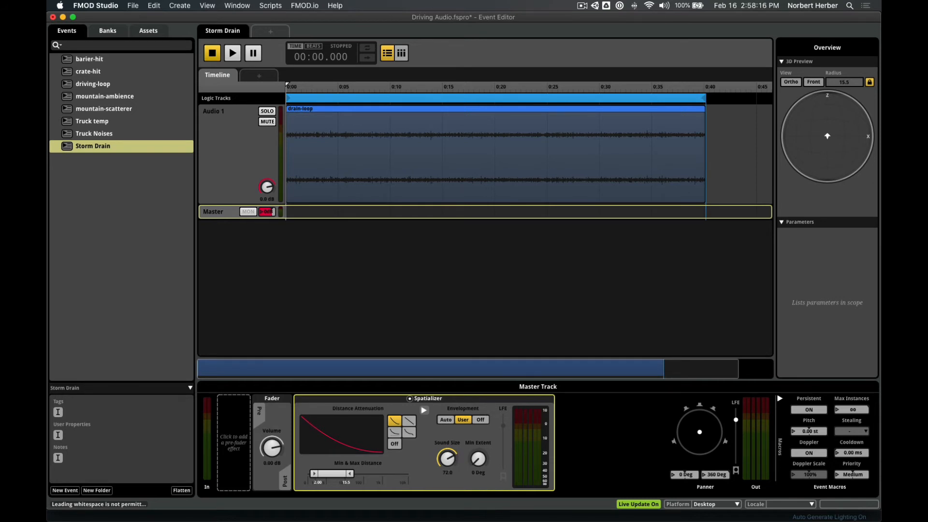
pyautogui.moveTo(448, 458); pyautogui.dragTo(447, 447)
pyautogui.press('super+Tab')
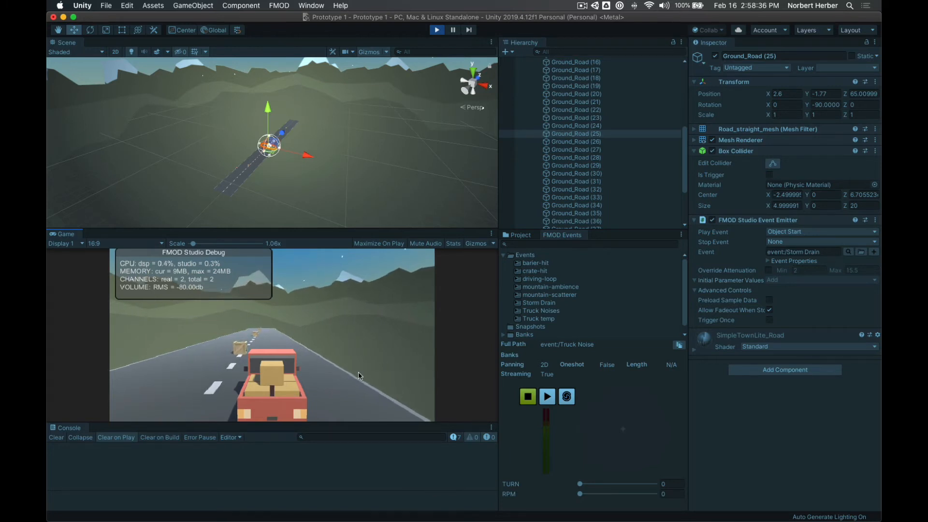
# Step: In FMOD Studio, lower the spatializer's Sound Size to about 1.6, extend its maximum distance to 70, and return to Unity
pyautogui.press('super+Tab')
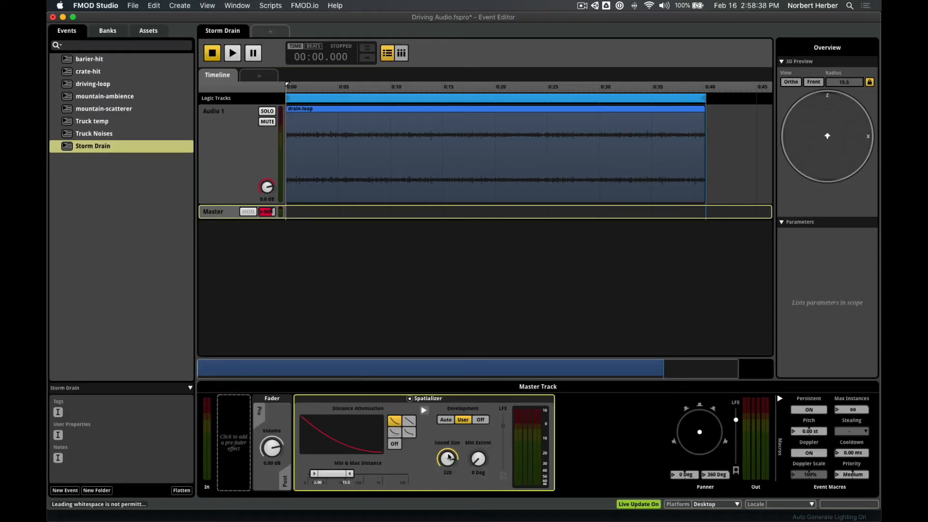
pyautogui.moveTo(447, 458); pyautogui.dragTo(461, 519)
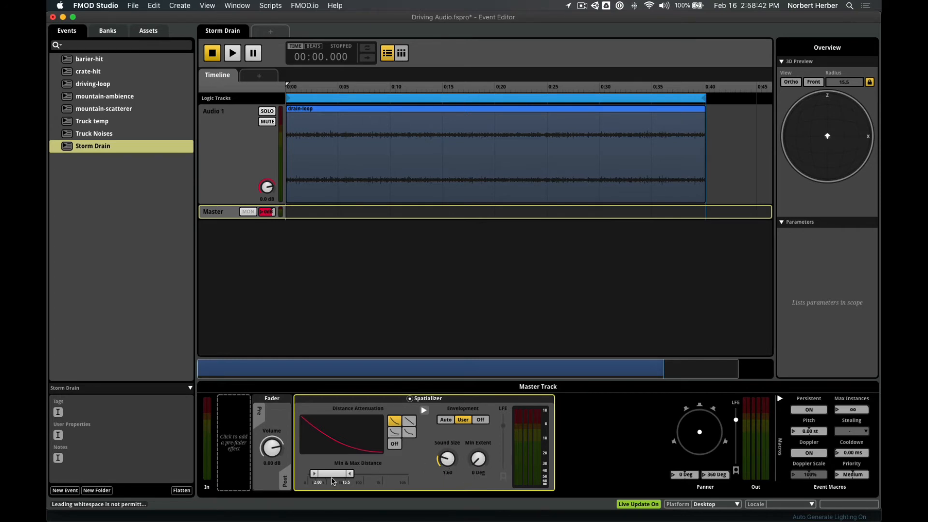
pyautogui.moveTo(352, 476)
pyautogui.mouseDown()
pyautogui.moveTo(338, 475)
pyautogui.moveTo(355, 475)
pyautogui.mouseUp()
pyautogui.moveTo(358, 473); pyautogui.dragTo(360, 474)
pyautogui.press('super+Tab')
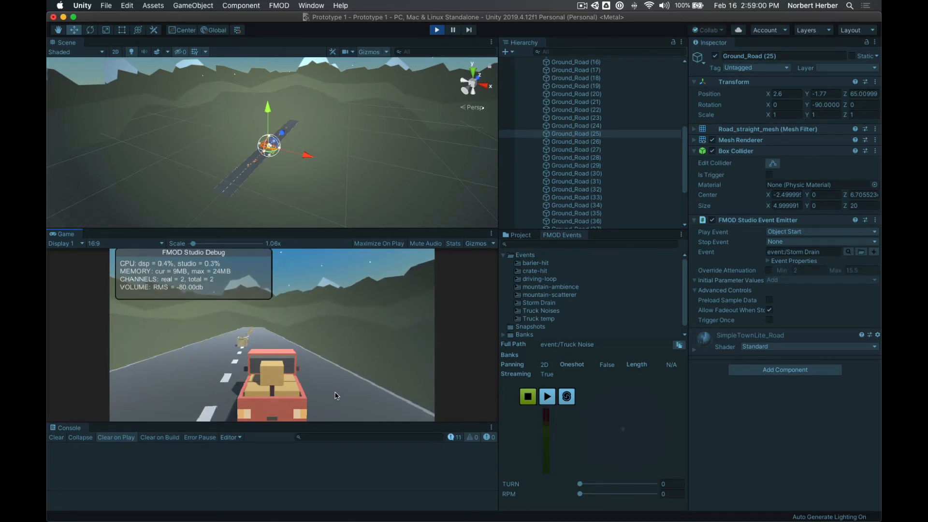
# Step: In FMOD Studio, try a Sound Size of 220 on the Storm Drain spatializer and return to the running game in Unity
pyautogui.press('super+Tab')
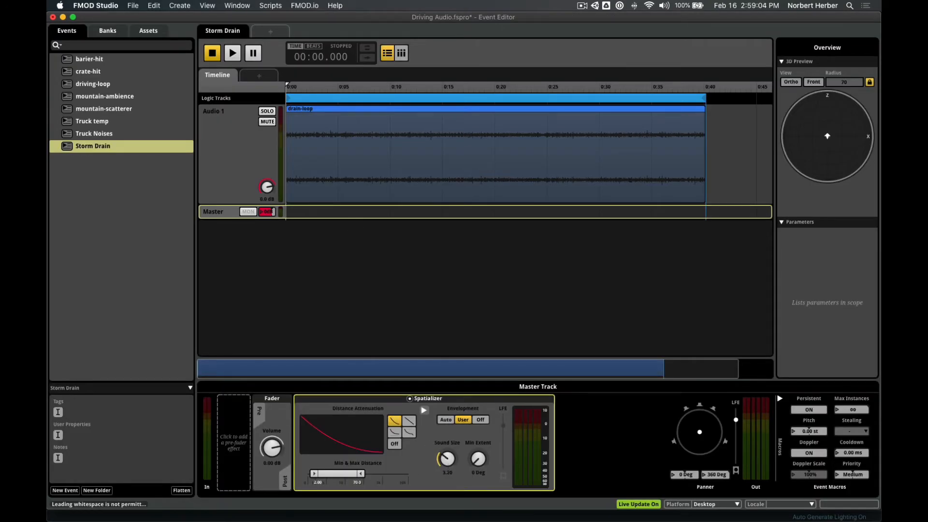
pyautogui.moveTo(447, 458); pyautogui.dragTo(447, 459)
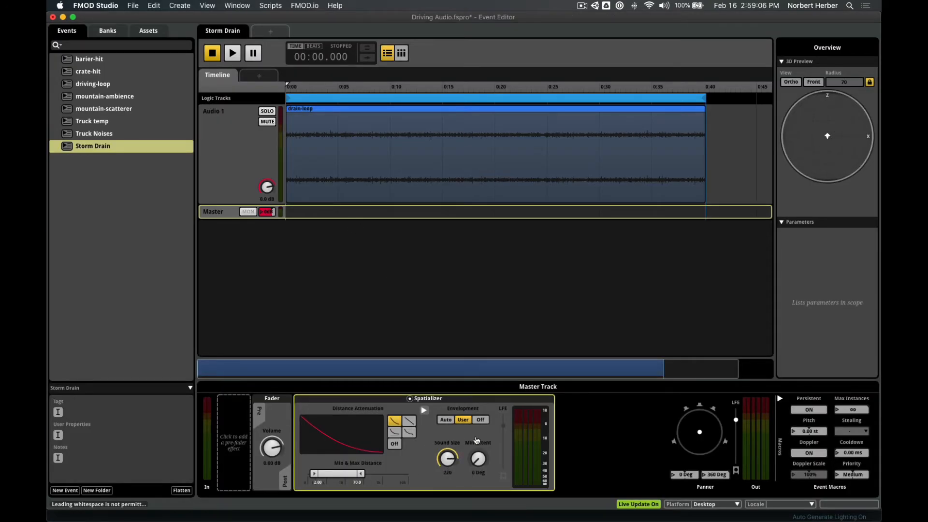
pyautogui.press('super+Tab')
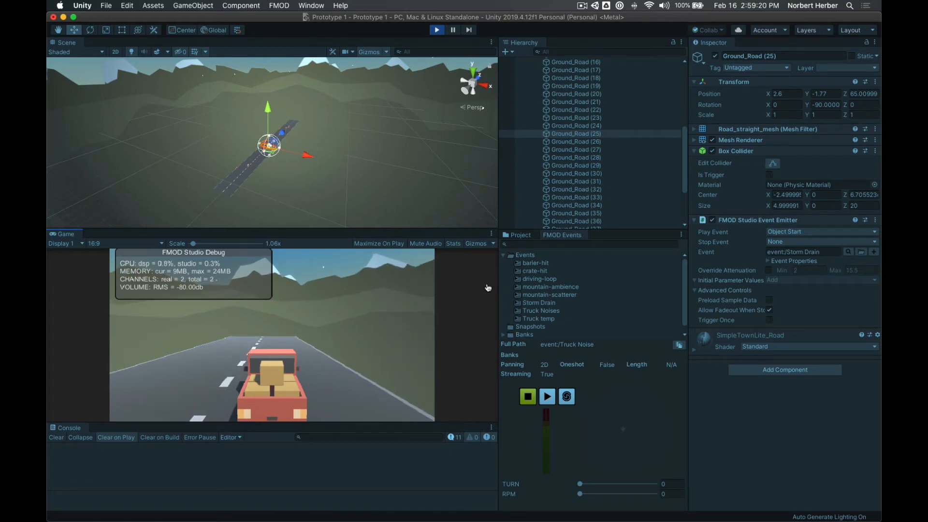
# Step: In FMOD Studio, reduce the Storm Drain spatializer's Sound Size to about 0.05 and re-enter its maximum distance
pyautogui.press('super+Tab')
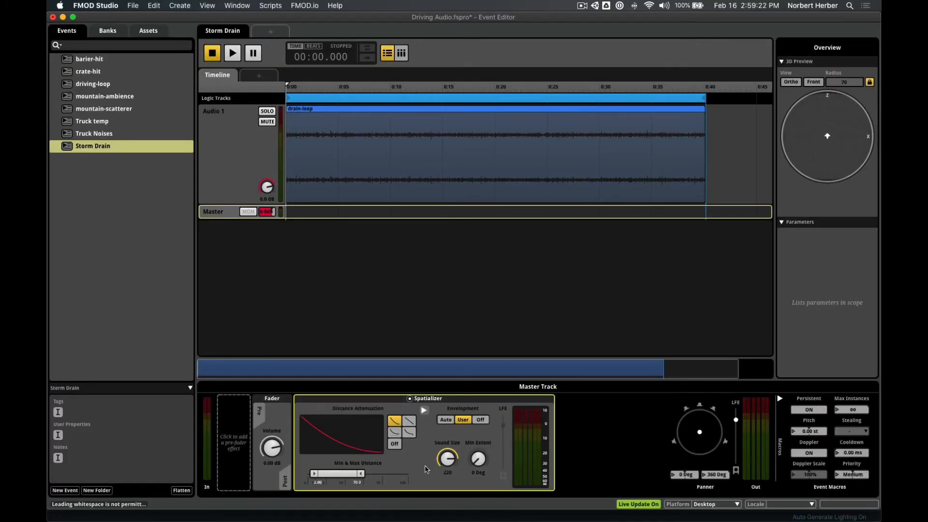
pyautogui.moveTo(448, 462); pyautogui.dragTo(451, 471)
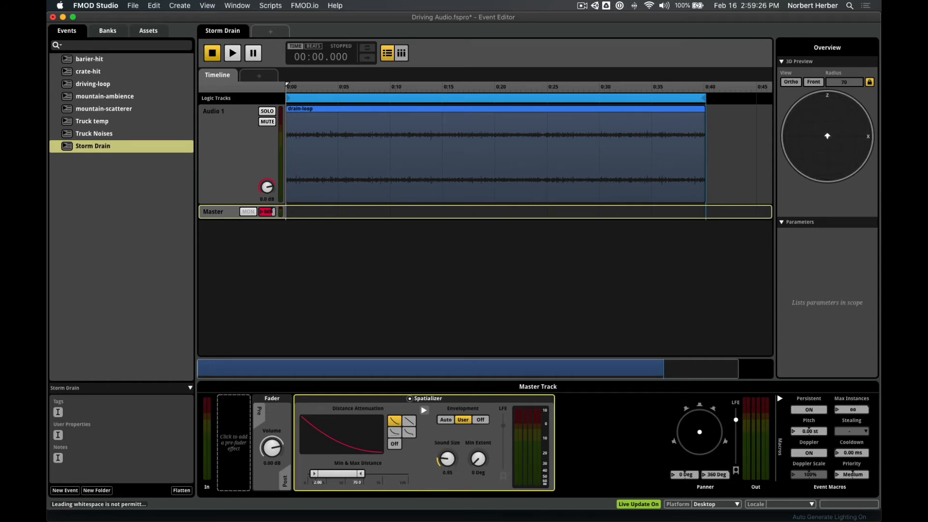
pyautogui.doubleClick(357, 482)
pyautogui.press('Return')
# Step: Switch to Unity, collapse the Road group in the hierarchy and inspect the Obstacle (1) crate's components
pyautogui.press('super+Tab')
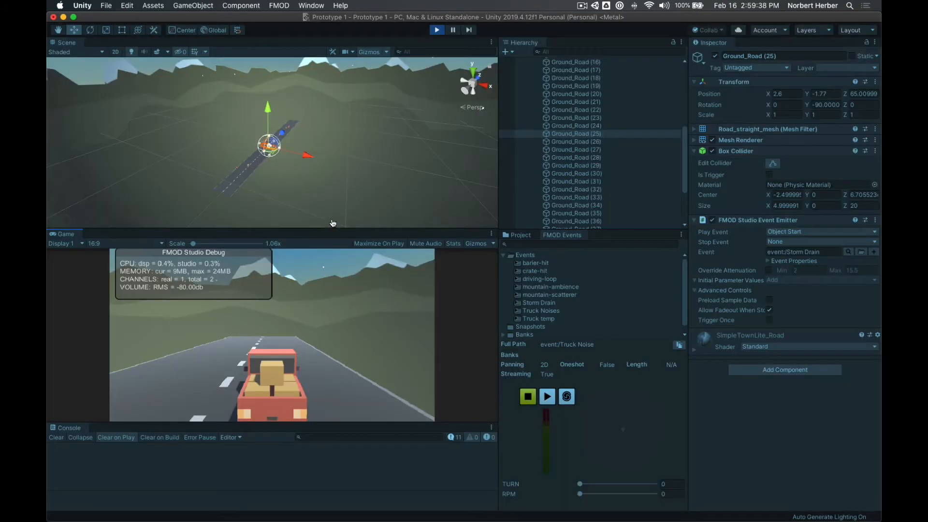
pyautogui.scroll(5, 595, 136)
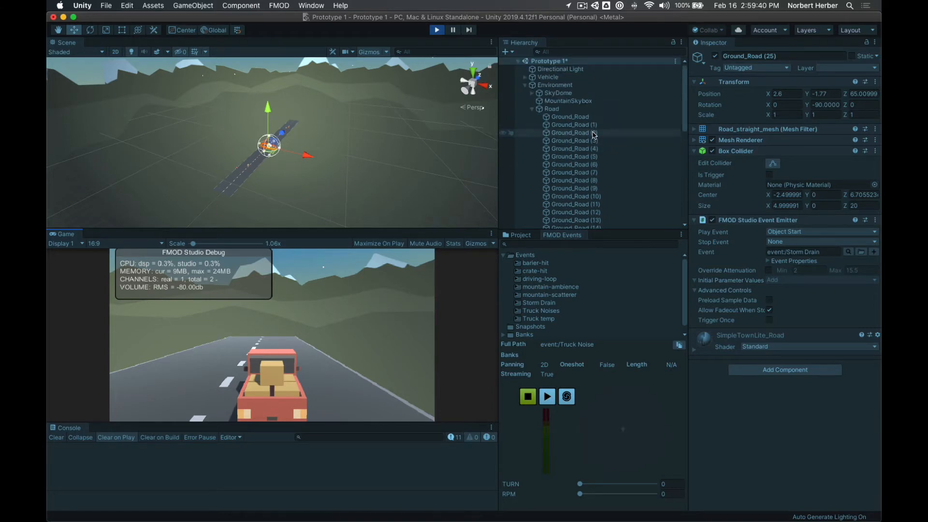
pyautogui.click(535, 110)
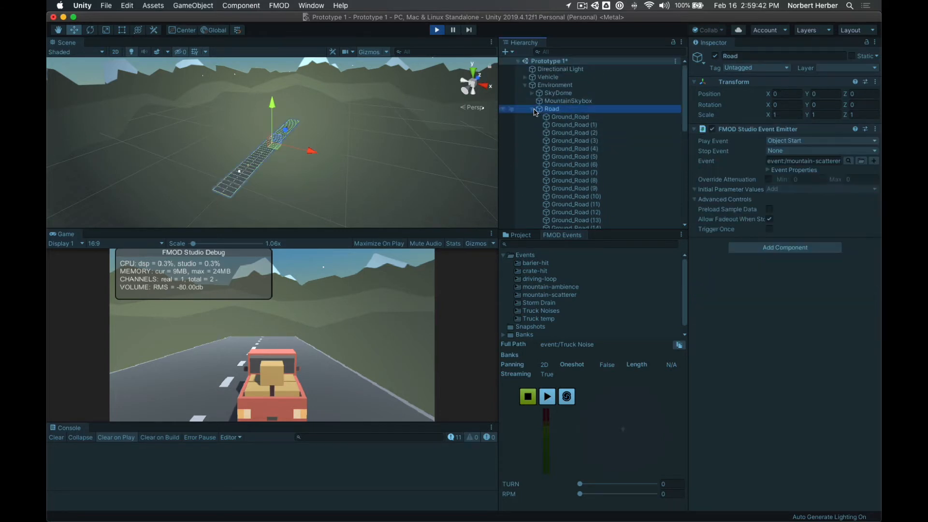
pyautogui.click(533, 110)
pyautogui.click(554, 125)
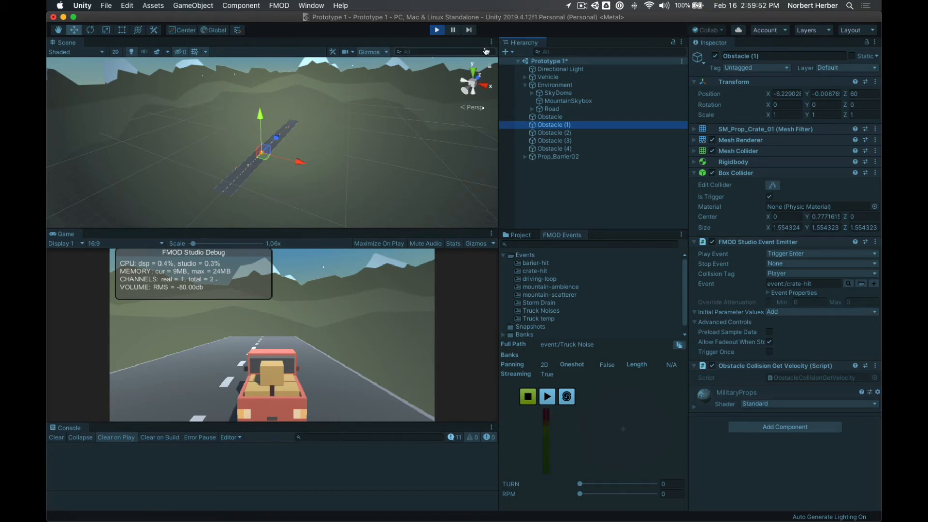
# Step: In FMOD Studio, set the Storm Drain spatializer's Sound Size to 1 and test it in the running game in Unity
pyautogui.press('super+Tab')
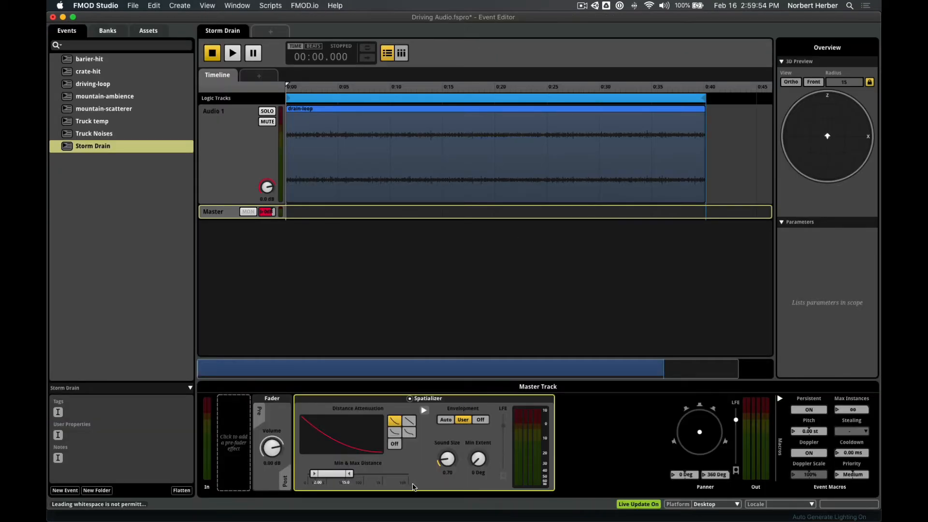
pyautogui.doubleClick(448, 473)
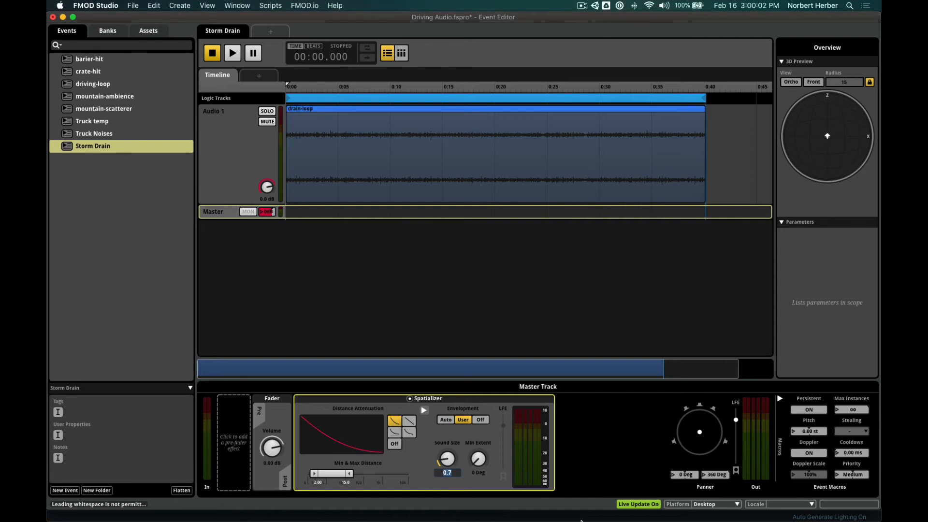
pyautogui.press('Return')
pyautogui.click(446, 474)
pyautogui.write('1')
pyautogui.press('Return')
pyautogui.press('super+Tab')
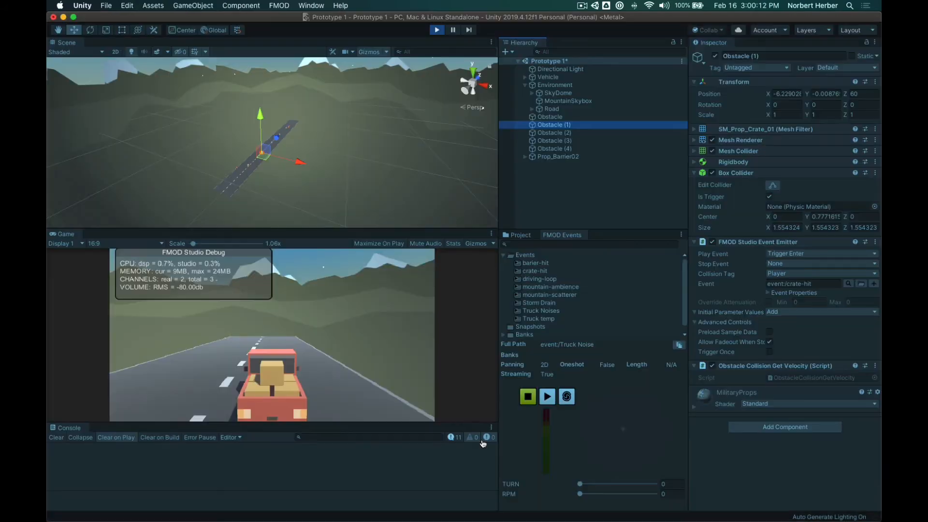
pyautogui.click(333, 371)
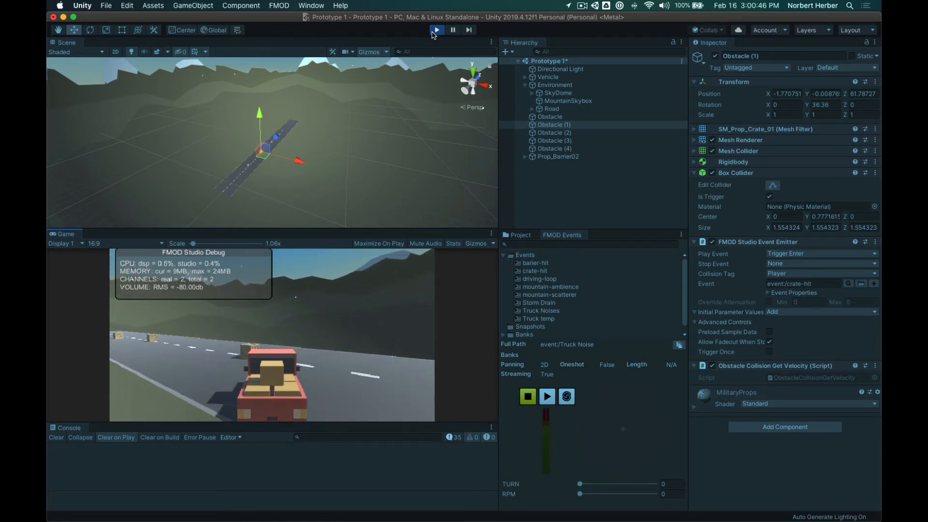
# Step: Expand the Road group, select Ground_Road (25) to inspect its Storm Drain emitter range, and continue the driving test
pyautogui.click(532, 110)
pyautogui.scroll(-5, 603, 177)
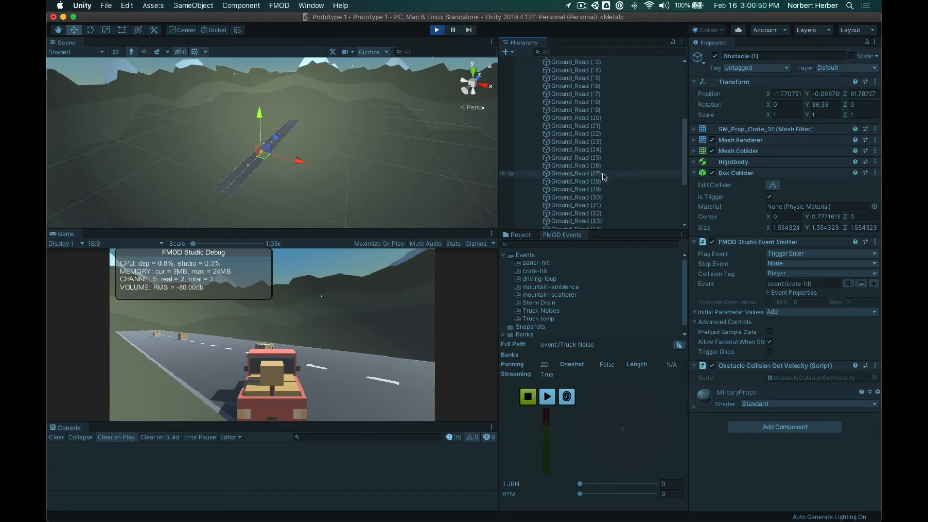
pyautogui.click(602, 159)
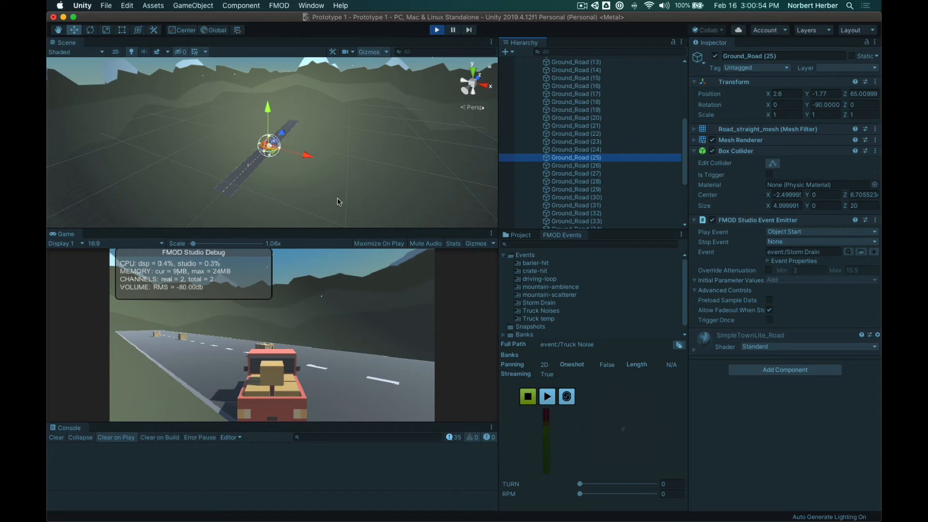
pyautogui.click(315, 289)
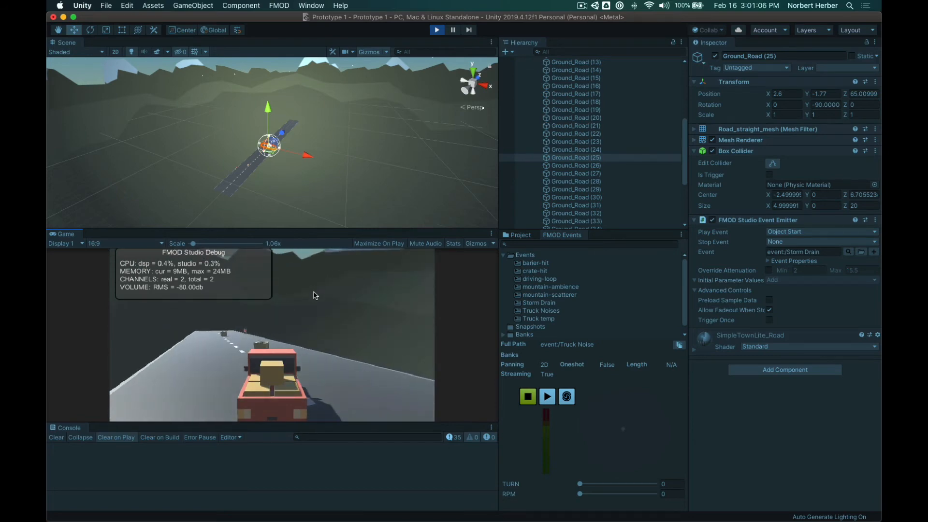
# Step: Try the Storm Drain spatializer's Min Extent in FMOD Studio, leave it at 0 degrees, and stop the running game in Unity
pyautogui.press('super+Tab')
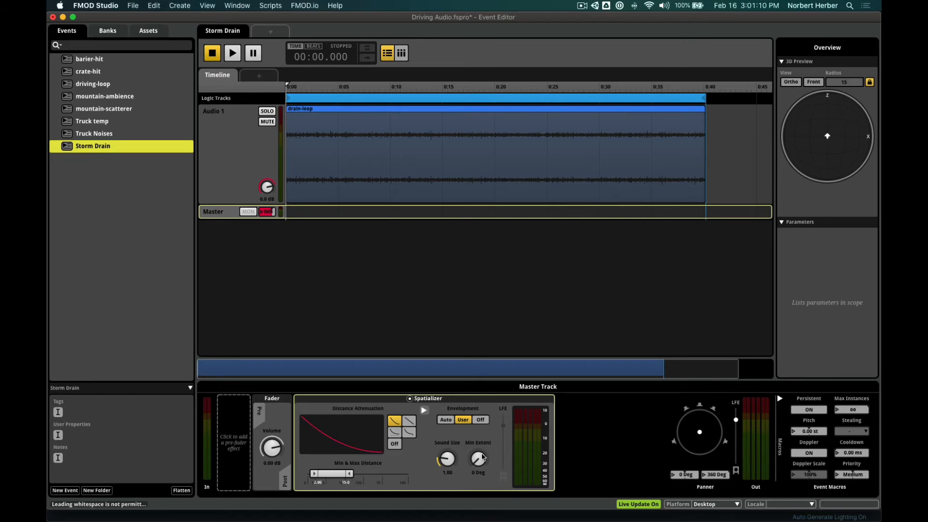
pyautogui.moveTo(476, 463)
pyautogui.mouseDown()
pyautogui.moveTo(476, 413)
pyautogui.moveTo(476, 457)
pyautogui.mouseUp()
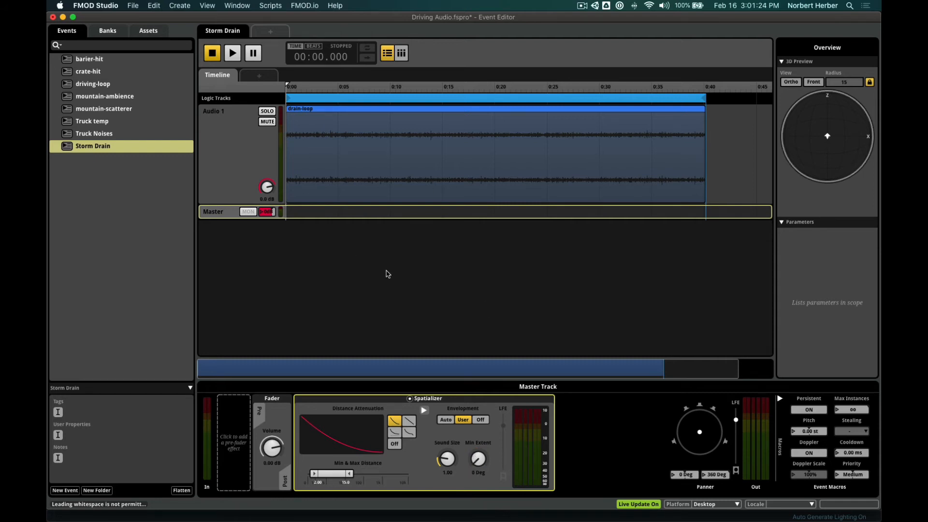
pyautogui.press('super+Tab')
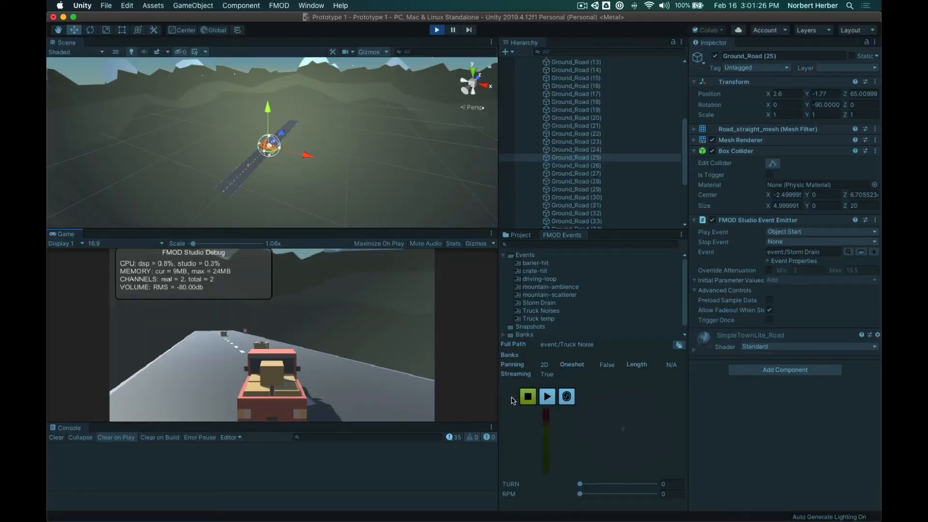
pyautogui.click(437, 30)
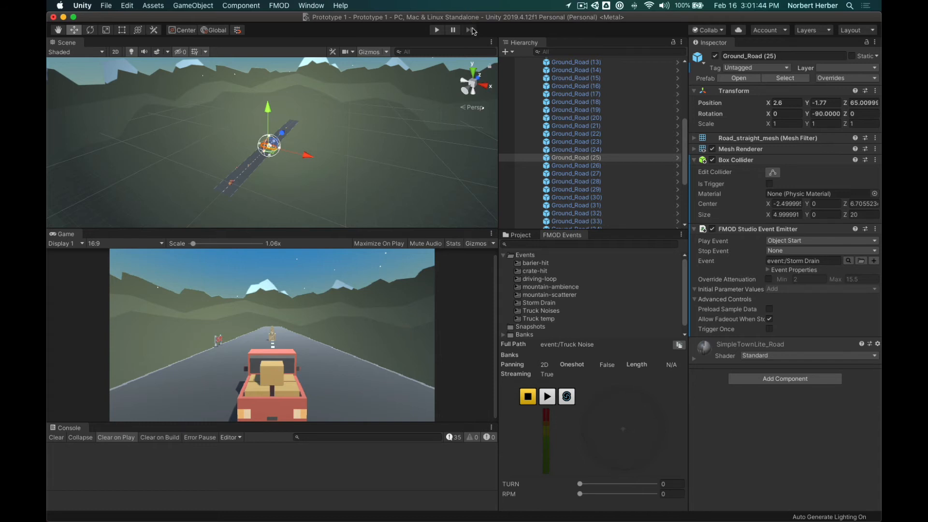
# Step: In FMOD Studio, set the Storm Drain spatializer's Sound Size to 0.5 and maximum distance to 20, and save the project
pyautogui.press('super+Tab')
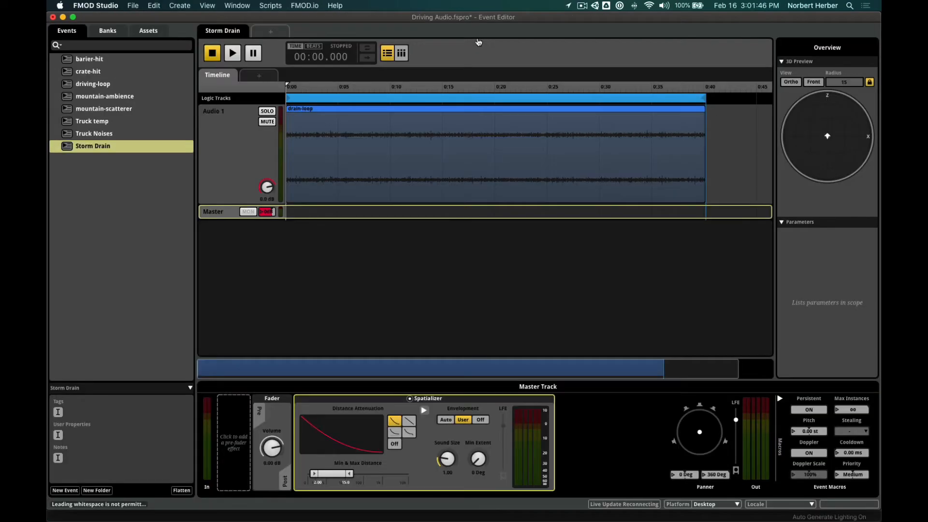
pyautogui.click(446, 474)
pyautogui.write('.5')
pyautogui.press('Return')
pyautogui.doubleClick(347, 483)
pyautogui.write('20')
pyautogui.press('Return')
pyautogui.press('super+s')
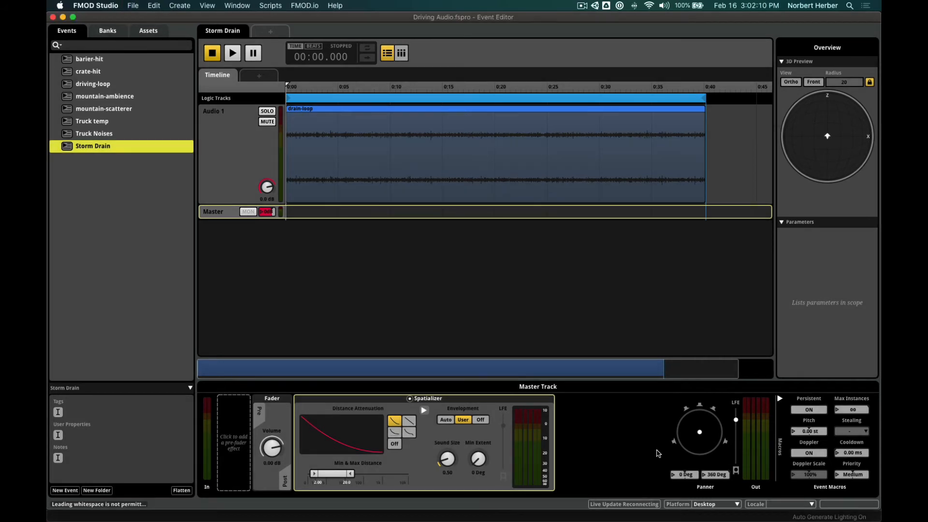
# Step: Return to Unity, run the game to hear the storm drain while driving past it, and stop the game
pyautogui.press('super+Tab')
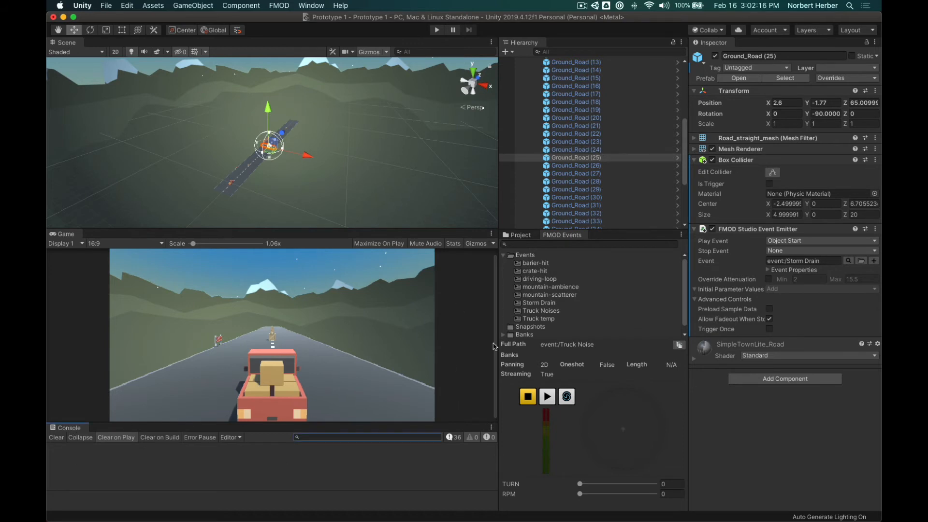
pyautogui.click(437, 30)
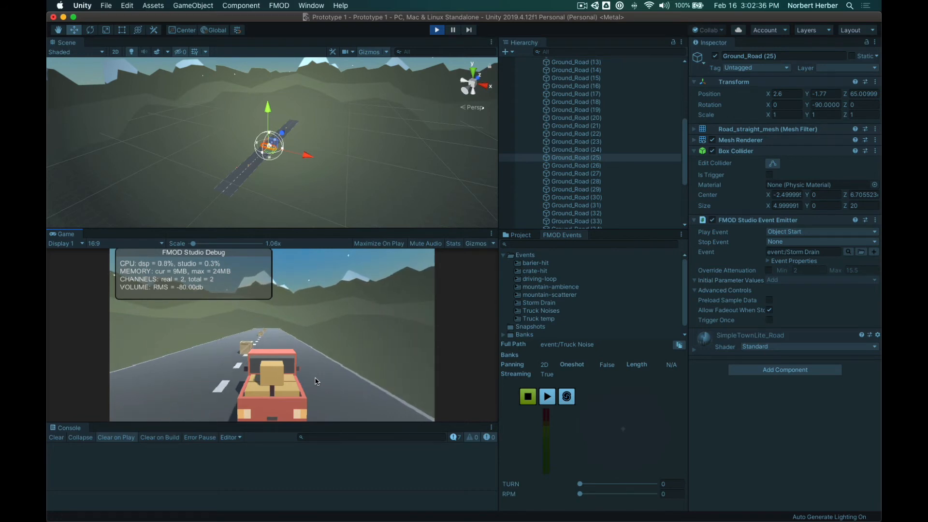
pyautogui.click(436, 31)
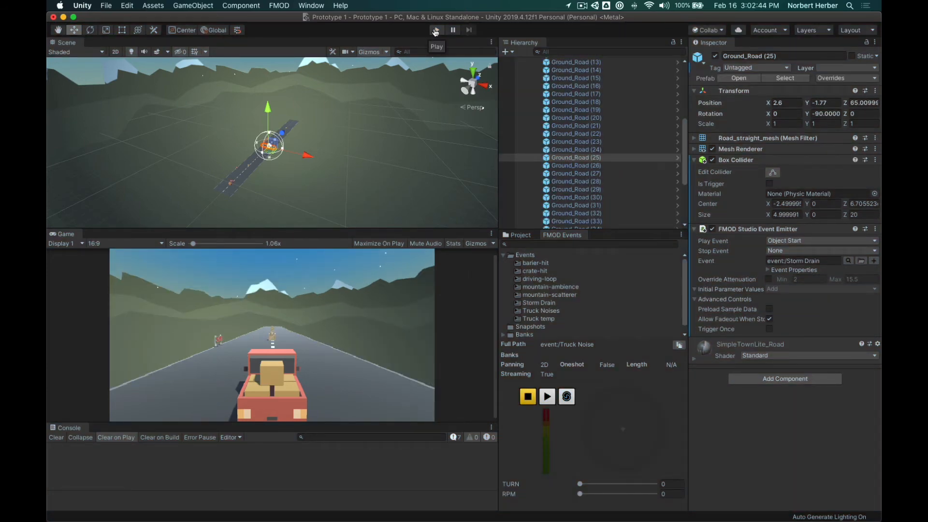
# Step: Examine the FMOD Studio Listener on the Vehicle's Main Camera in Unity and the Storm Drain spatializer in FMOD Studio
pyautogui.press('super+Tab')
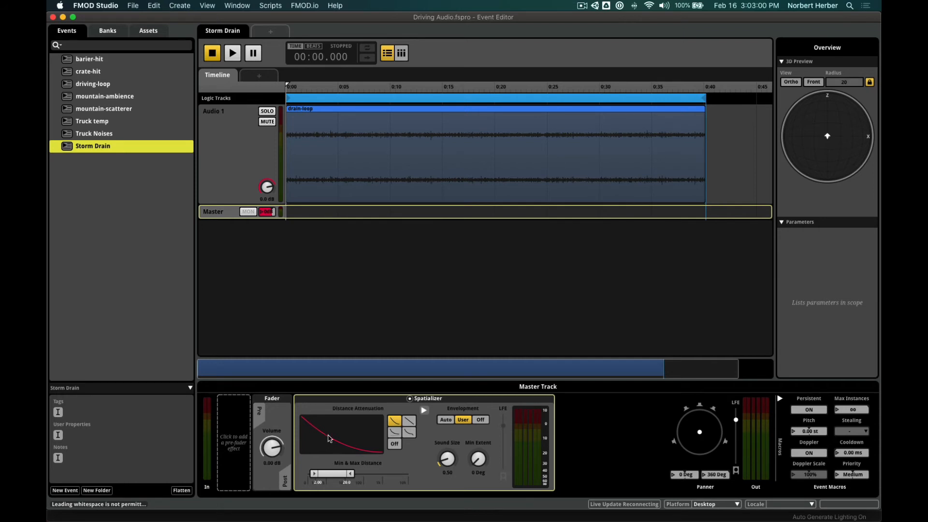
pyautogui.press('super+Tab')
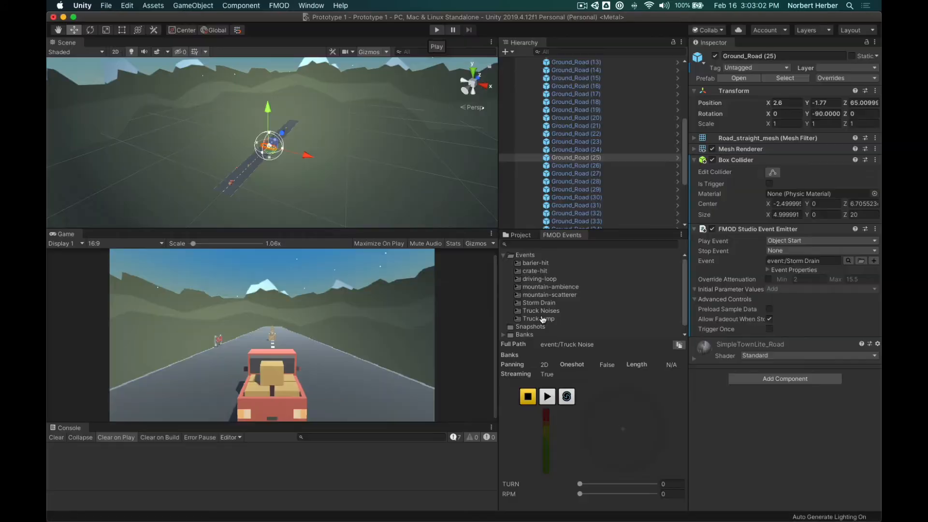
pyautogui.scroll(5, 620, 158)
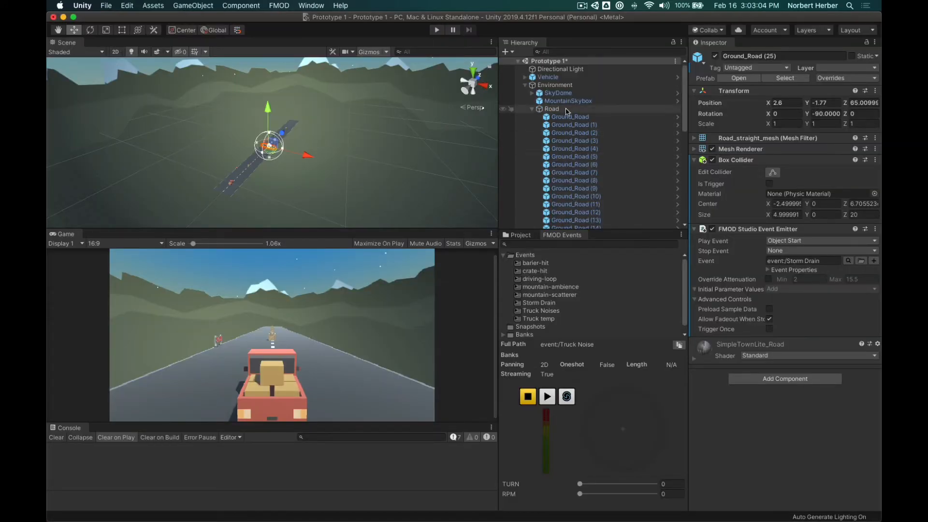
pyautogui.click(532, 109)
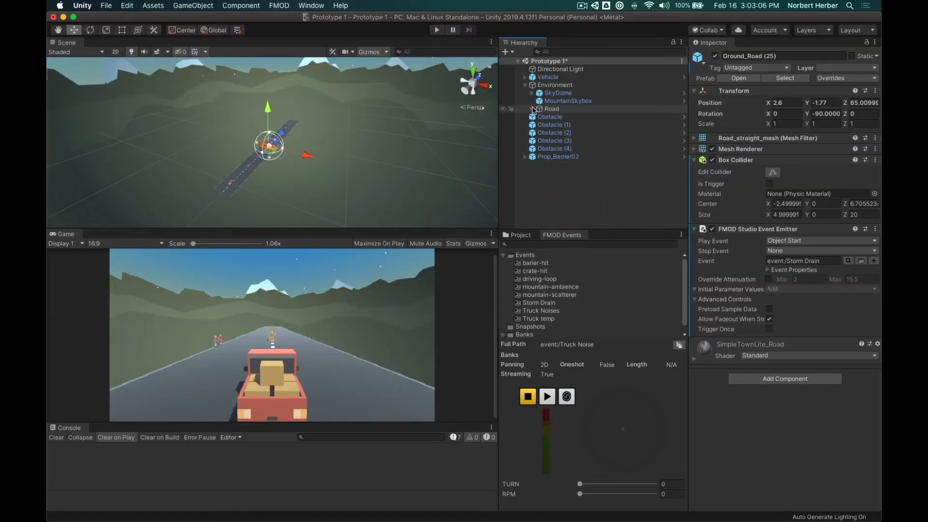
pyautogui.click(525, 77)
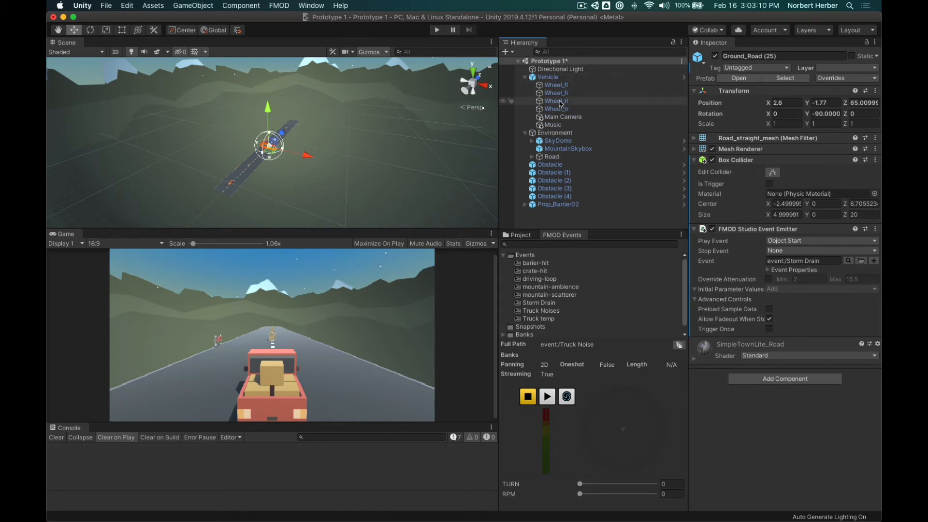
pyautogui.click(564, 117)
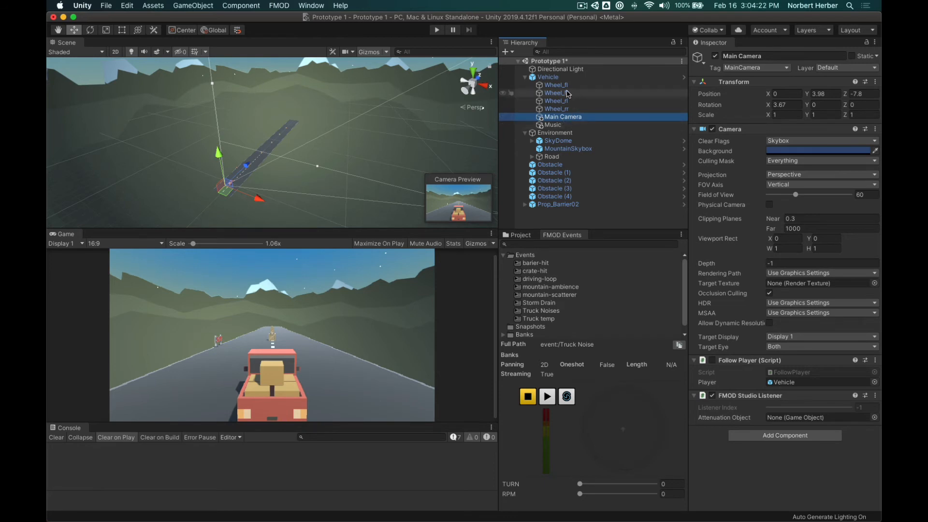
pyautogui.click(525, 77)
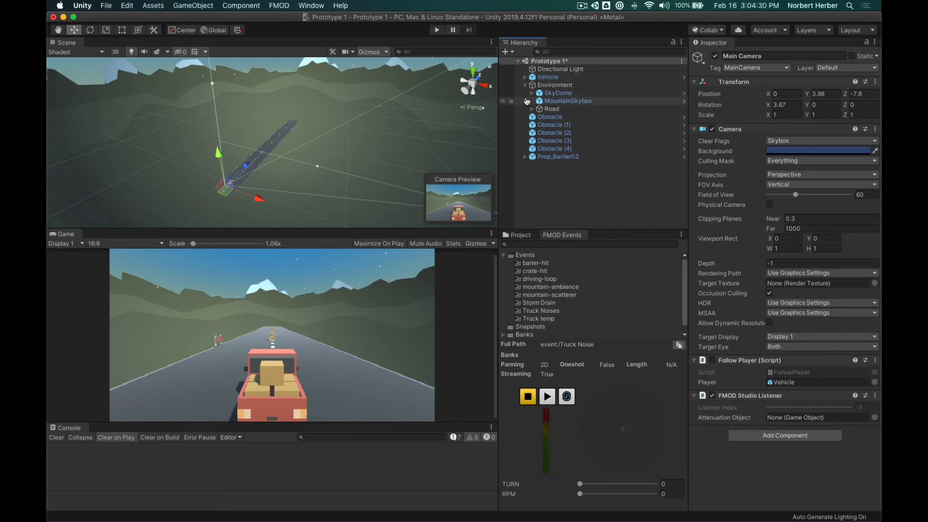
pyautogui.press('super+Tab')
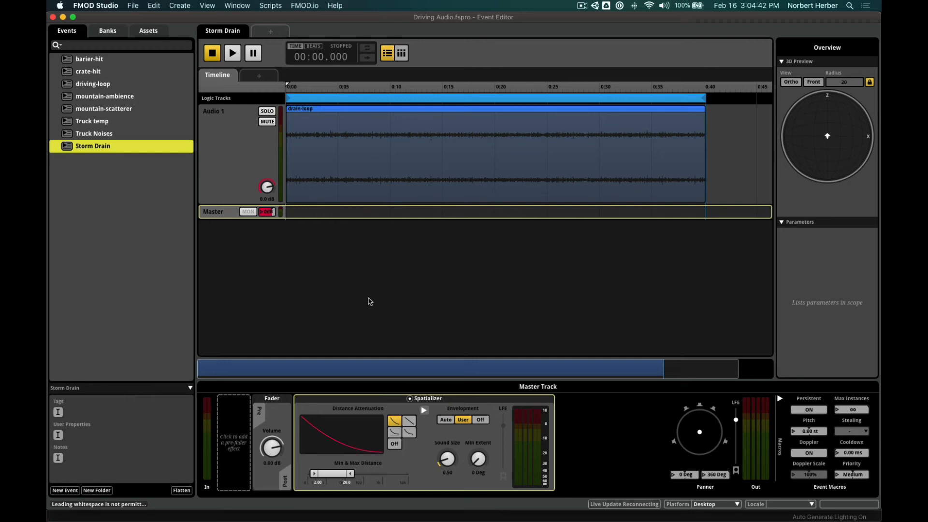
pyautogui.press('super+Tab')
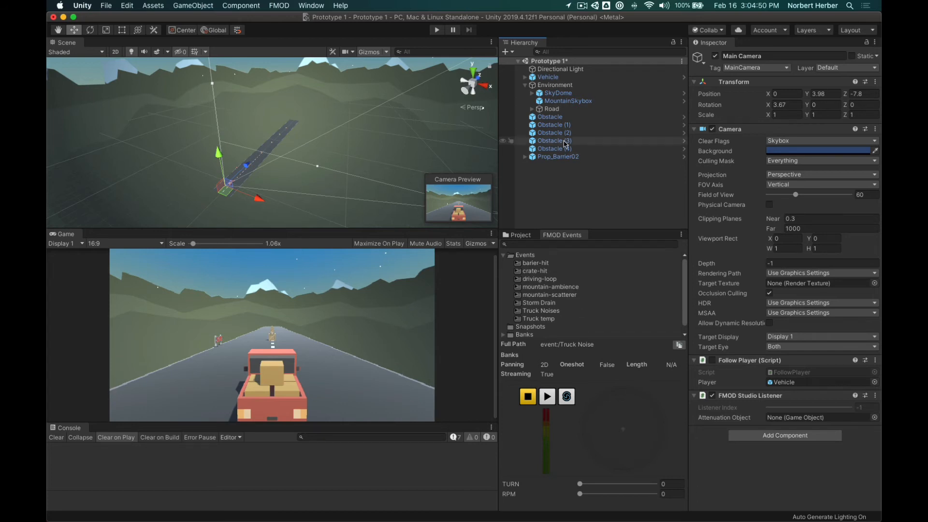
# Step: Add an FMOD Studio Event Emitter component to the Vehicle object
pyautogui.click(551, 77)
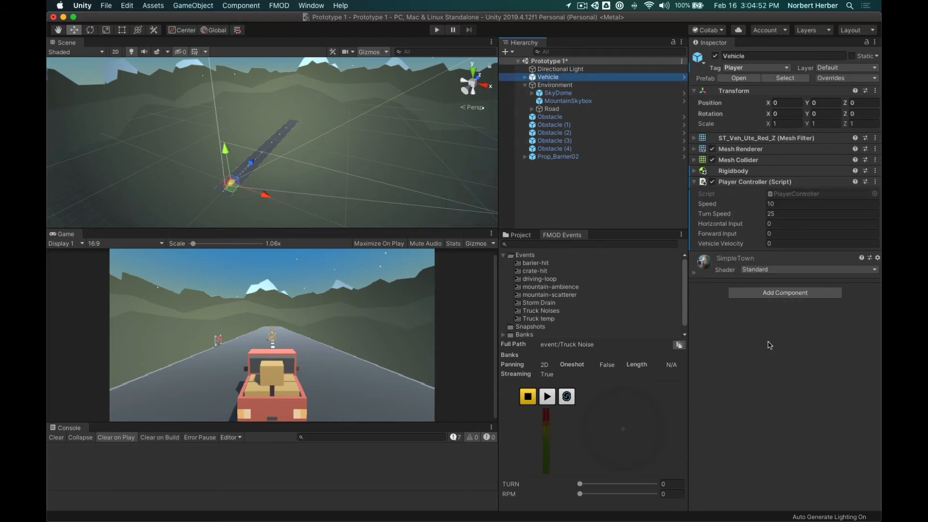
pyautogui.click(775, 293)
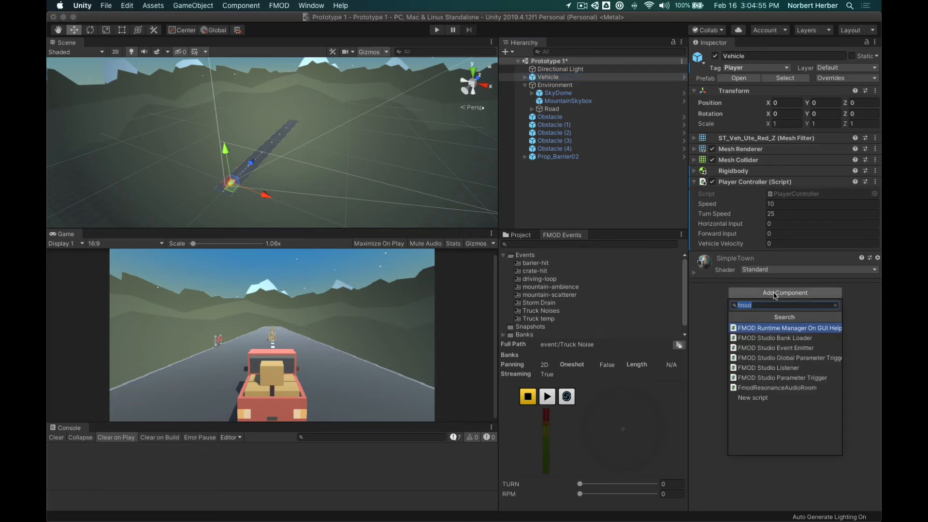
pyautogui.click(752, 348)
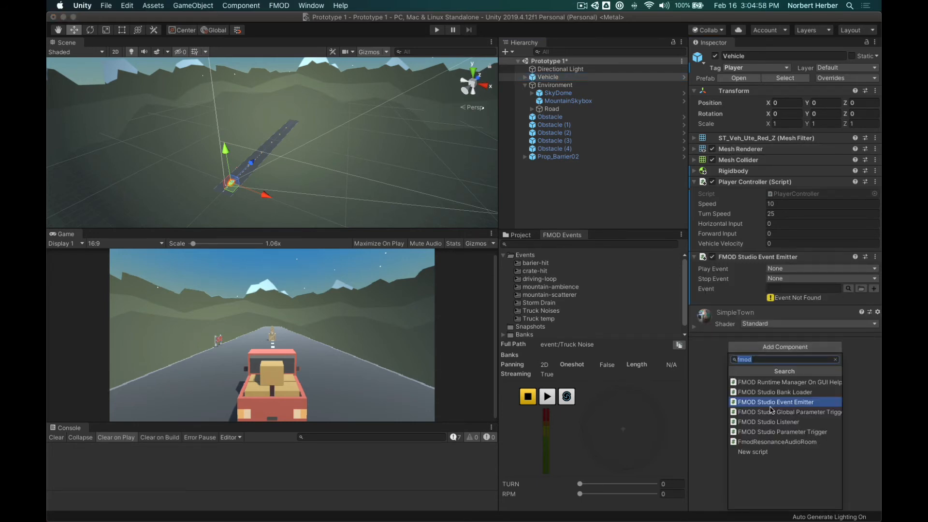
pyautogui.click(714, 383)
# Step: Set the Vehicle's FMOD event emitter to play on Object Start and assign the Truck Noises event to it
pyautogui.click(782, 269)
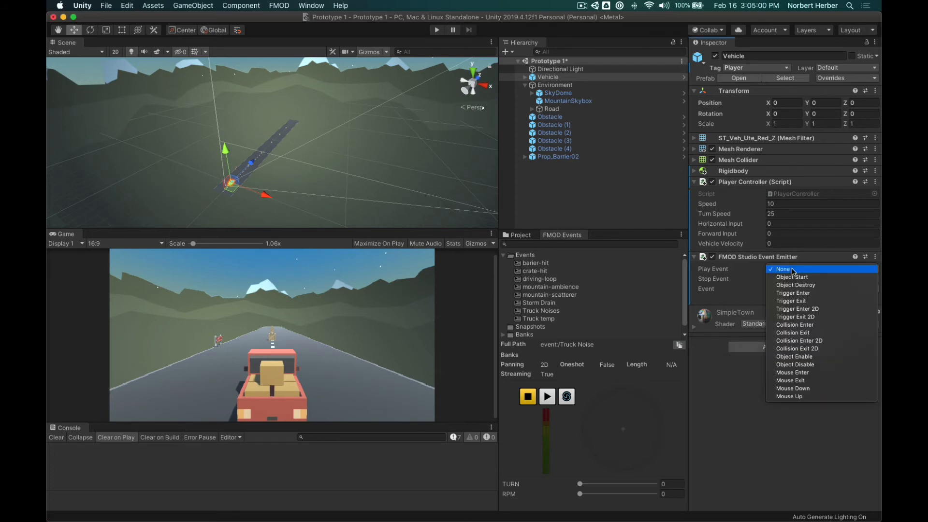
pyautogui.click(784, 277)
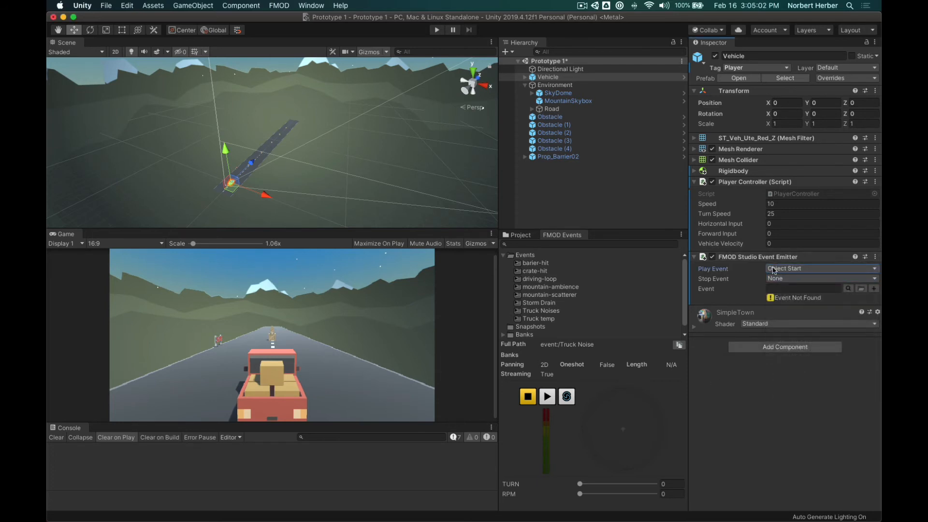
pyautogui.click(848, 288)
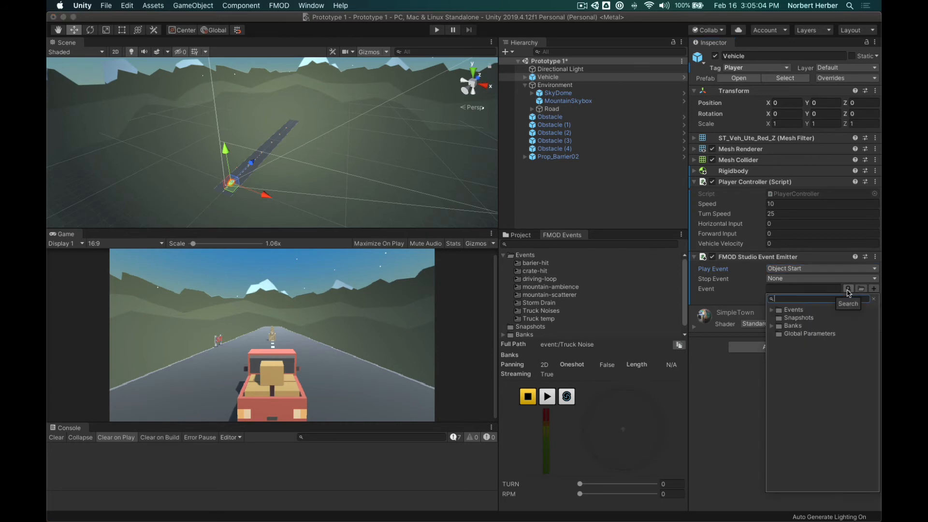
pyautogui.click(771, 310)
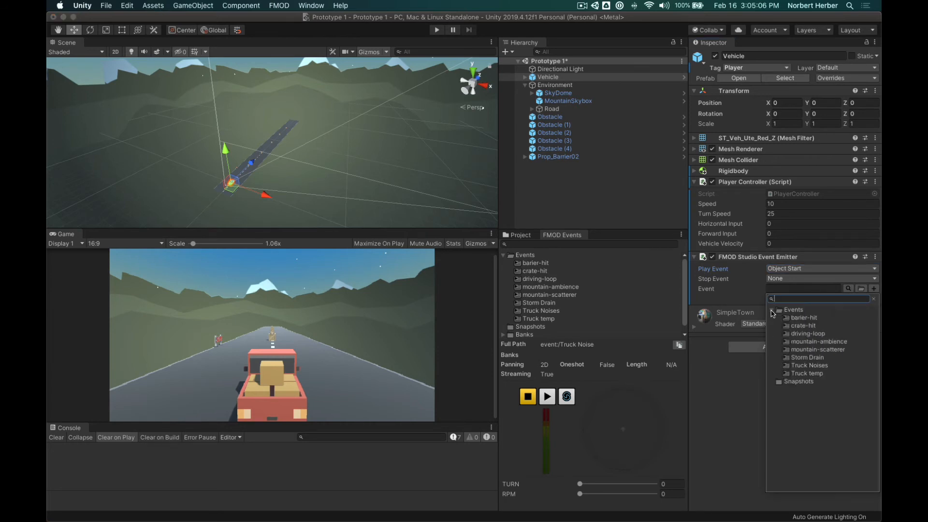
pyautogui.click(815, 366)
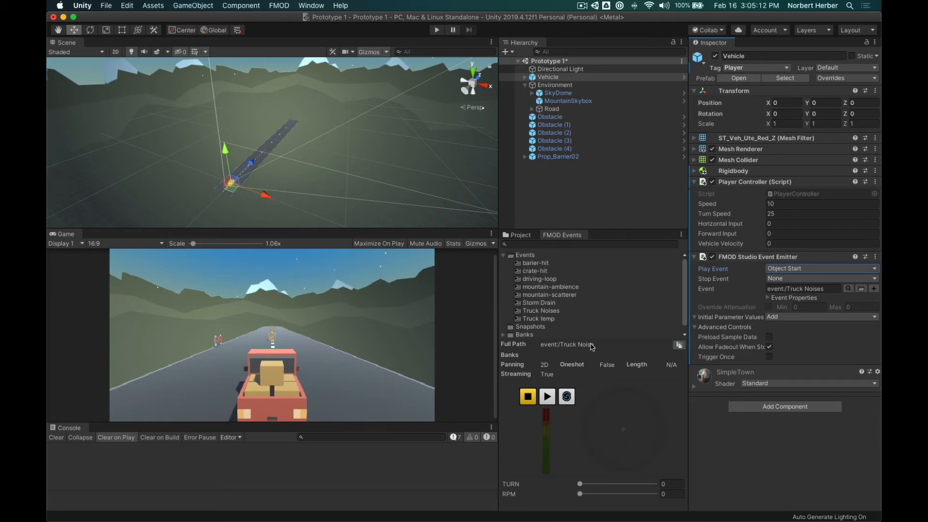
# Step: Preview the Truck Noises event in the FMOD event browser, raise its RPM parameter to 99, and stop playback
pyautogui.click(569, 235)
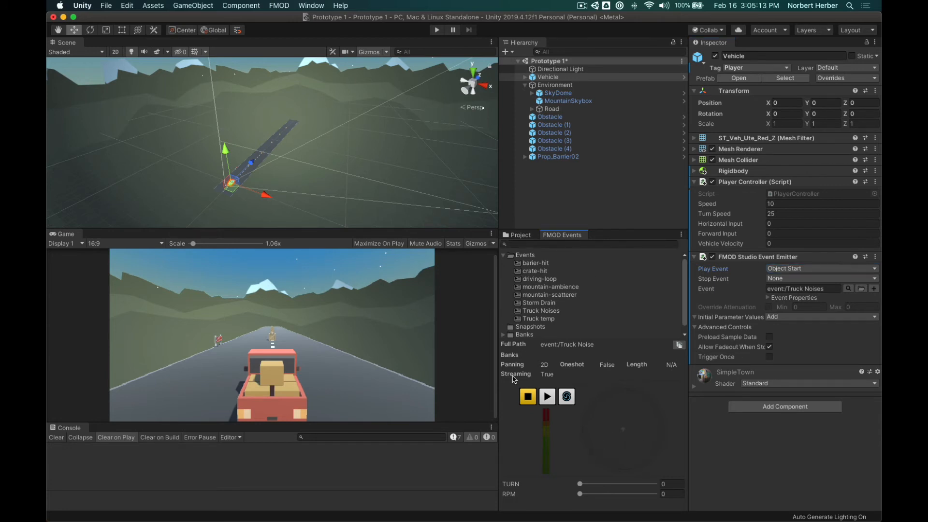
pyautogui.click(547, 396)
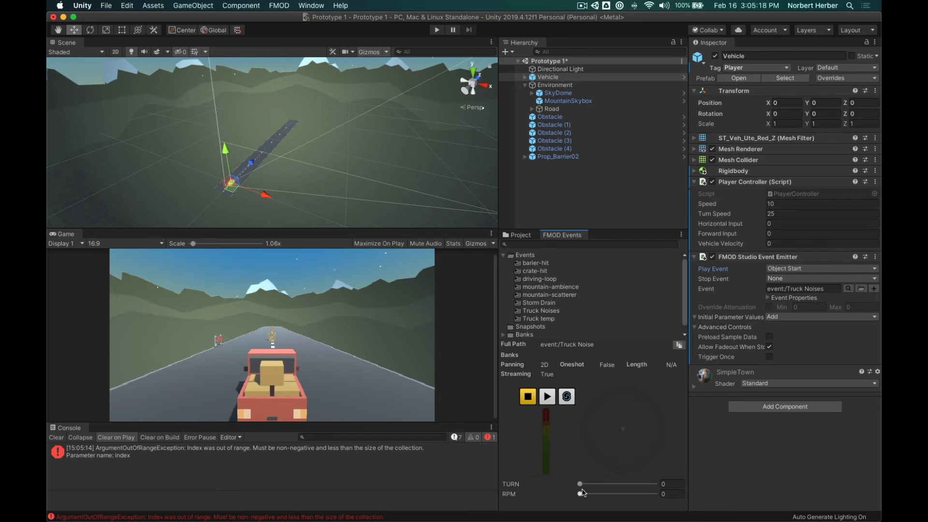
pyautogui.click(548, 397)
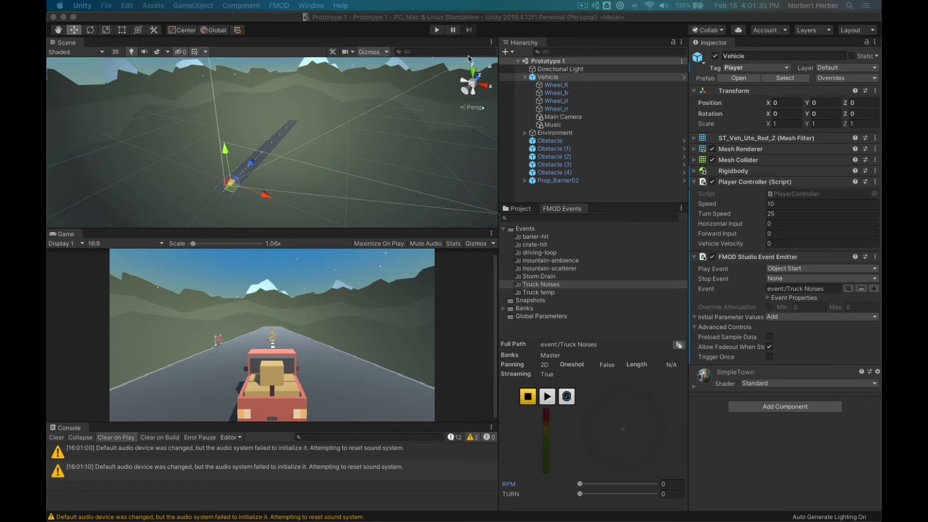
pyautogui.click(572, 212)
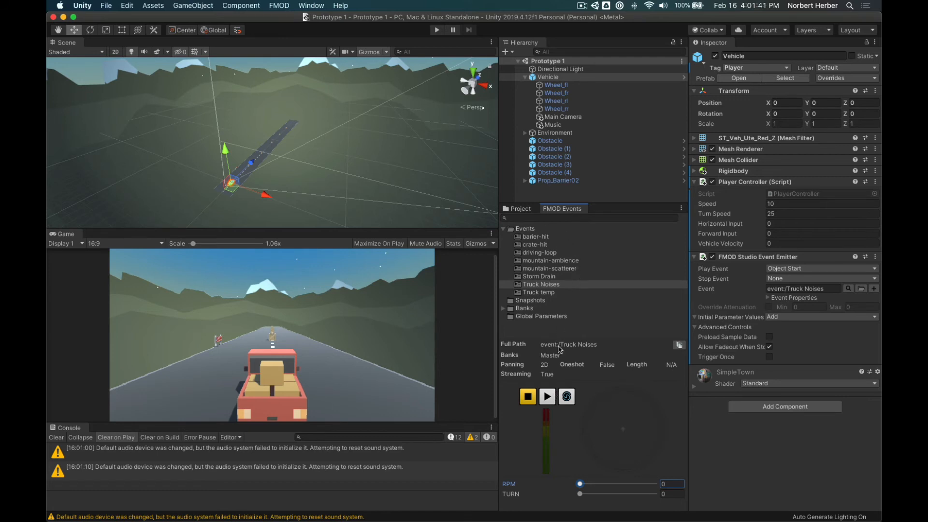
pyautogui.click(547, 396)
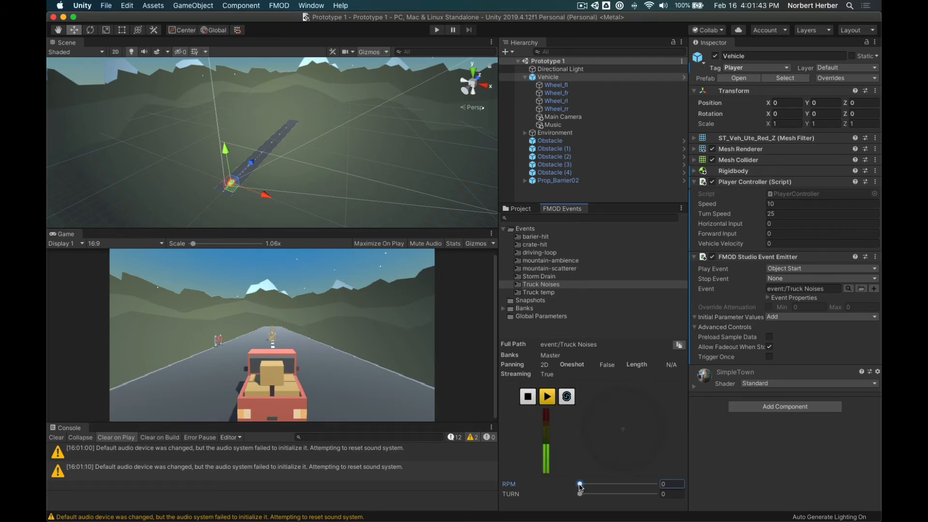
pyautogui.moveTo(580, 484)
pyautogui.mouseDown()
pyautogui.moveTo(647, 490)
pyautogui.moveTo(581, 491)
pyautogui.moveTo(652, 487)
pyautogui.moveTo(588, 488)
pyautogui.mouseUp()
pyautogui.click(528, 399)
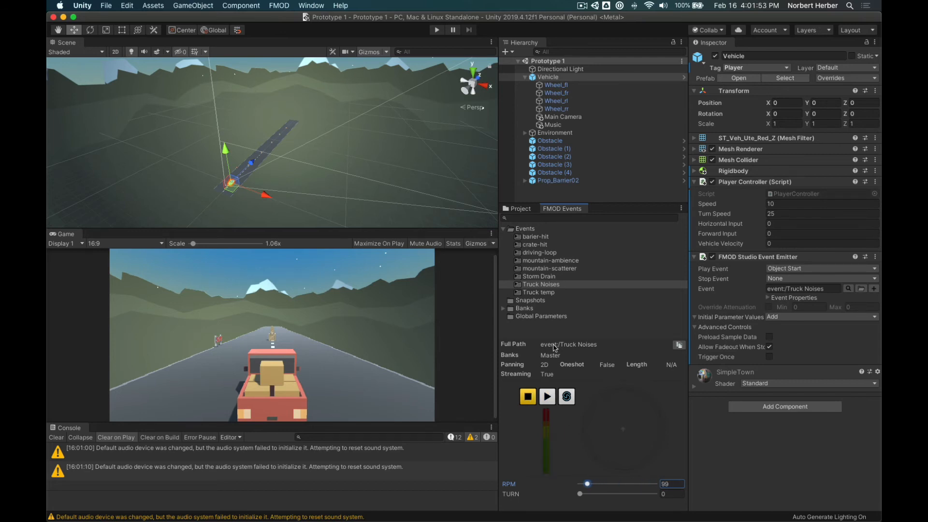
# Step: Run the game, drive the truck forward to hear its engine sound, and stop the game
pyautogui.click(435, 29)
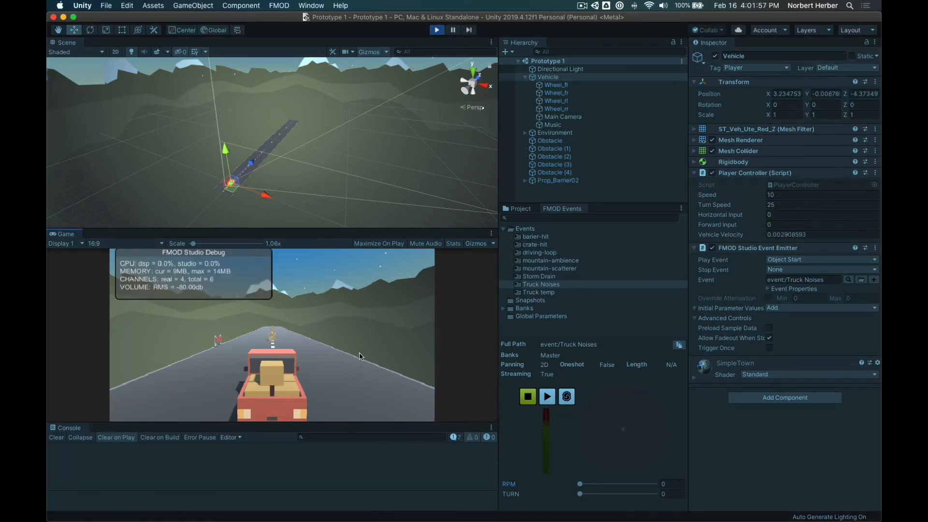
pyautogui.press('Up')
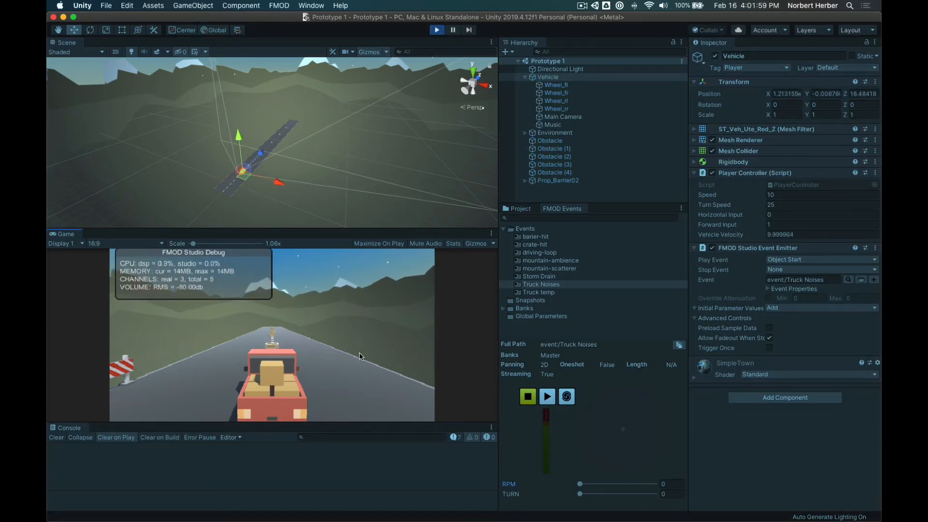
pyautogui.click(436, 30)
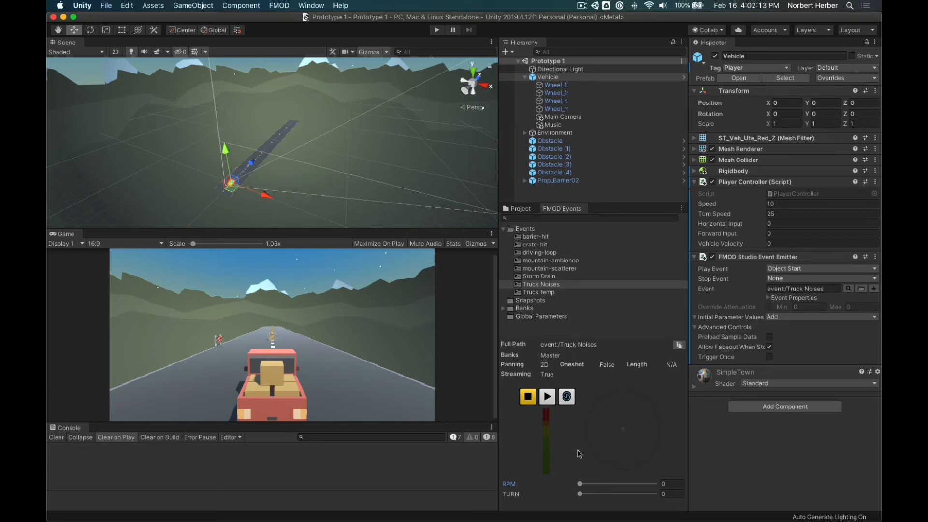
# Step: Select the Vehicle and open the PlayerController script from the project's Scripts folder in Visual Studio
pyautogui.moveTo(580, 484)
pyautogui.mouseDown()
pyautogui.moveTo(638, 485)
pyautogui.moveTo(580, 486)
pyautogui.mouseUp()
pyautogui.press('super+Tab')
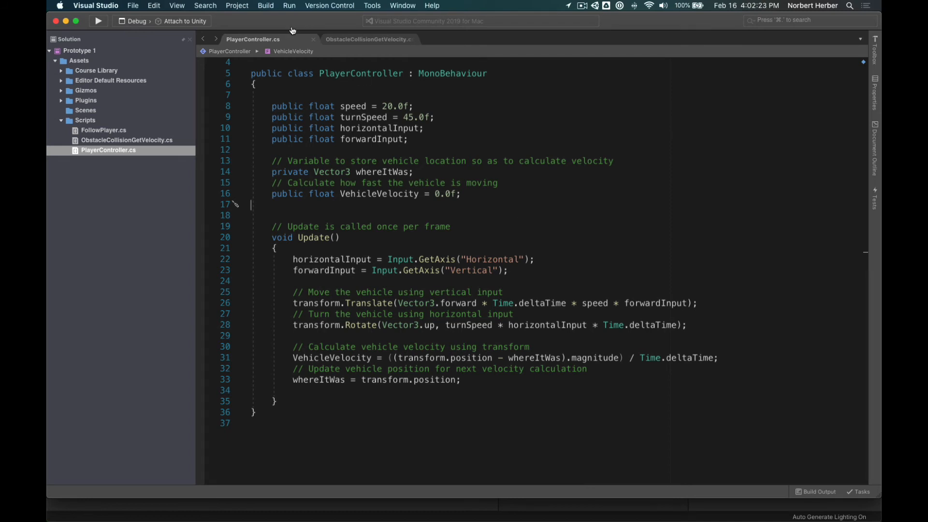
pyautogui.press('super+Tab')
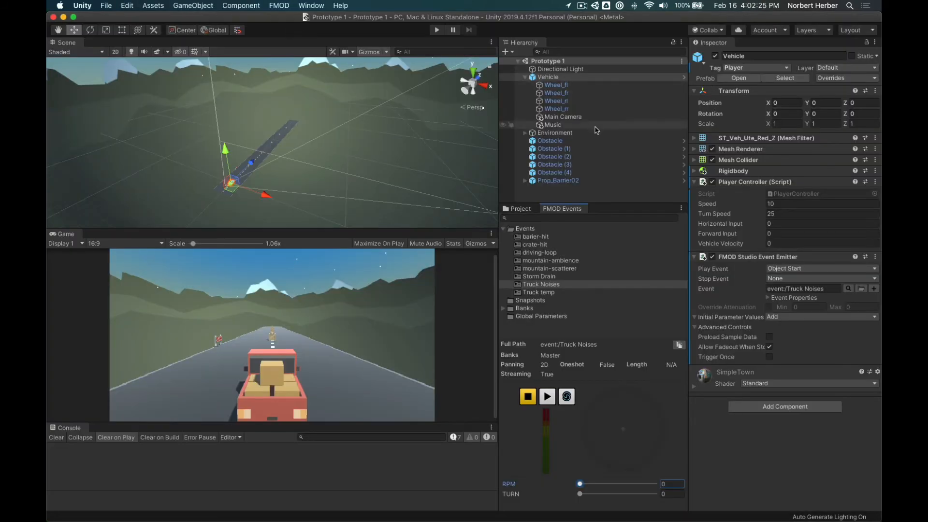
pyautogui.click(557, 78)
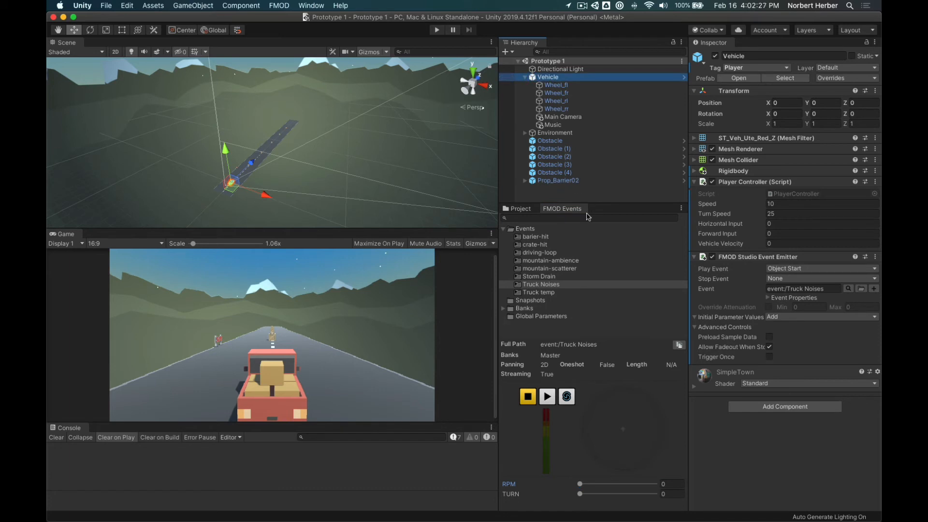
pyautogui.click(523, 209)
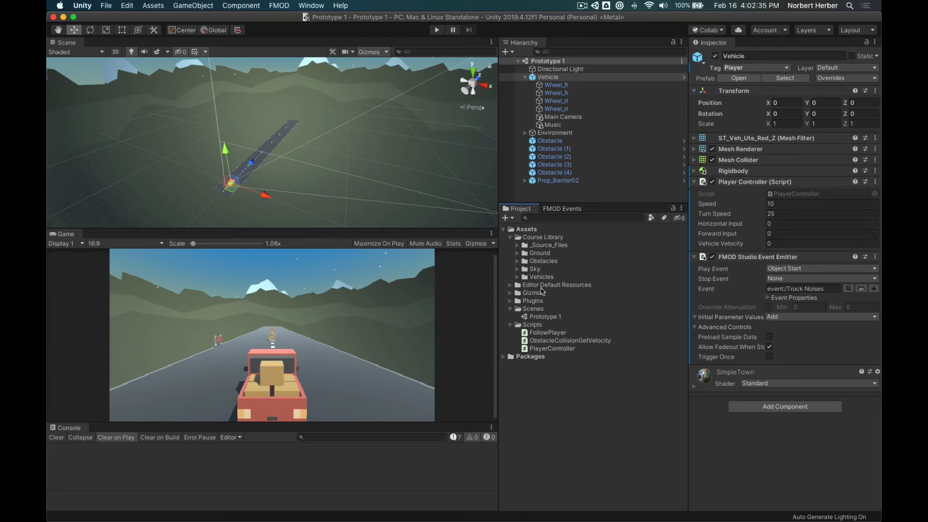
pyautogui.click(548, 349)
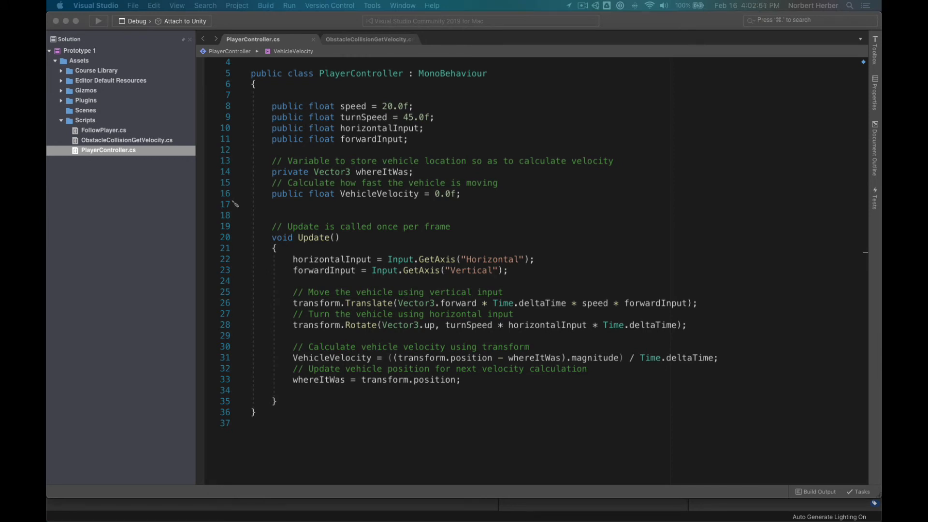
# Step: Declare "public float runRPM = 0.0f;" below the VehicleVelocity variable in the PlayerController class
pyautogui.click(299, 204)
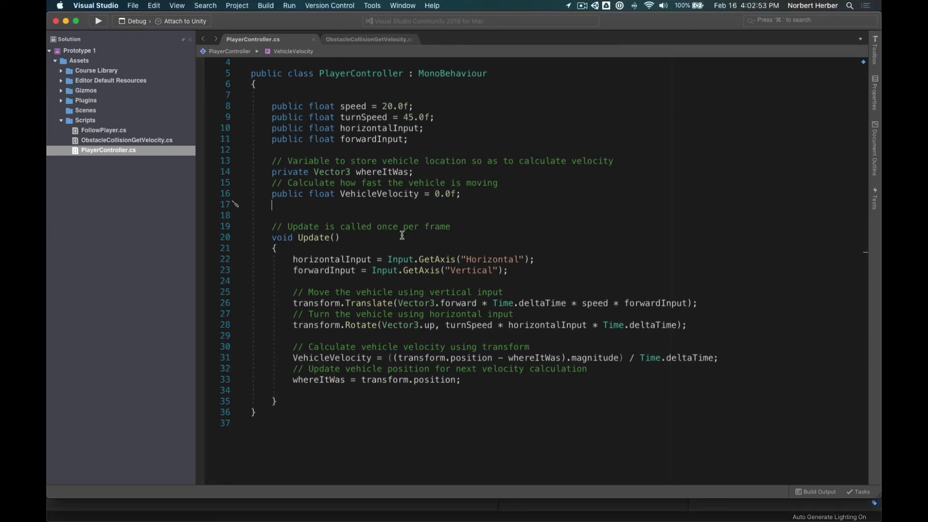
pyautogui.press('Return')
pyautogui.write('public float runRPM = 0.0f;')
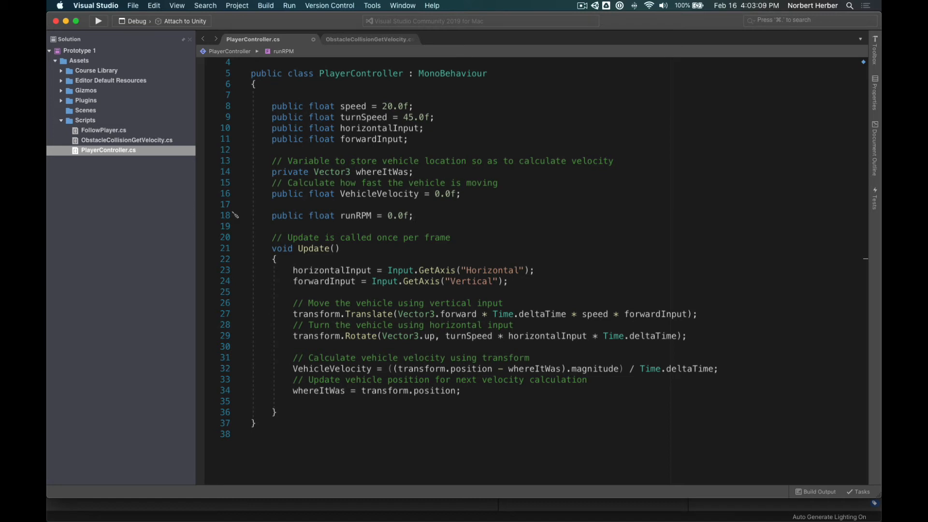
# Step: Add "runRPM = VehicleVelocity * 100;" at the end of Update(), after the whereItWas assignment
pyautogui.press('super+Tab')
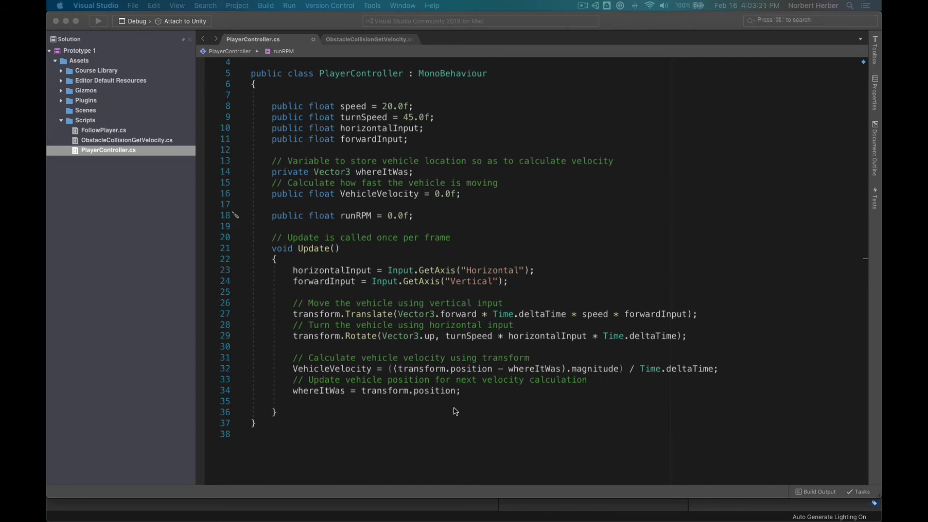
pyautogui.scroll(-2, 456, 412)
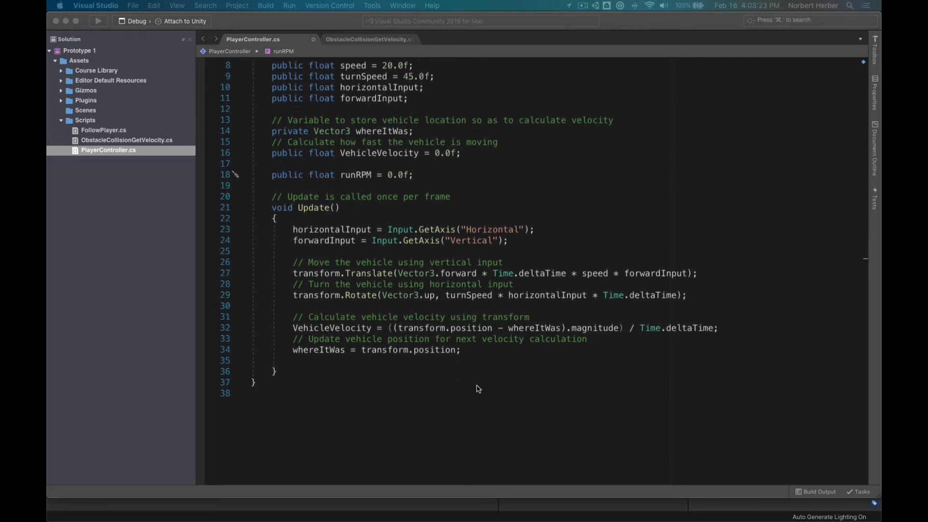
pyautogui.click(475, 349)
pyautogui.press('Return')
pyautogui.press('Return')
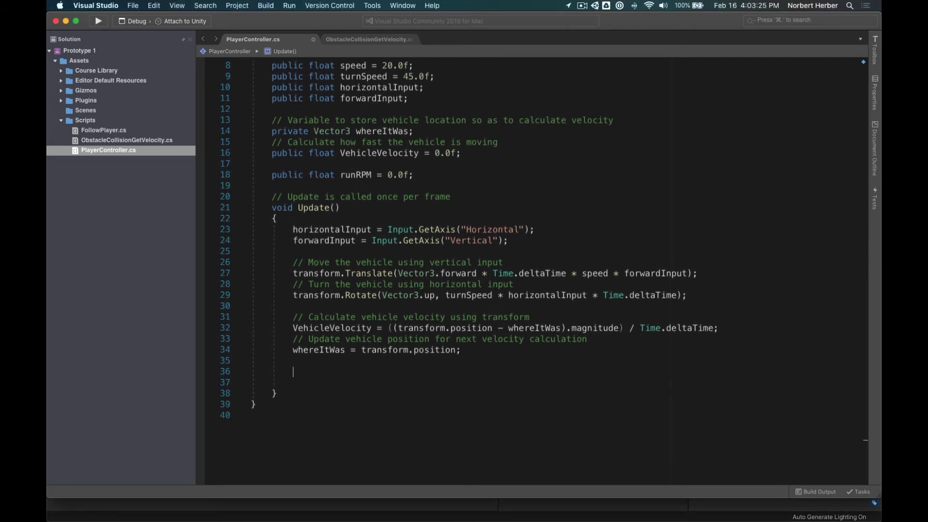
pyautogui.write('runRPM = VehicleVelocity * 100;')
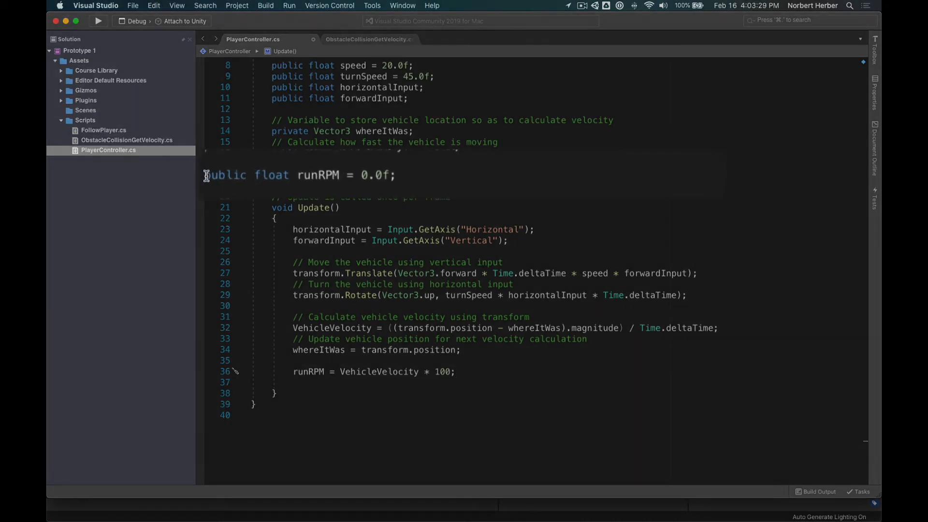
# Step: Add the comment "// variable for current RPM values" above the runRPM declaration
pyautogui.click(206, 176)
pyautogui.press('Return')
pyautogui.press('Up')
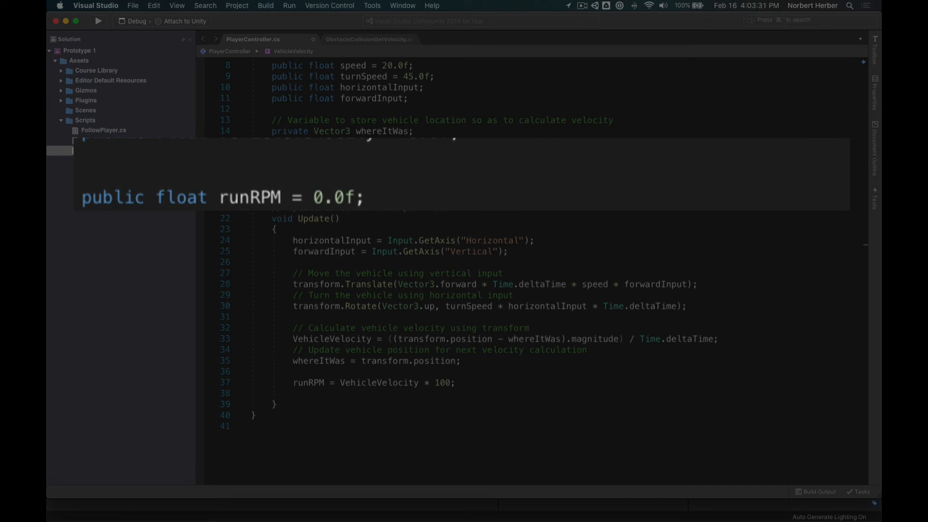
pyautogui.write('// variable for ')
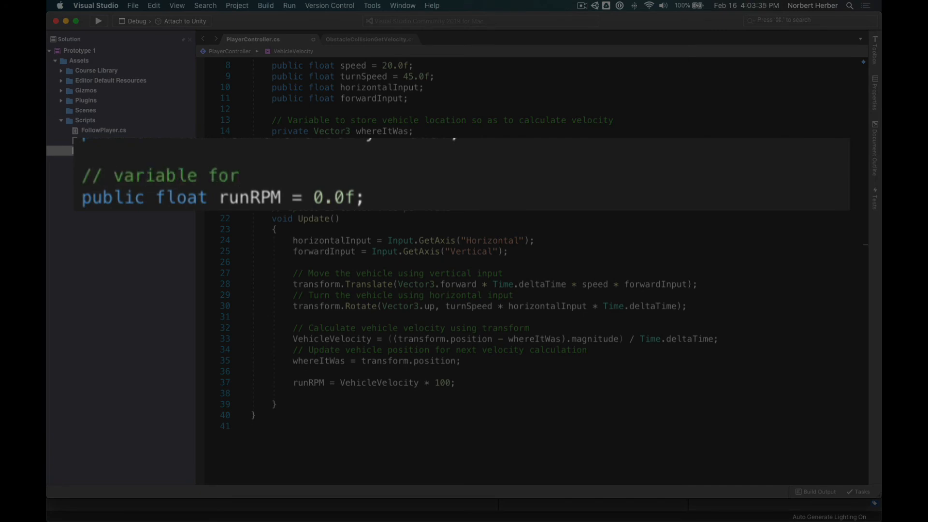
pyautogui.write('current RPN')
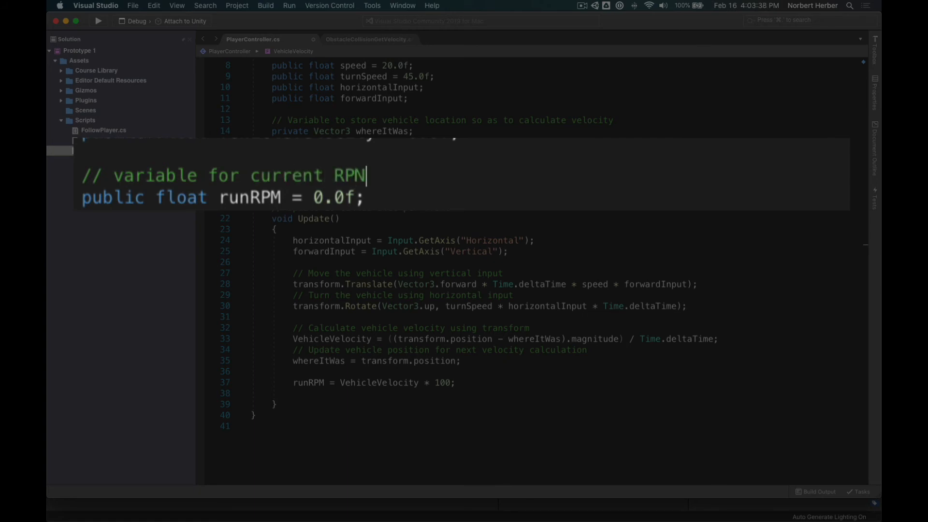
pyautogui.press('BackSpace')
pyautogui.write('M values')
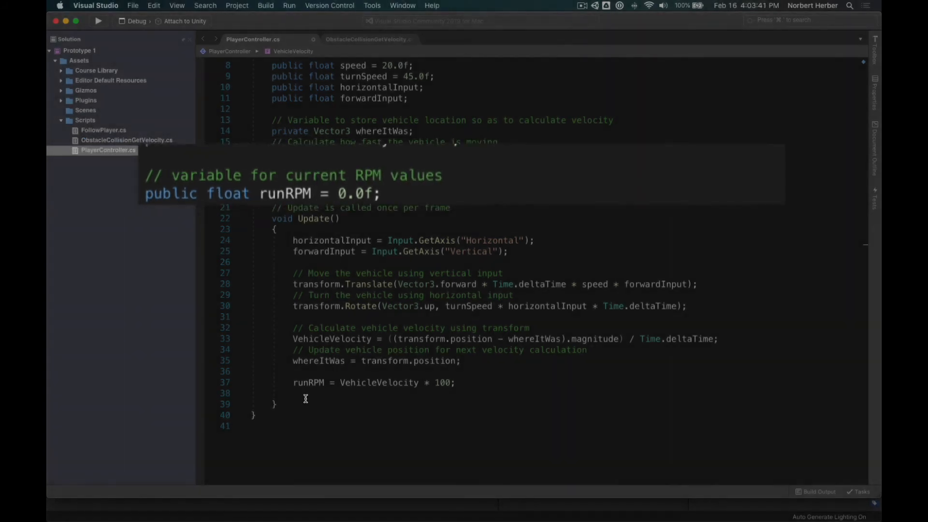
# Step: Add the comment "// calculate and store current RPMs" above the runRPM calculation in Update()
pyautogui.click(295, 383)
pyautogui.press('Return')
pyautogui.press('Up')
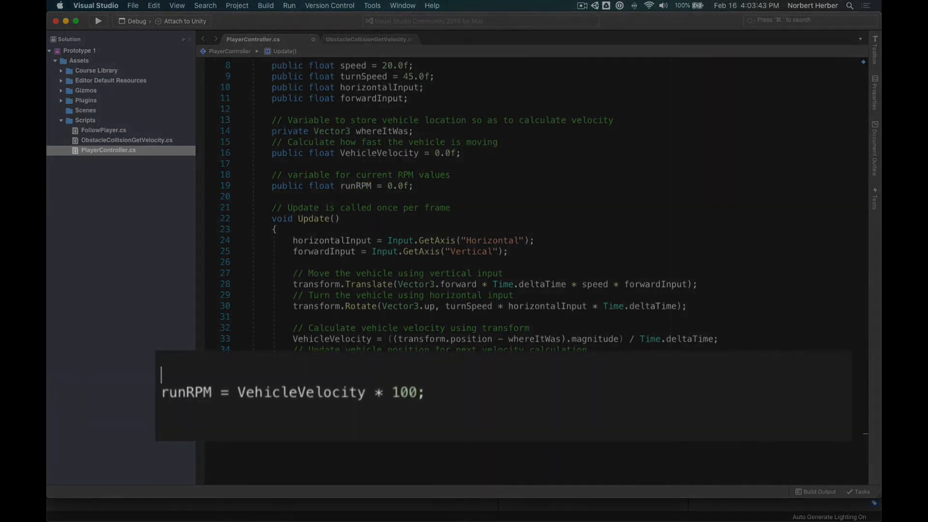
pyautogui.write('// cal')
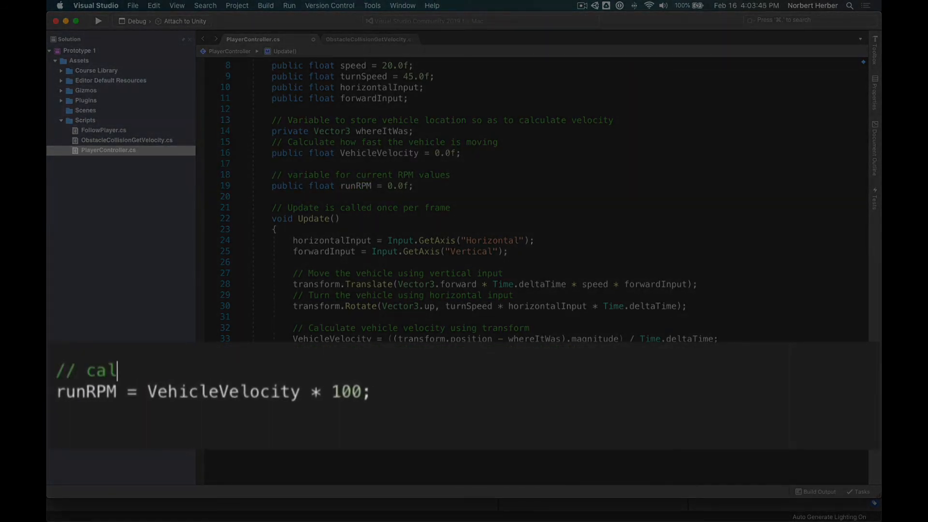
pyautogui.write('culate ')
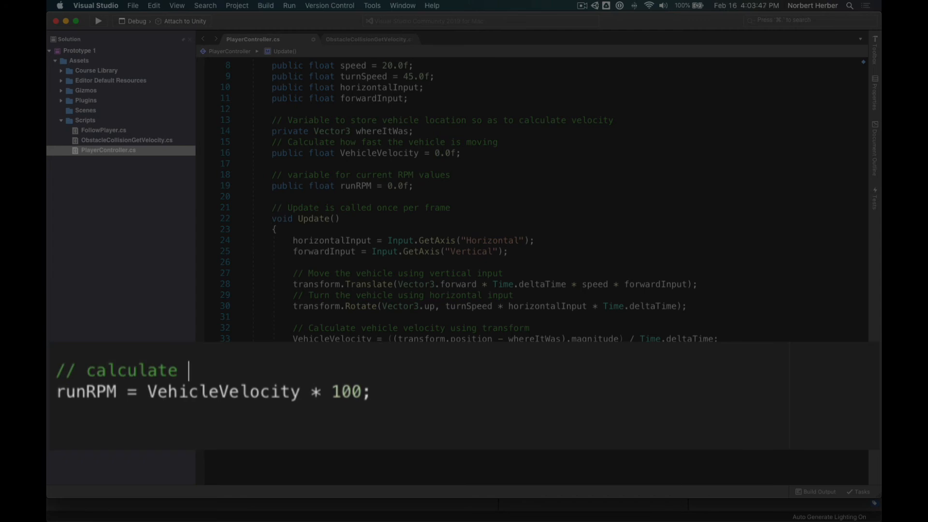
pyautogui.write('and store ')
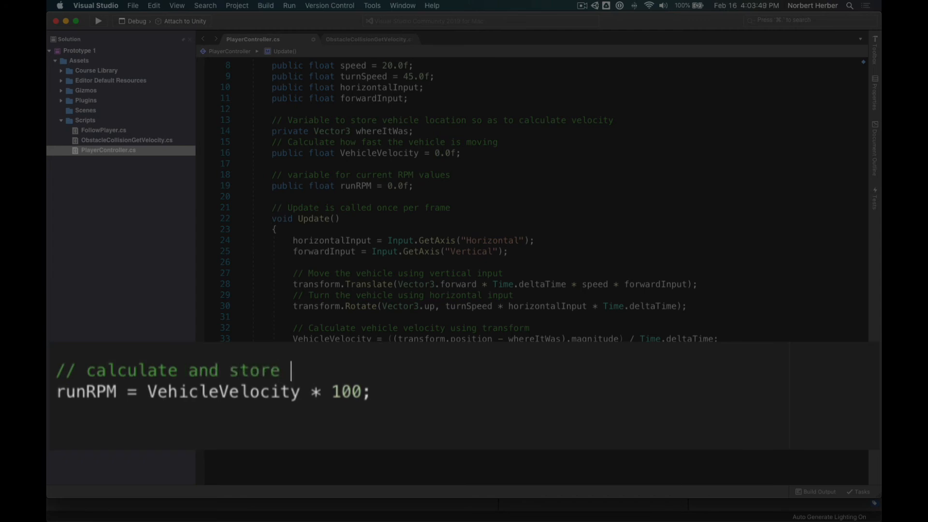
pyautogui.write('current RPM')
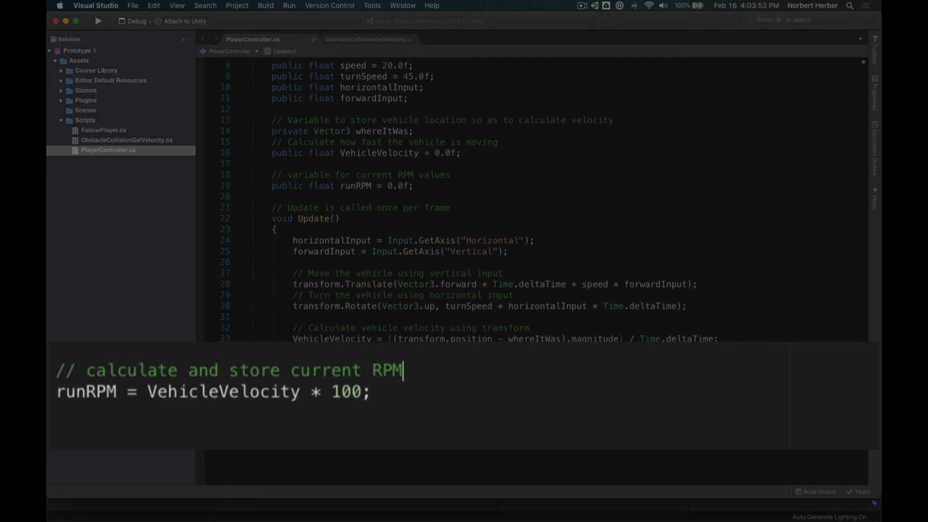
pyautogui.write('s')
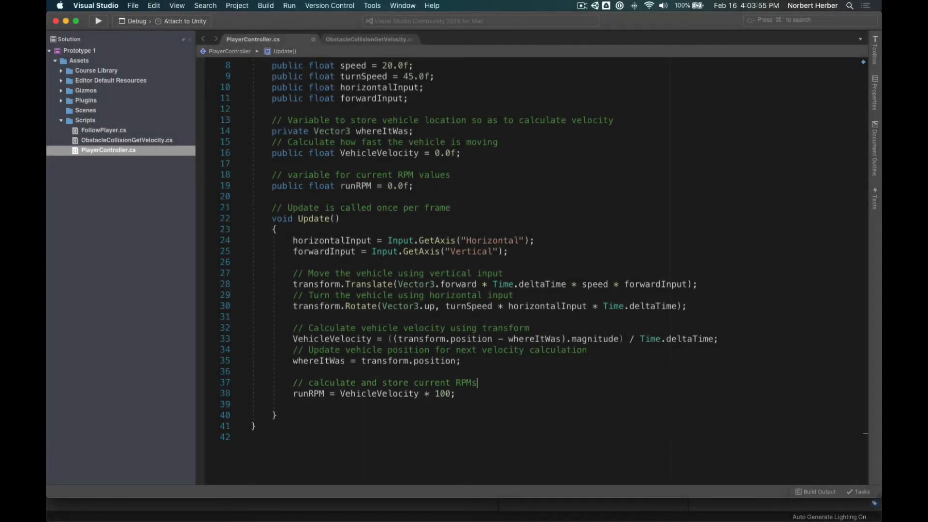
# Step: Below the runRPM calculation, add "var emitter = GetComponent<FMODUnity.StudioEventEmitter>();" and "emitter.SetParameter("RPM", runRPM);" under the comment "// create emitter object"
pyautogui.scroll(-2, 425, 401)
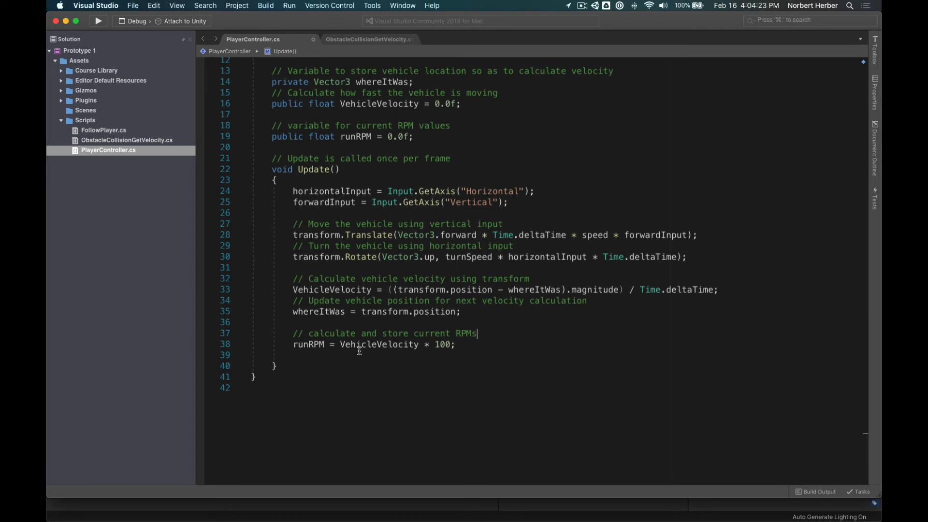
pyautogui.press('super+Tab')
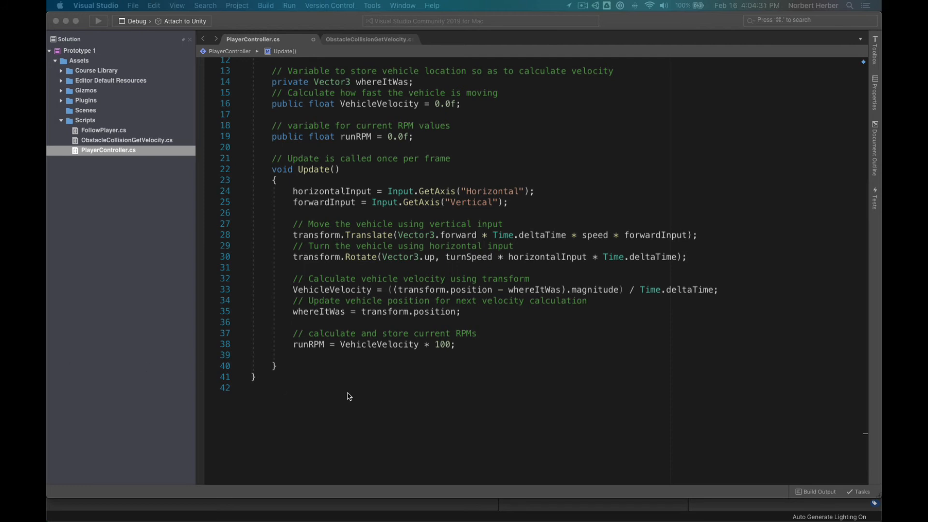
pyautogui.click(462, 349)
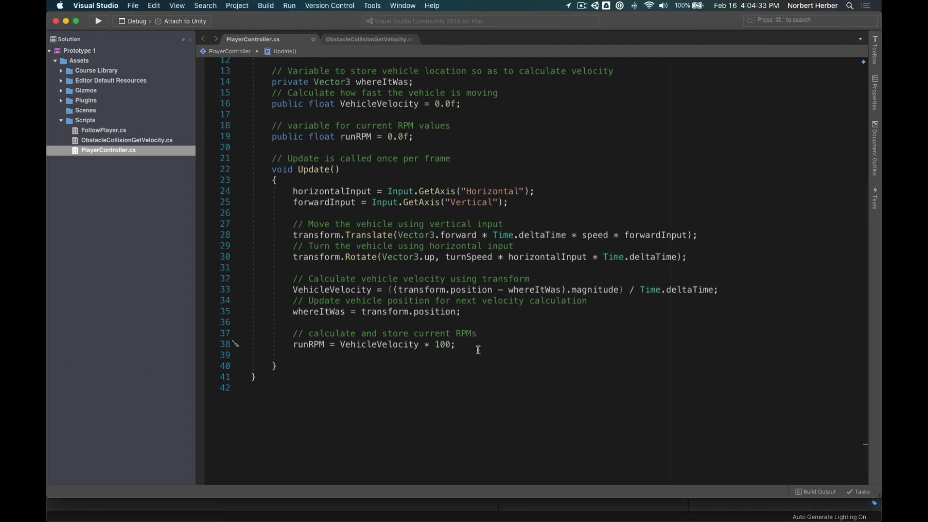
pyautogui.press('Return')
pyautogui.press('Return')
pyautogui.write('var emitter = GetComponent<FMODUnity.StudioEventEmitter>(); emitter.SetParameter("RPM", runRPM);')
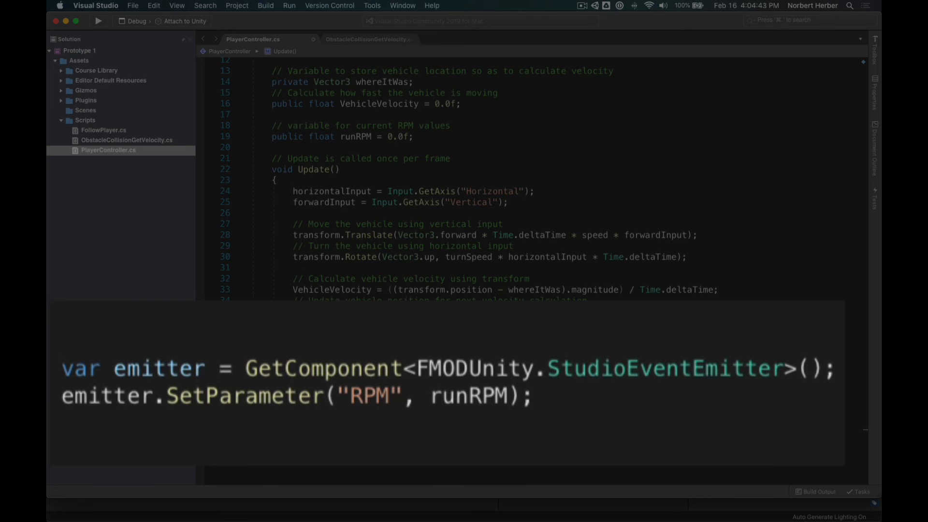
pyautogui.write('// create emit')
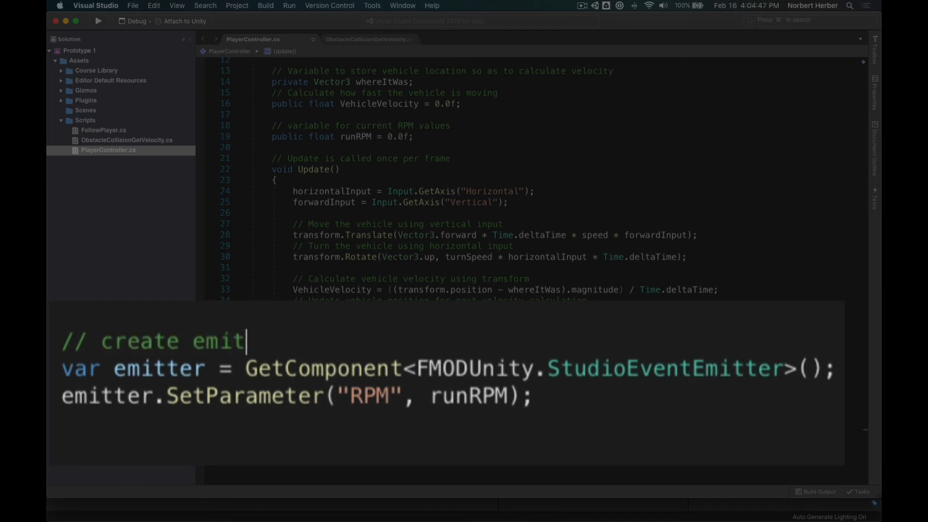
pyautogui.write('ter object')
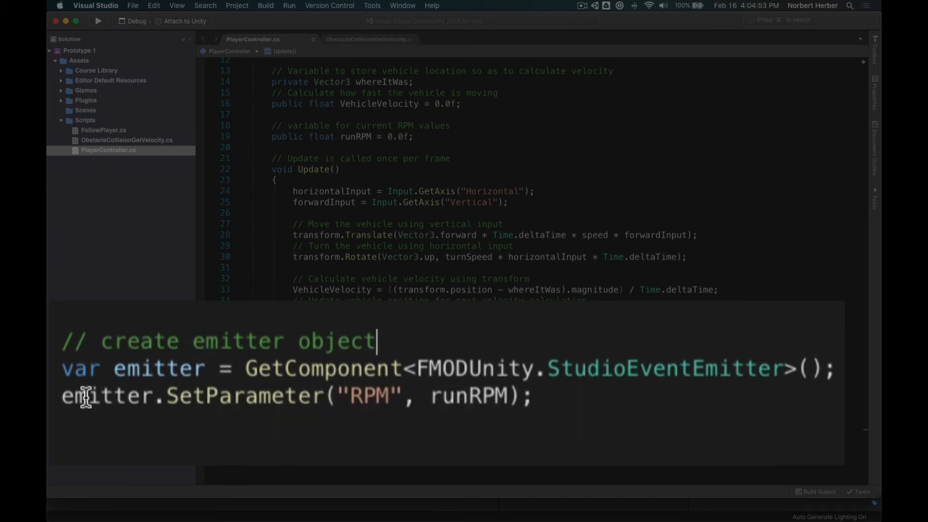
# Step: Add the comment "// apply RPM values to RPM parameter in FMOD" above the emitter.SetParameter line and save the script
pyautogui.doubleClick(68, 395)
pyautogui.press('Left')
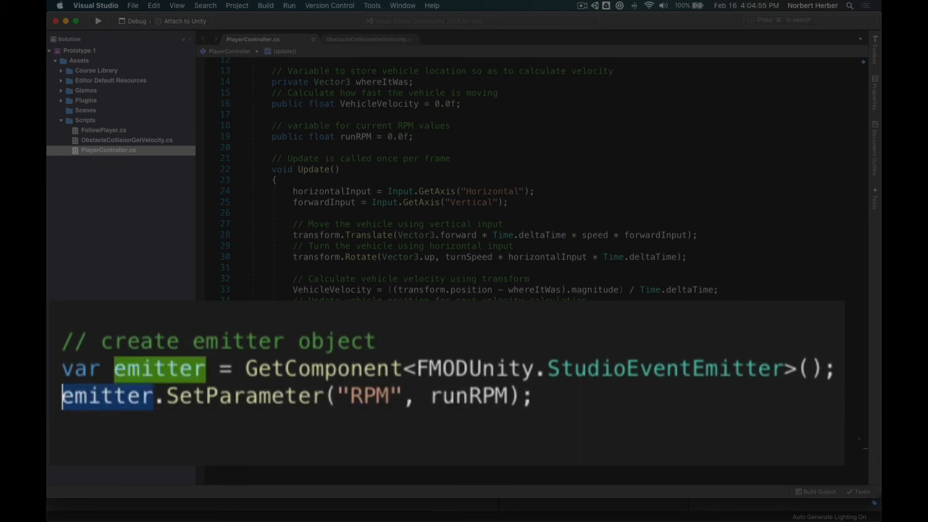
pyautogui.press('Return')
pyautogui.press('Up')
pyautogui.write('// ')
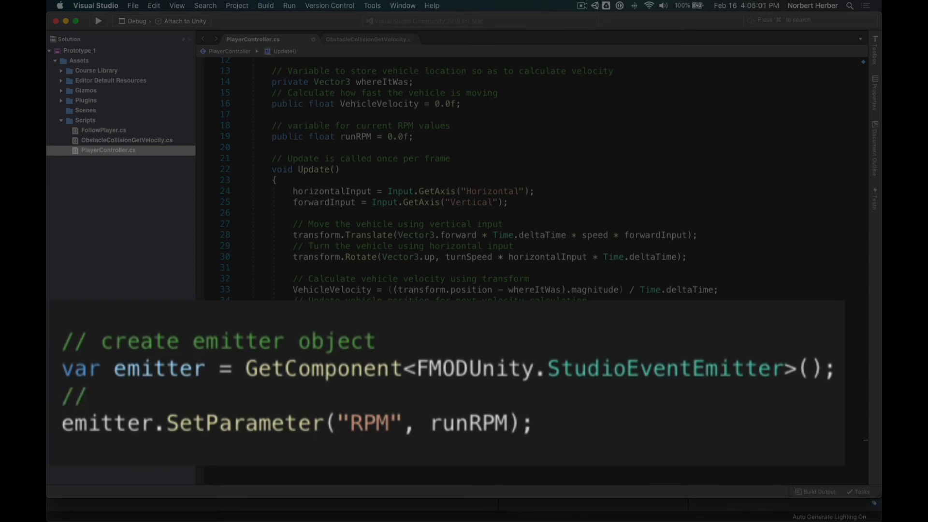
pyautogui.write('apply')
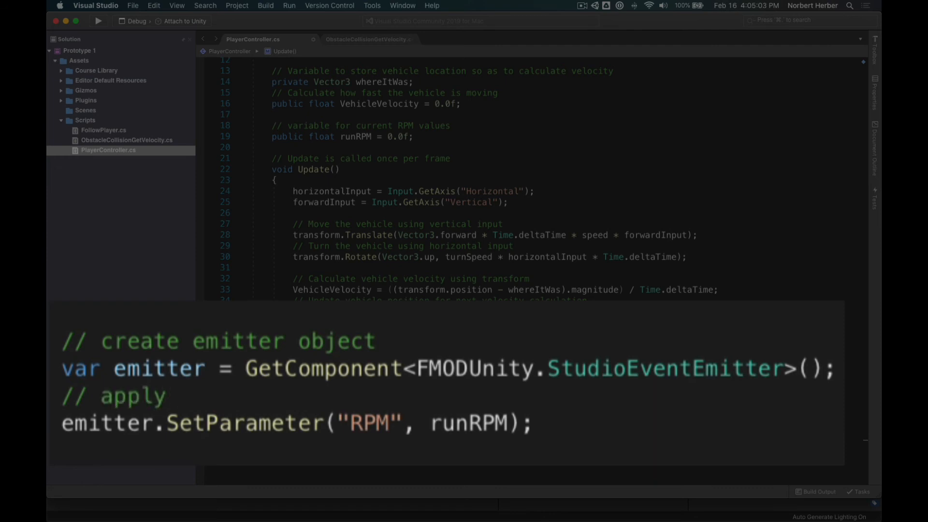
pyautogui.write(' RPM RPM values')
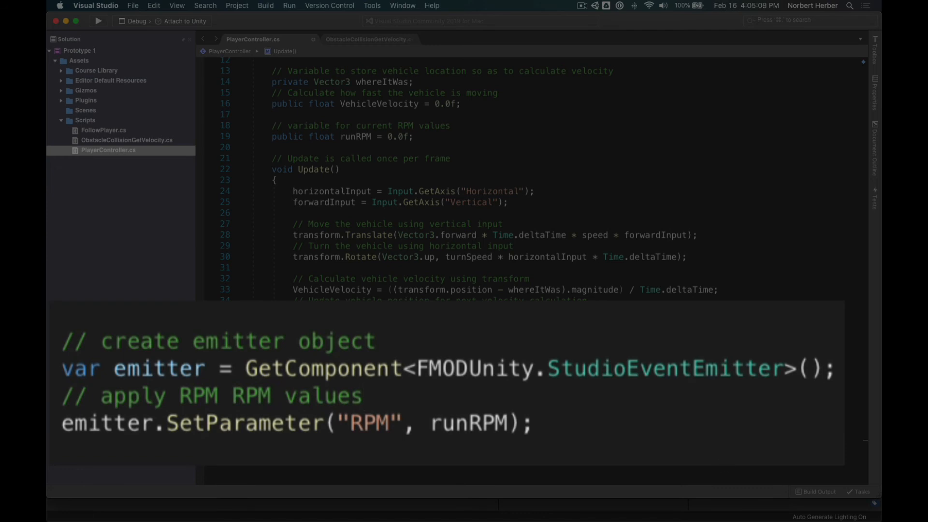
pyautogui.doubleClick(257, 396)
pyautogui.press('BackSpace')
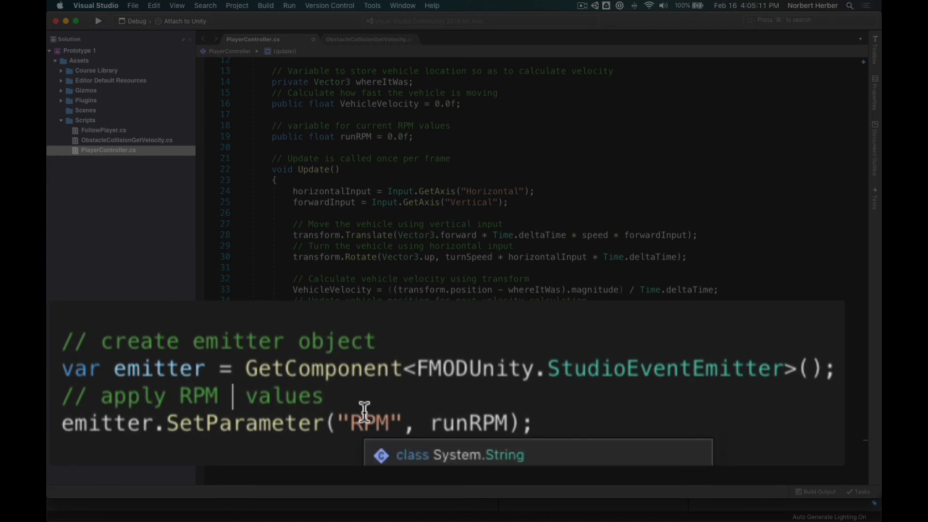
pyautogui.click(348, 400)
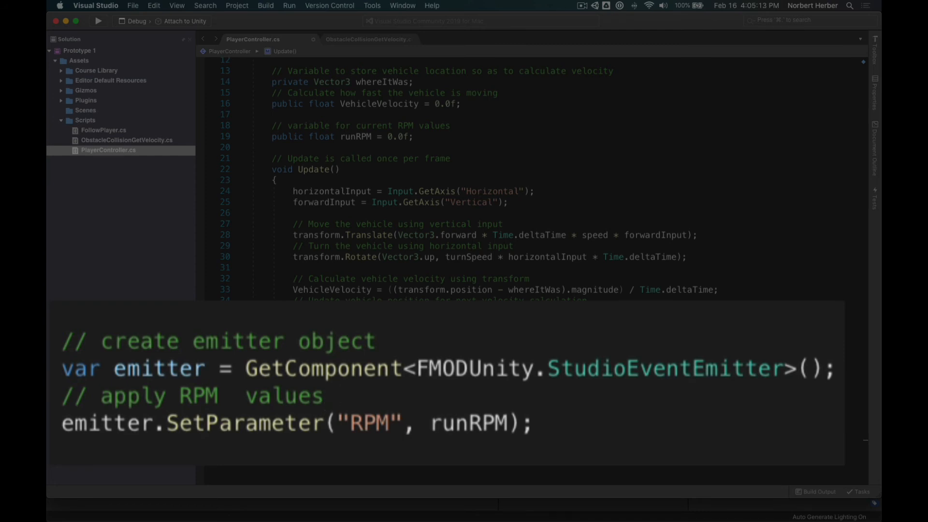
pyautogui.write('to RPM parameter')
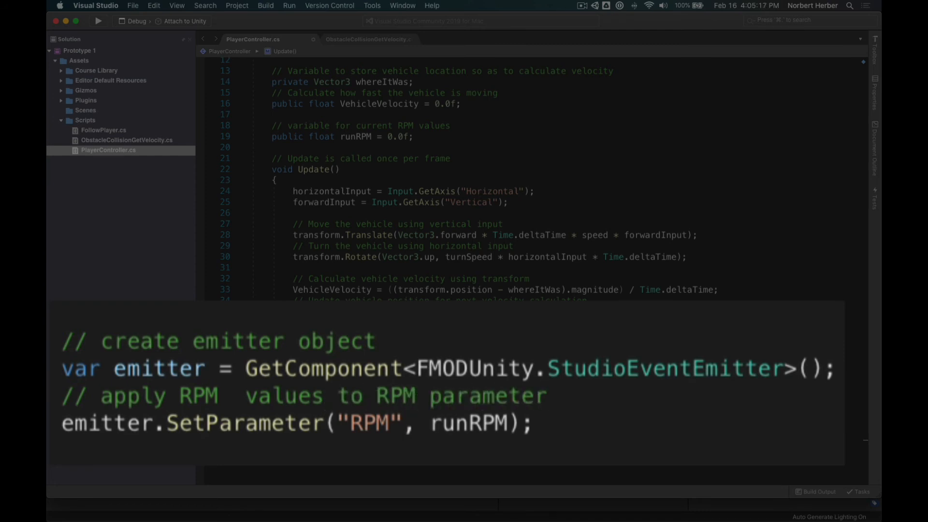
pyautogui.write(' in FMOD')
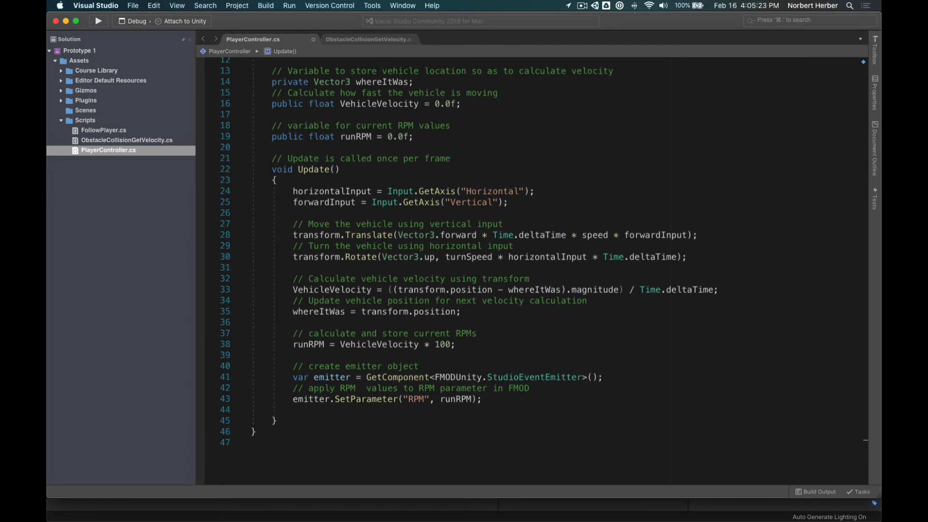
pyautogui.press('super+s')
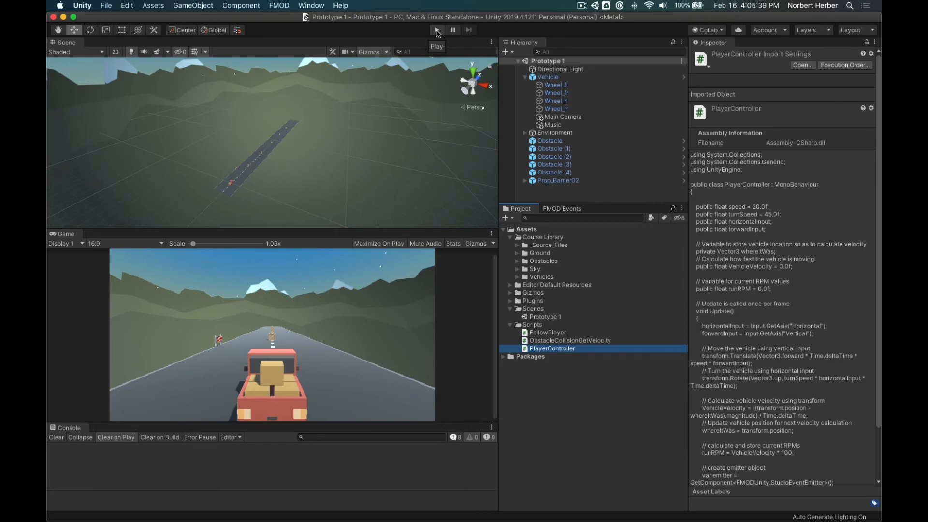
# Step: Play-test the scene in Unity by driving the truck forward along the road with right turns past the obstacles, and stop the game
pyautogui.click(436, 31)
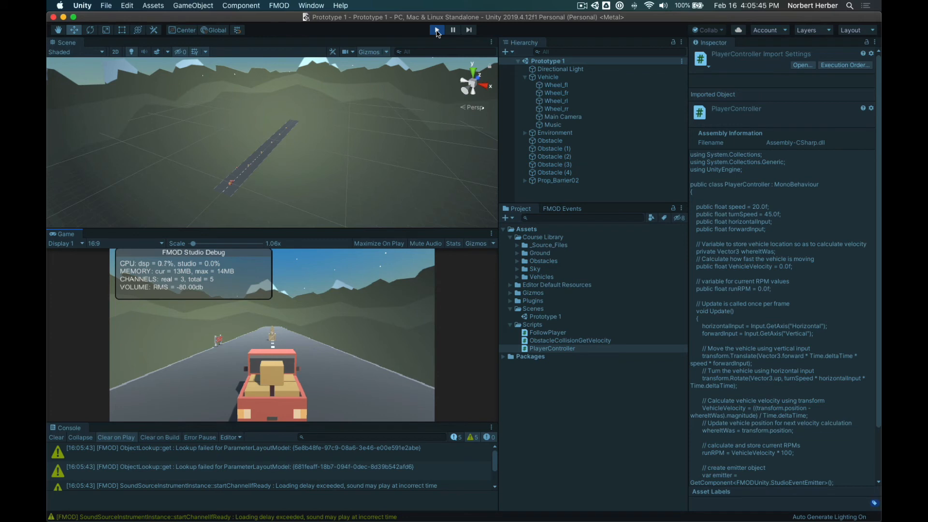
pyautogui.press('Up')
pyautogui.press('Up')
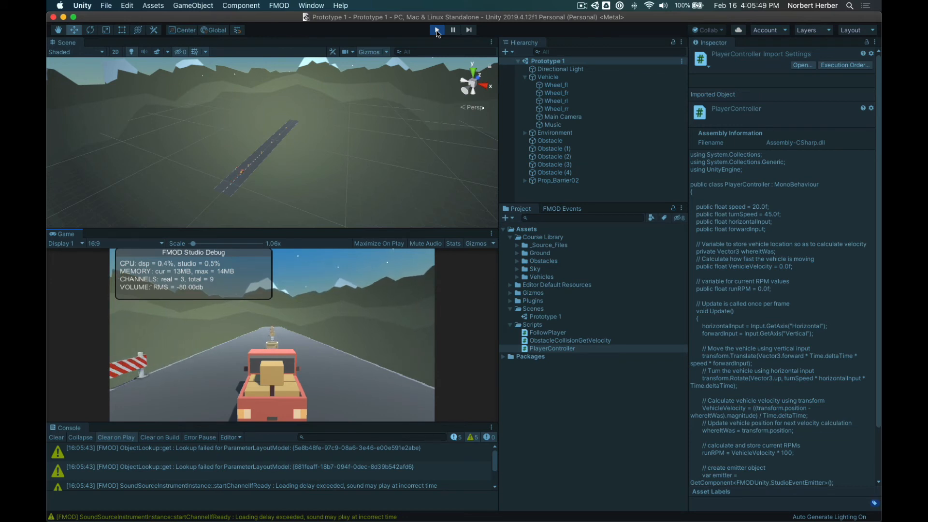
pyautogui.press('Up')
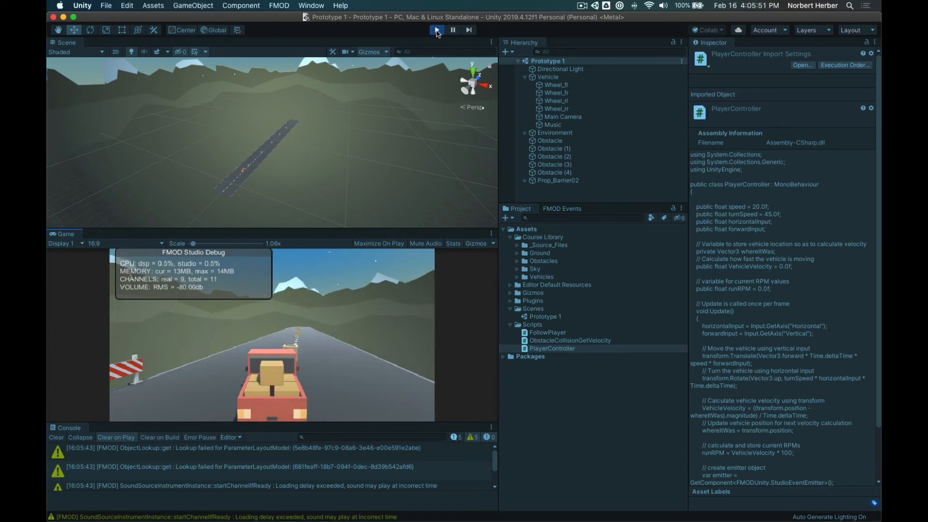
pyautogui.press('Up')
pyautogui.press('Right')
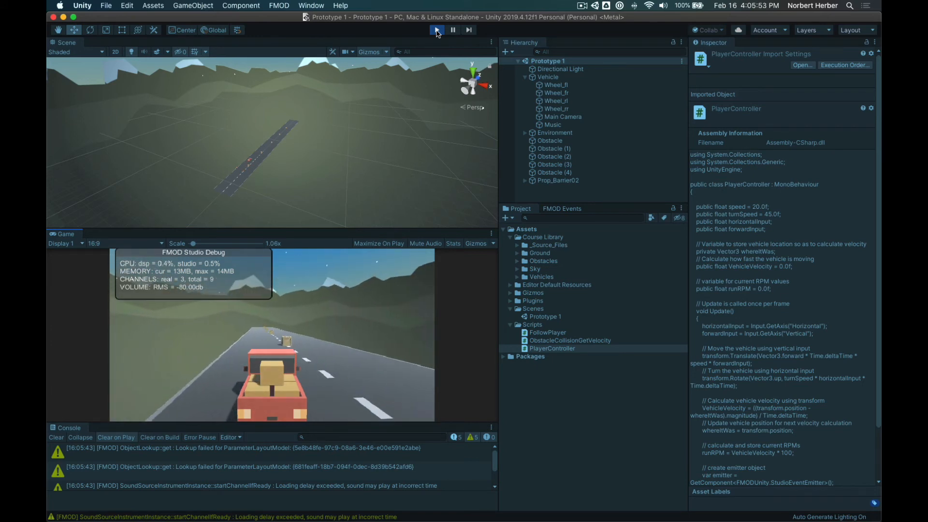
pyautogui.press('Up')
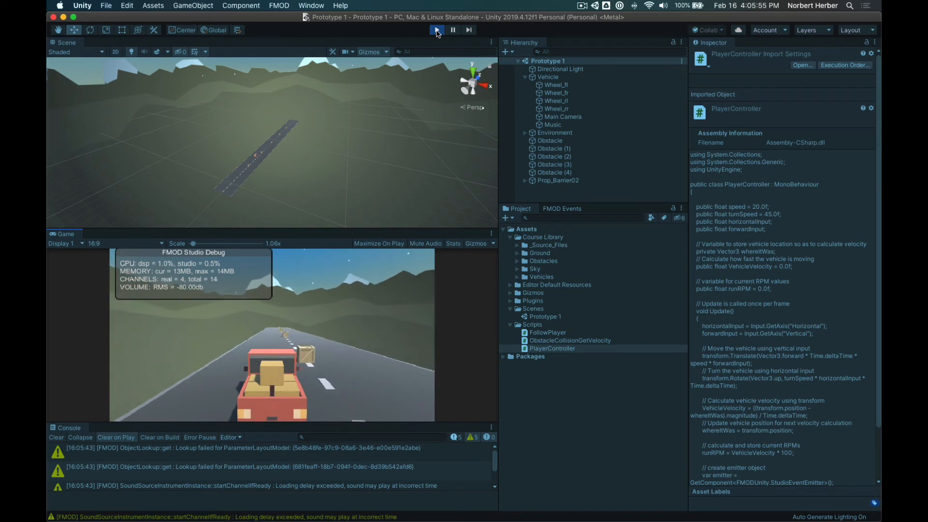
pyautogui.press('Up')
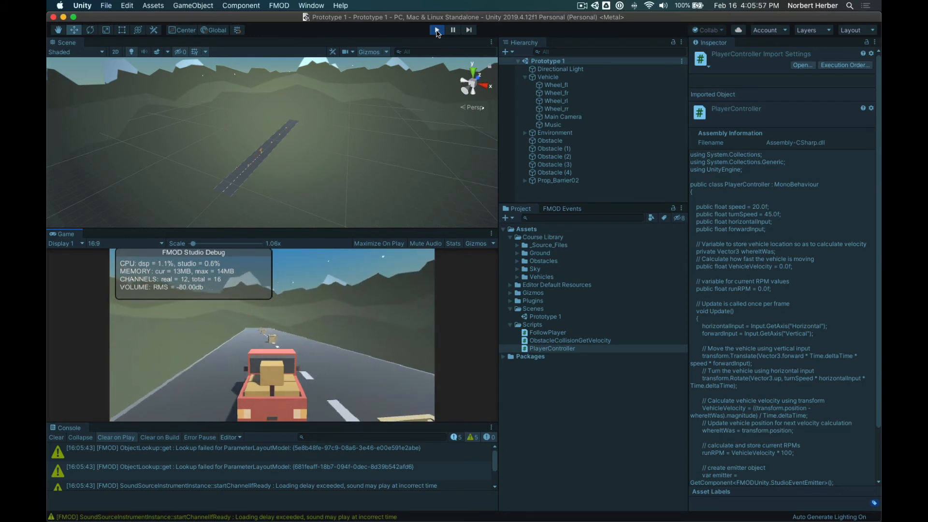
pyautogui.press('Right')
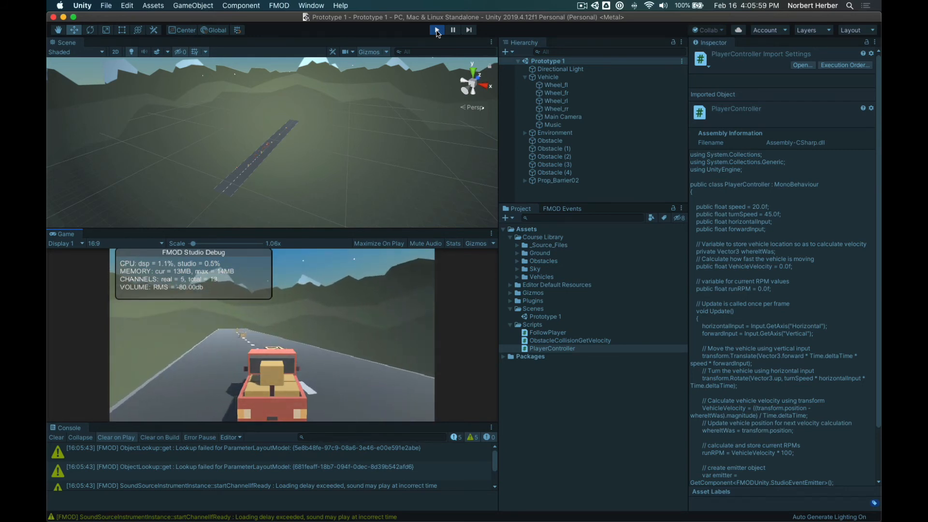
pyautogui.press('Up')
pyautogui.press('Up')
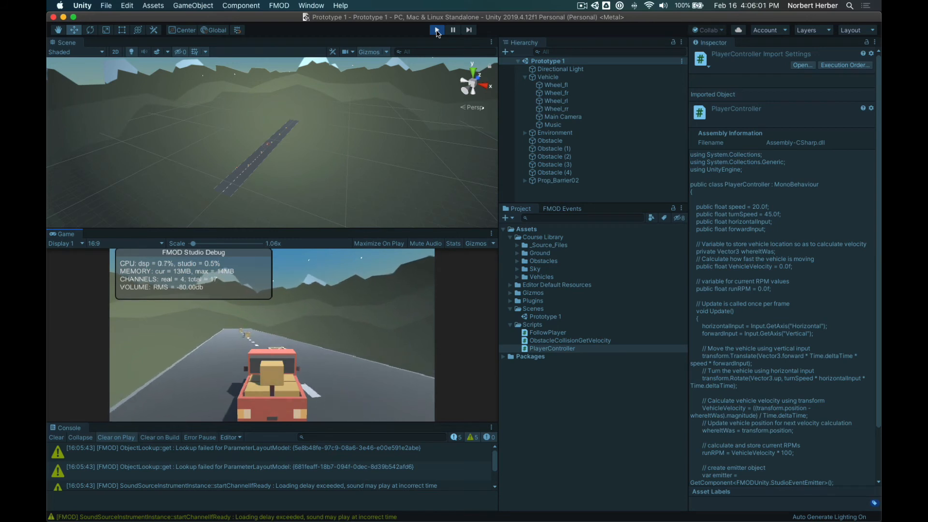
pyautogui.press('Up')
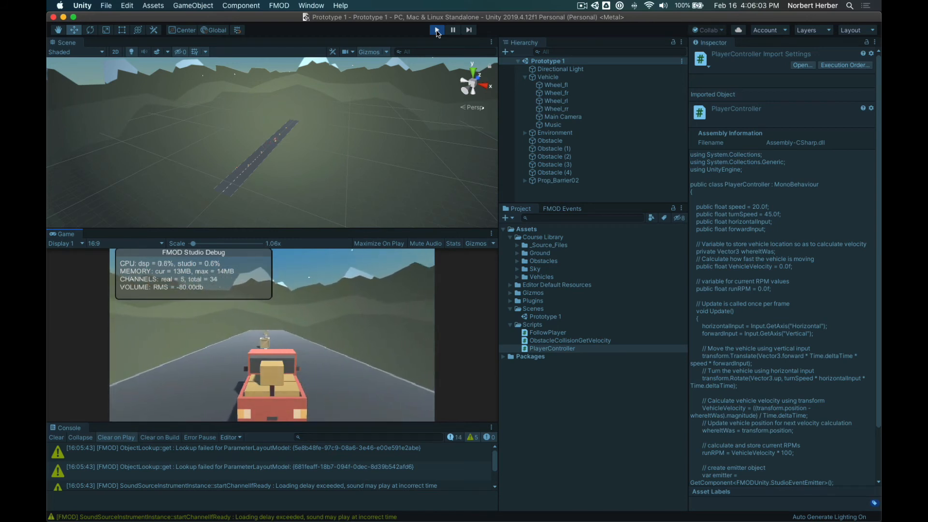
pyautogui.press('Up')
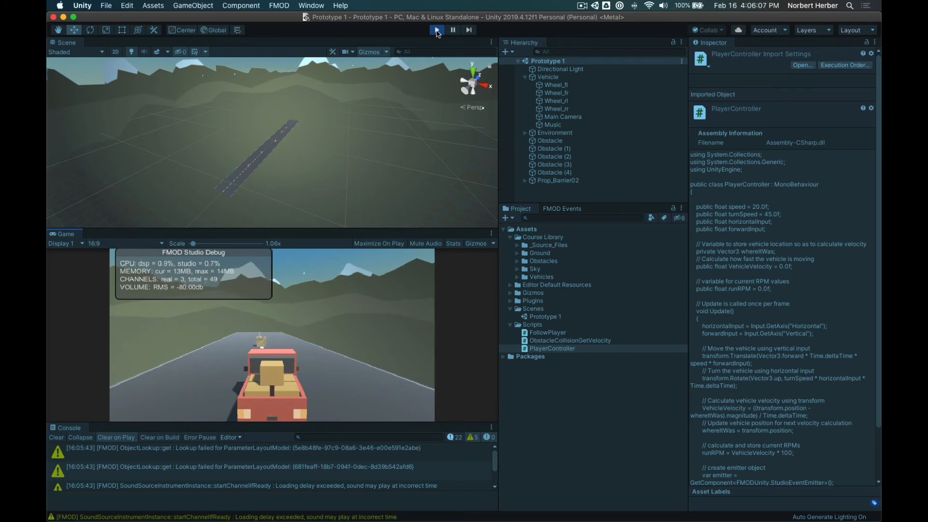
pyautogui.click(437, 31)
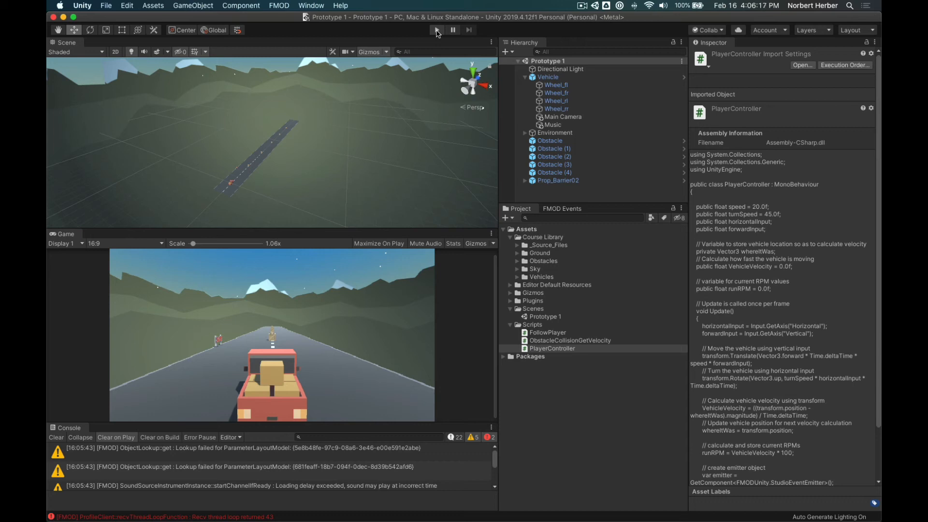
# Step: Switch to FMOD Studio and show the Tires track on the TURN parameter sheet of the Truck Noises event
pyautogui.press('super+Tab')
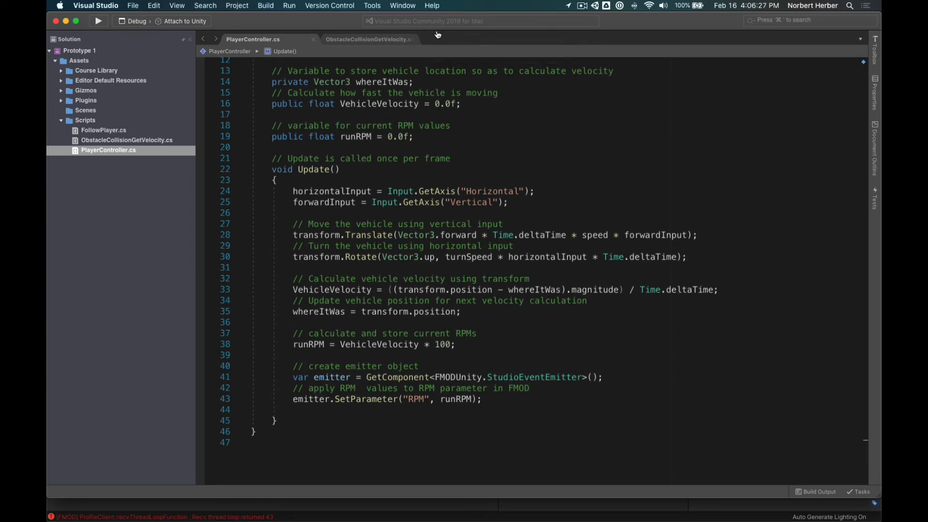
pyautogui.press('super+Tab')
pyautogui.scroll(5, 522, 193)
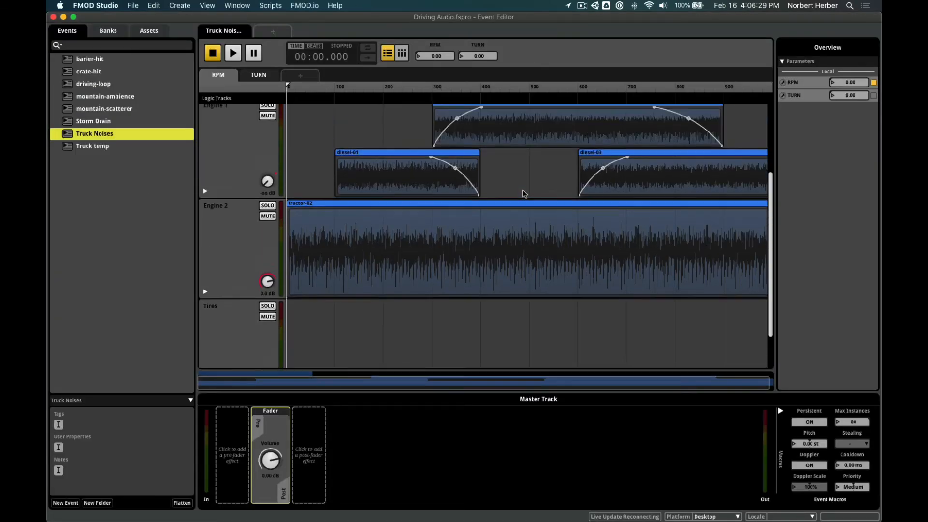
pyautogui.click(258, 75)
pyautogui.scroll(-4, 455, 207)
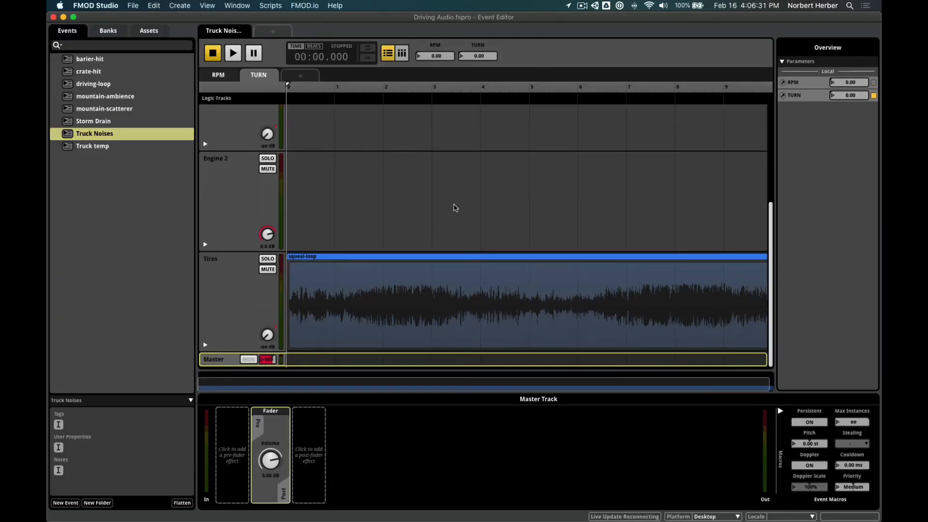
# Step: Expand the Tires track's automation and examine its Volume curve and the squeal-loop instrument across the TURN range
pyautogui.click(203, 344)
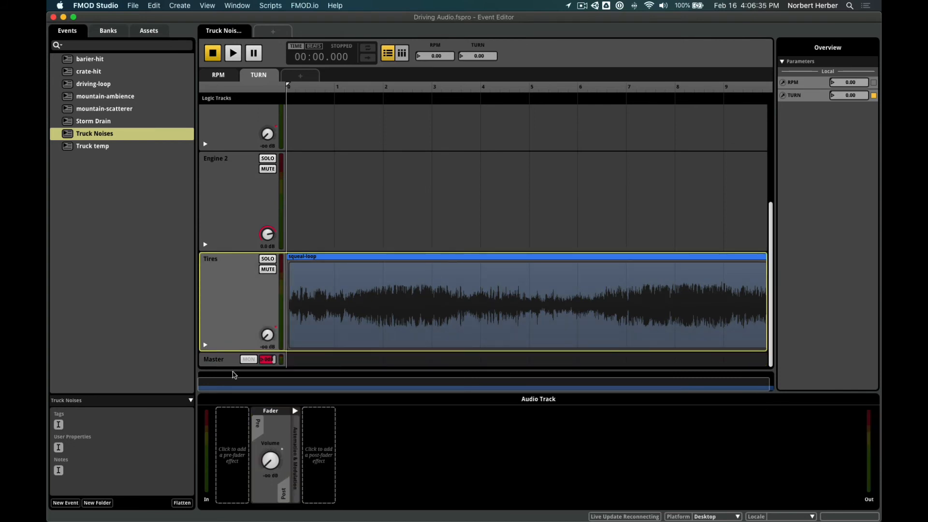
pyautogui.click(205, 345)
pyautogui.scroll(-2, 414, 286)
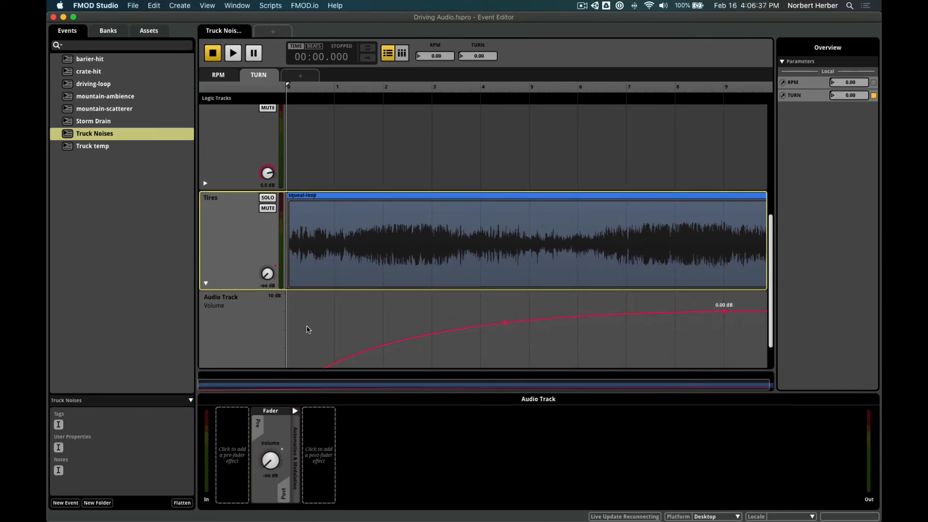
pyautogui.scroll(-1, 315, 316)
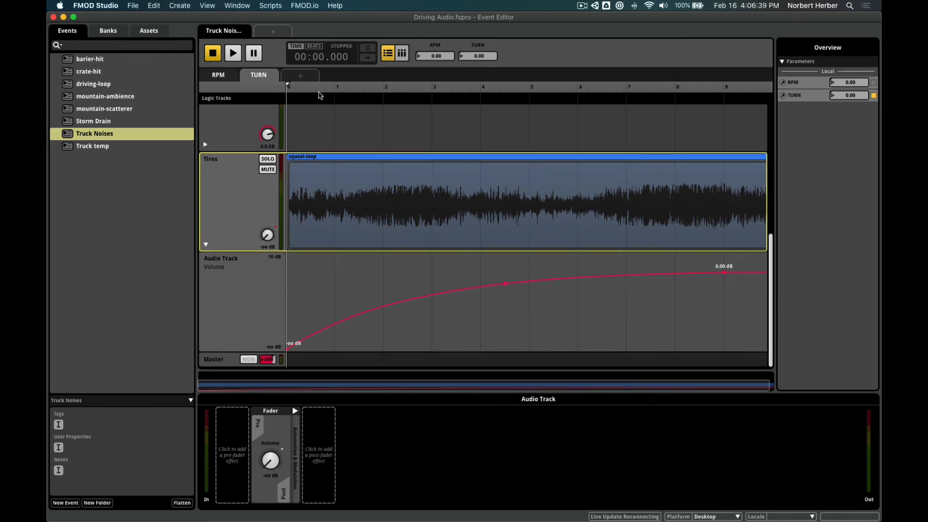
pyautogui.scroll(1, 333, 123)
pyautogui.scroll(-1, 333, 122)
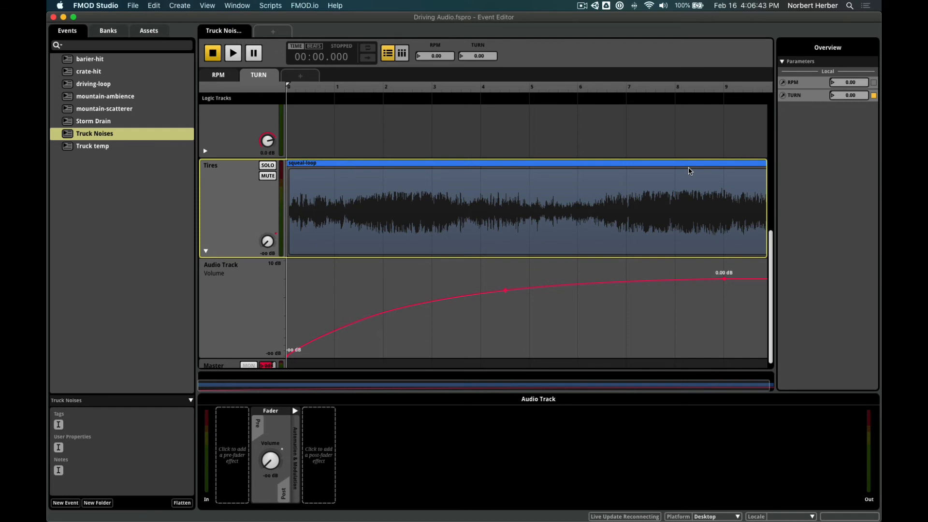
pyautogui.scroll(11, 652, 166)
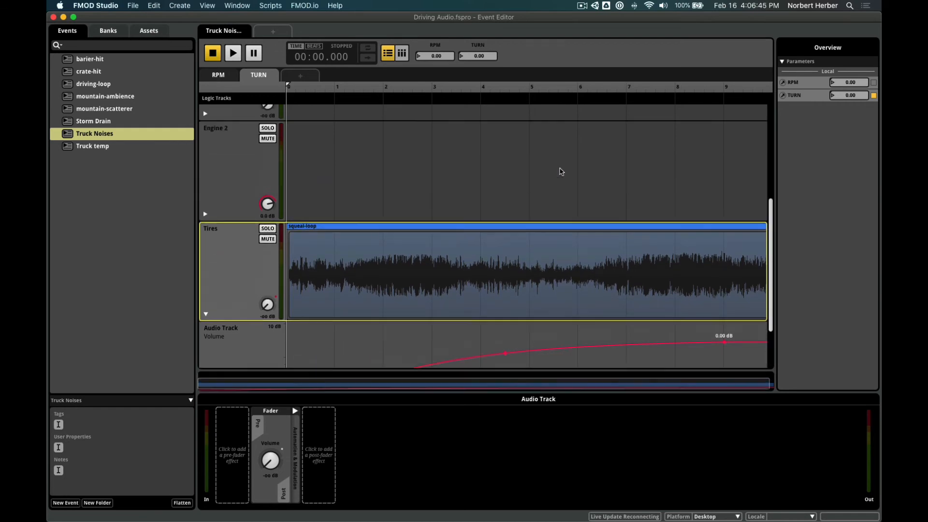
pyautogui.scroll(-5, 471, 184)
pyautogui.scroll(-6, 477, 190)
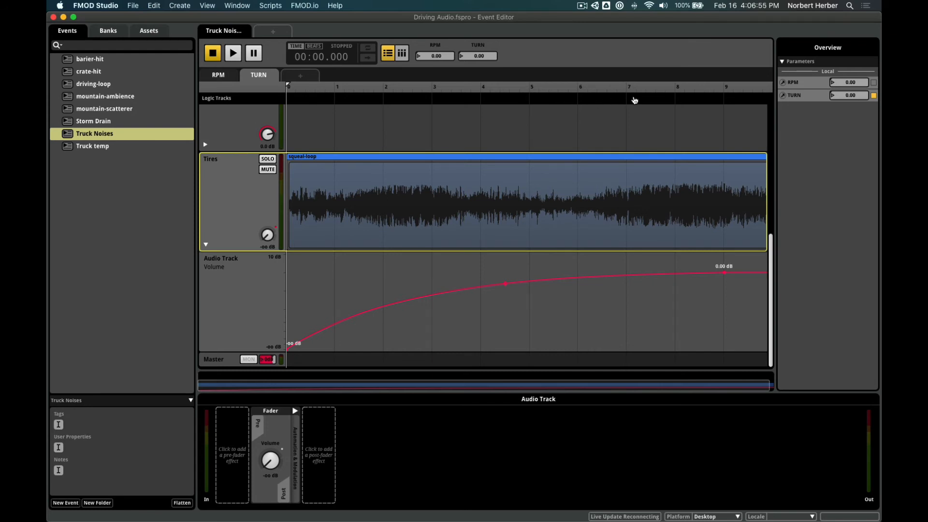
# Step: Switch to Visual Studio and add if blocks after the RPM call, setting "turn" to 10f for Horizontal plus Vertical input and 0f without Horizontal
pyautogui.press('super+Tab')
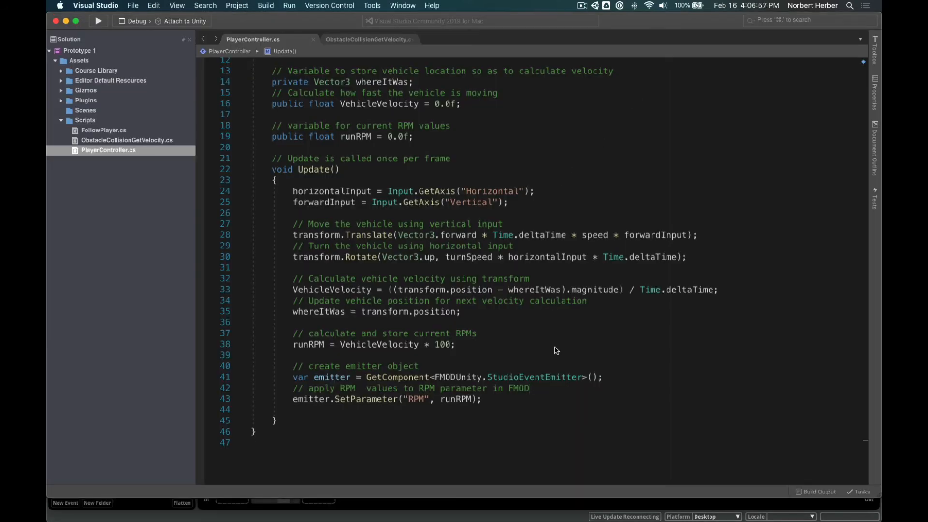
pyautogui.scroll(-5, 566, 328)
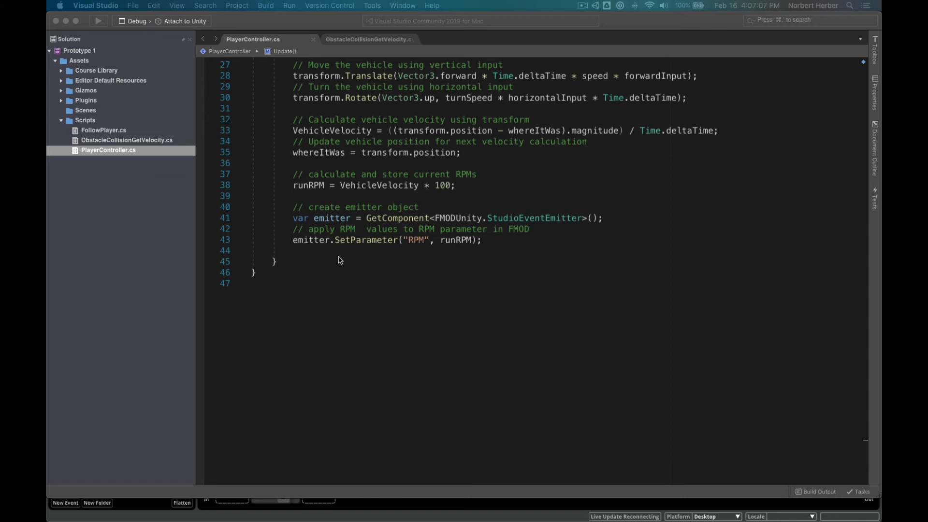
pyautogui.click(304, 250)
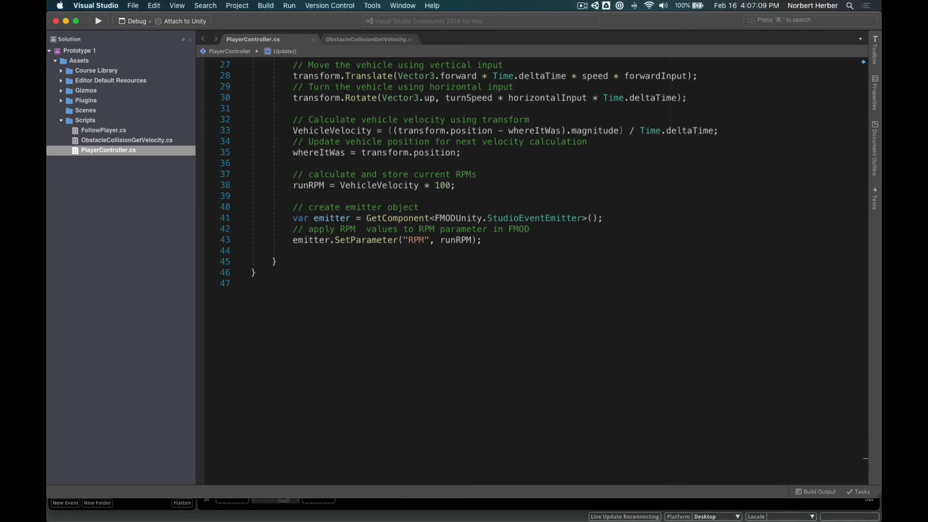
pyautogui.press('Return')
pyautogui.write('if (Input.GetButton("Horizontal") && Input.GetButton("Vertical")) {     emitter.SetParameter("turn", 10f); } if (!Input.GetButton("Horizontal")) {     emitter.SetParameter("turn", 0f); }')
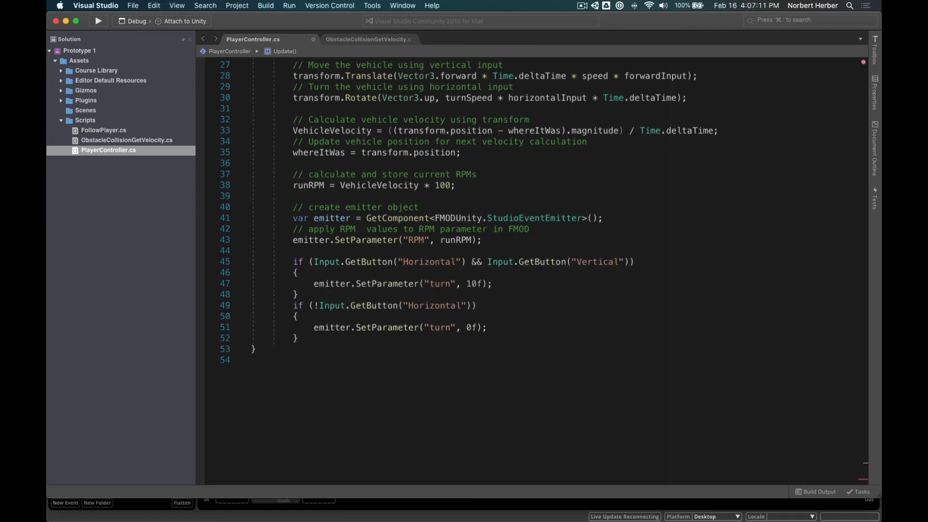
# Step: Add the missing closing brace of the Update method on a new line after the second if block
pyautogui.press('Down')
pyautogui.press('Down')
pyautogui.press('Up')
pyautogui.scroll(5, 390, 265)
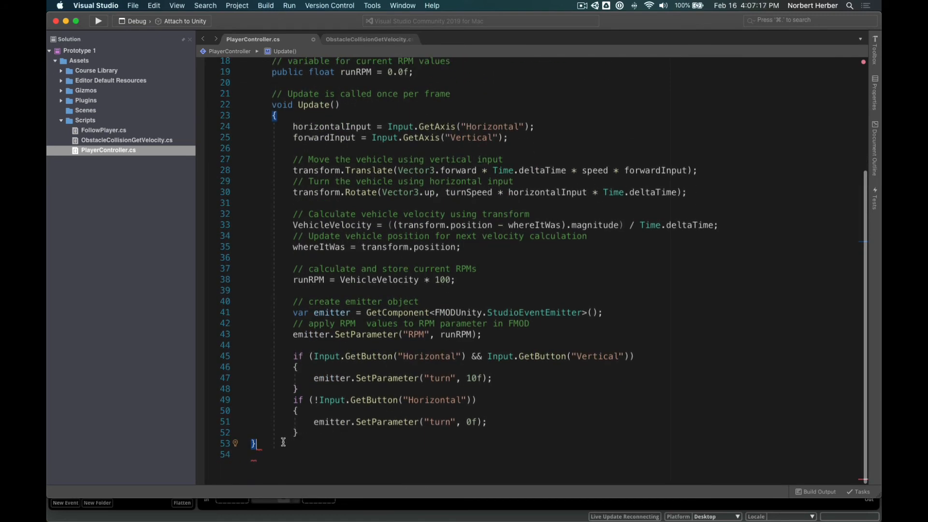
pyautogui.click(314, 435)
pyautogui.press('Return')
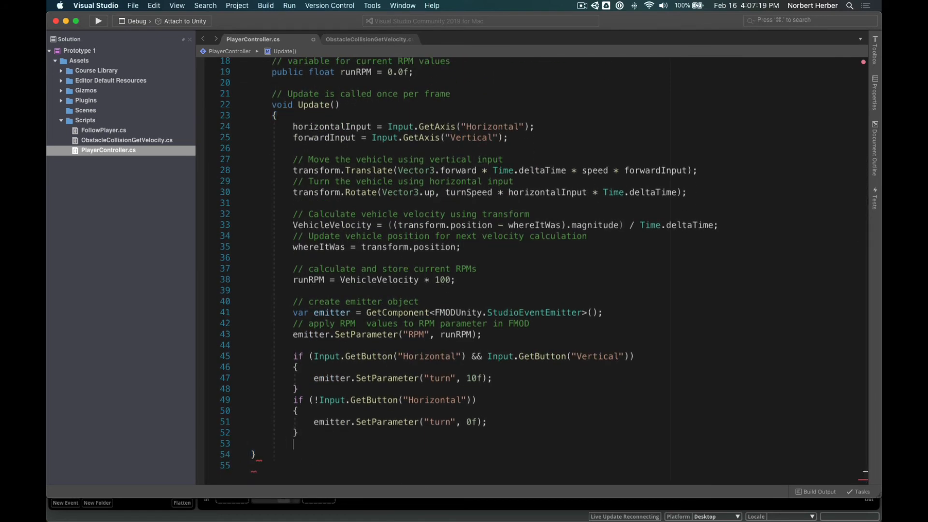
pyautogui.write('}')
pyautogui.scroll(-3, 375, 440)
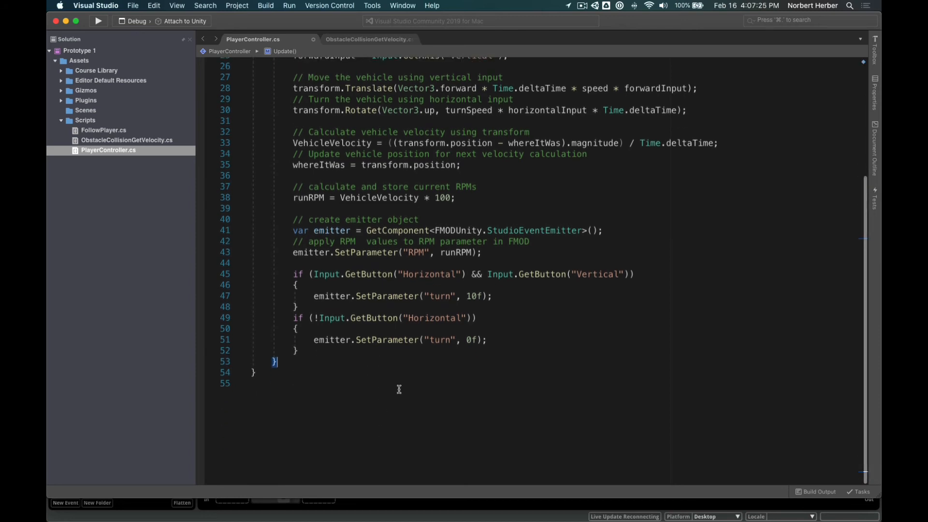
# Step: Add the comment "// checks input: are we driving? are we turning?" above the first if statement
pyautogui.doubleClick(296, 275)
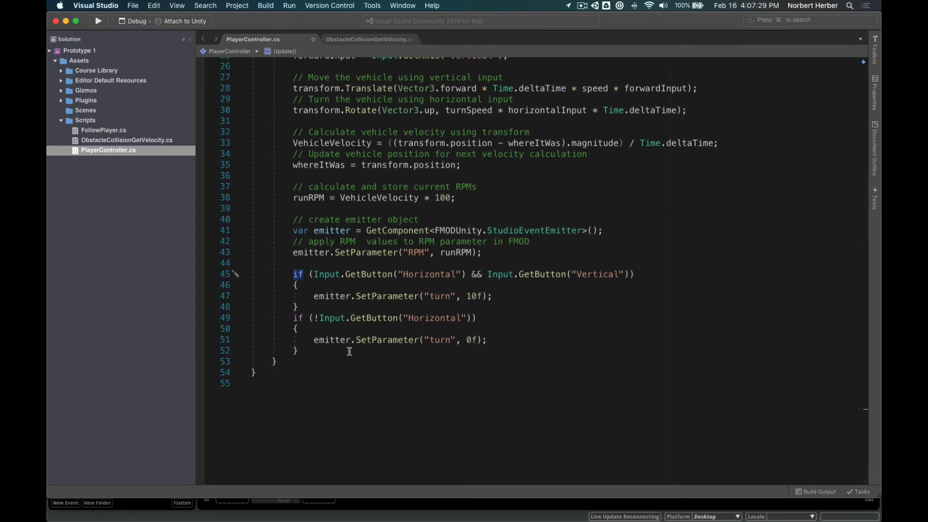
pyautogui.press('Up')
pyautogui.press('Return')
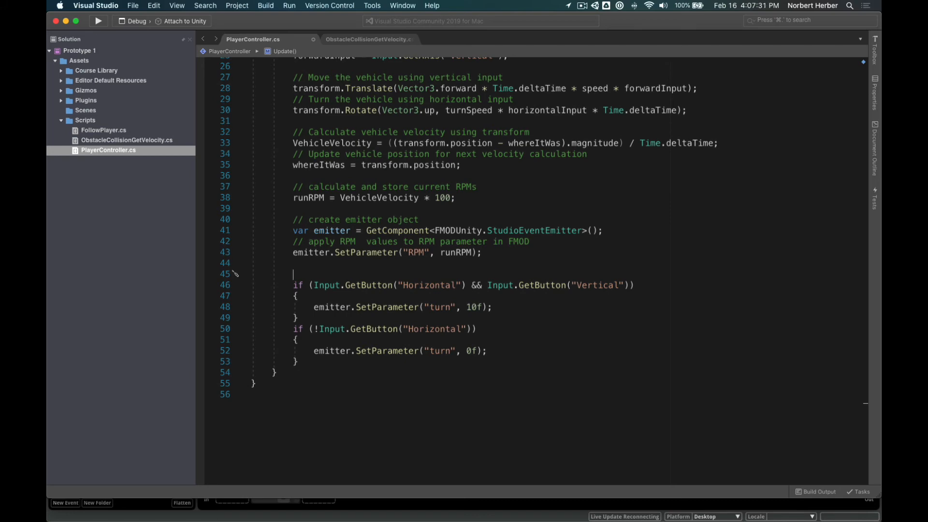
pyautogui.write('//')
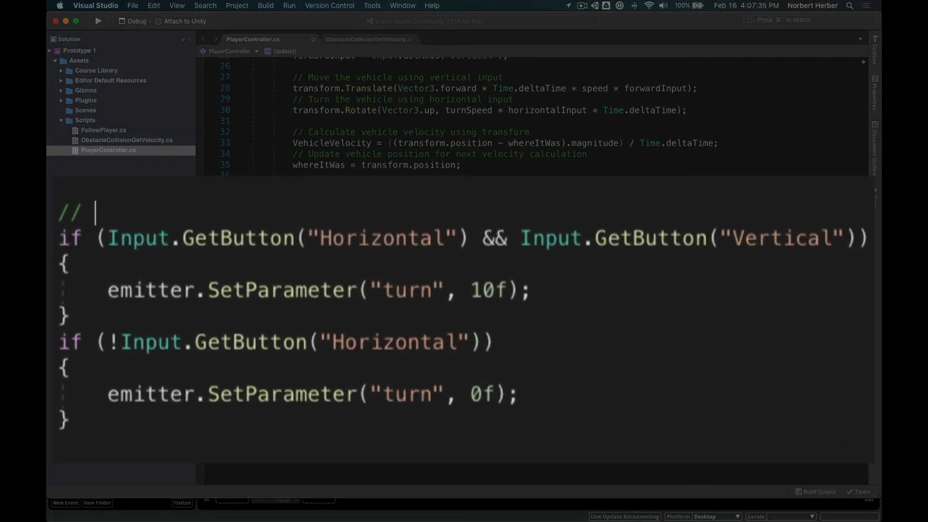
pyautogui.write(' checks input')
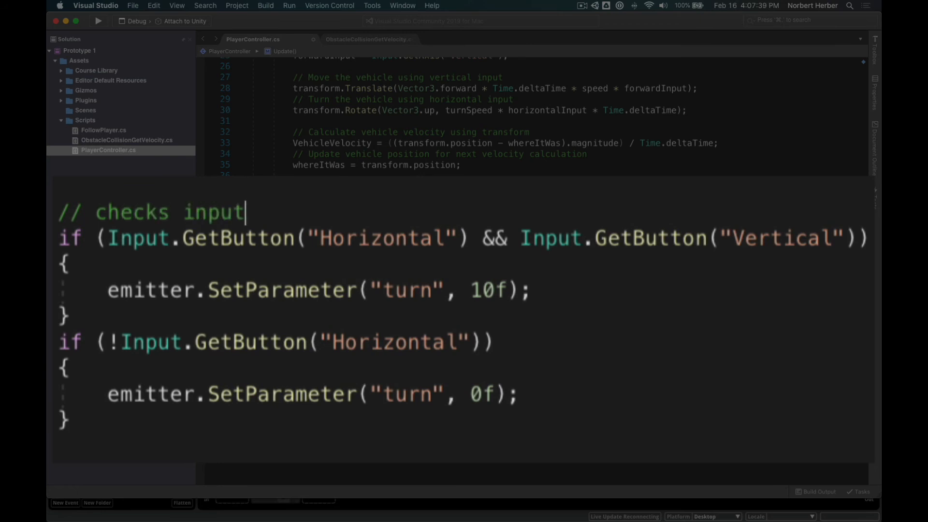
pyautogui.write(': are we driv')
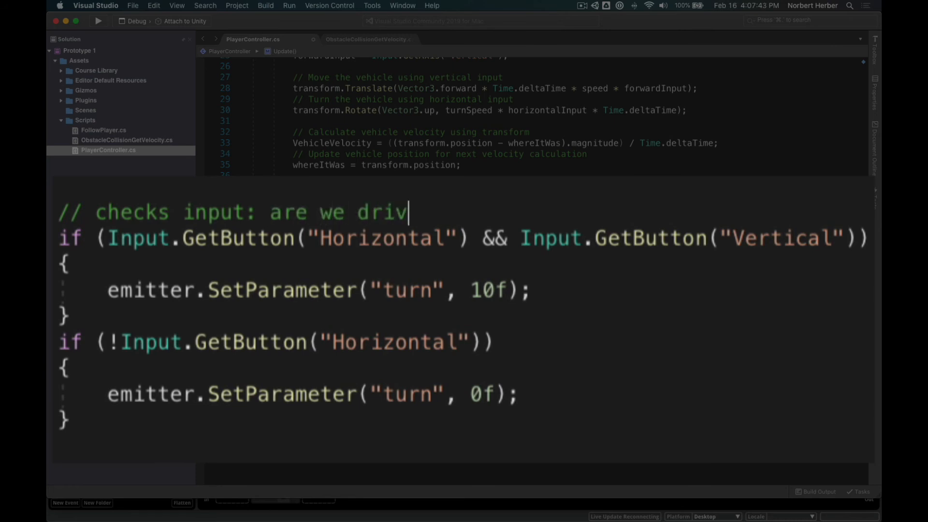
pyautogui.write('ing>')
pyautogui.press('BackSpace')
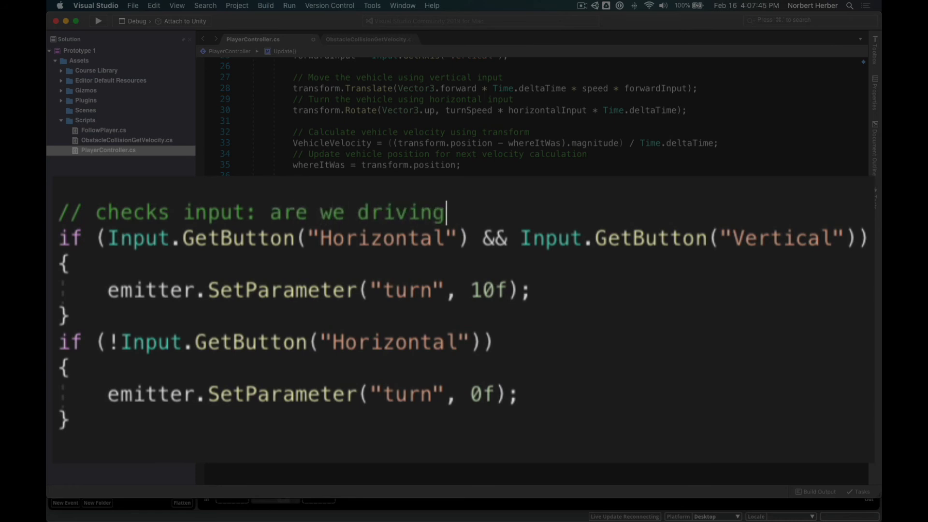
pyautogui.write('? are we turning?')
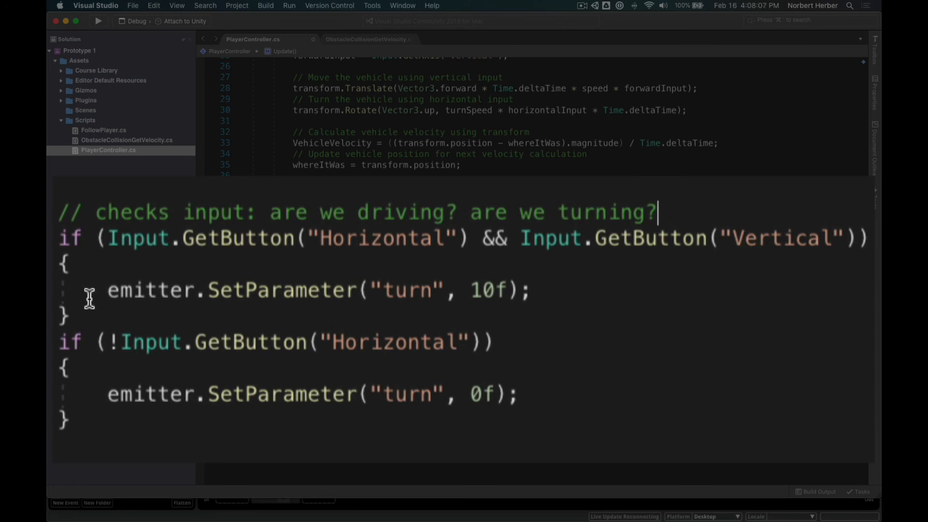
# Step: Insert an empty line above the emitter.SetParameter call inside the first if block
pyautogui.moveTo(114, 297)
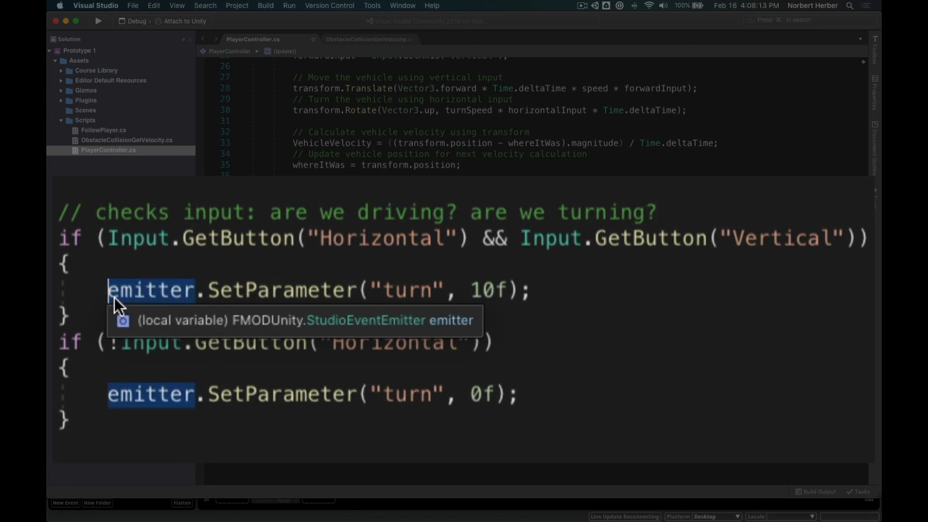
pyautogui.press('Return')
pyautogui.press('Up')
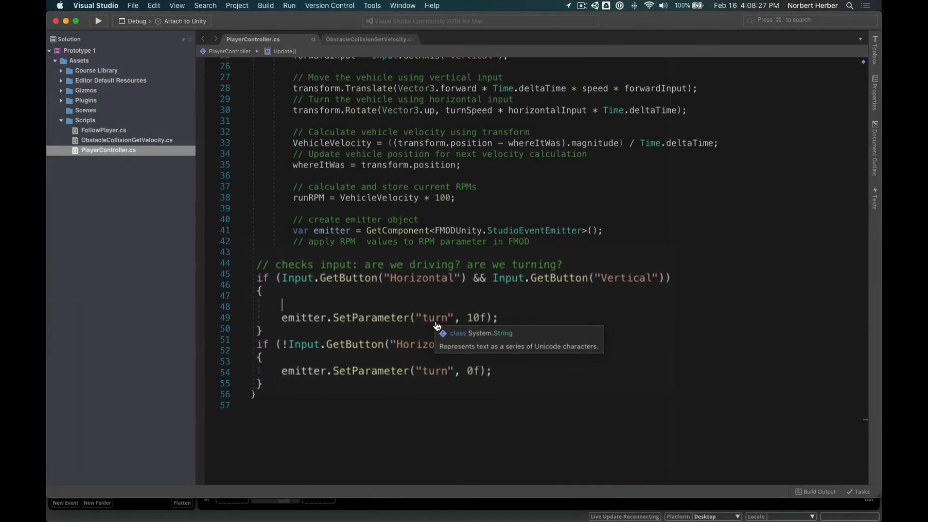
# Step: Check the parameter's spelling in FMOD Studio and change "turn" to "TURN" in both new SetParameter calls of the script
pyautogui.press('super+Tab')
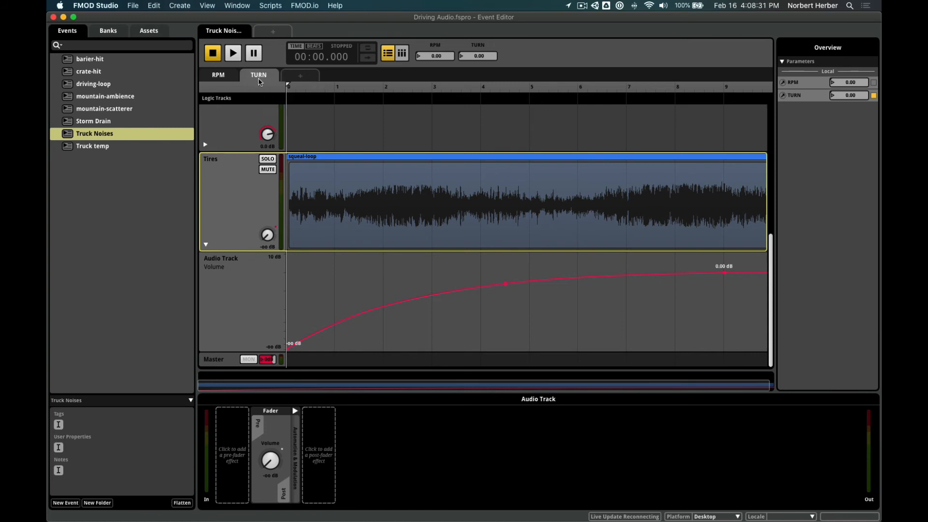
pyautogui.press('super+Tab')
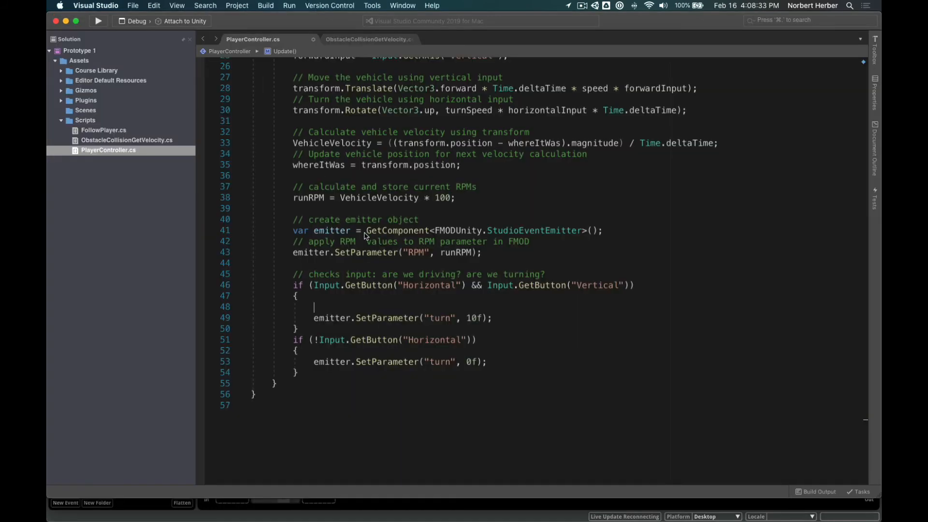
pyautogui.doubleClick(439, 319)
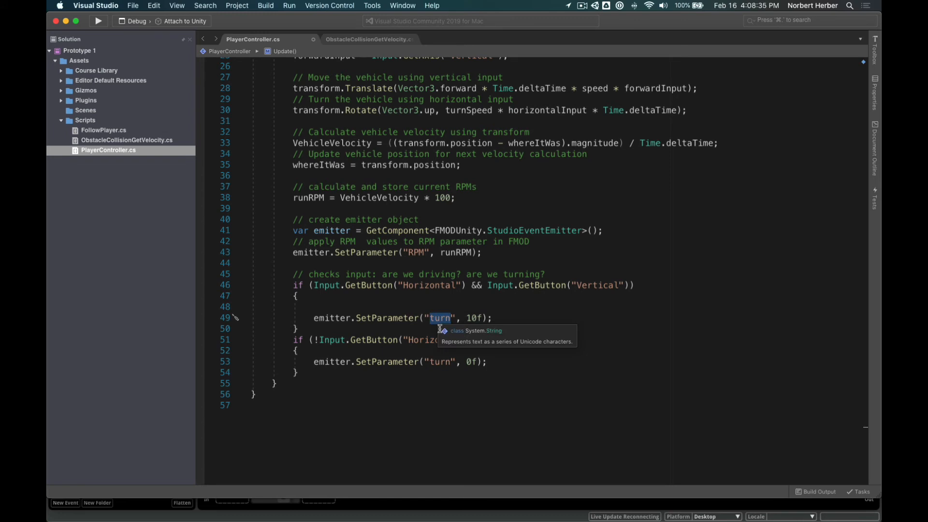
pyautogui.write('TUN')
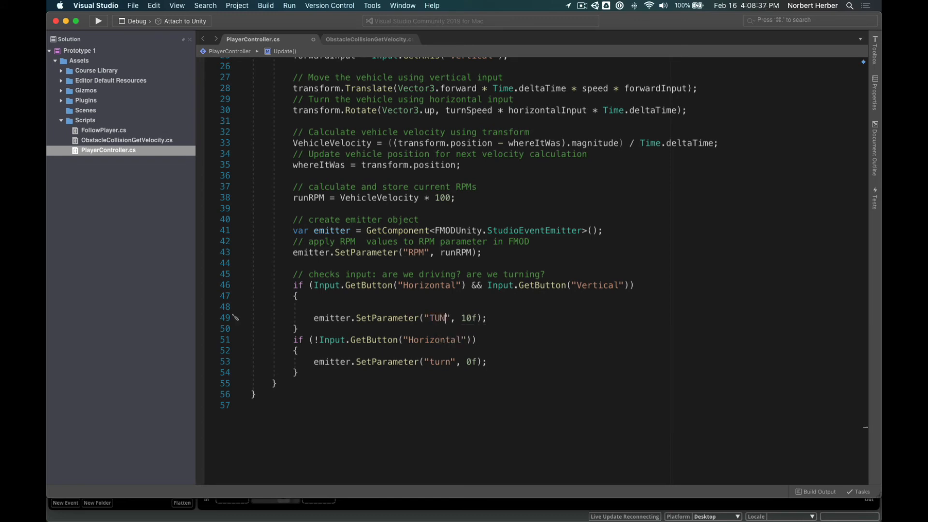
pyautogui.press('BackSpace')
pyautogui.write('RN')
pyautogui.doubleClick(440, 362)
pyautogui.write('TURN')
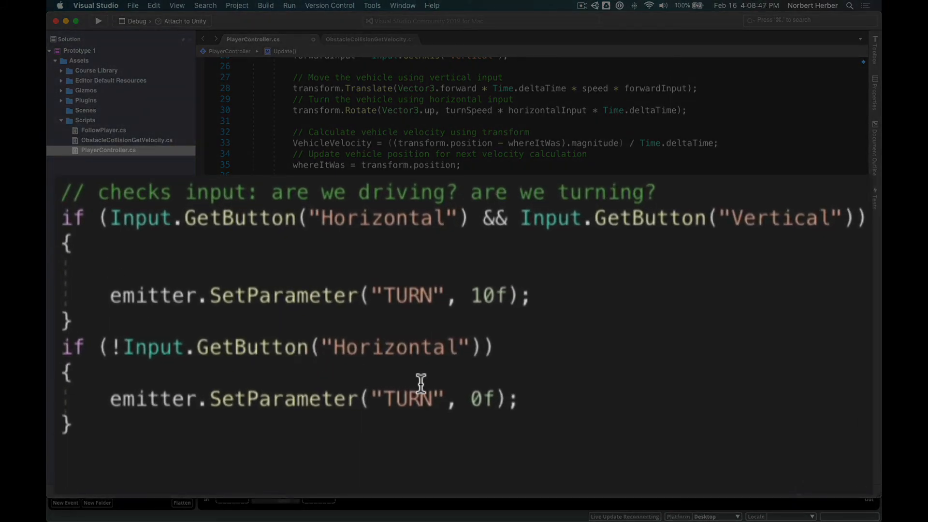
# Step: Add the comment "// set TURN to 10.0 when turning" on the empty line in the first if block
pyautogui.write('// set TURN')
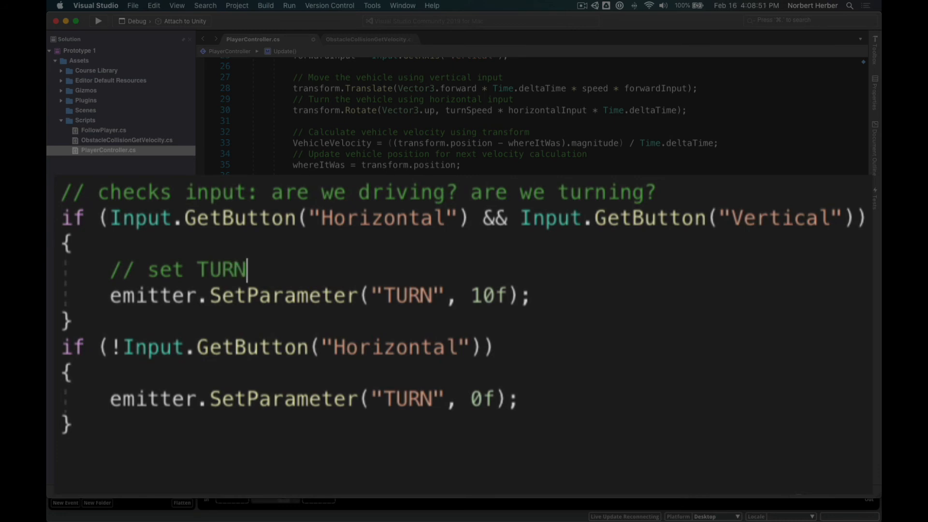
pyautogui.write(' to 10.0')
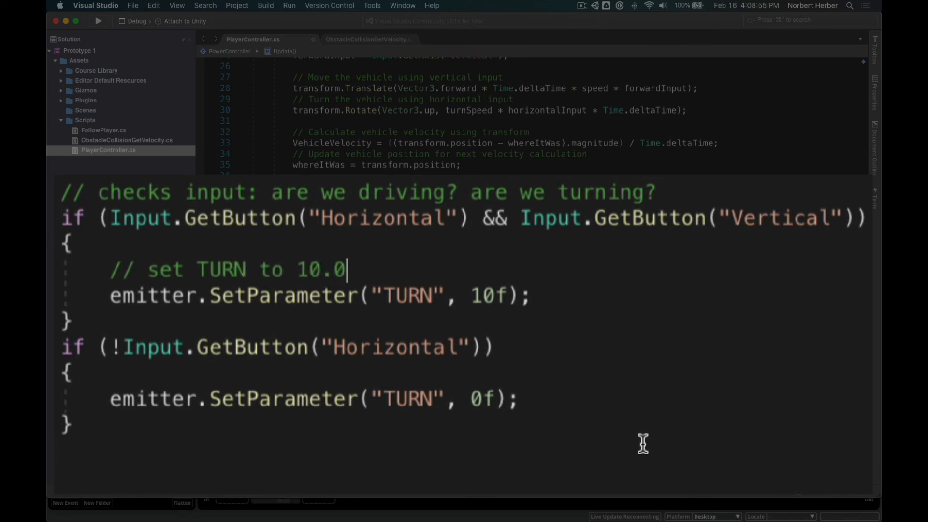
pyautogui.write(' when turning')
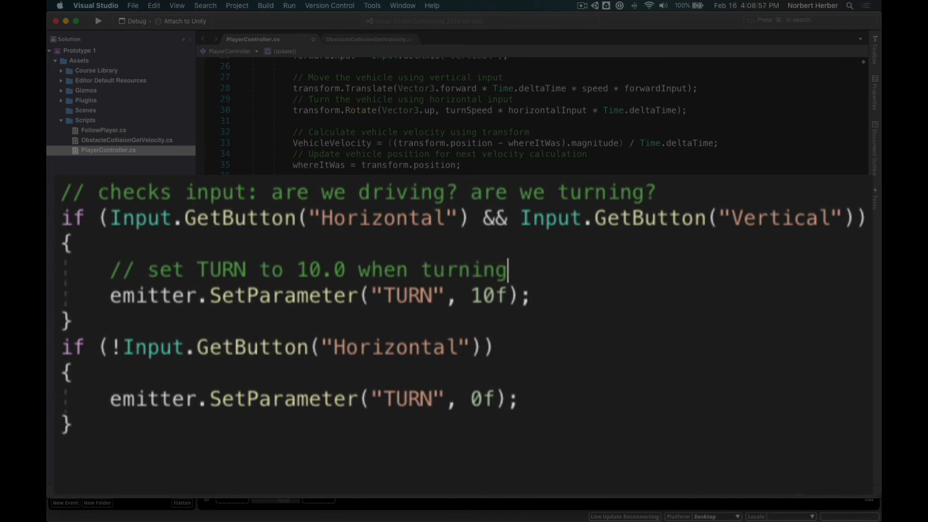
# Step: Add the comment "// if NOT turning" on a new line above the second if statement
pyautogui.click(58, 347)
pyautogui.press('Return')
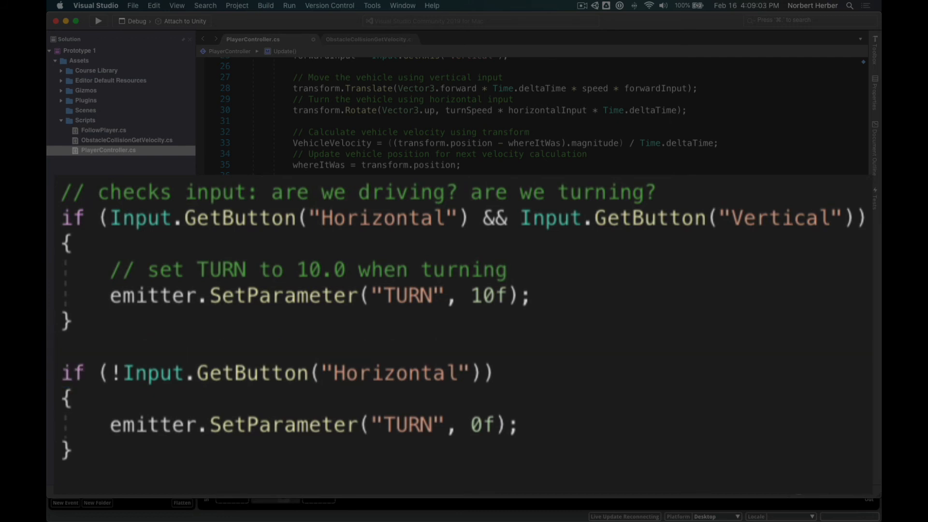
pyautogui.write('// if NOT turning')
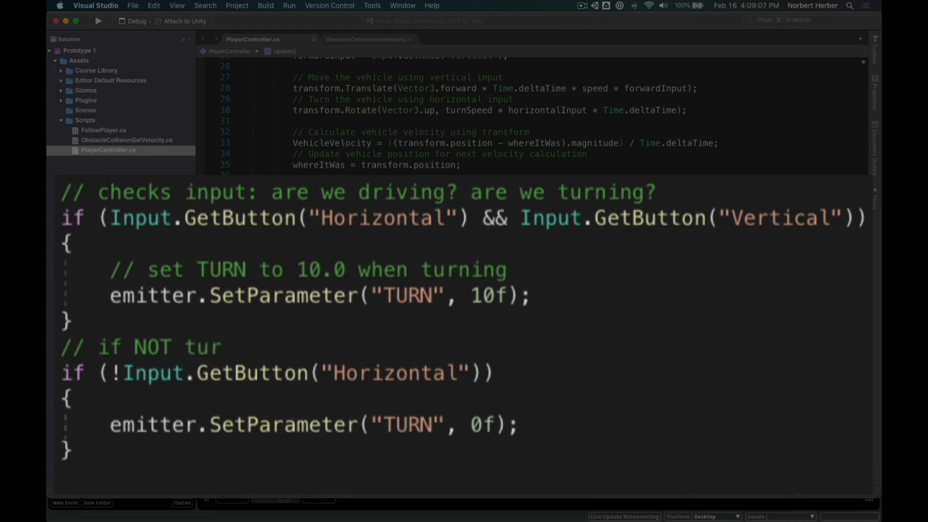
# Step: Add the comment "// set TURN to 0.0" above the SetParameter call in the second if block and save the script
pyautogui.click(110, 425)
pyautogui.press('Return')
pyautogui.press('Up')
pyautogui.write('/')
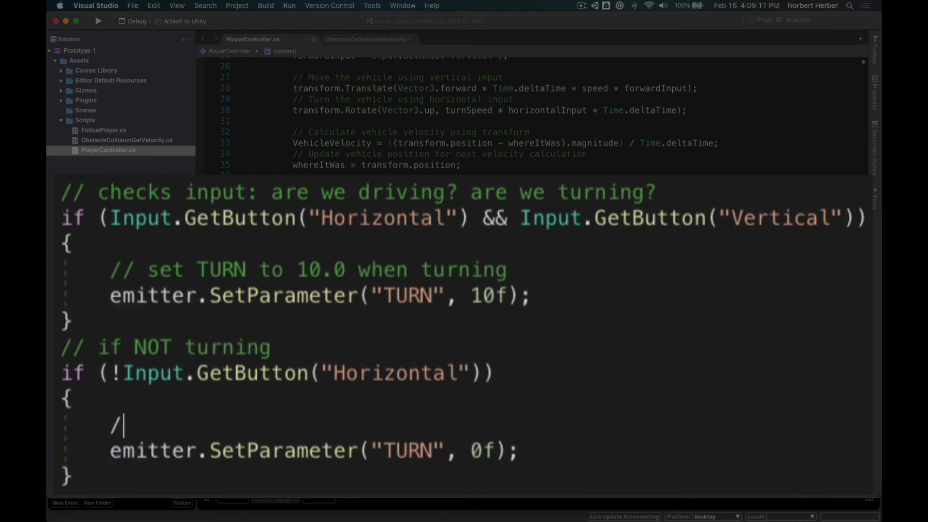
pyautogui.write('/ set TURN ')
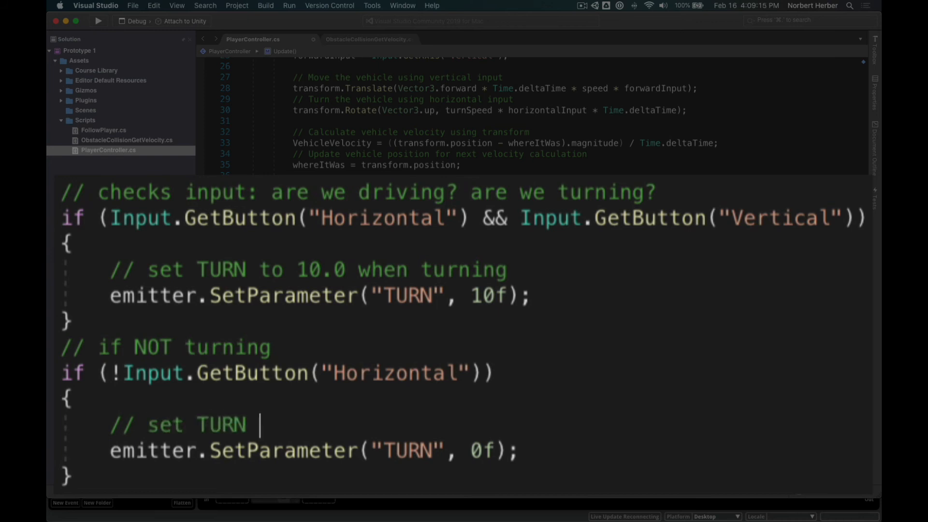
pyautogui.write('to 0.0')
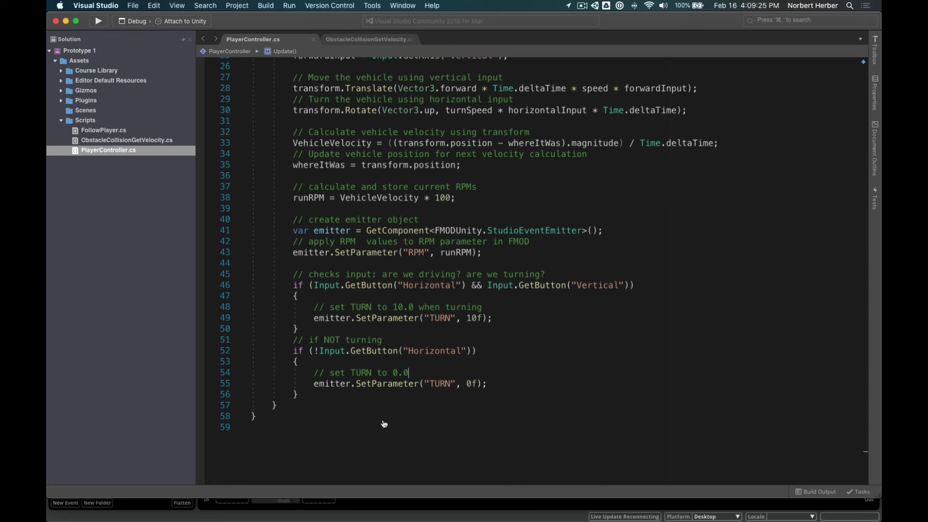
# Step: Switch to Unity, clear the console and test the scene by driving the truck forward while turning both ways, ending play mode
pyautogui.press('super+Tab')
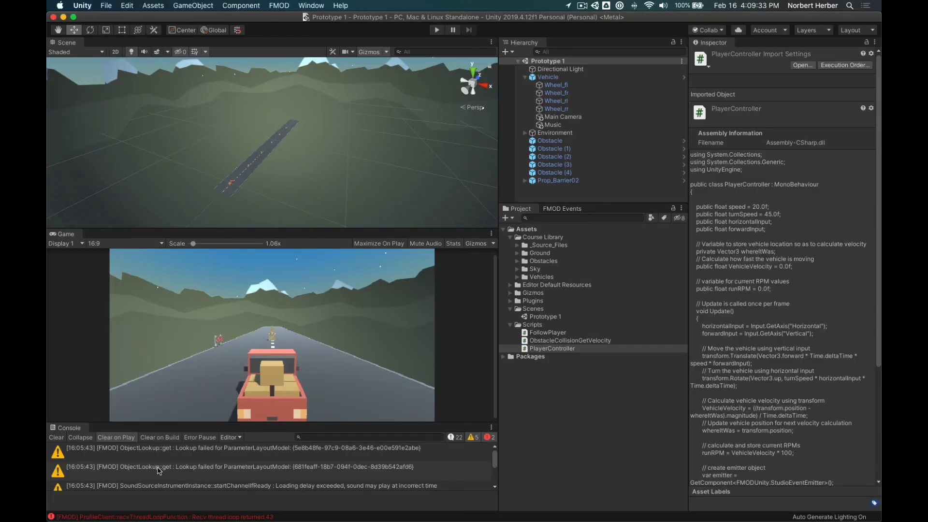
pyautogui.click(56, 437)
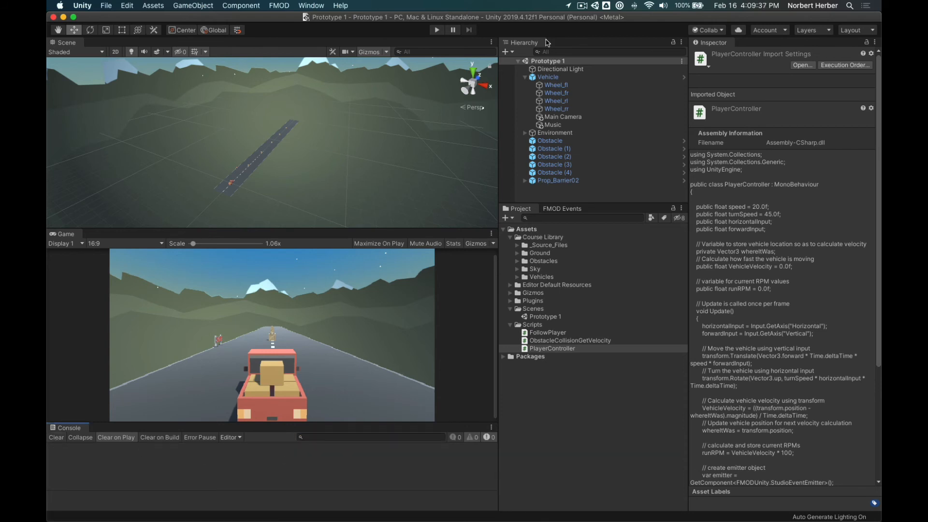
pyautogui.click(438, 30)
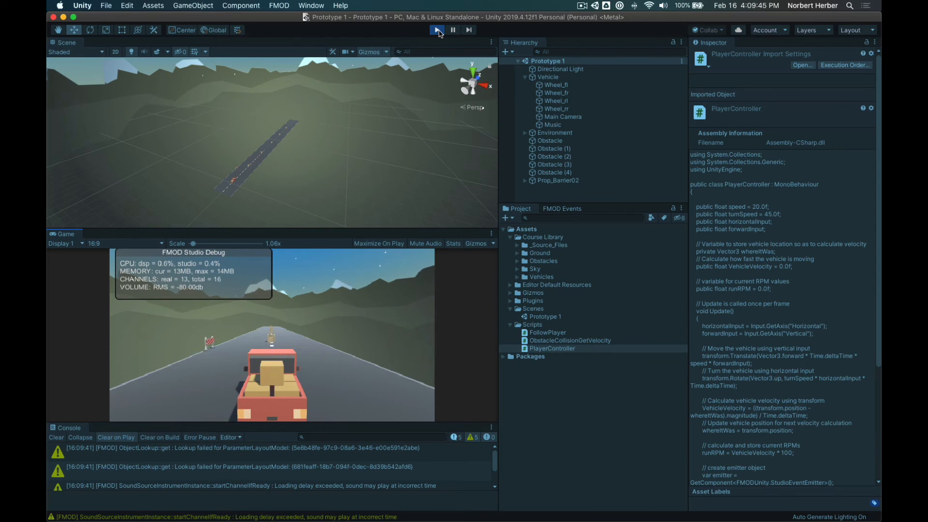
pyautogui.press('Up')
pyautogui.press('Right')
pyautogui.press('Left')
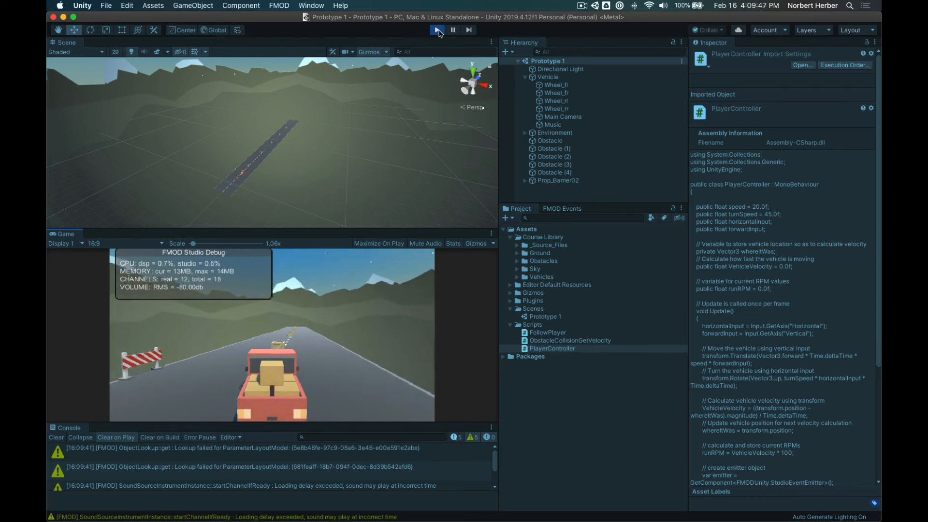
pyautogui.press('Right')
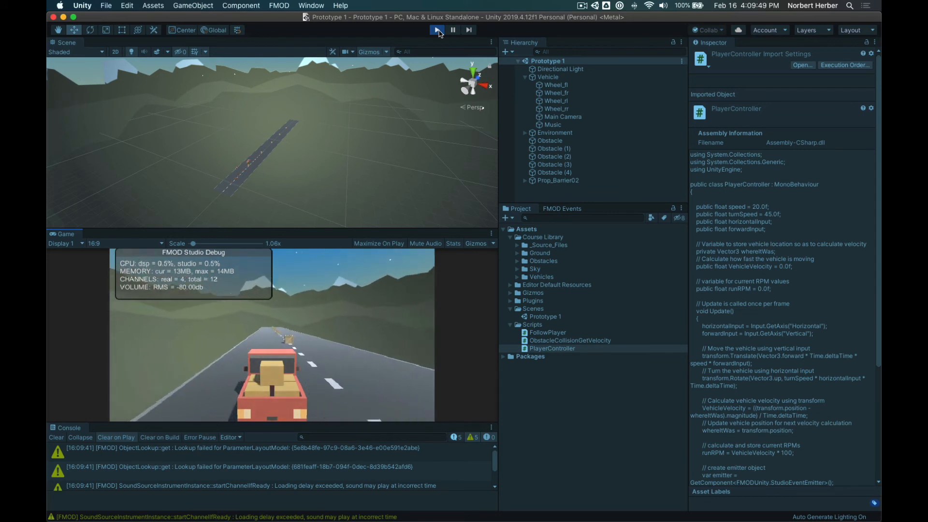
pyautogui.press('Left')
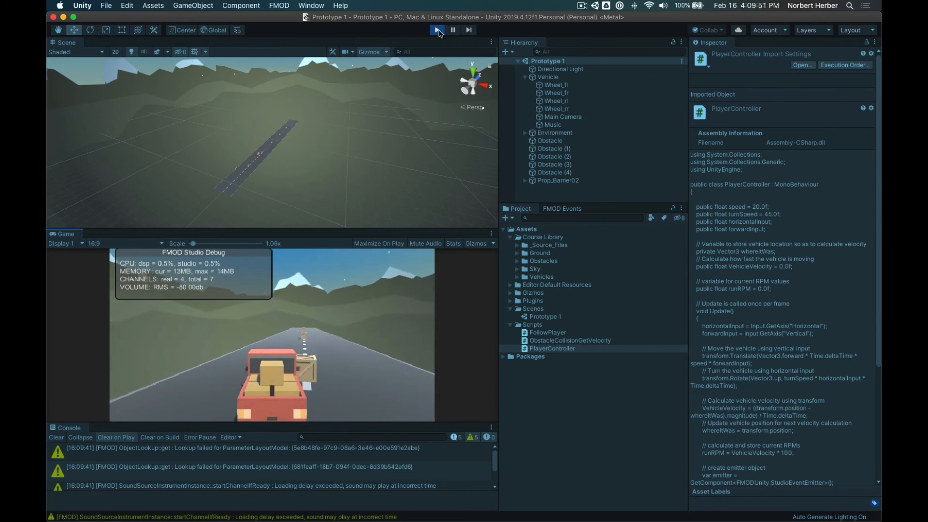
pyautogui.press('Right')
pyautogui.press('Left')
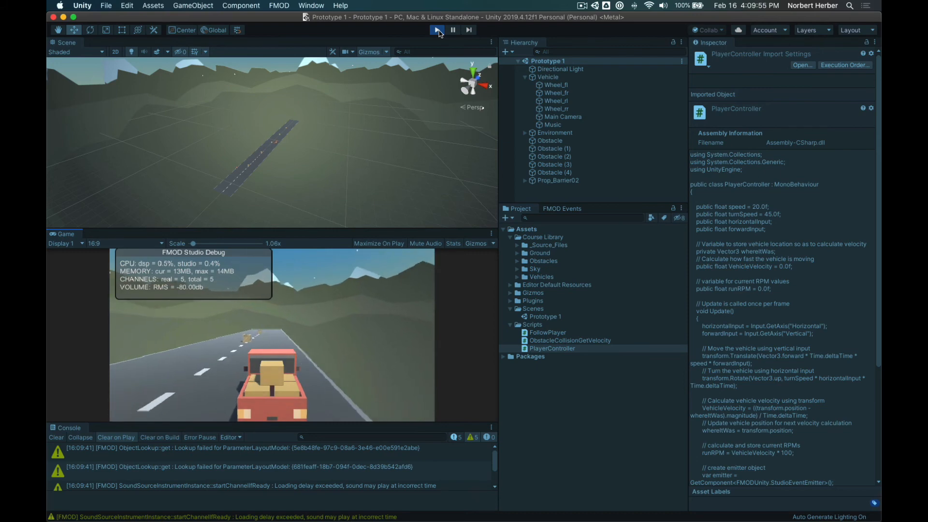
pyautogui.click(438, 30)
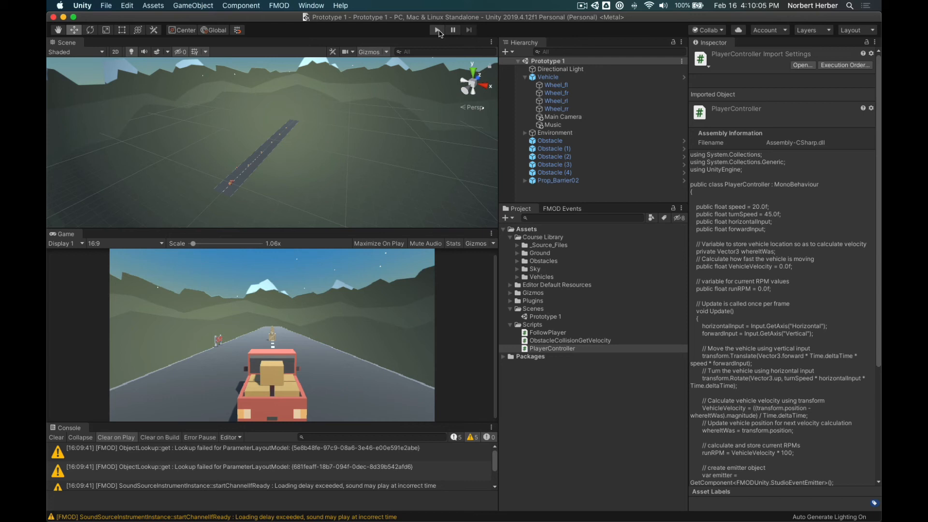
# Step: Run the cleared Unity scene again and lower the Truck Noises master track volume to about -20.5 dB in FMOD Studio
pyautogui.click(57, 438)
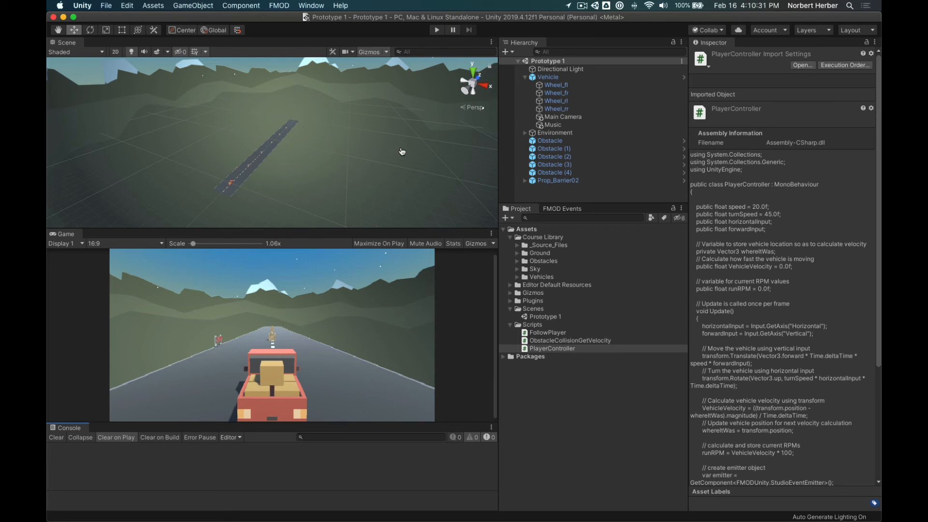
pyautogui.click(436, 31)
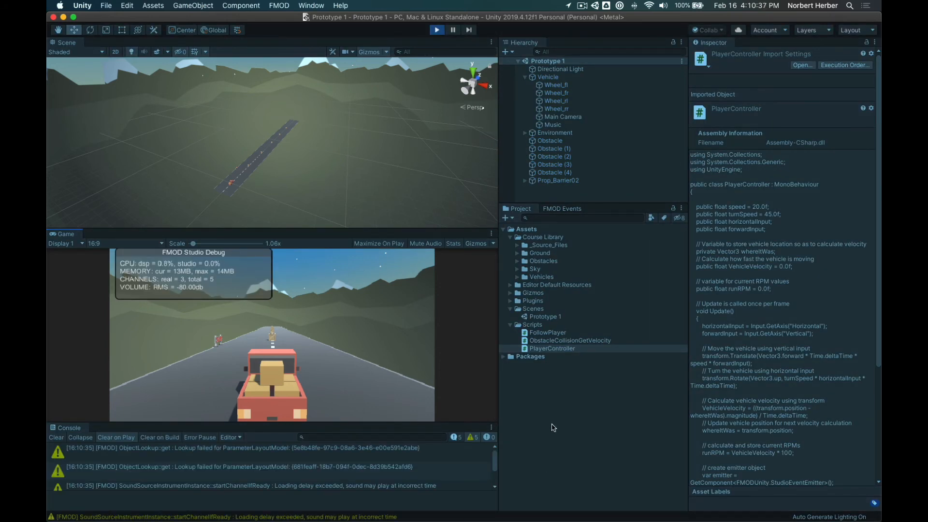
pyautogui.press('super+Tab')
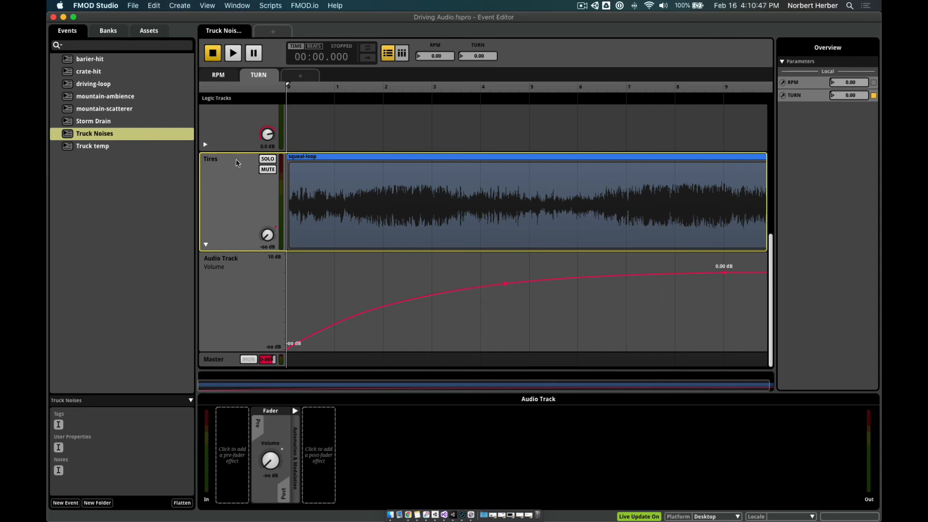
pyautogui.click(224, 362)
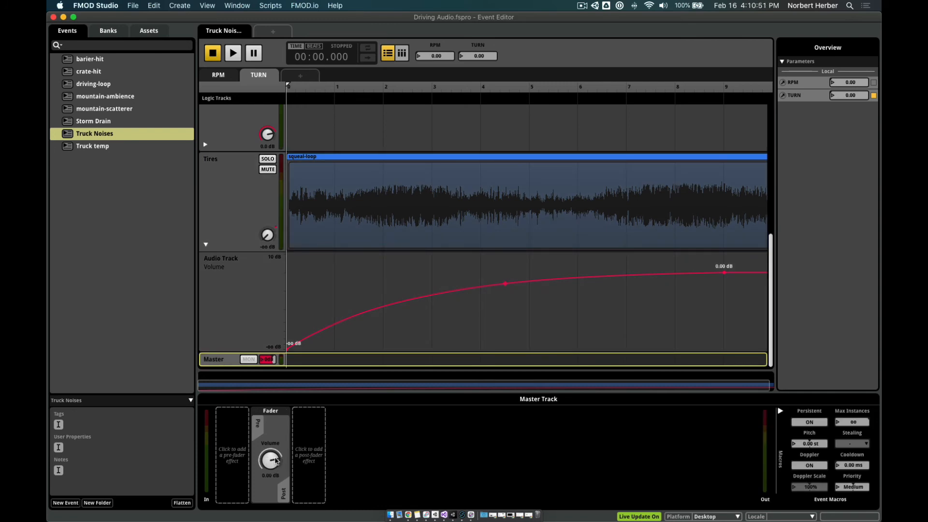
pyautogui.moveTo(273, 466); pyautogui.dragTo(277, 508)
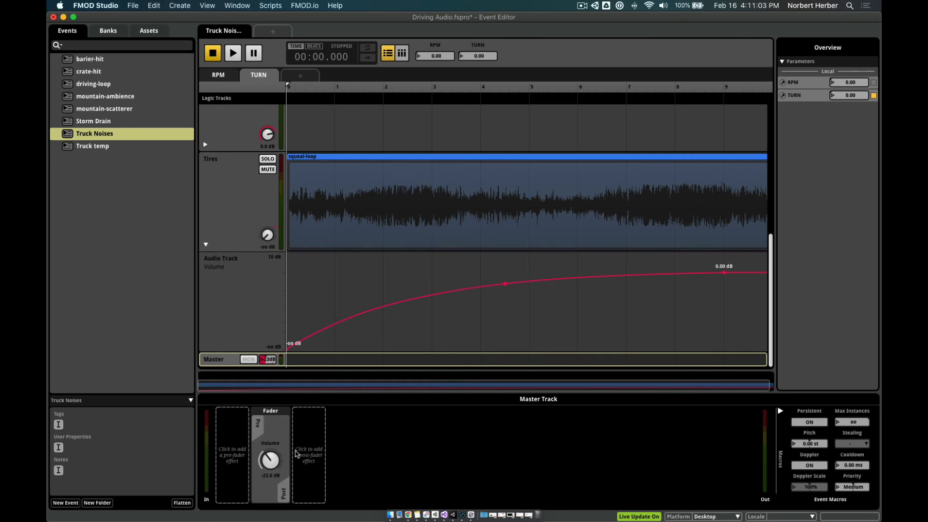
pyautogui.moveTo(269, 458)
pyautogui.mouseDown()
pyautogui.moveTo(269, 443)
pyautogui.moveTo(271, 459)
pyautogui.mouseUp()
pyautogui.moveTo(288, 86); pyautogui.dragTo(287, 119)
pyautogui.moveTo(271, 463); pyautogui.dragTo(271, 467)
pyautogui.moveTo(269, 460); pyautogui.dragTo(270, 456)
pyautogui.click(214, 56)
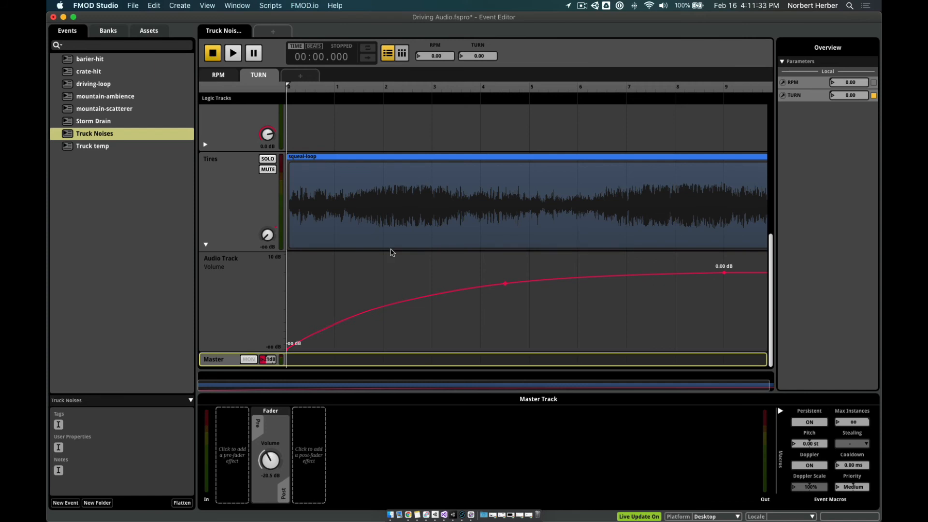
# Step: End play mode in Unity and reset the Truck Noises master track volume to 0 dB in FMOD Studio
pyautogui.press('super+Tab')
pyautogui.click(438, 30)
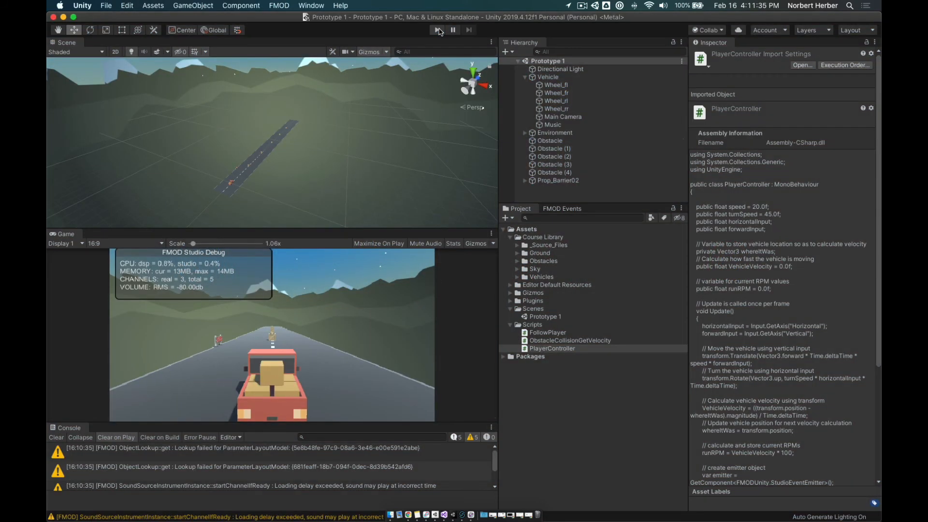
pyautogui.press('super+Tab')
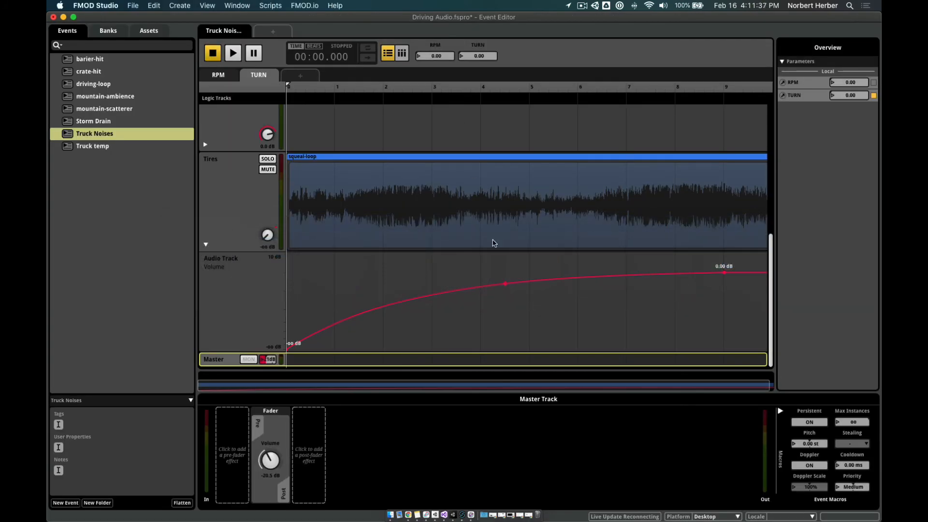
pyautogui.doubleClick(270, 461)
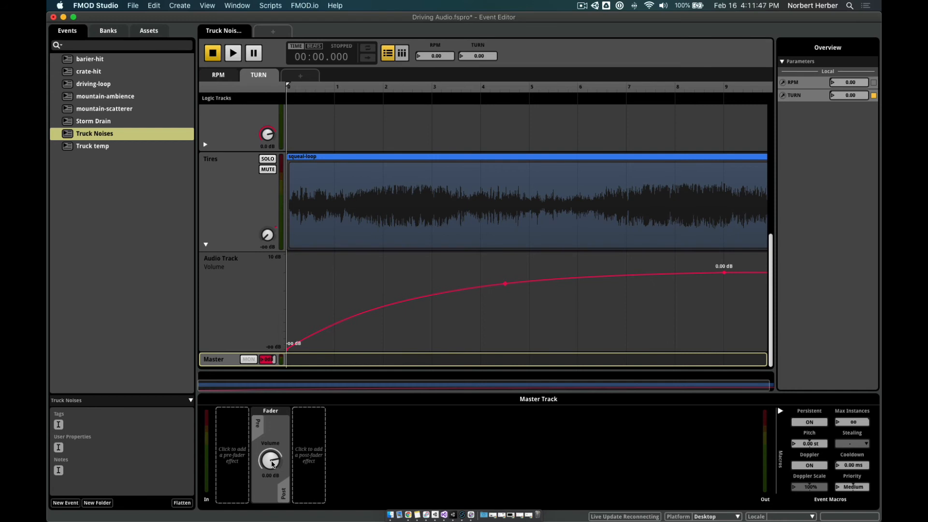
# Step: Try to add volume automation to the master track while on the TURN parameter sheet
pyautogui.rightClick(272, 463)
pyautogui.click(292, 465)
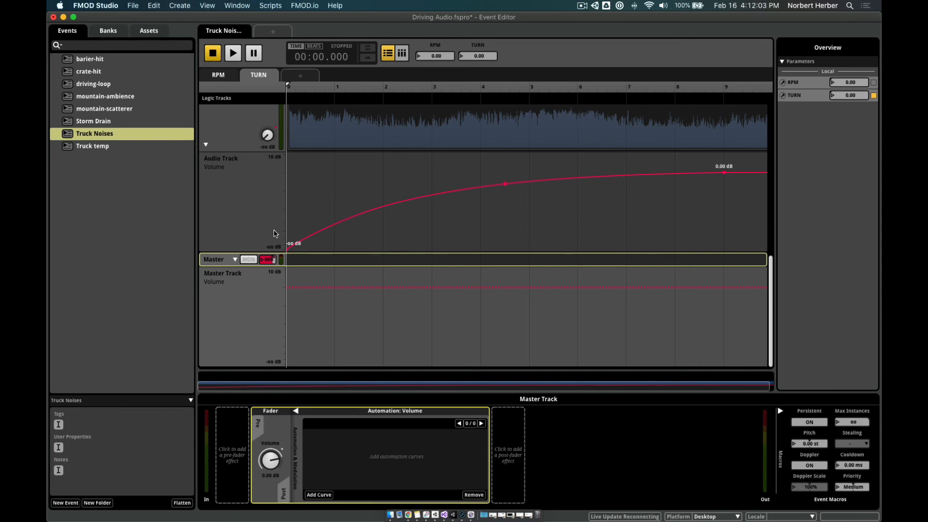
pyautogui.scroll(5, 273, 130)
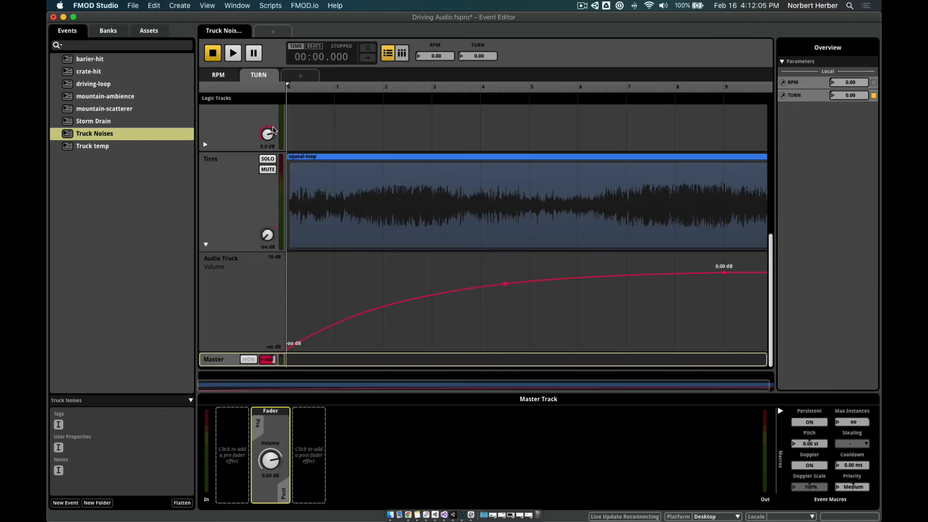
# Step: On the RPM parameter sheet, add automation to the master track's volume and give it an RPM curve
pyautogui.click(230, 77)
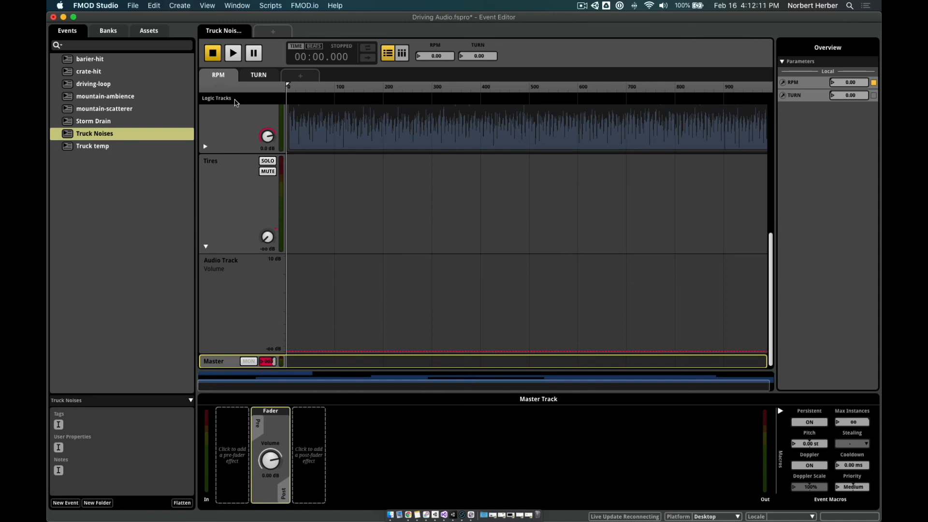
pyautogui.click(220, 80)
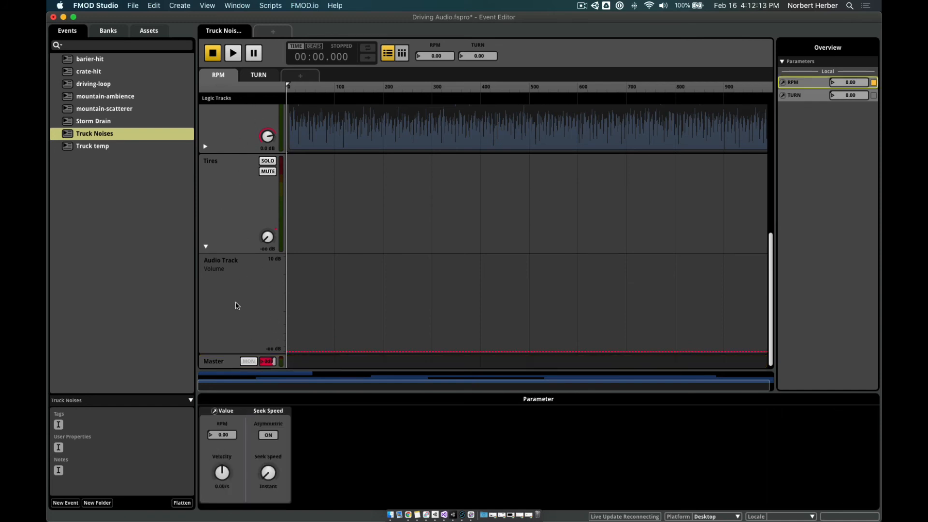
pyautogui.click(222, 362)
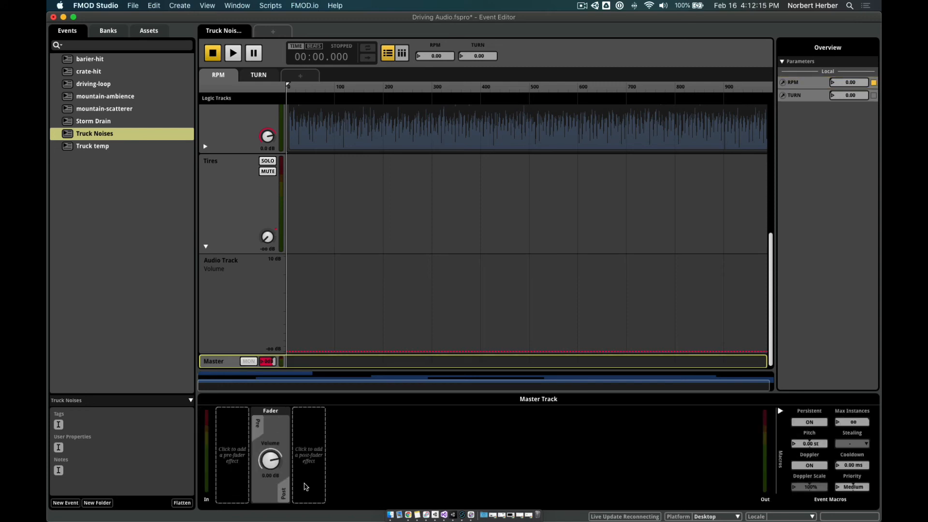
pyautogui.rightClick(277, 461)
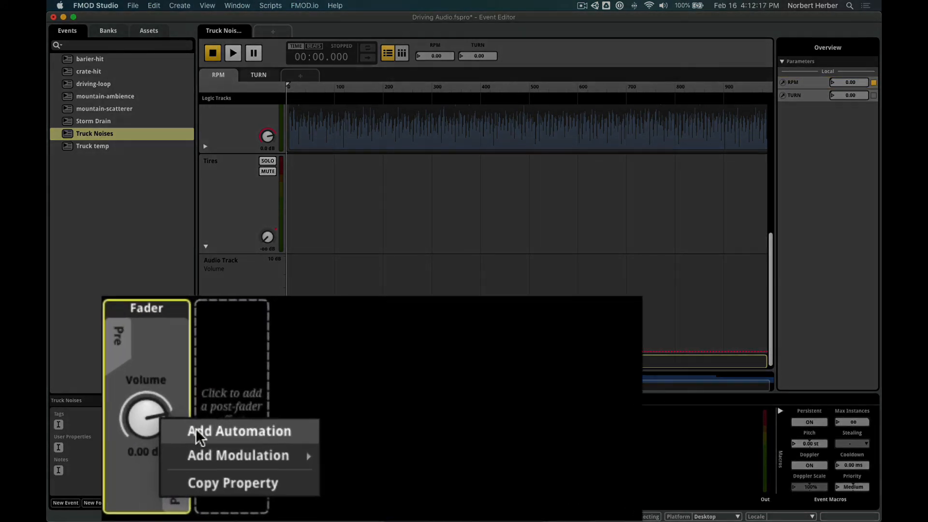
pyautogui.click(261, 463)
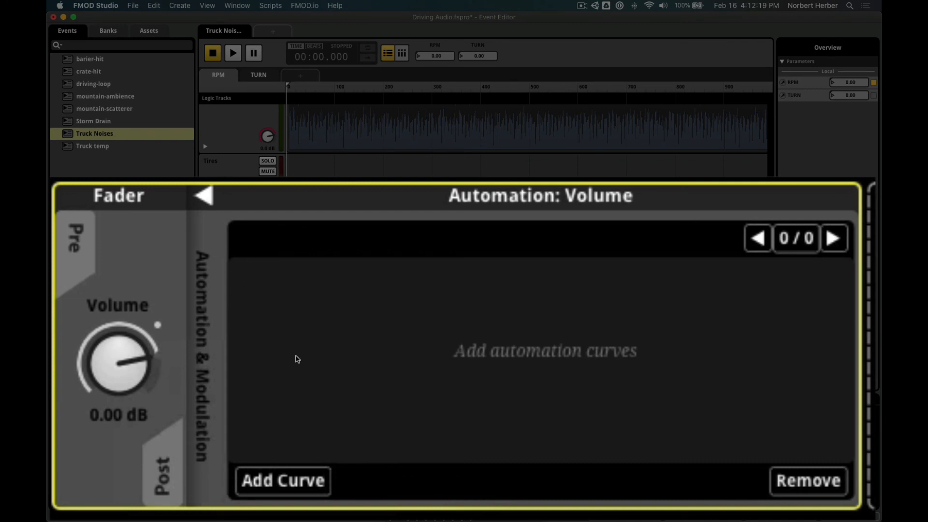
pyautogui.click(275, 480)
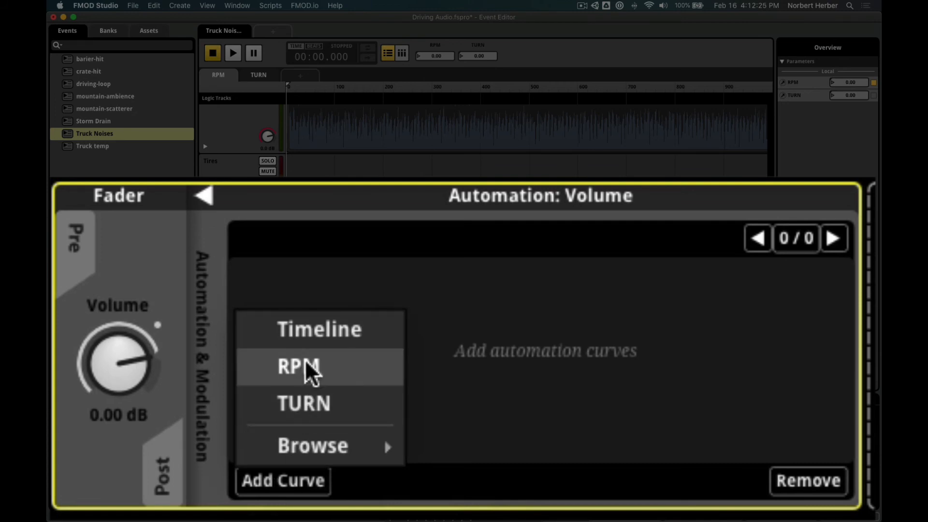
pyautogui.click(309, 372)
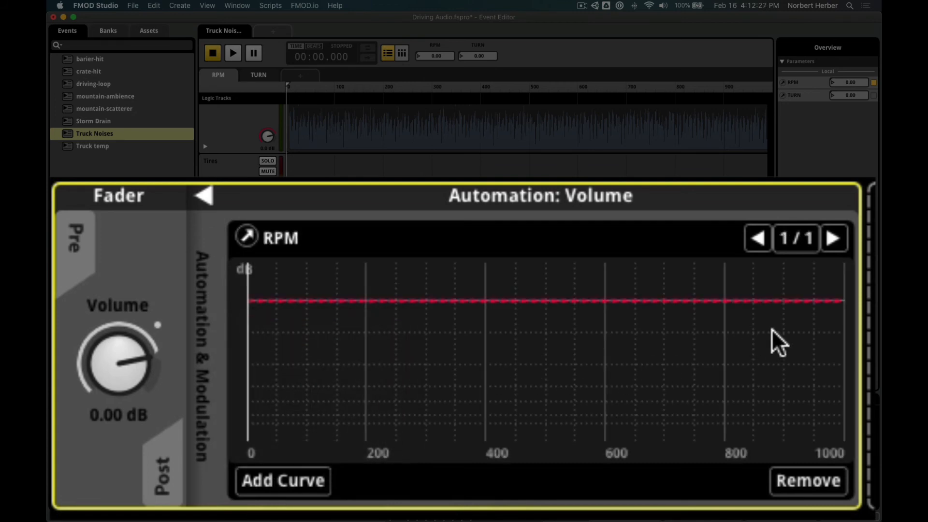
# Step: Shape the RPM volume curve from -23 dB at 0 to -14 dB at about 200, bowing the segment between them upward
pyautogui.click(261, 301)
pyautogui.moveTo(260, 300); pyautogui.dragTo(250, 370)
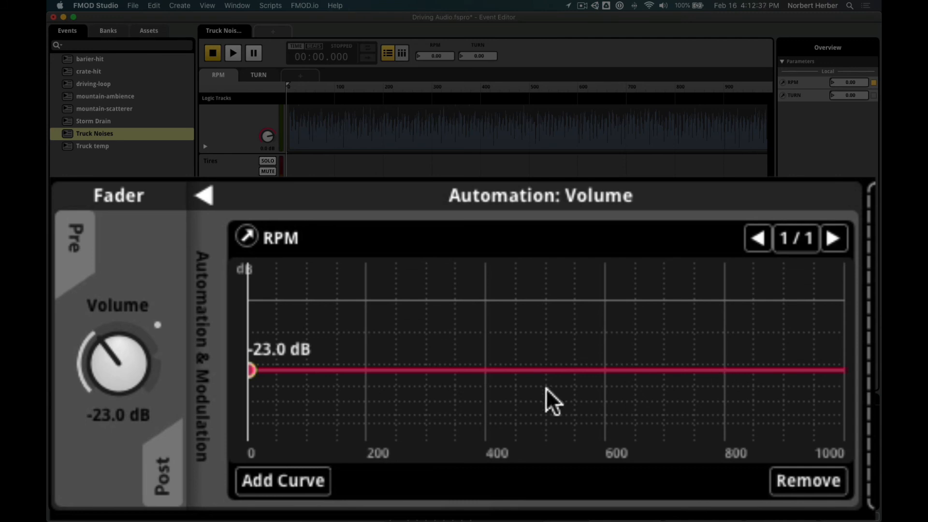
pyautogui.click(366, 371)
pyautogui.moveTo(366, 375); pyautogui.dragTo(365, 348)
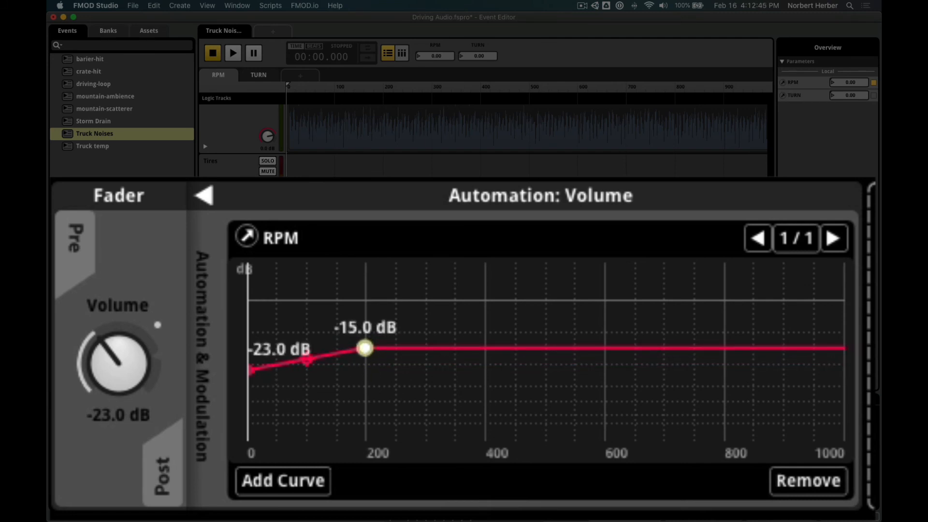
pyautogui.moveTo(365, 348); pyautogui.dragTo(364, 345)
pyautogui.moveTo(308, 356); pyautogui.dragTo(307, 349)
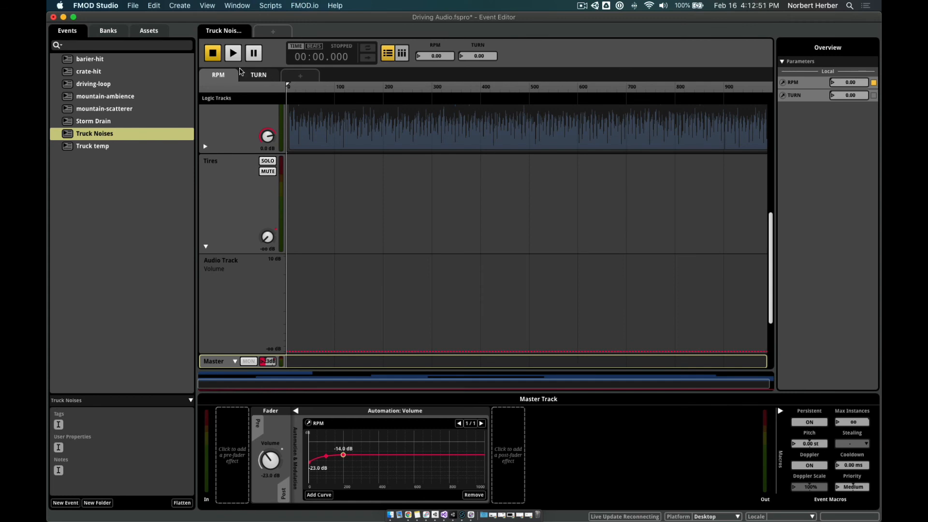
# Step: Audition the Truck Noises event while sweeping its RPM parameter, and stop playback
pyautogui.click(233, 54)
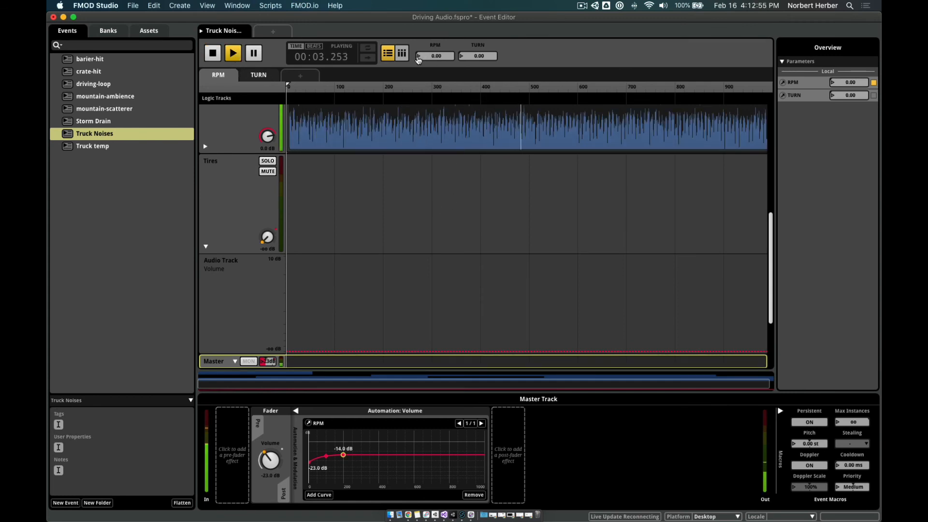
pyautogui.moveTo(420, 58); pyautogui.dragTo(452, 72)
pyautogui.press('space')
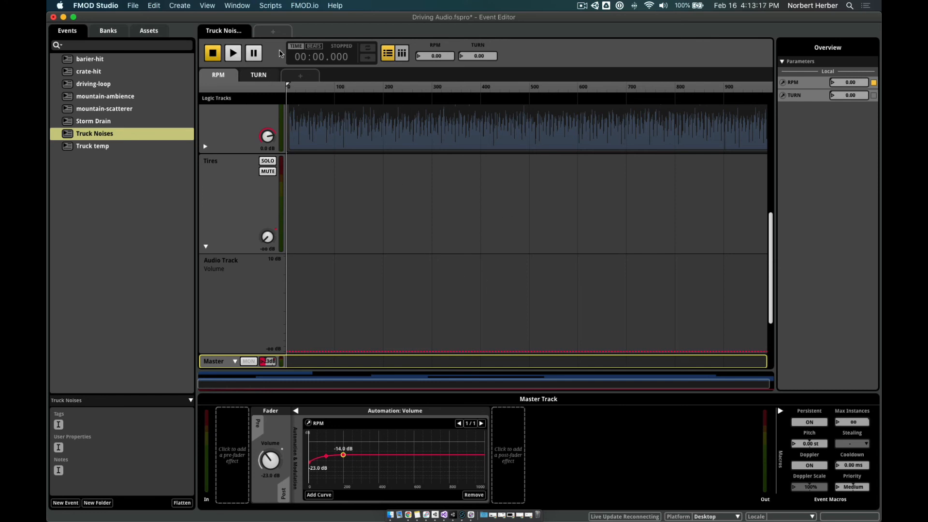
# Step: Save the FMOD project, switch to Unity and start play mode for the Prototype 1 scene
pyautogui.press('super+s')
pyautogui.press('super+Tab')
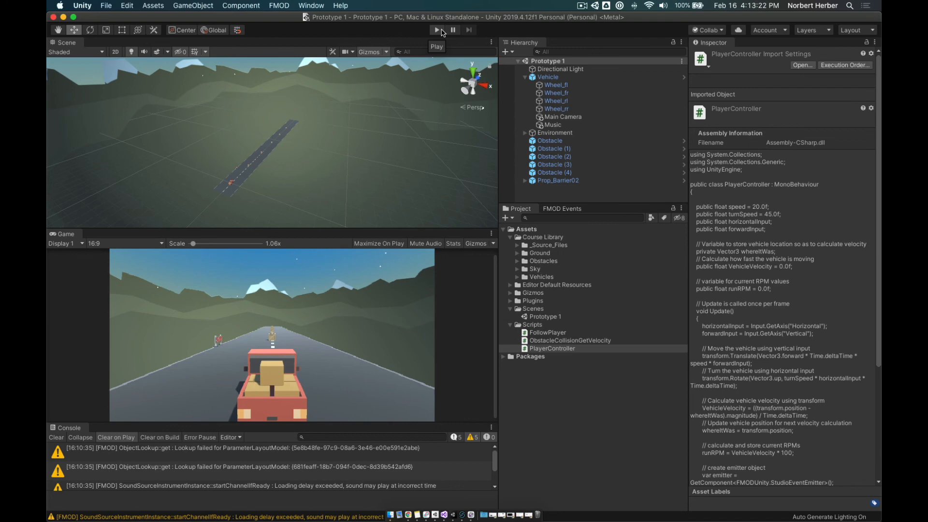
pyautogui.click(437, 30)
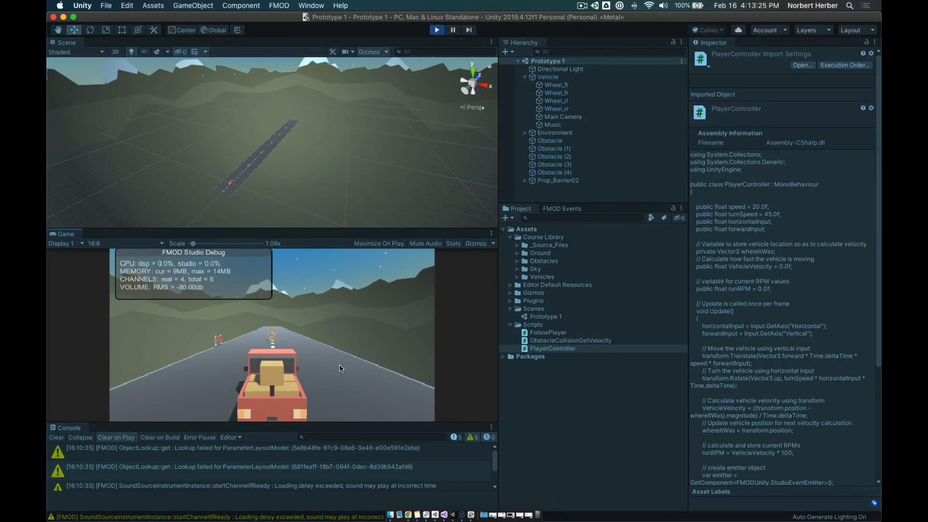
# Step: Drive the truck along the road while steering both ways to test the engine and tire sounds, and stop play mode
pyautogui.press('Up')
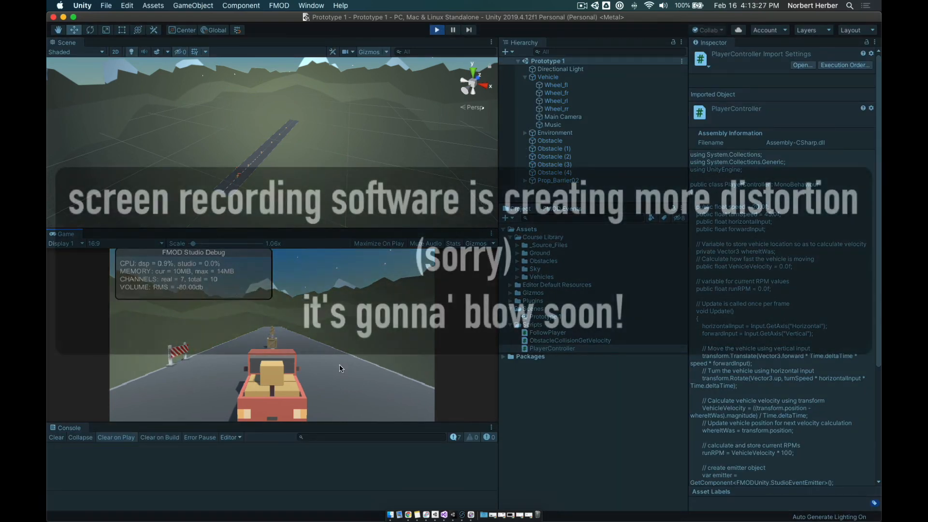
pyautogui.press('Up')
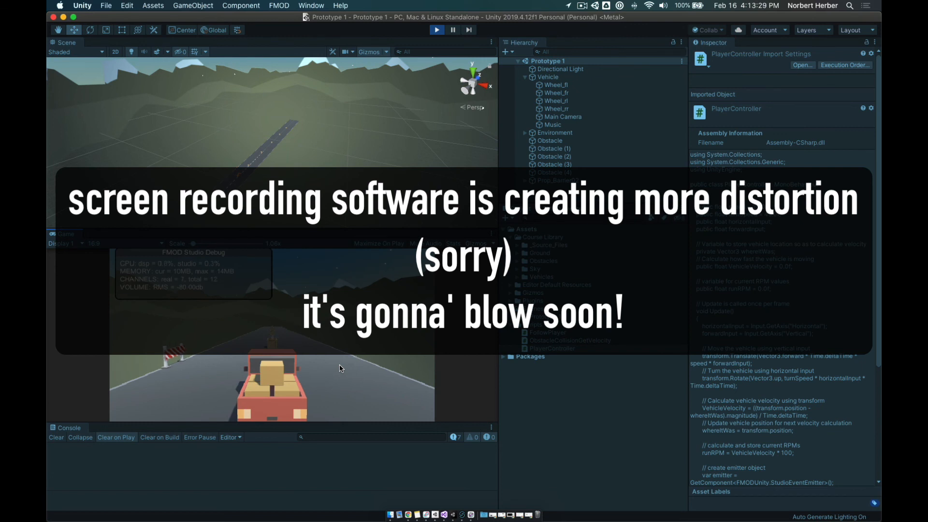
pyautogui.press('Up')
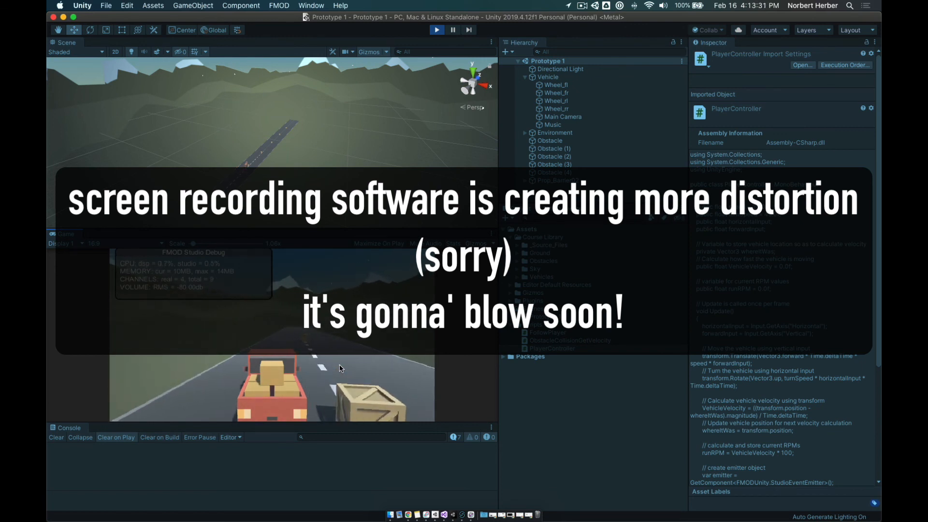
pyautogui.press('Right')
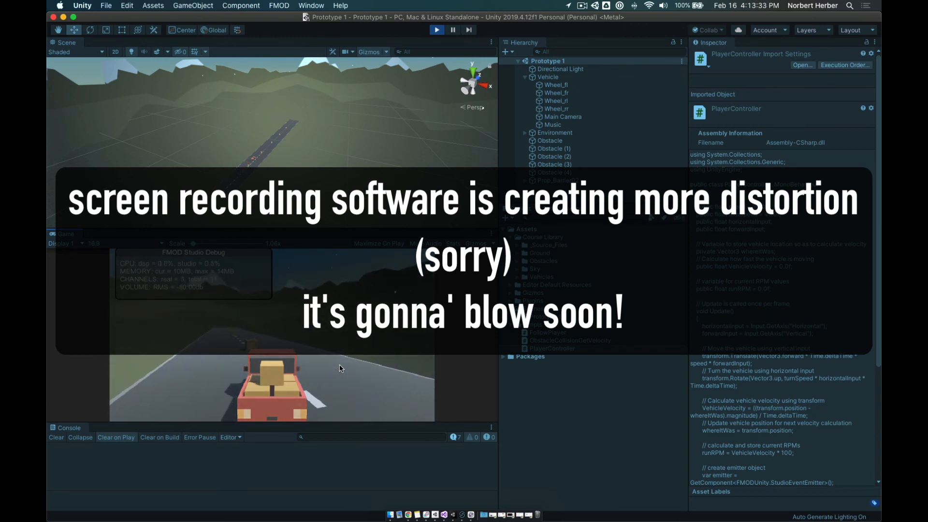
pyautogui.press('Up')
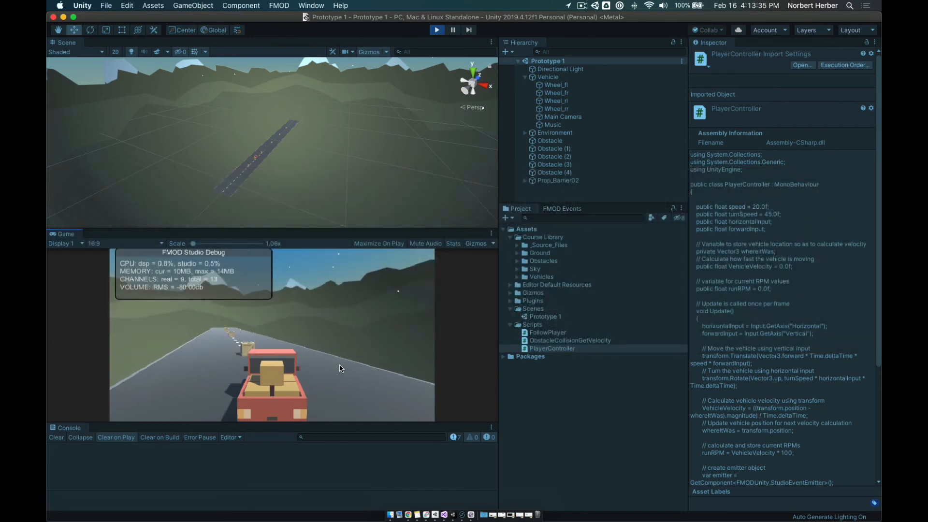
pyautogui.press('Left')
pyautogui.press('Up')
pyautogui.press('Right')
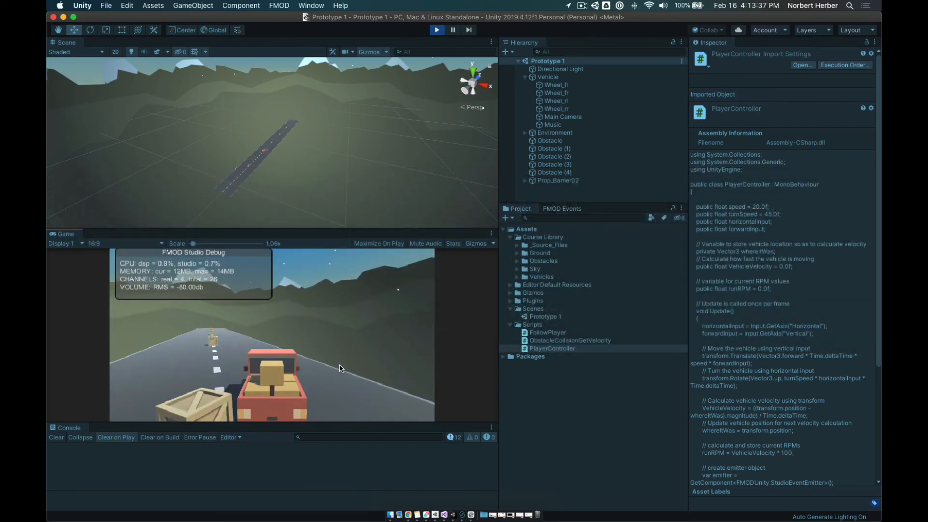
pyautogui.press('Up')
pyautogui.press('Left')
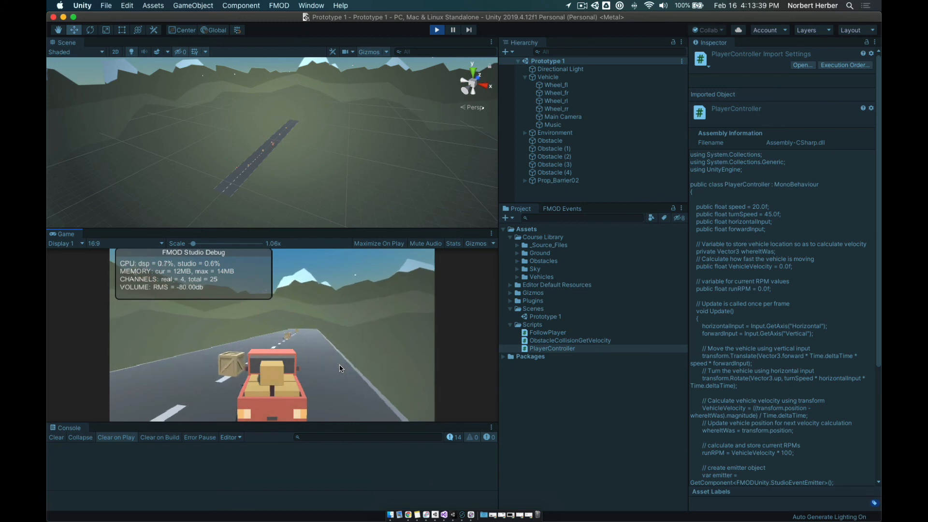
pyautogui.press('Up')
pyautogui.press('Left')
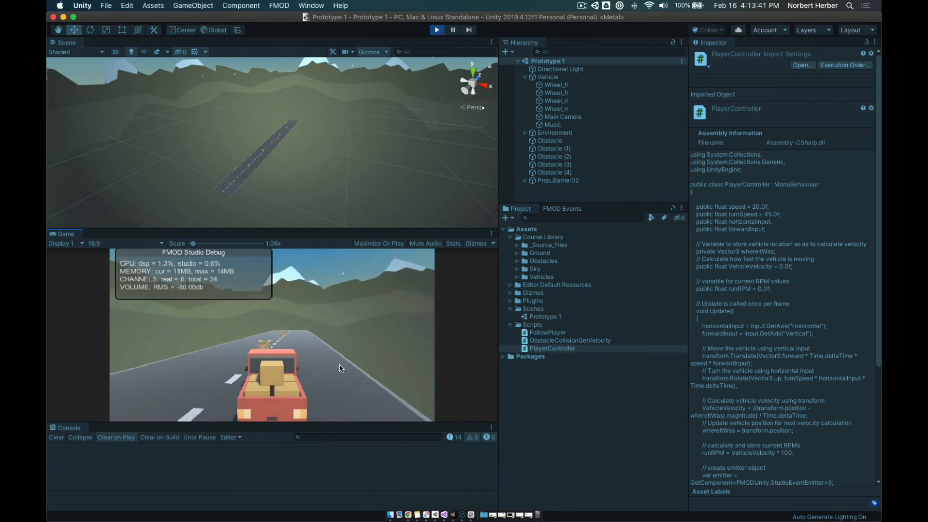
pyautogui.press('Up')
pyautogui.press('Right')
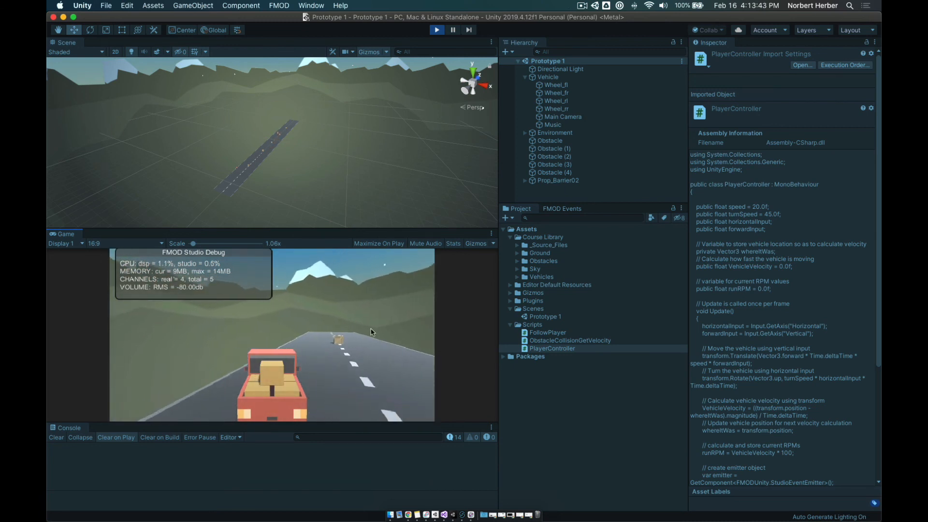
pyautogui.click(437, 29)
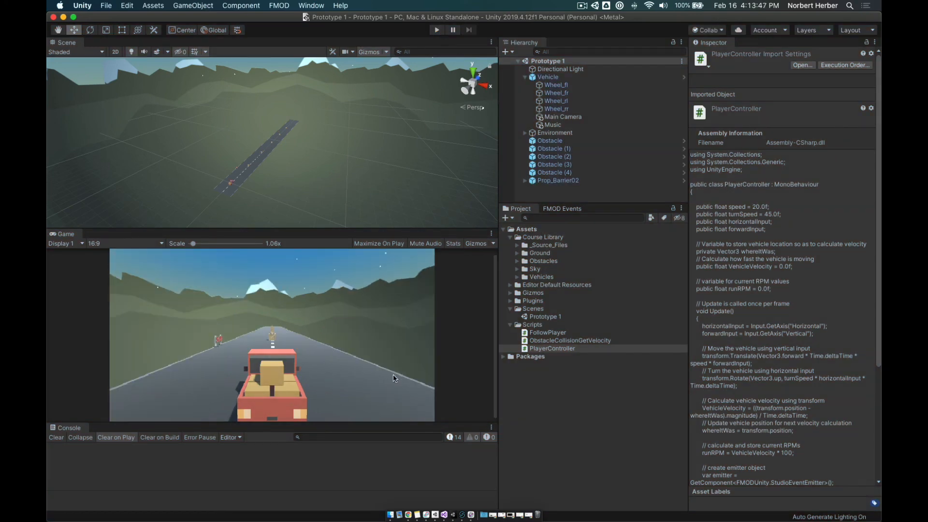
# Step: Show the TURN parameter sheet in FMOD Studio, and review the TURN values that the PlayerController script sets in Visual Studio
pyautogui.press('super+Tab')
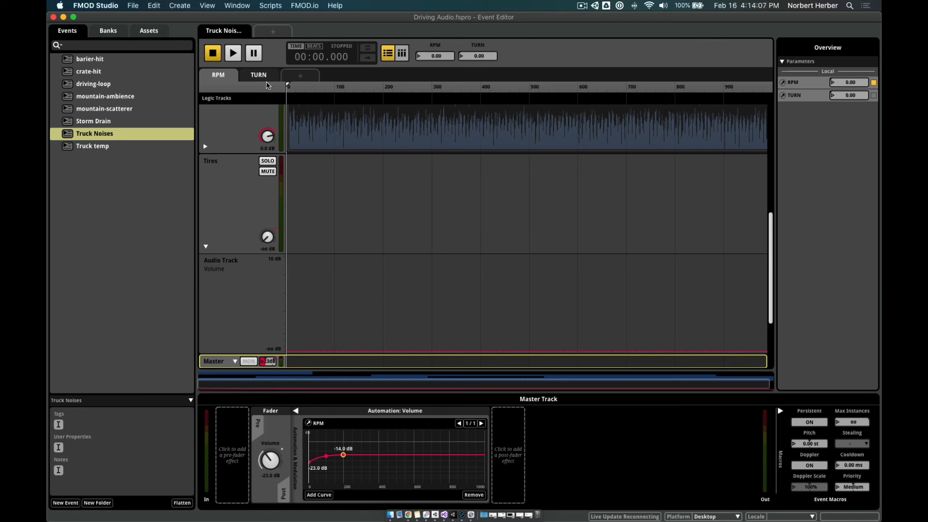
pyautogui.click(265, 77)
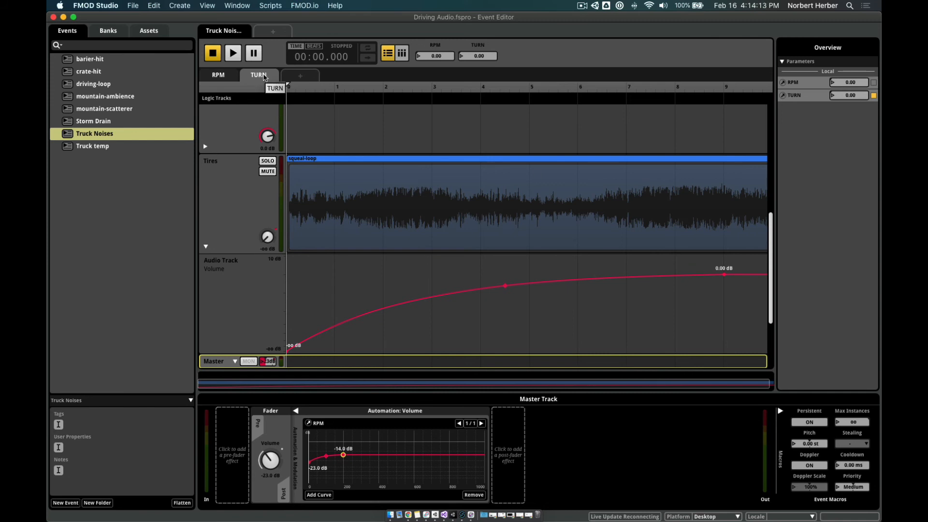
pyautogui.press('super+Tab')
pyautogui.press('super+Tab')
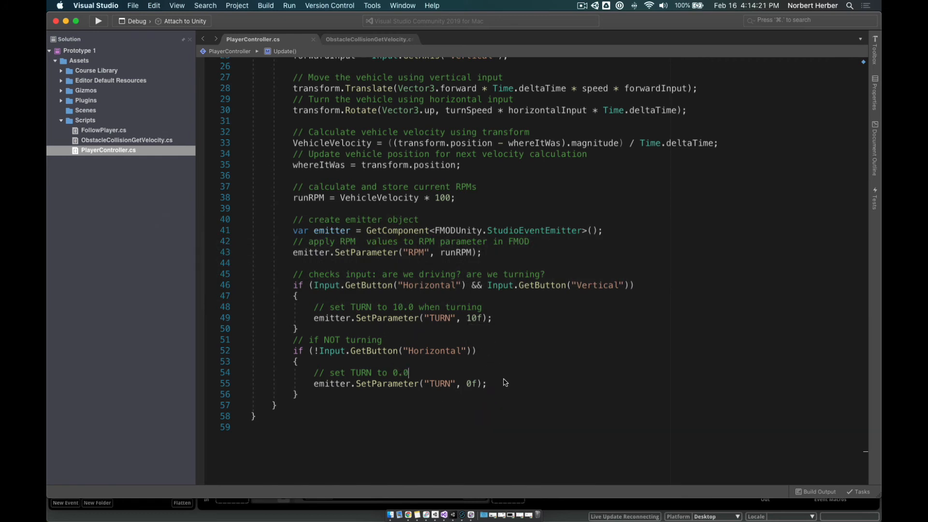
# Step: Back in FMOD Studio, select the TURN parameter and set its seek speed to 7.90/s
pyautogui.press('super+Tab')
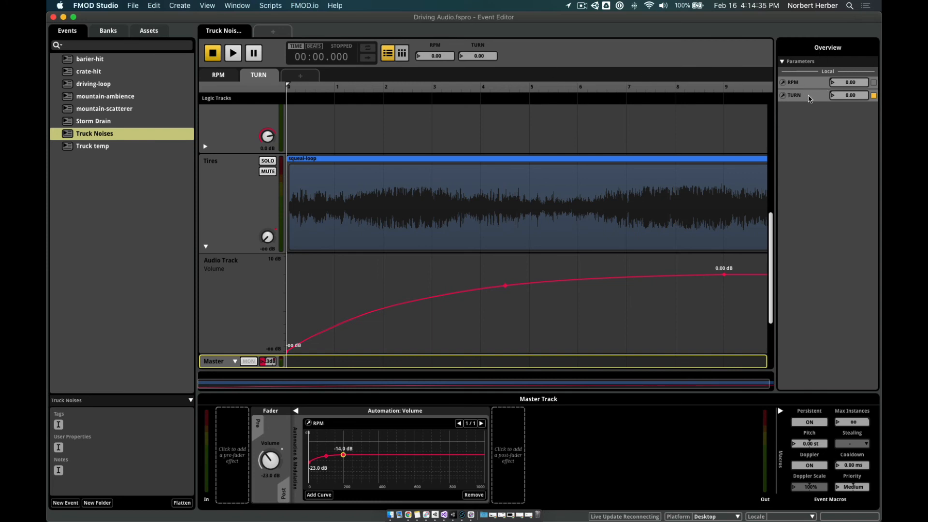
pyautogui.click(808, 96)
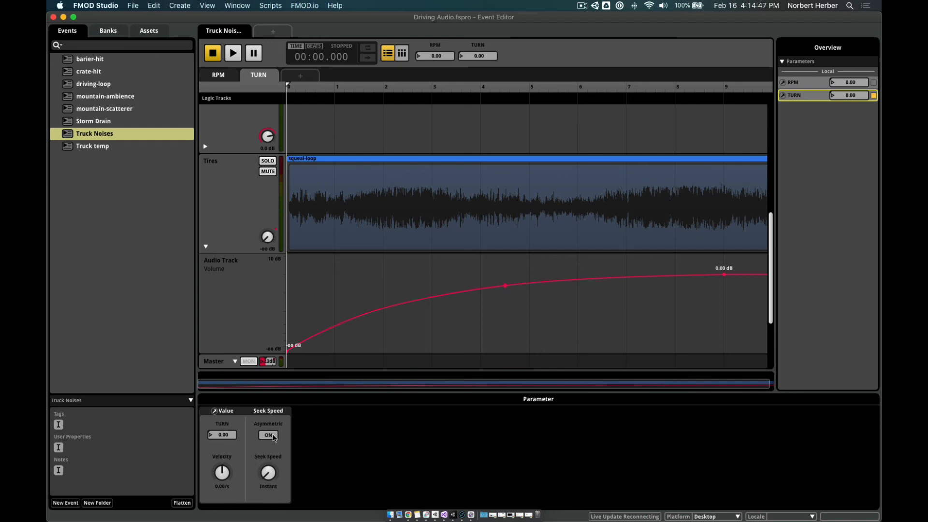
pyautogui.moveTo(274, 478); pyautogui.dragTo(273, 488)
pyautogui.moveTo(269, 402); pyautogui.dragTo(268, 411)
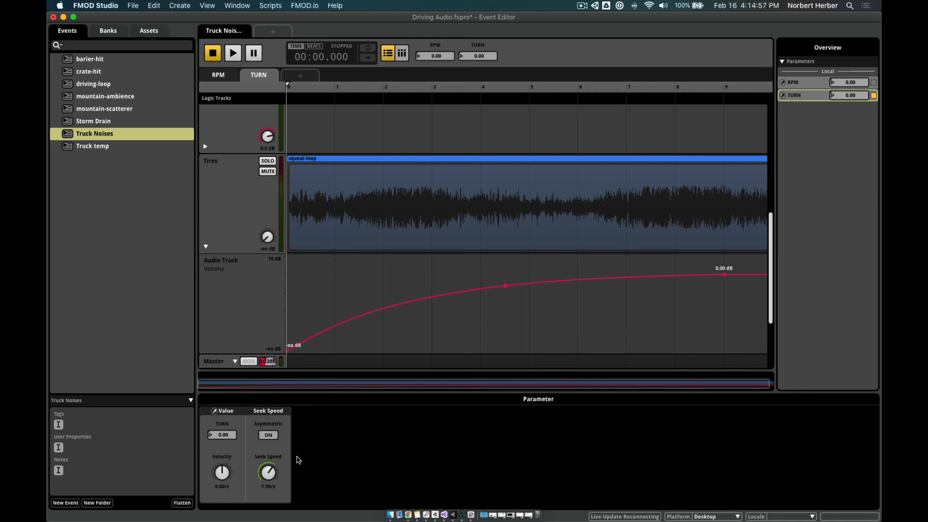
# Step: Make TURN's seek speed asymmetric, with 47/s ascending and 23/s descending, and play the event
pyautogui.click(273, 437)
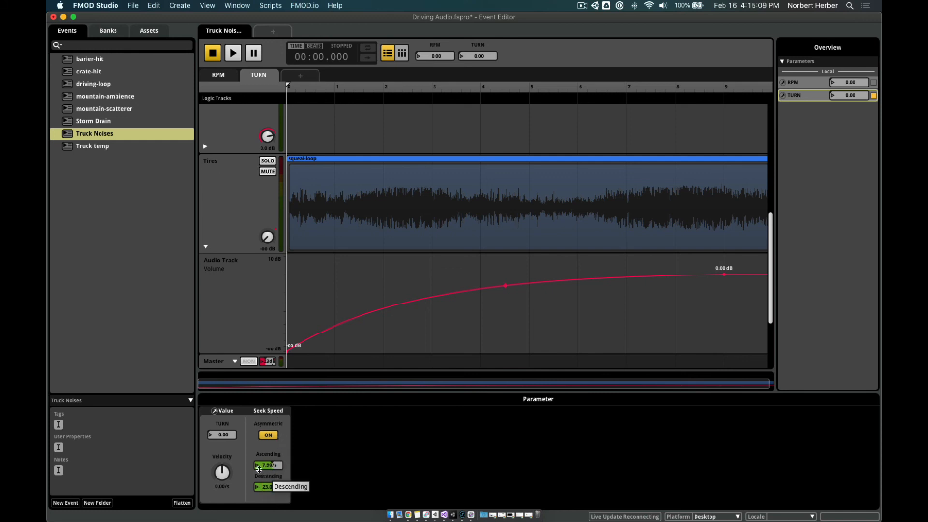
pyautogui.doubleClick(259, 465)
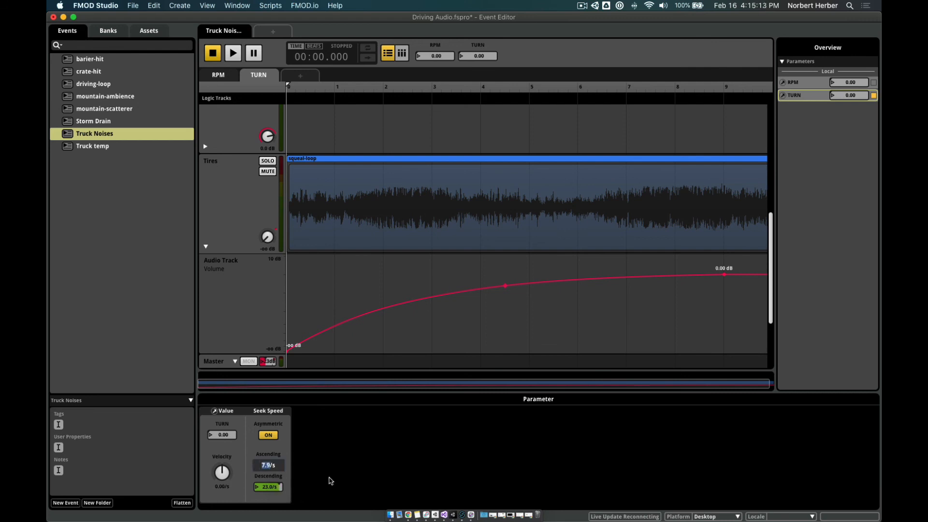
pyautogui.write('47')
pyautogui.press('Return')
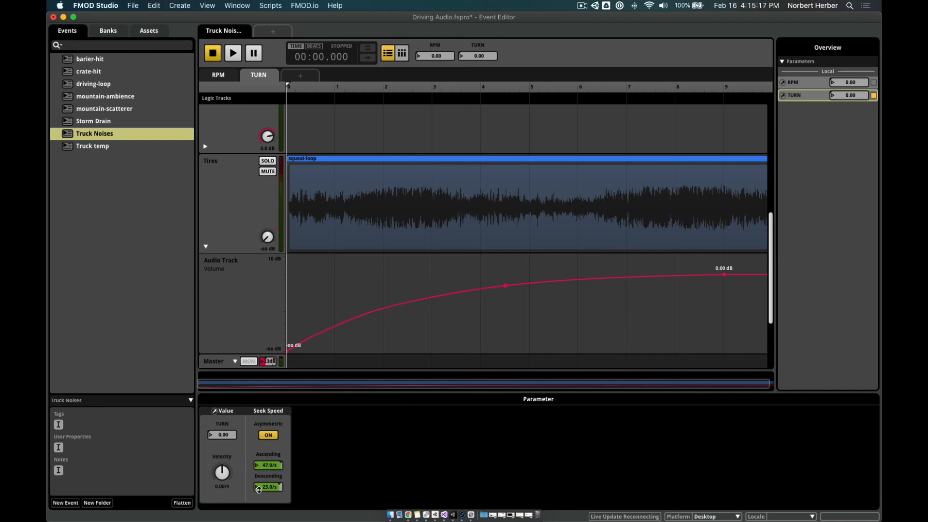
pyautogui.doubleClick(260, 487)
pyautogui.press('Return')
pyautogui.click(233, 54)
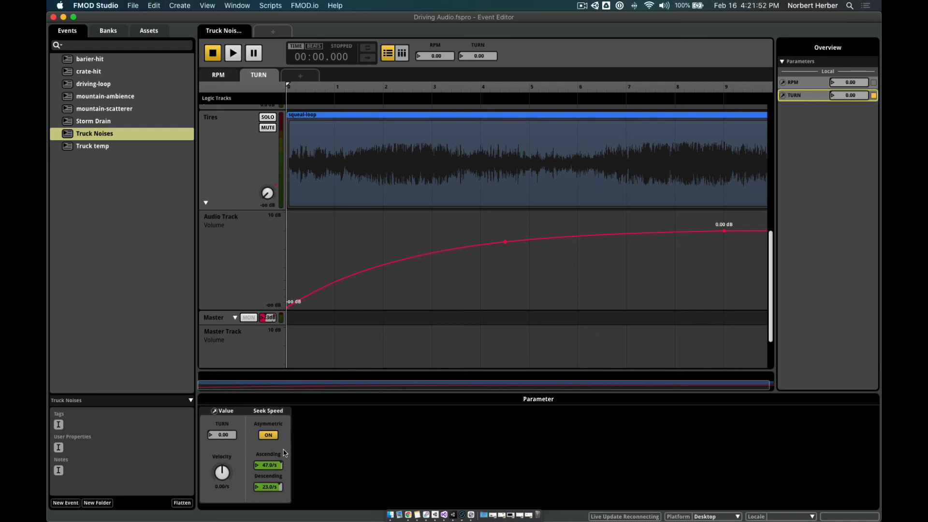
# Step: Add a pre-fader FMOD 3-EQ to the Tires track, with X-High at 1.20 kHz and X-Slope at 12
pyautogui.click(244, 161)
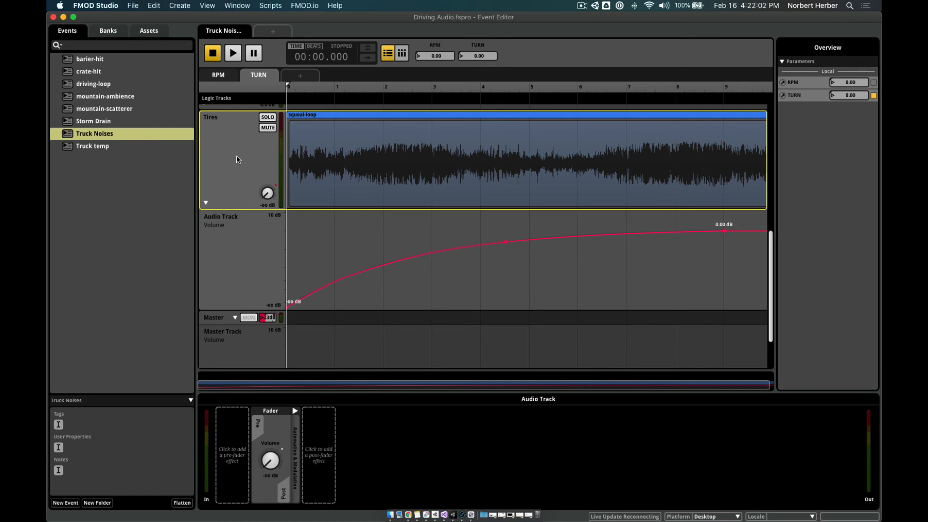
pyautogui.click(232, 461)
pyautogui.moveTo(252, 464)
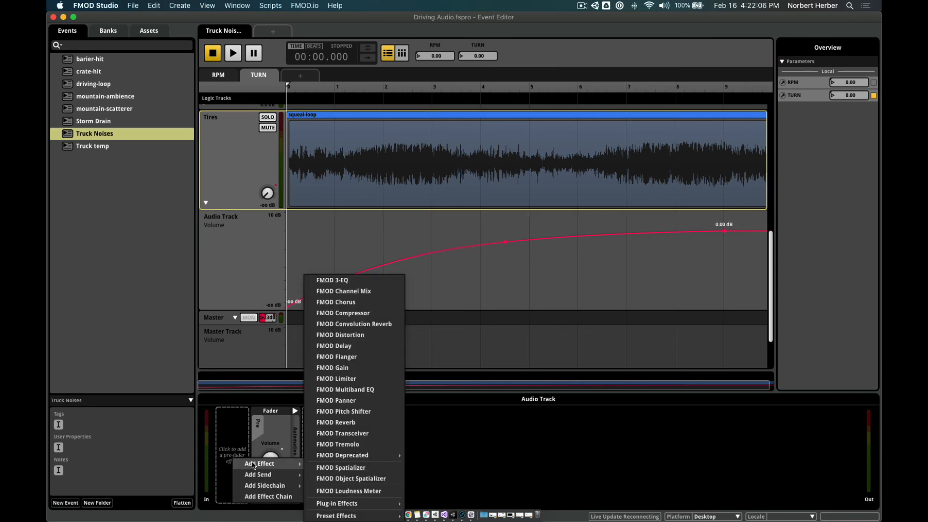
pyautogui.click(329, 281)
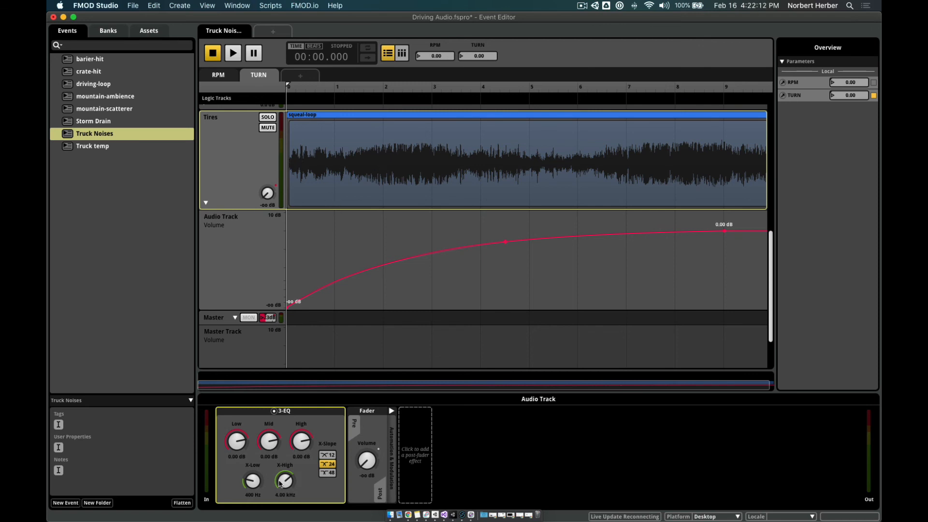
pyautogui.click(330, 455)
# Step: Automate the 3-EQ's High gain on TURN from -24 dB at 0 to 0 dB at 9, bowing the curve upward
pyautogui.rightClick(306, 444)
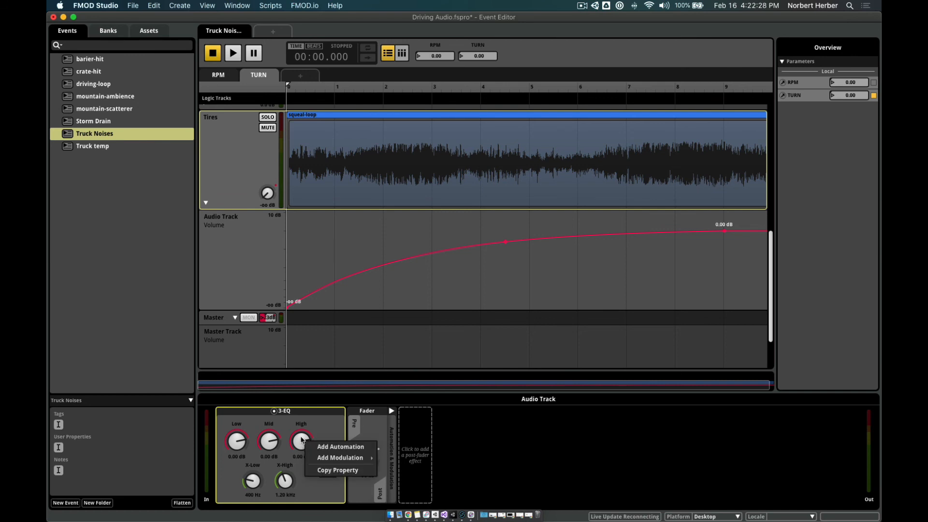
pyautogui.click(330, 448)
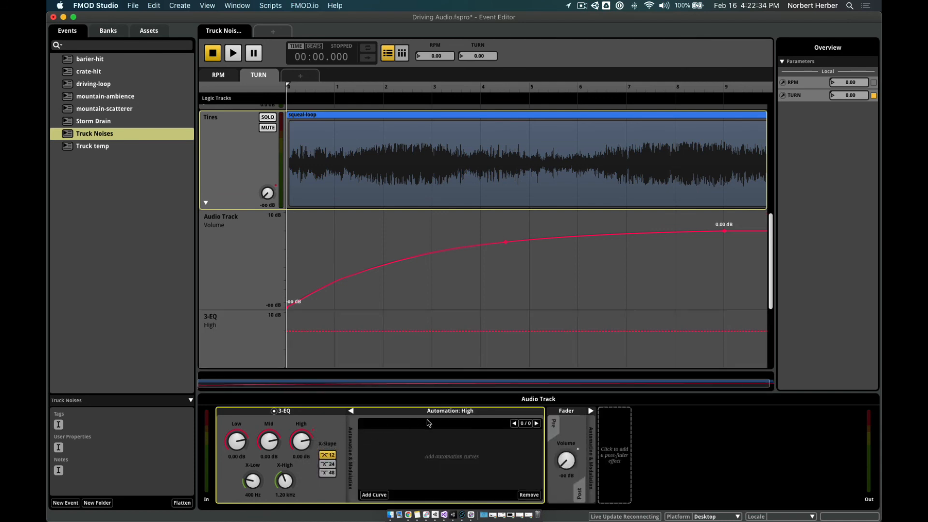
pyautogui.scroll(-5, 367, 326)
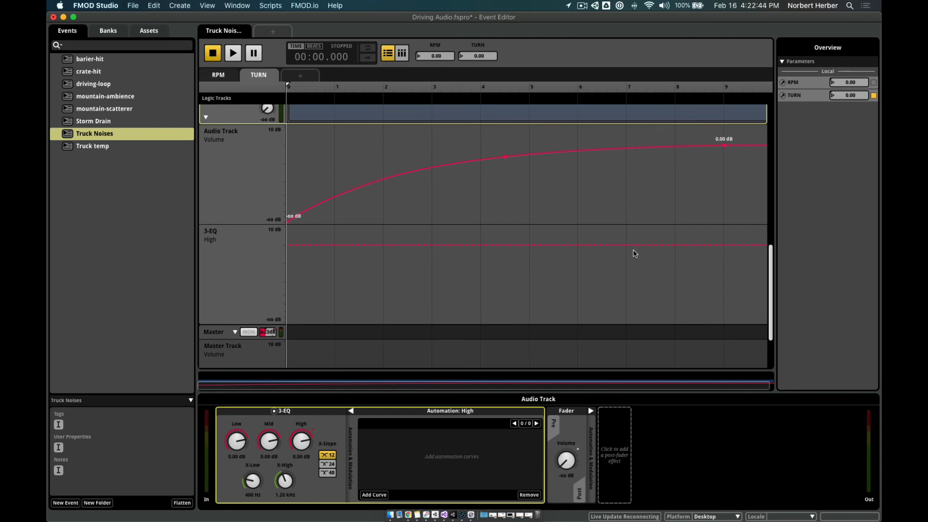
pyautogui.click(724, 246)
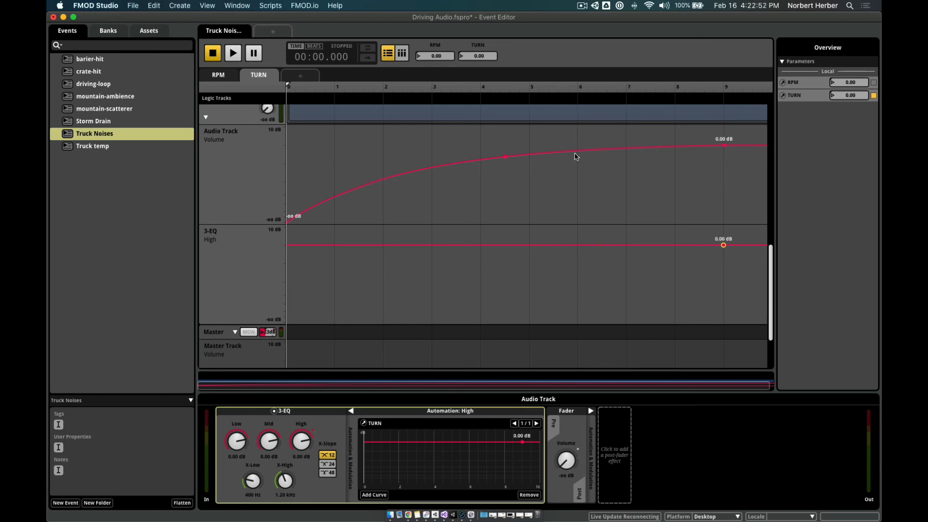
pyautogui.click(302, 245)
pyautogui.moveTo(303, 245); pyautogui.dragTo(287, 286)
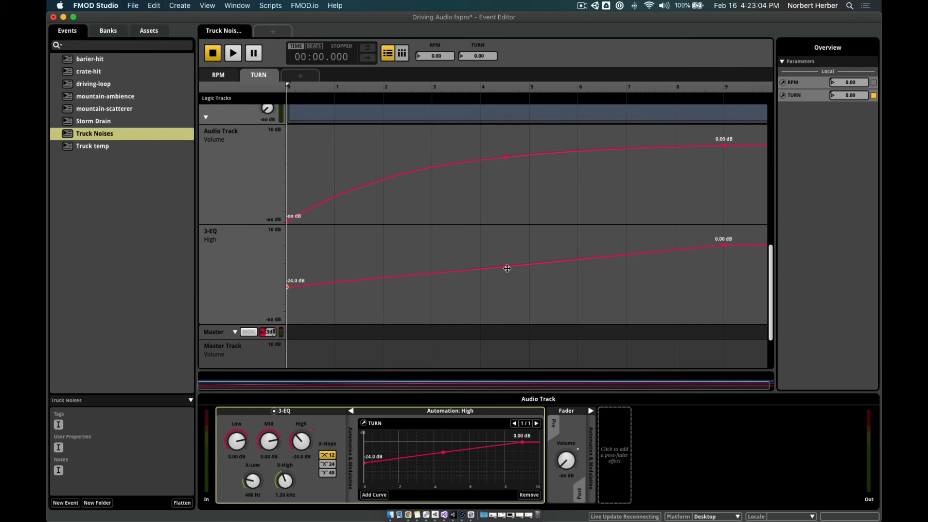
pyautogui.moveTo(505, 266); pyautogui.dragTo(504, 253)
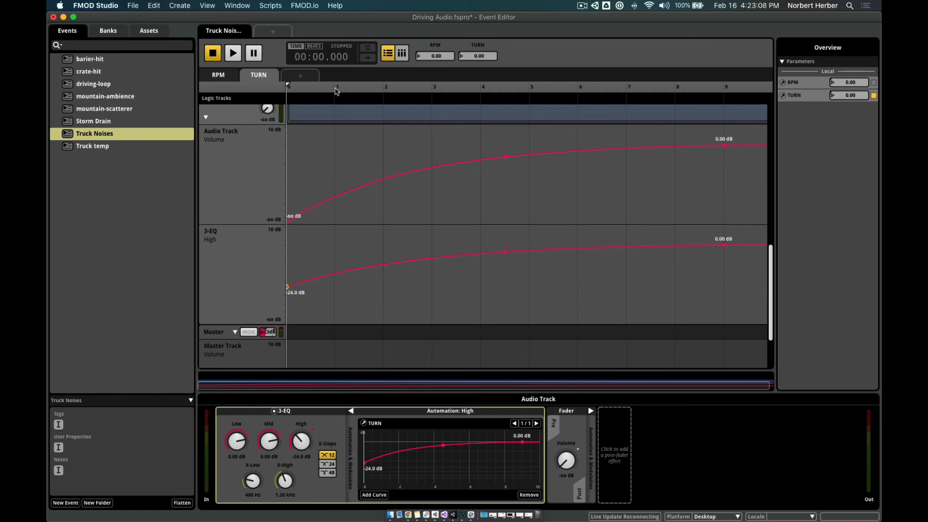
# Step: Audition the event while sweeping TURN, raising the High curve's starting point to -20 dB, and stop playback
pyautogui.click(233, 54)
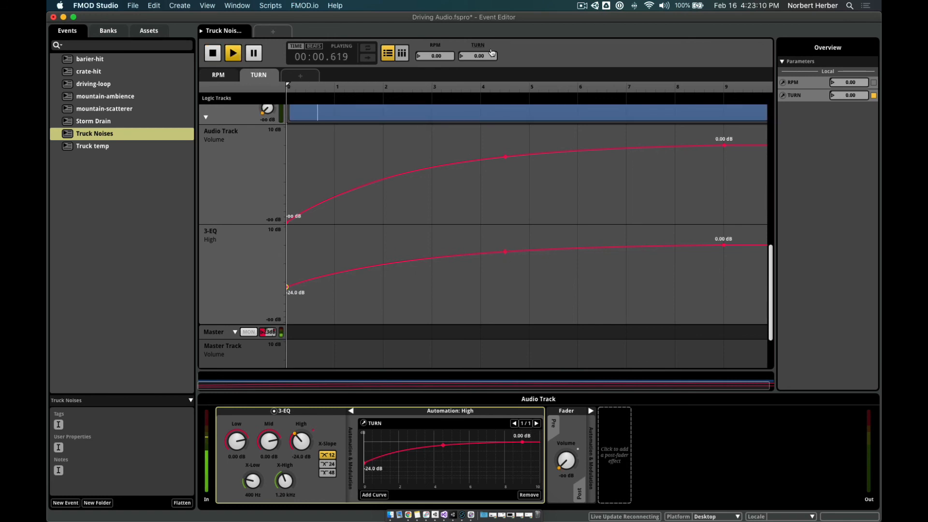
pyautogui.moveTo(480, 56); pyautogui.dragTo(480, 55)
pyautogui.moveTo(291, 84); pyautogui.dragTo(290, 110)
pyautogui.moveTo(289, 288); pyautogui.dragTo(287, 282)
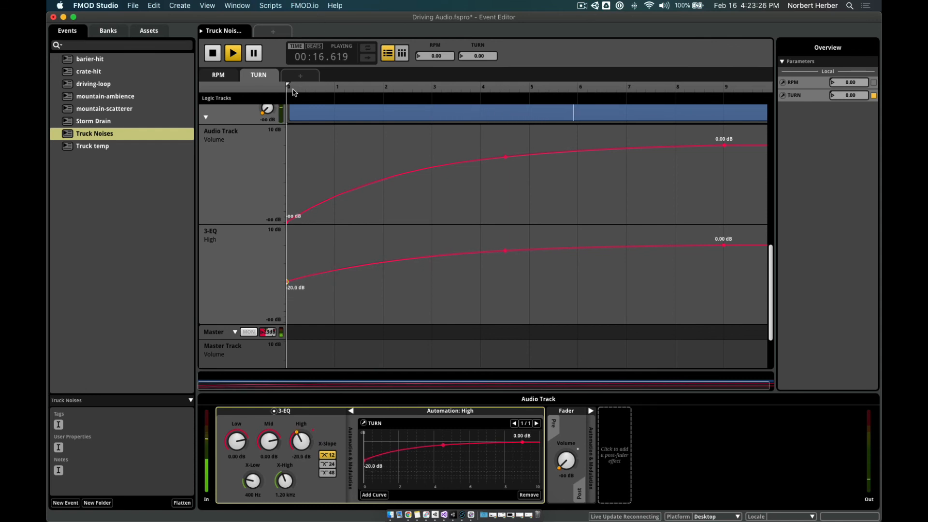
pyautogui.moveTo(288, 85)
pyautogui.mouseDown()
pyautogui.moveTo(715, 63)
pyautogui.moveTo(756, 70)
pyautogui.moveTo(602, 70)
pyautogui.moveTo(334, 99)
pyautogui.moveTo(754, 84)
pyautogui.moveTo(290, 87)
pyautogui.moveTo(759, 85)
pyautogui.moveTo(286, 87)
pyautogui.mouseUp()
pyautogui.click(215, 56)
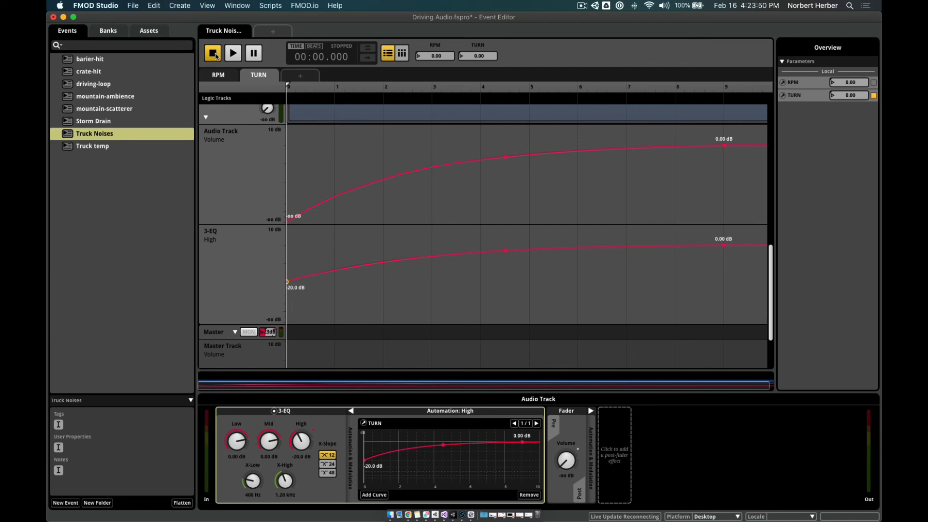
# Step: Save the FMOD project and switch to Unity
pyautogui.press('super+s')
pyautogui.press('super+Tab')
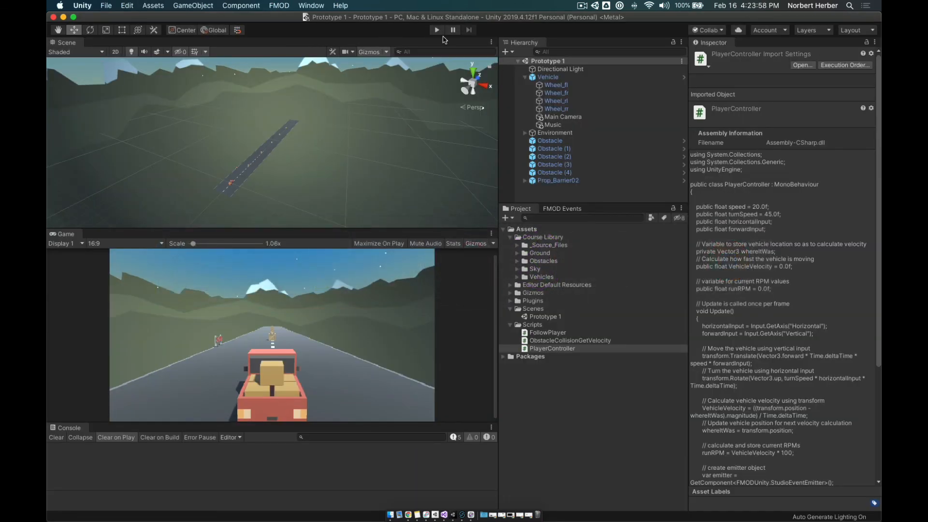
# Step: Run the game in Unity and drive the truck forward, backward and through turns to test the engine and tire sounds
pyautogui.click(436, 30)
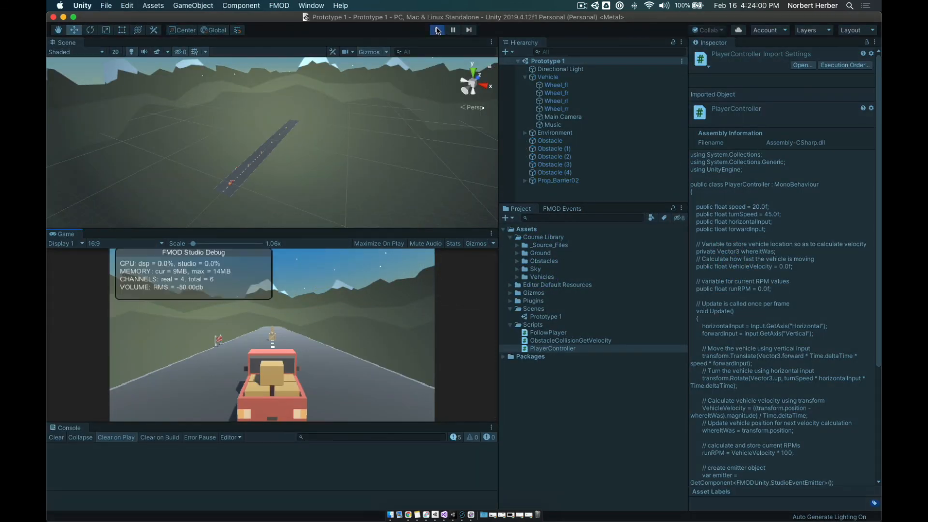
pyautogui.press('Up')
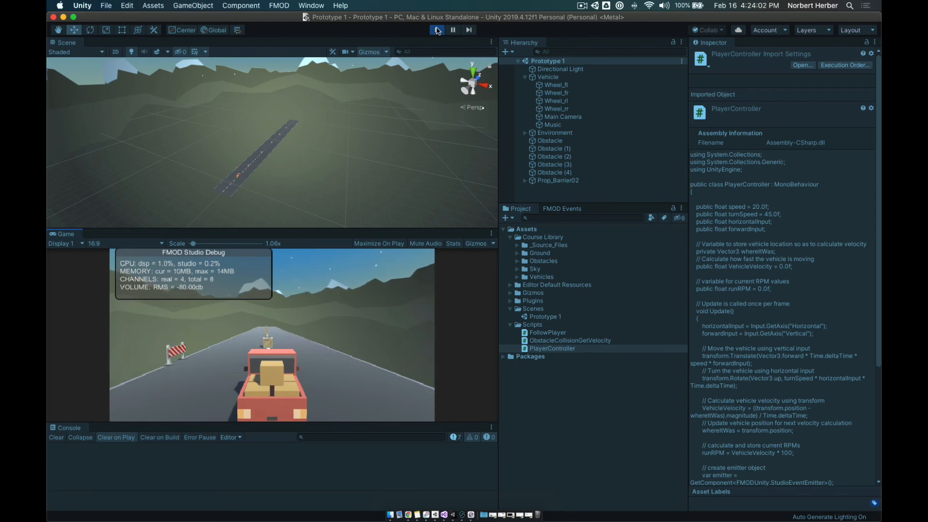
pyautogui.press('Right')
pyautogui.press('Up')
pyautogui.press('Left')
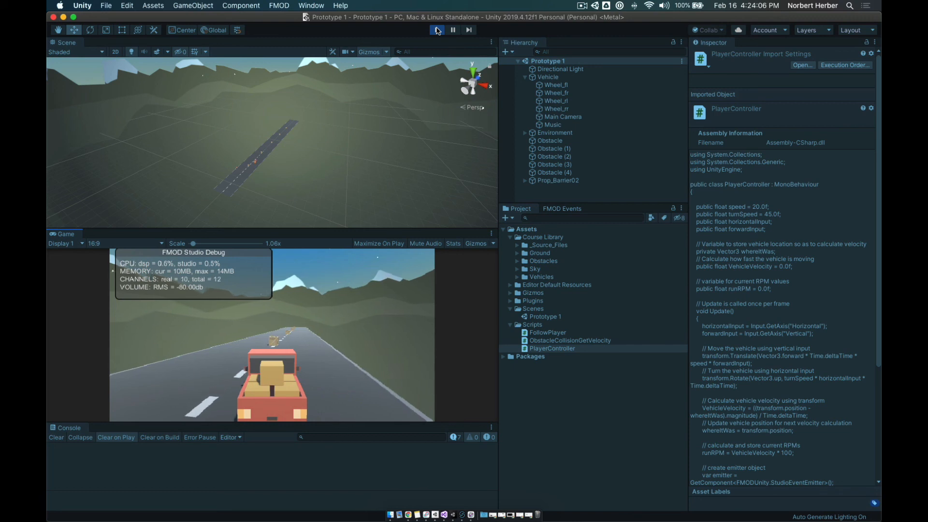
pyautogui.press('Right')
pyautogui.press('Left')
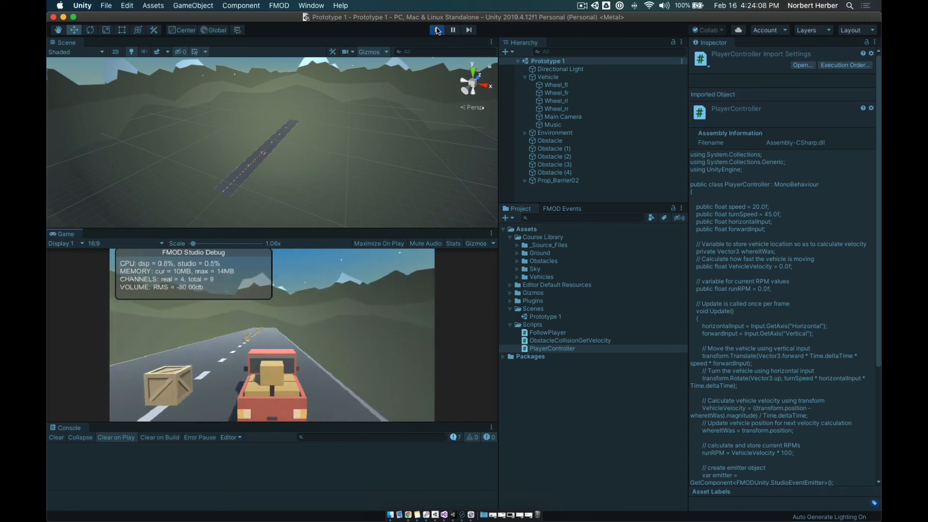
pyautogui.press('Right')
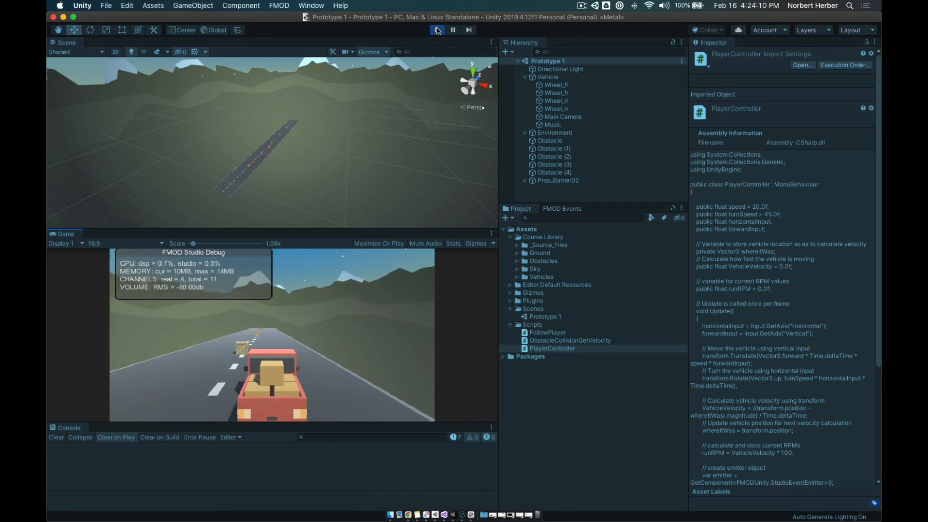
pyautogui.press('Down')
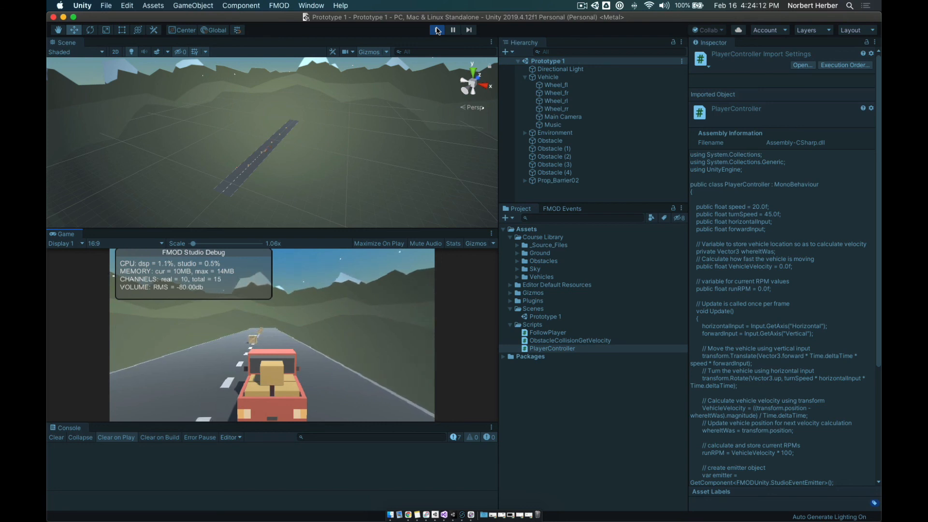
pyautogui.press('Up')
pyautogui.press('Right')
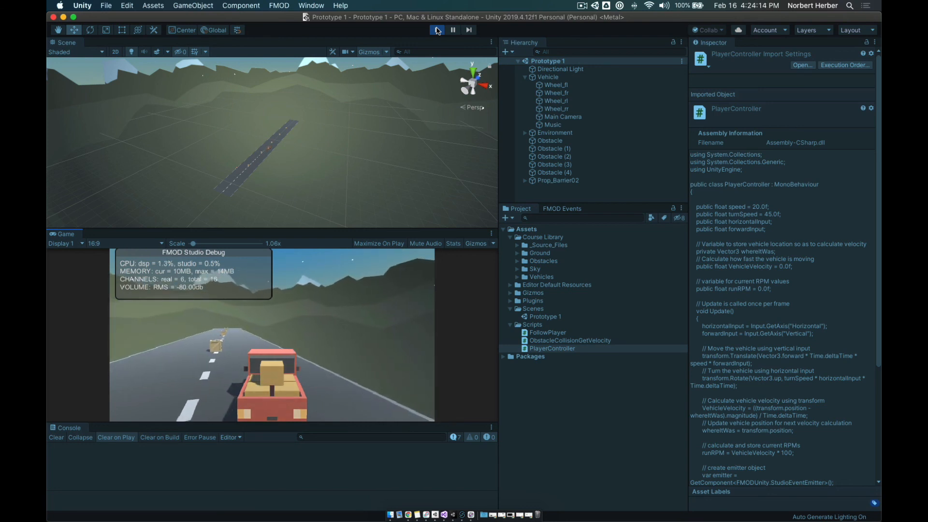
pyautogui.press('Left')
pyautogui.press('Down')
pyautogui.press('Left')
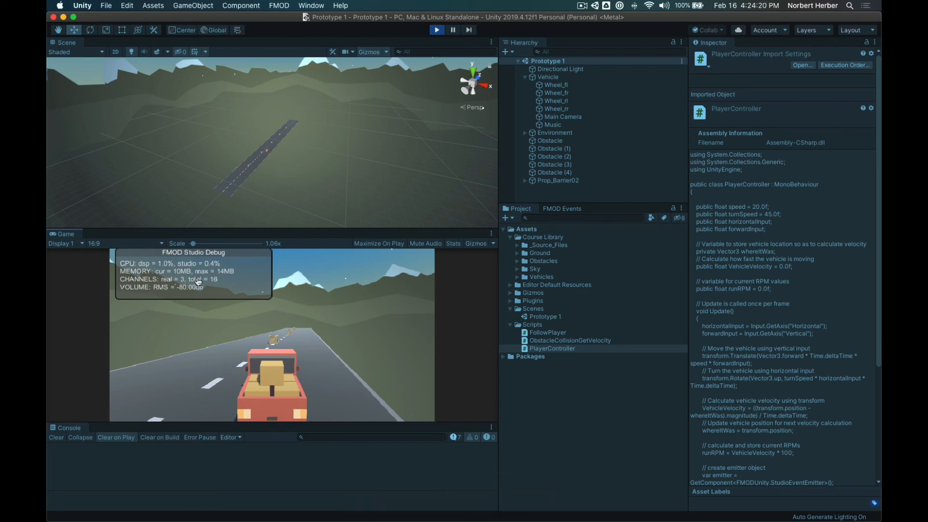
# Step: Switch to FMOD Studio and set the Truck Noises event's RPM parameter seek speed to 1250/s
pyautogui.press('super+Tab')
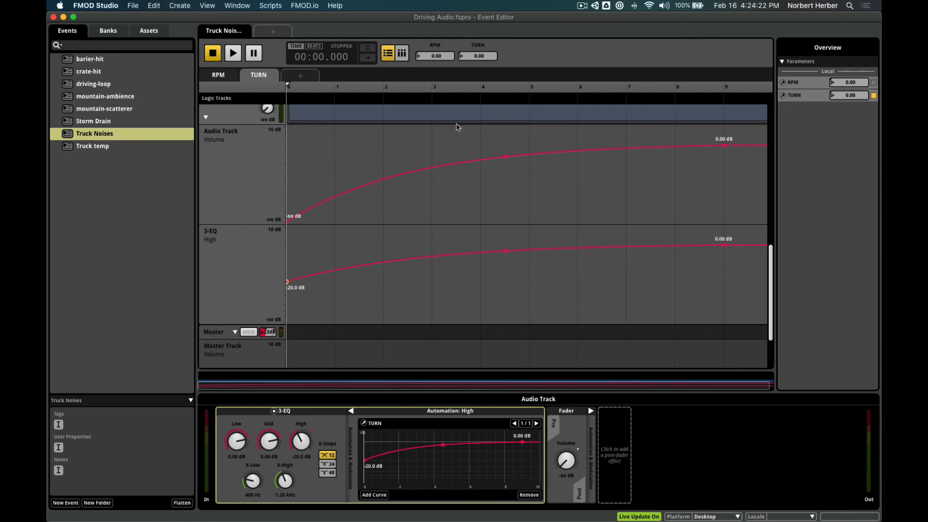
pyautogui.click(224, 76)
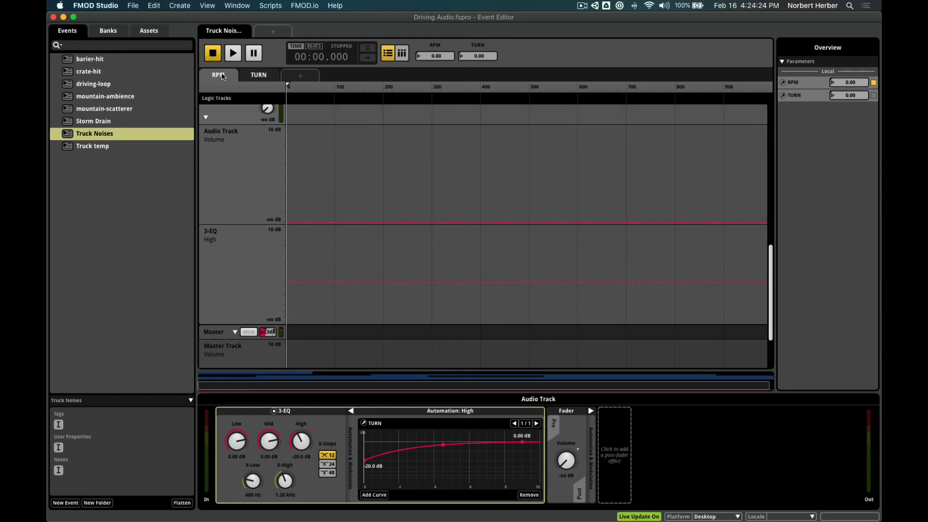
pyautogui.click(805, 83)
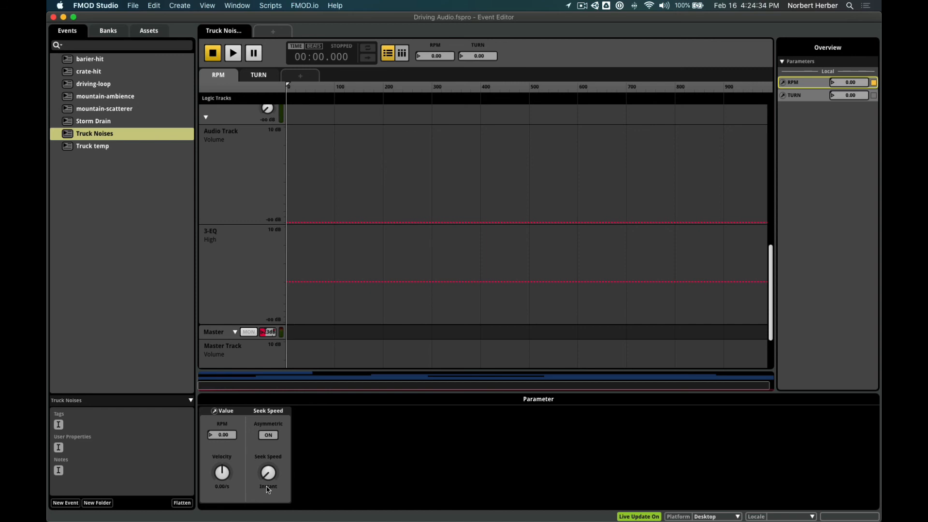
pyautogui.click(273, 489)
pyautogui.write('1250')
pyautogui.press('Return')
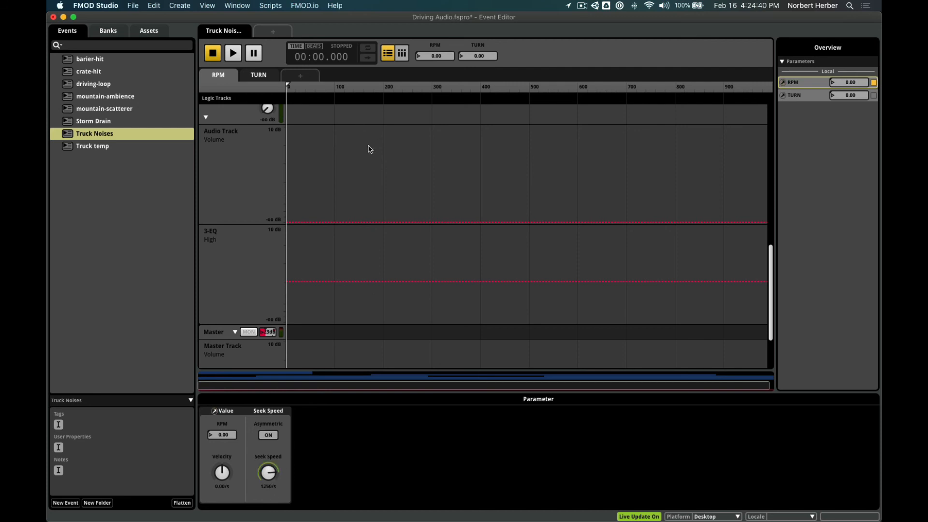
# Step: Return to the running Unity game and drive forward and in reverse to test the engine's RPM response
pyautogui.press('super+Tab')
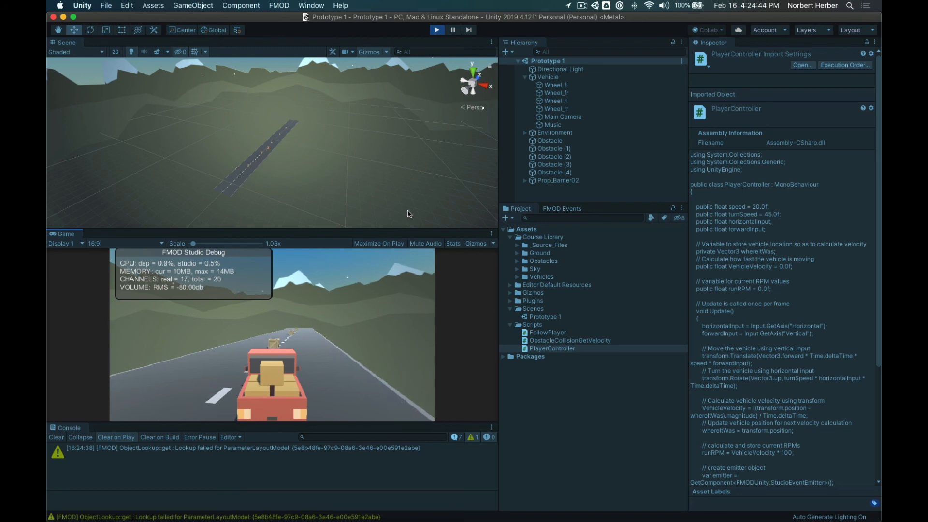
pyautogui.press('Right')
pyautogui.press('Up')
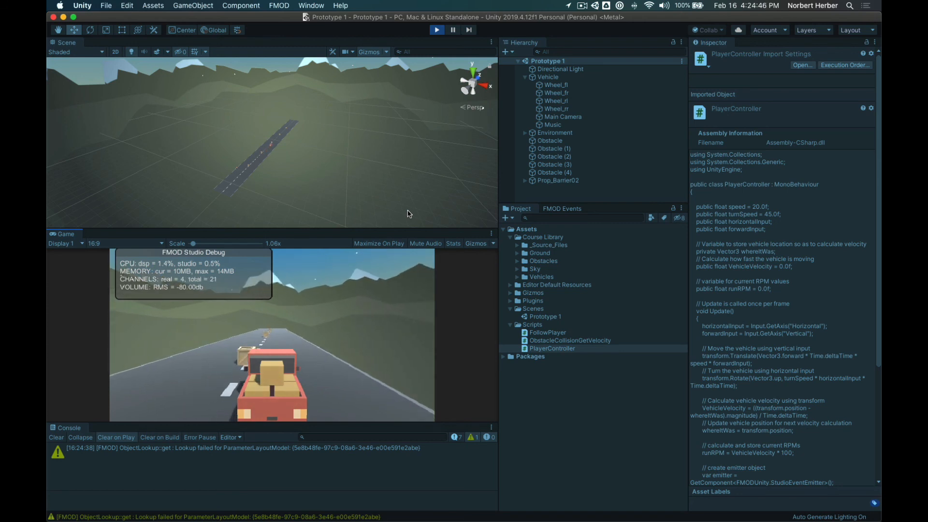
pyautogui.press('Down')
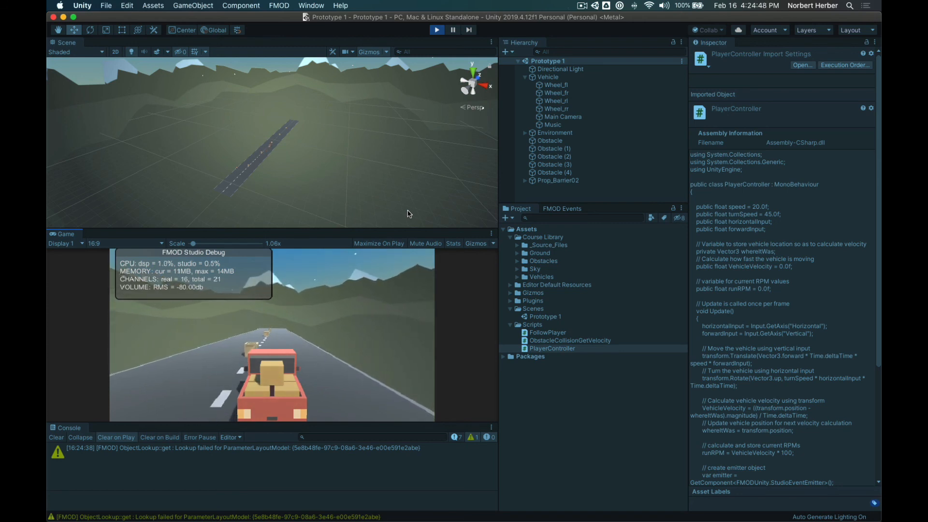
pyautogui.press('Down')
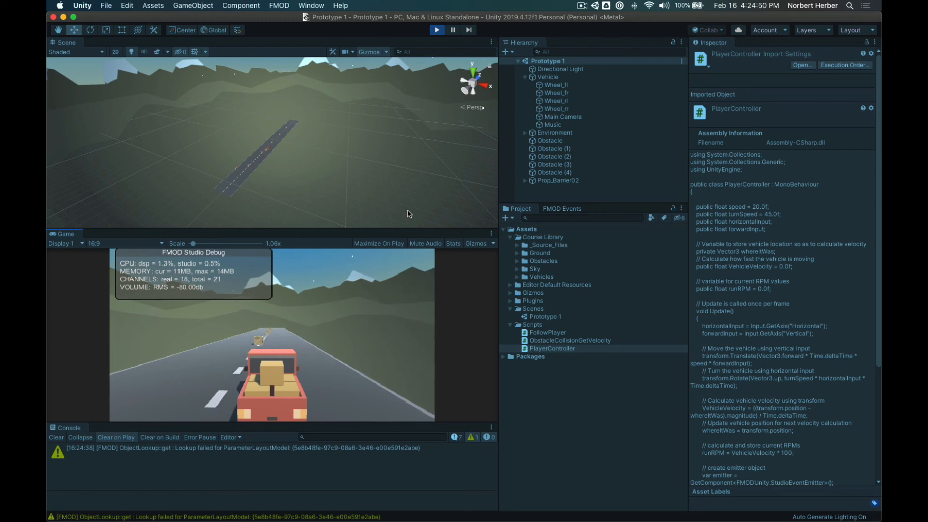
pyautogui.press('Up')
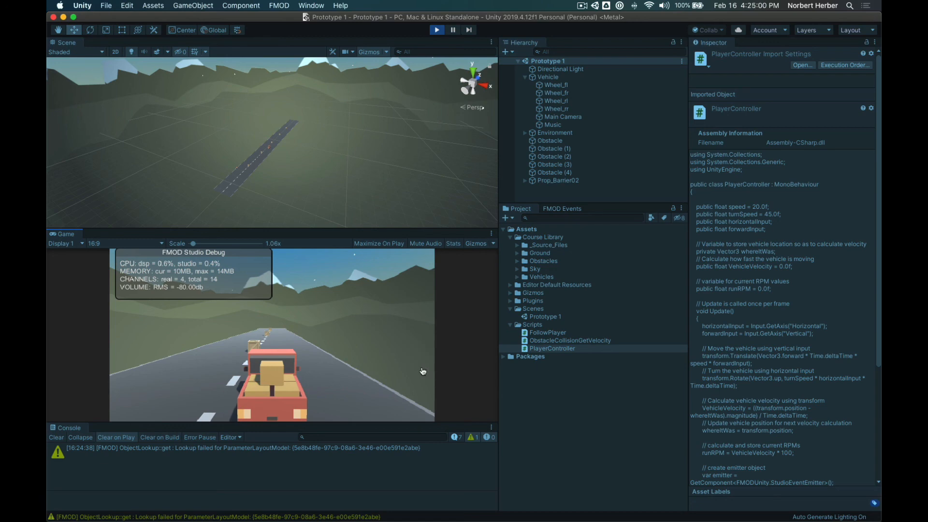
# Step: Switch to FMOD Studio and set the RPM parameter's seek speed to 1500/s
pyautogui.press('super+Tab')
pyautogui.doubleClick(267, 487)
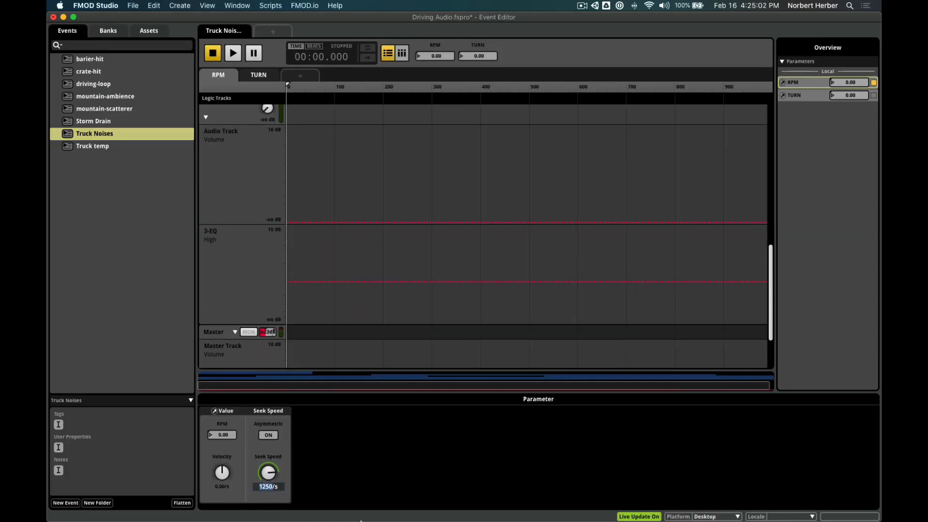
pyautogui.write('1500')
pyautogui.press('Return')
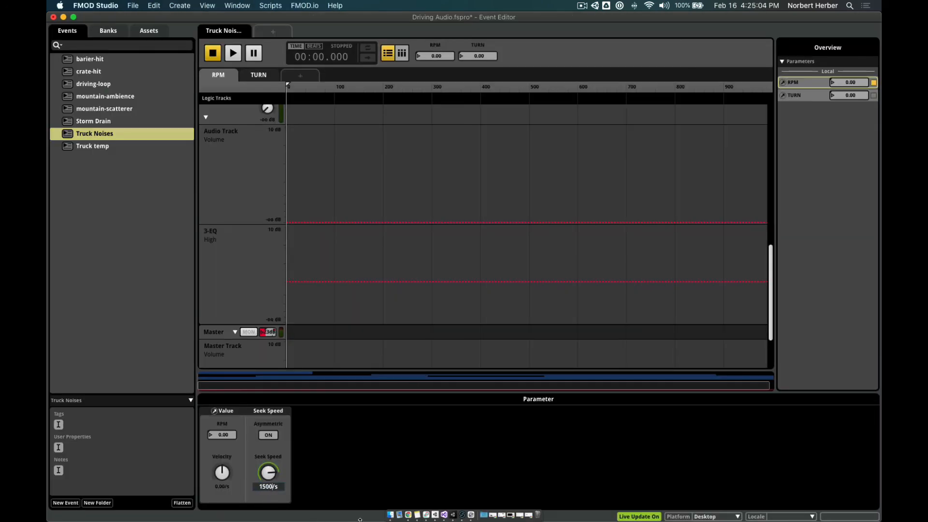
# Step: Switch to Unity and test-drive the truck with acceleration, reversing and turns to hear the new RPM seek speed
pyautogui.press('super+Tab')
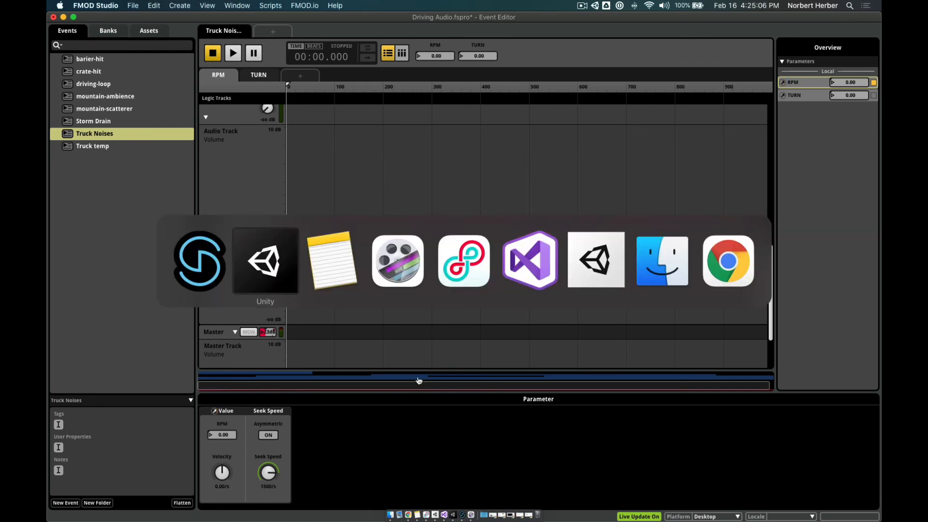
pyautogui.press('Up')
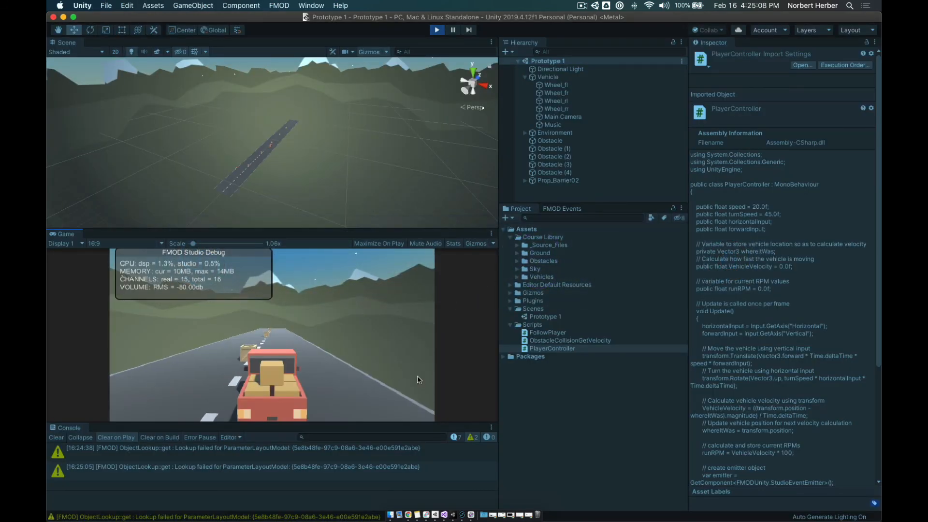
pyautogui.press('Up')
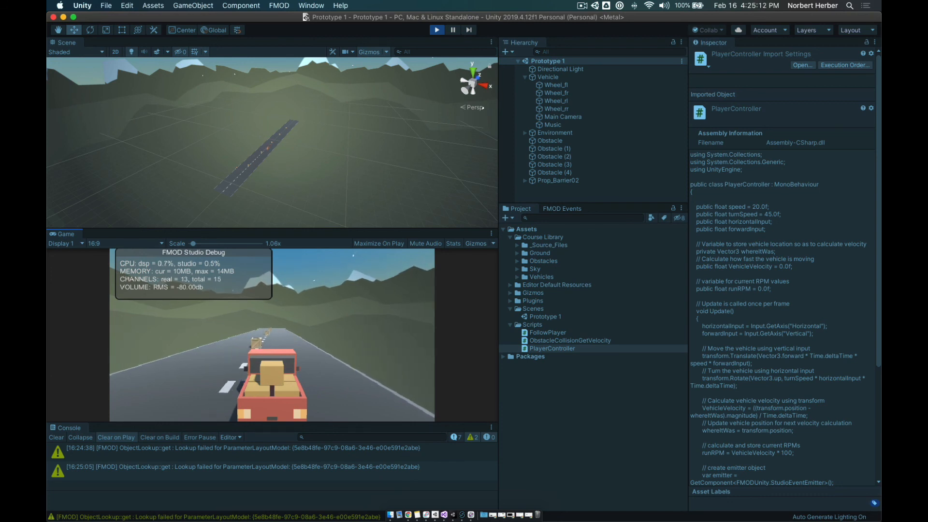
pyautogui.press('Up')
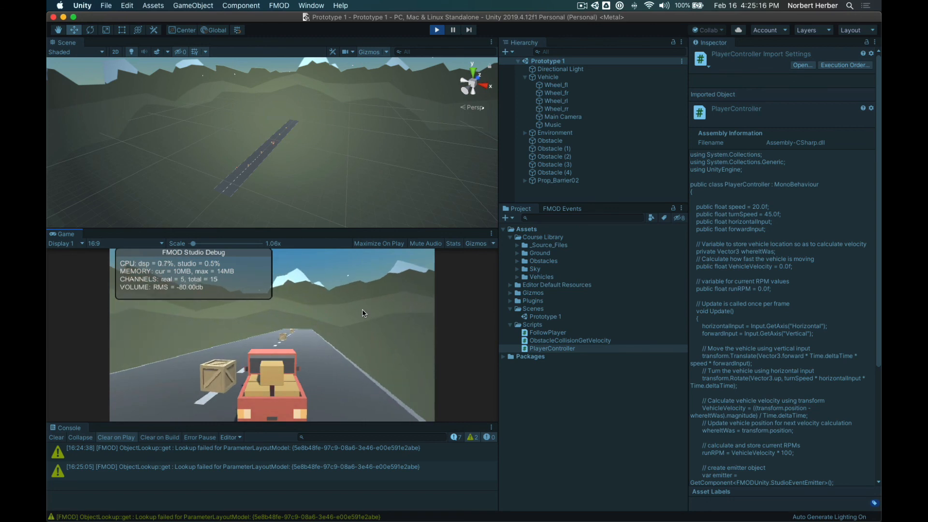
pyautogui.press('Down')
pyautogui.press('Left')
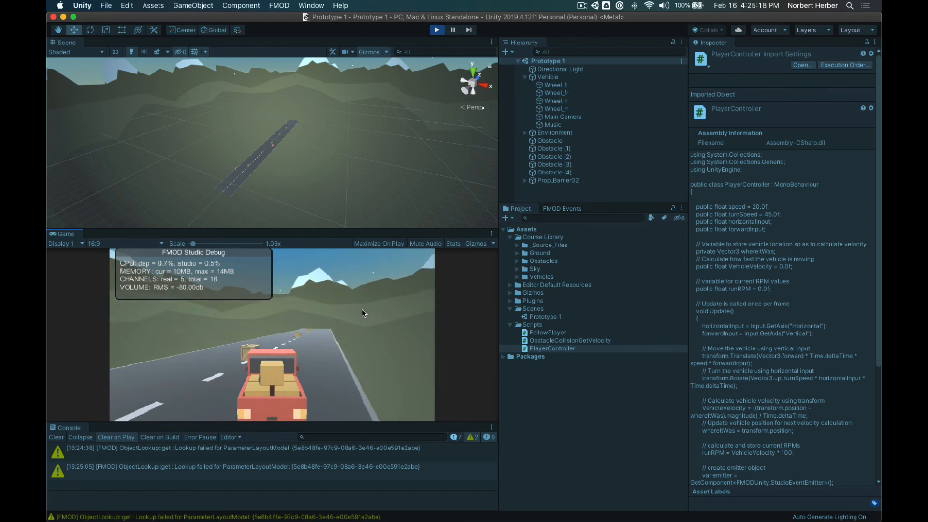
pyautogui.press('Right')
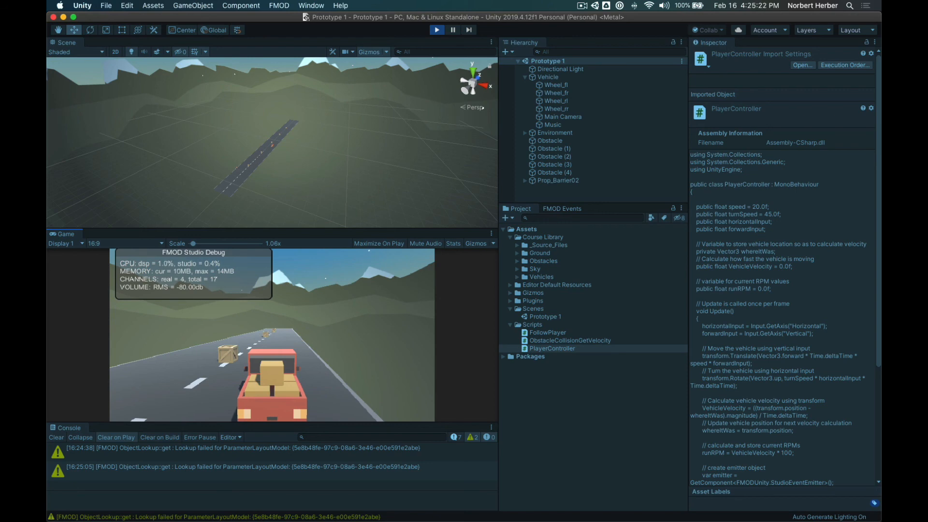
# Step: In FMOD Studio, set the Storm Drain event's spatializer envelopment to User and slightly adjust its minimum and maximum distances
pyautogui.press('super+Tab')
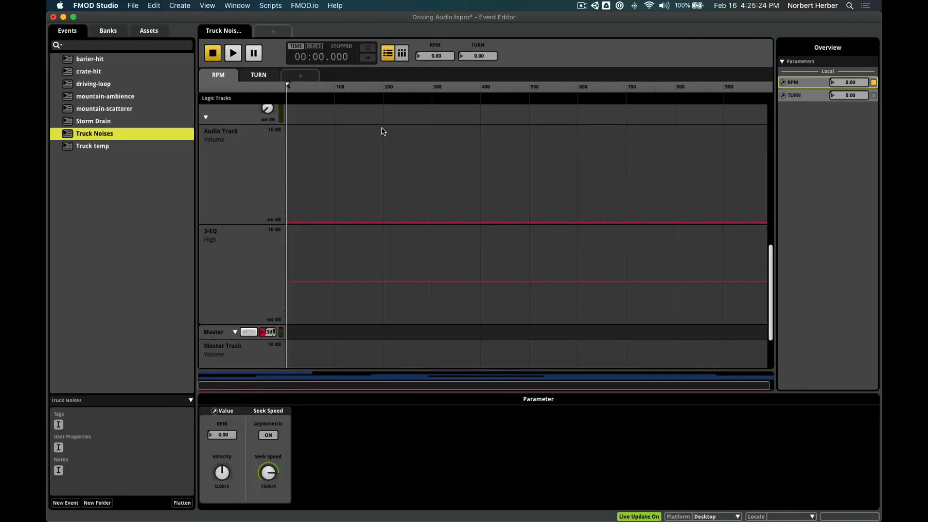
pyautogui.click(112, 124)
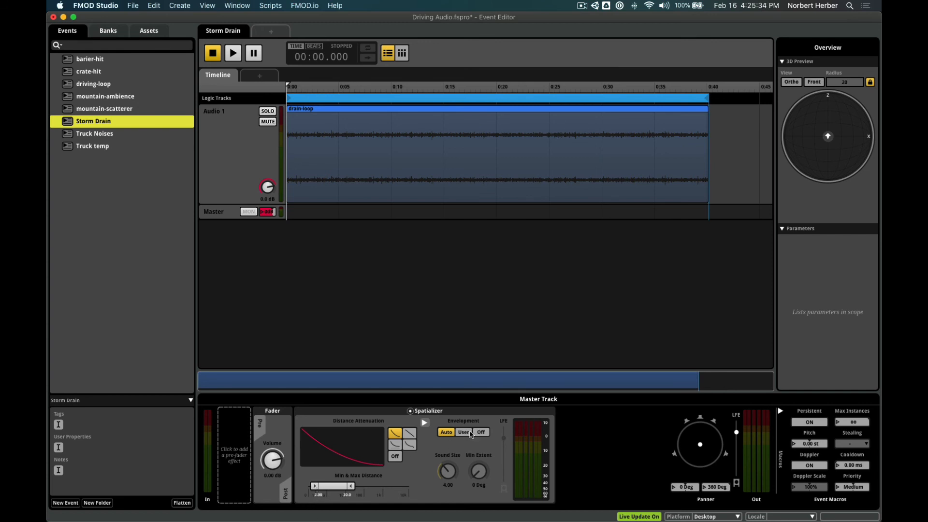
pyautogui.click(463, 432)
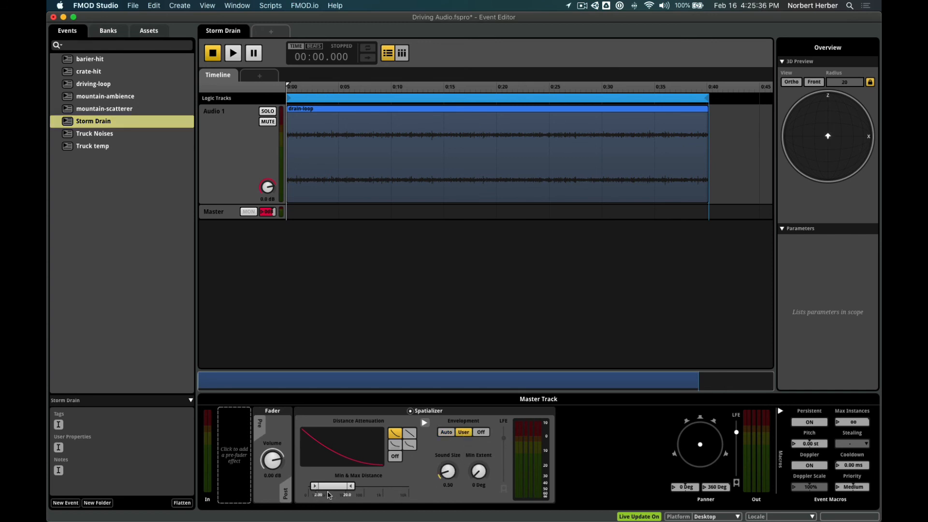
pyautogui.moveTo(314, 486); pyautogui.dragTo(312, 486)
pyautogui.moveTo(350, 486); pyautogui.dragTo(349, 486)
# Step: Switch to Unity and drive the truck back and forth past the obstacles, turning both ways, to check the mix
pyautogui.press('super+Tab')
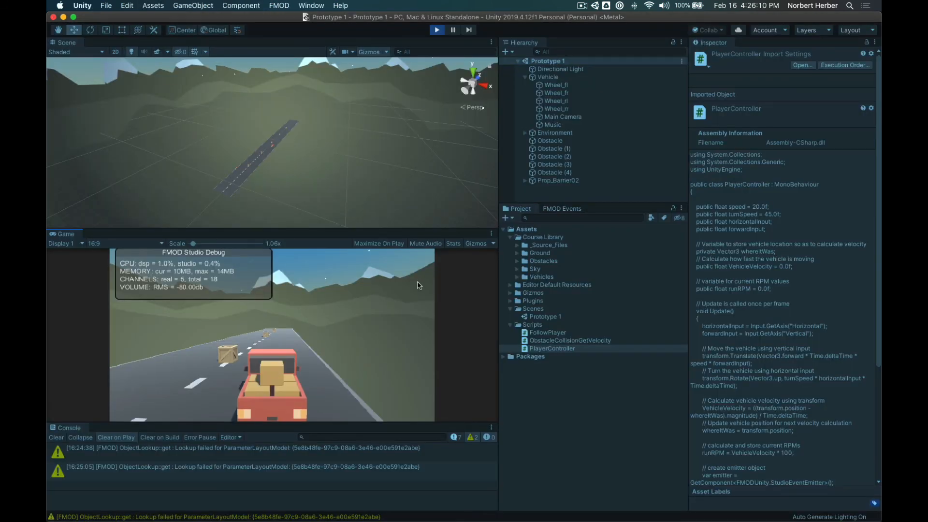
pyautogui.press('Down')
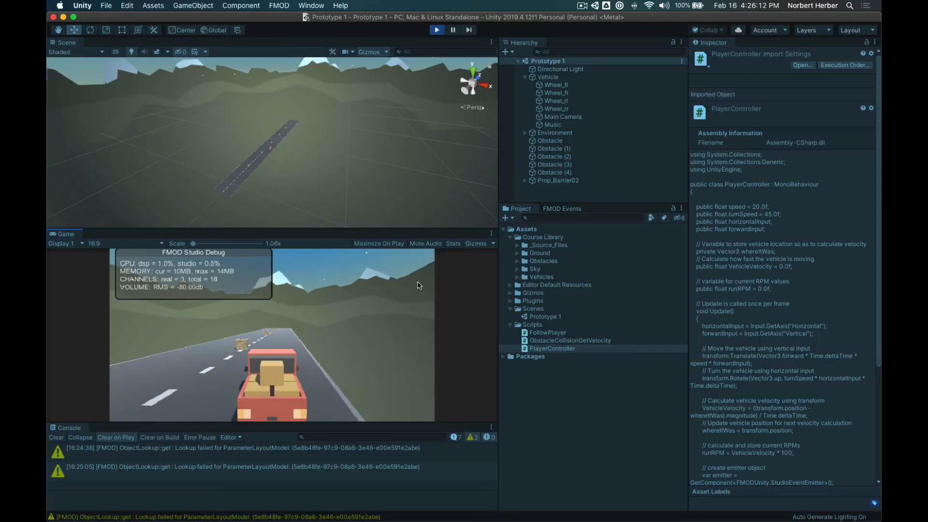
pyautogui.press('Left')
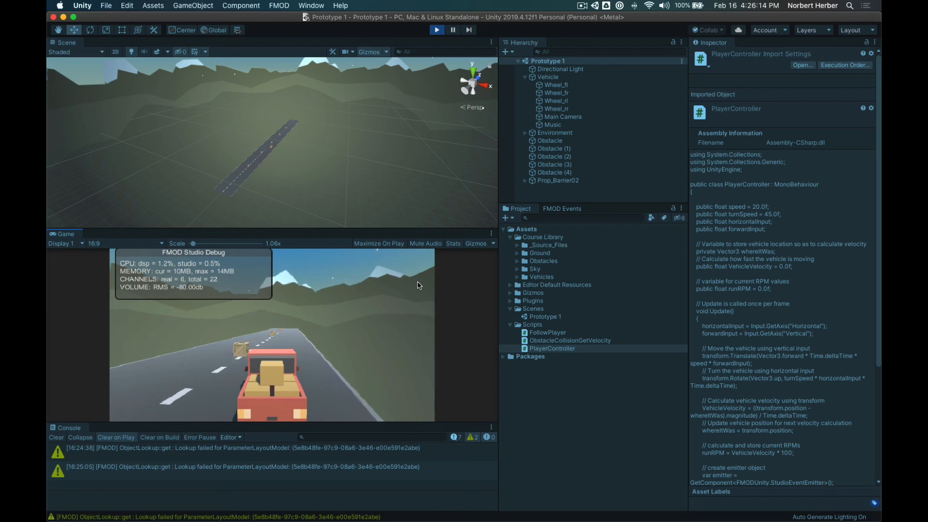
pyautogui.press('Up')
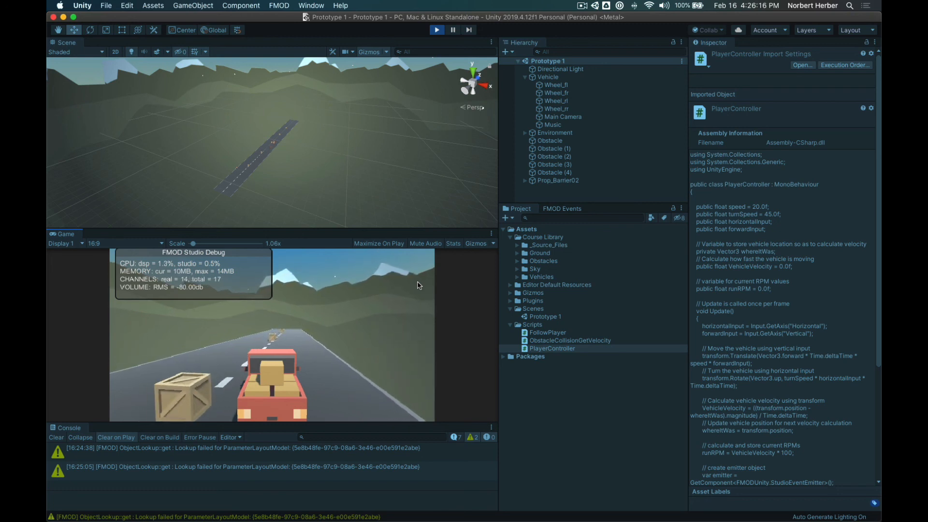
pyautogui.press('Down')
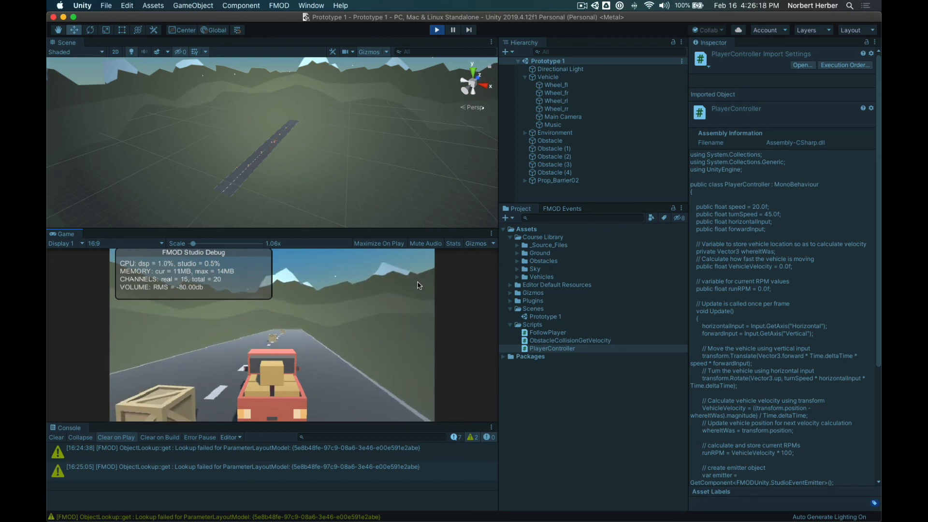
pyautogui.press('Left')
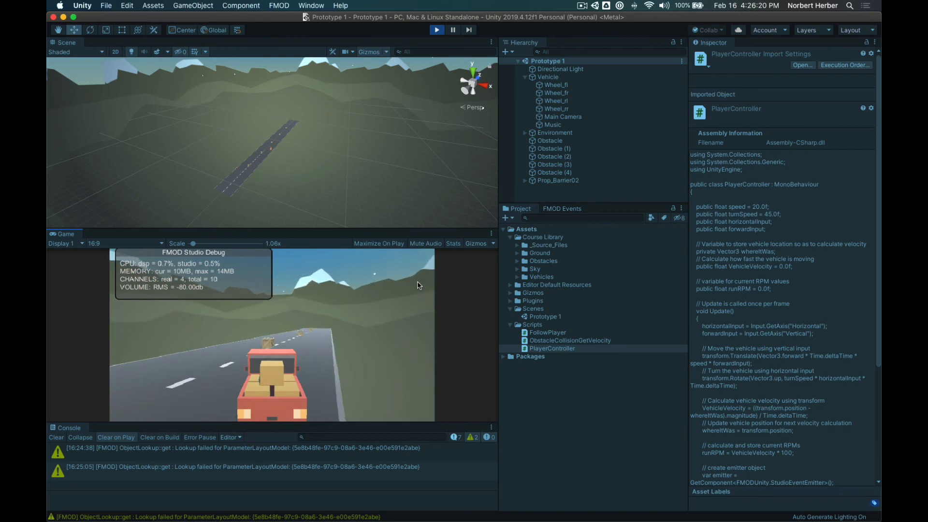
pyautogui.press('Up')
pyautogui.press('Right')
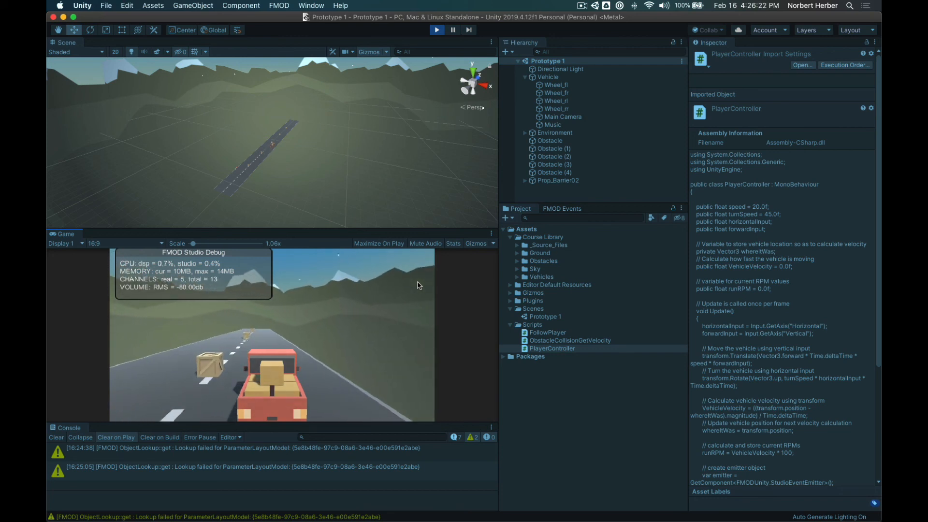
# Step: Drive the truck forward and in reverse past the crate, steering slightly left, to check the storm drain's audible range
pyautogui.press('Up')
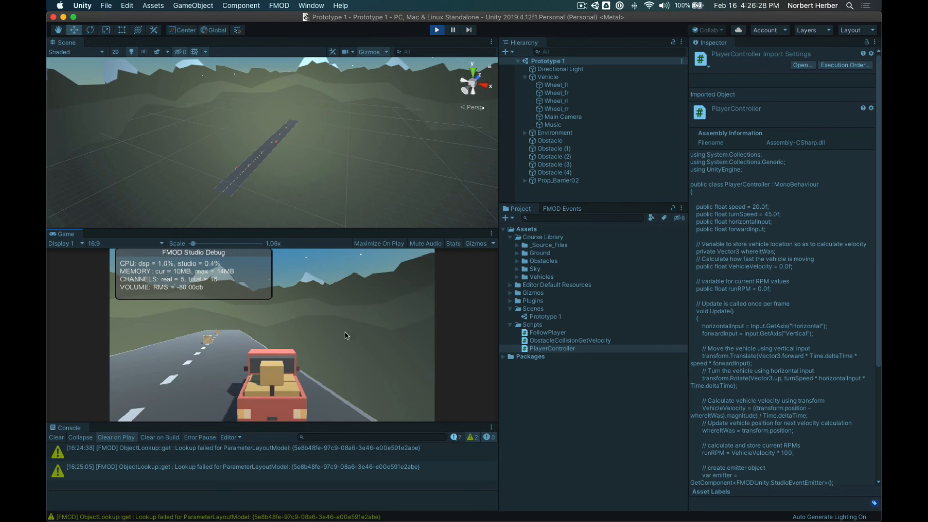
pyautogui.press('Left')
pyautogui.press('Up')
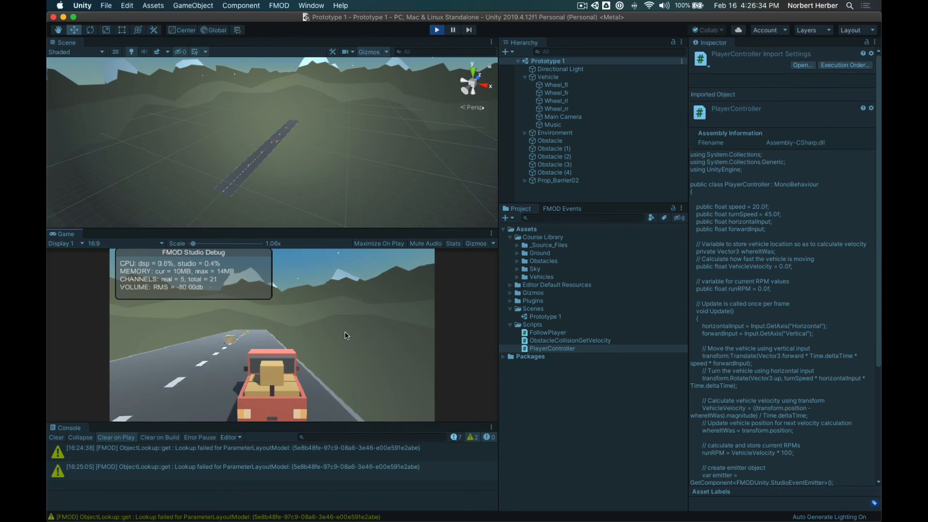
pyautogui.press('Down')
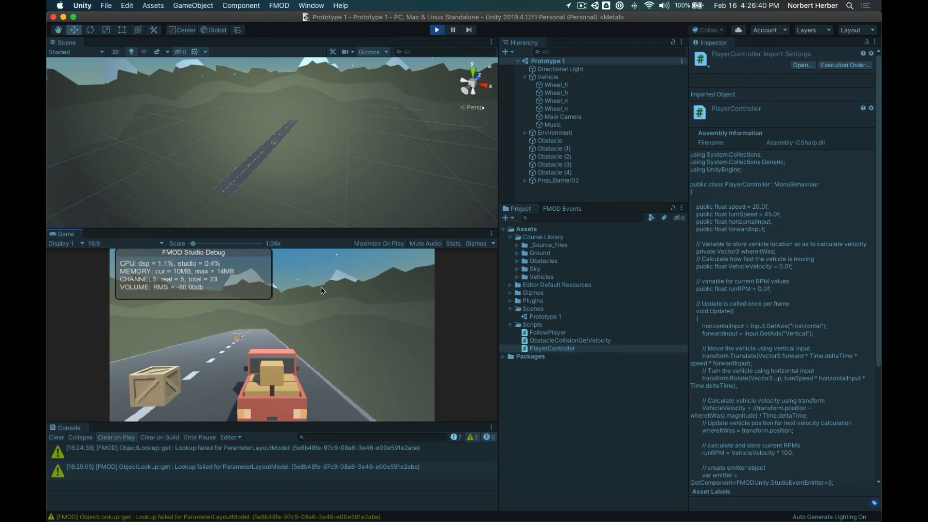
pyautogui.press('Up')
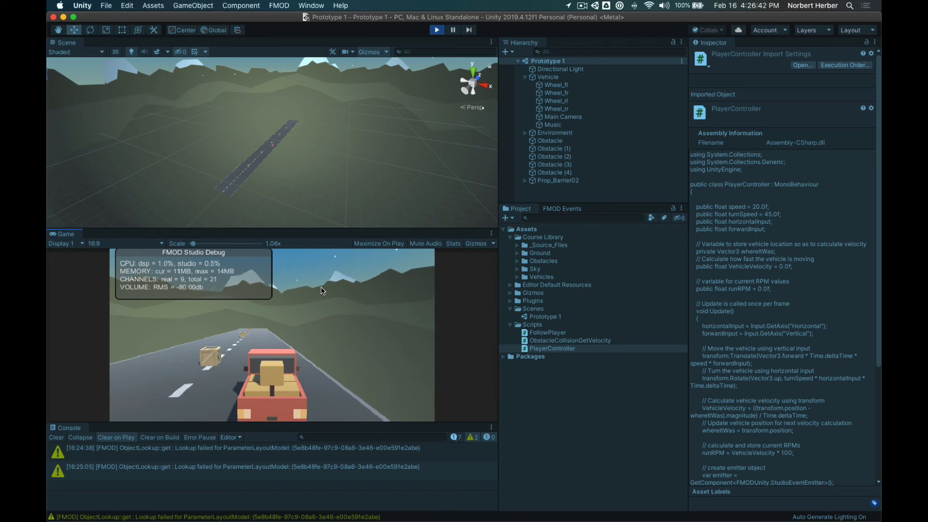
pyautogui.press('Down')
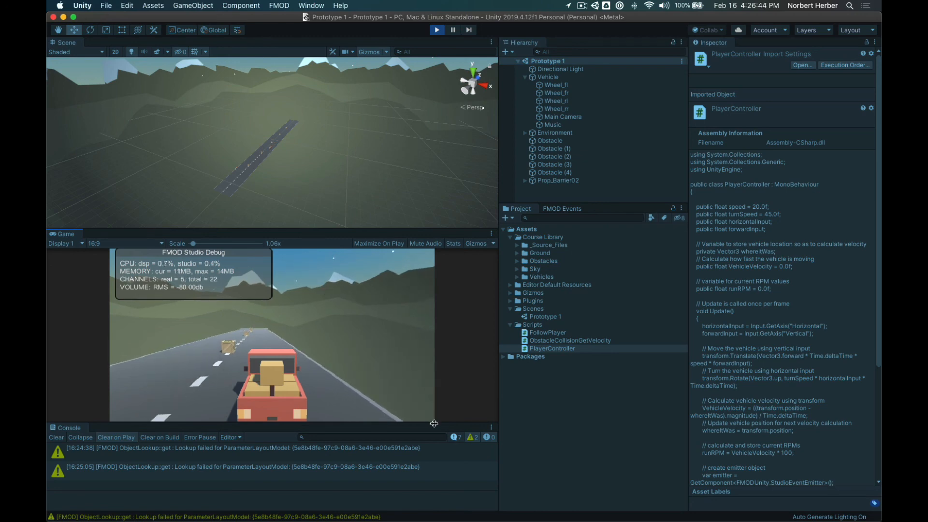
# Step: Switch to FMOD Studio and set the Storm Drain spatializer's maximum distance to 10
pyautogui.press('super+Tab')
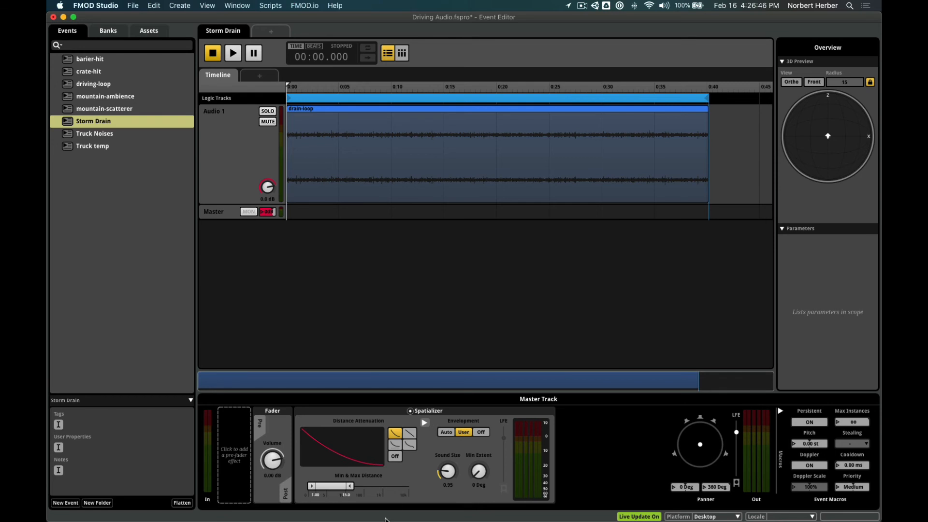
pyautogui.moveTo(349, 486); pyautogui.dragTo(359, 486)
pyautogui.moveTo(359, 486); pyautogui.dragTo(349, 485)
# Step: Switch to Unity and drive the truck back and forth beside the crate with left turns to hear the shorter drain range
pyautogui.press('super+Tab')
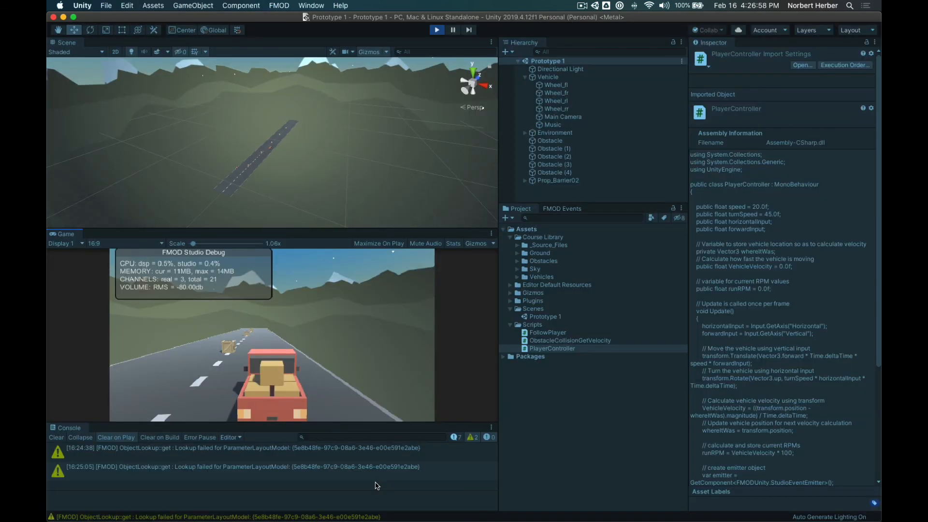
pyautogui.press('Up')
pyautogui.press('Left')
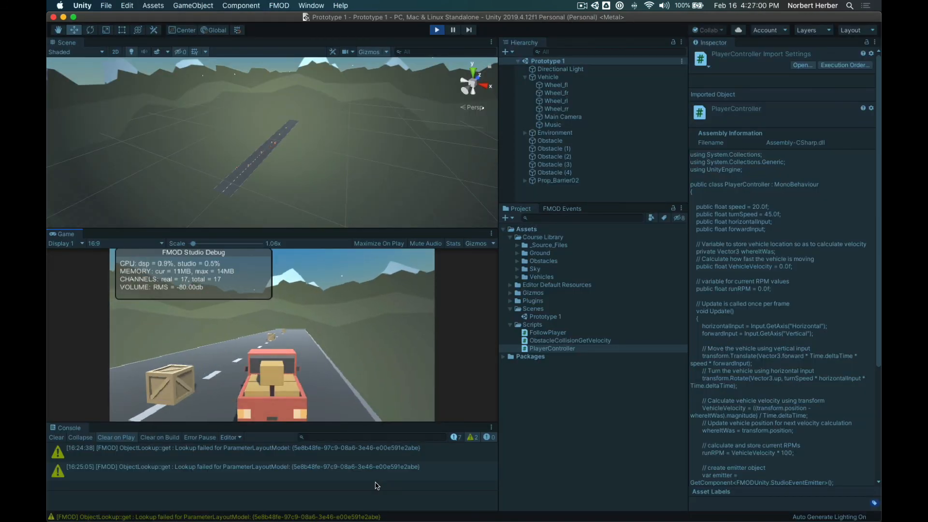
pyautogui.press('Down')
pyautogui.press('Left')
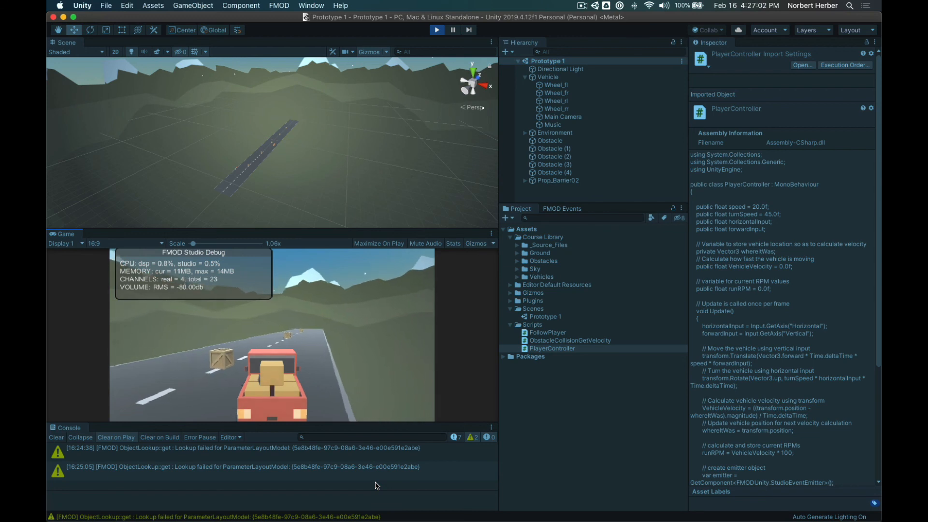
pyautogui.press('Up')
pyautogui.press('Up')
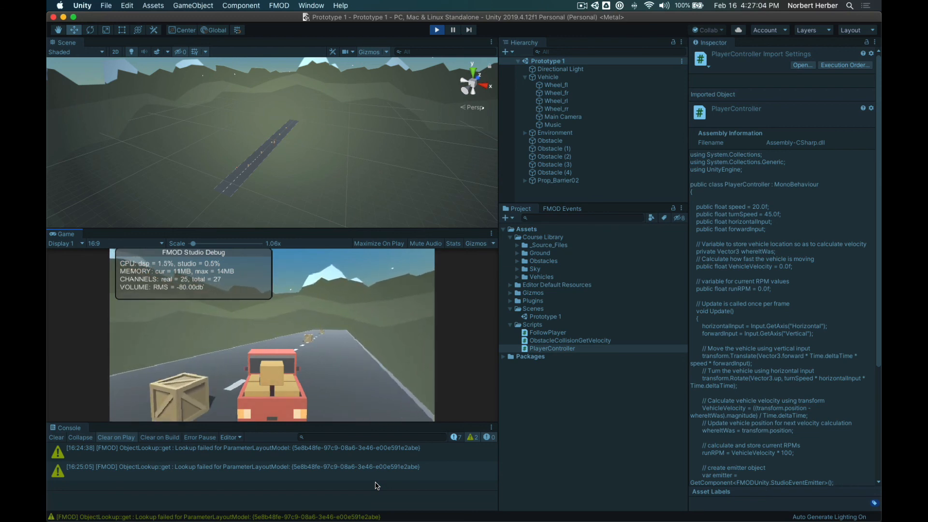
pyautogui.press('Down')
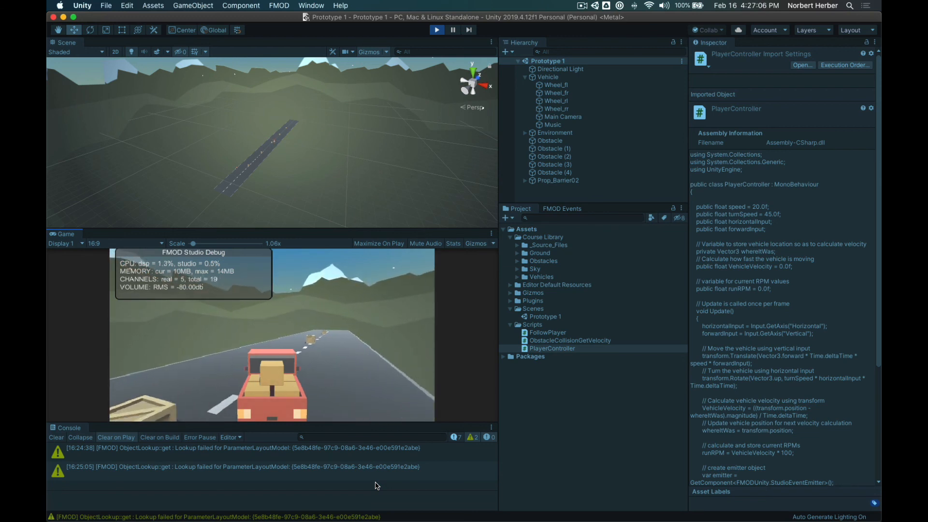
# Step: Steer the truck left into the crate and back right along the road, and stop Play mode
pyautogui.press('Left')
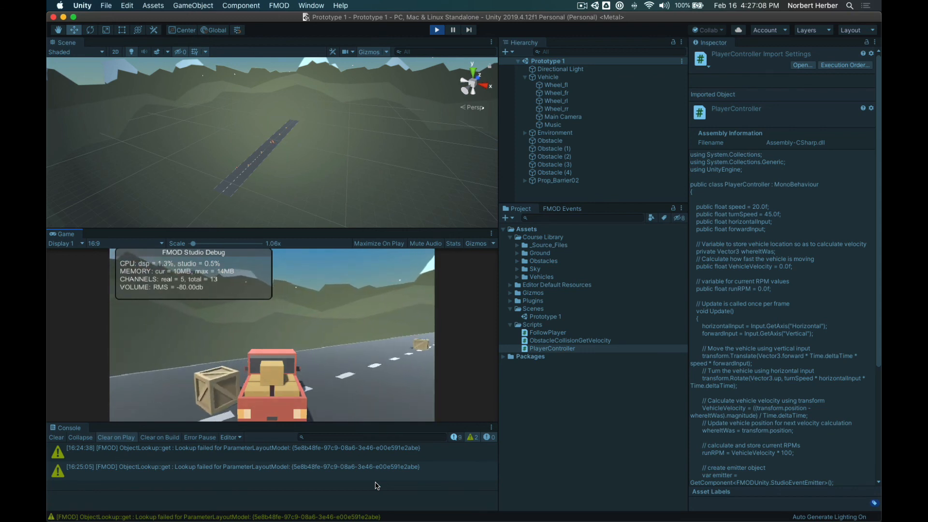
pyautogui.press('Up')
pyautogui.press('Right')
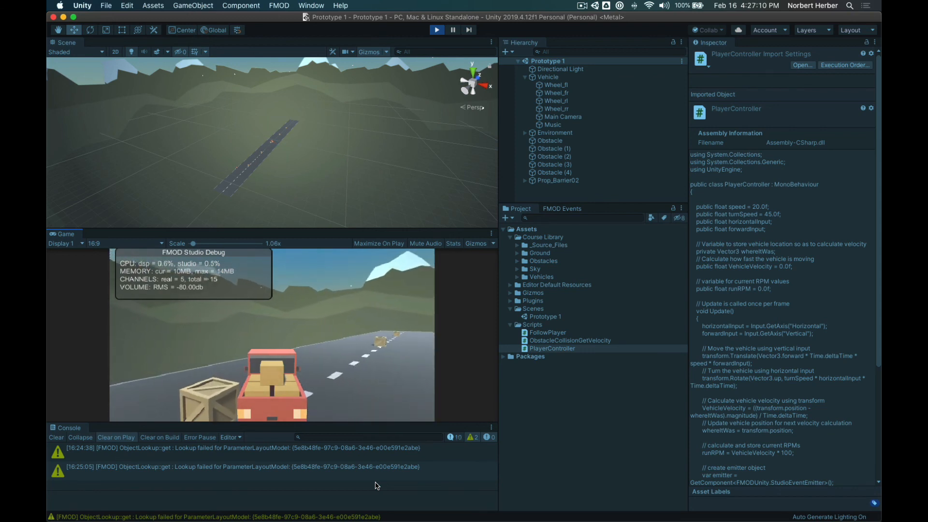
pyautogui.press('Right')
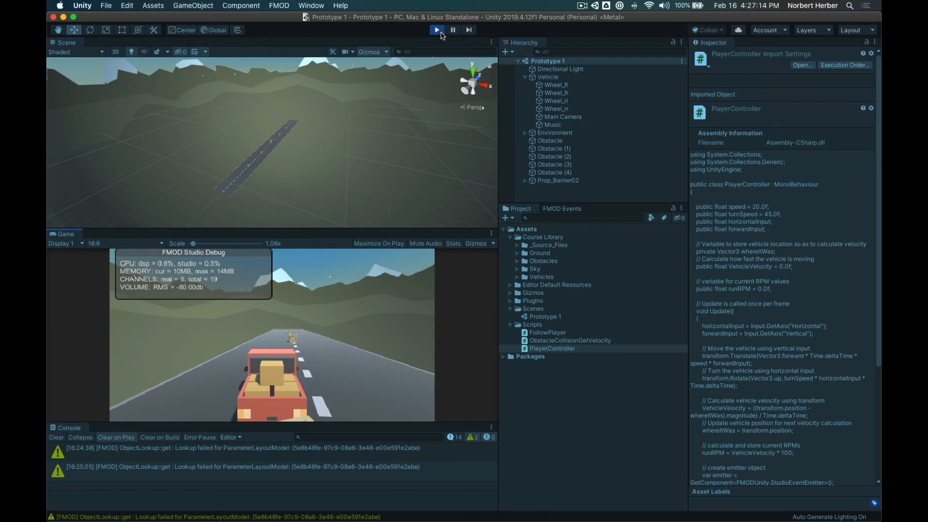
pyautogui.click(438, 31)
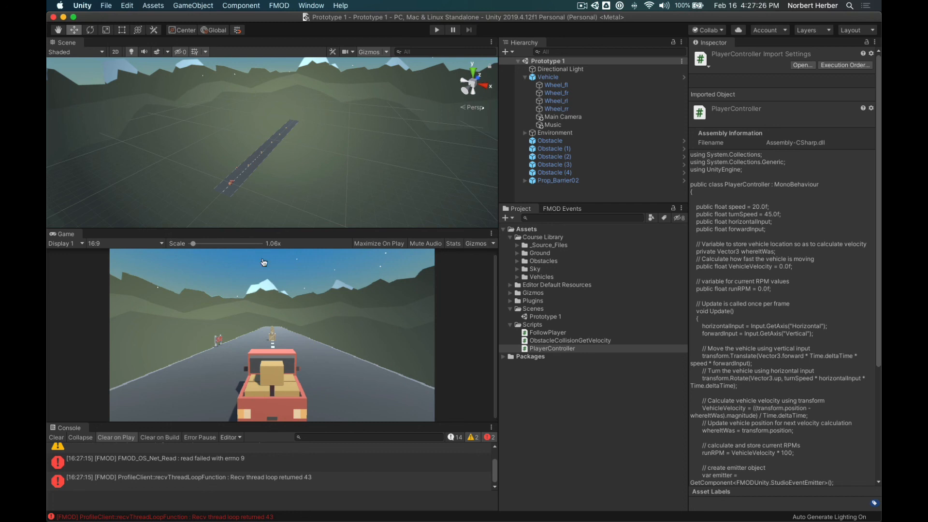
# Step: Save the Driving Audio project in FMOD Studio, and return to Unity to clear the console
pyautogui.press('super+Tab')
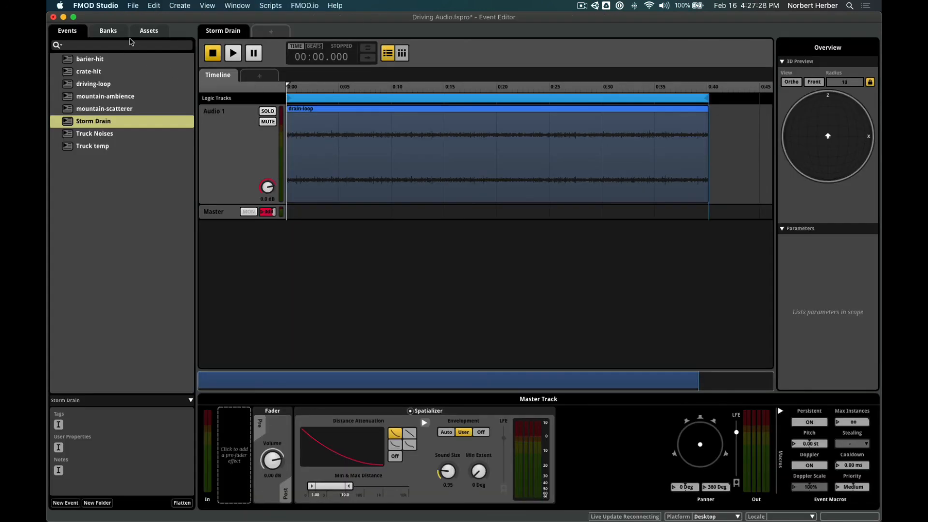
pyautogui.press('super+s')
pyautogui.press('super+Tab')
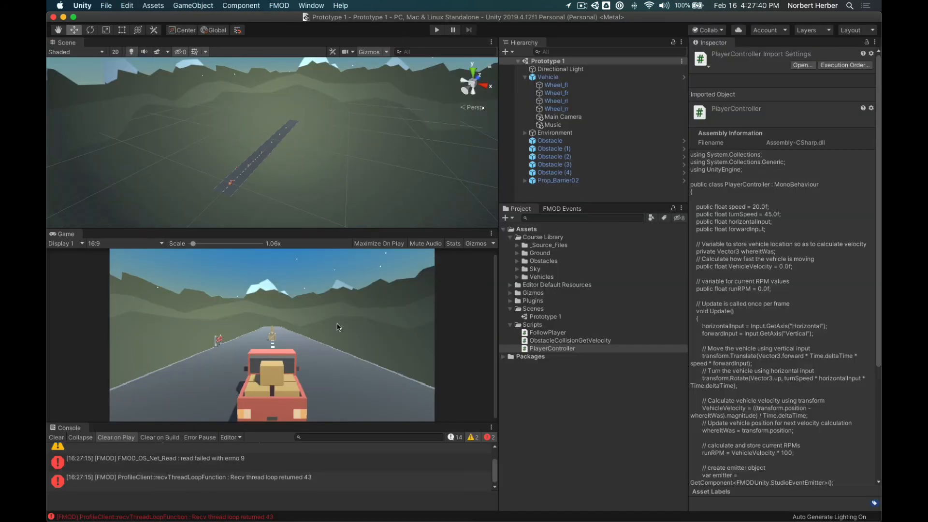
pyautogui.click(57, 438)
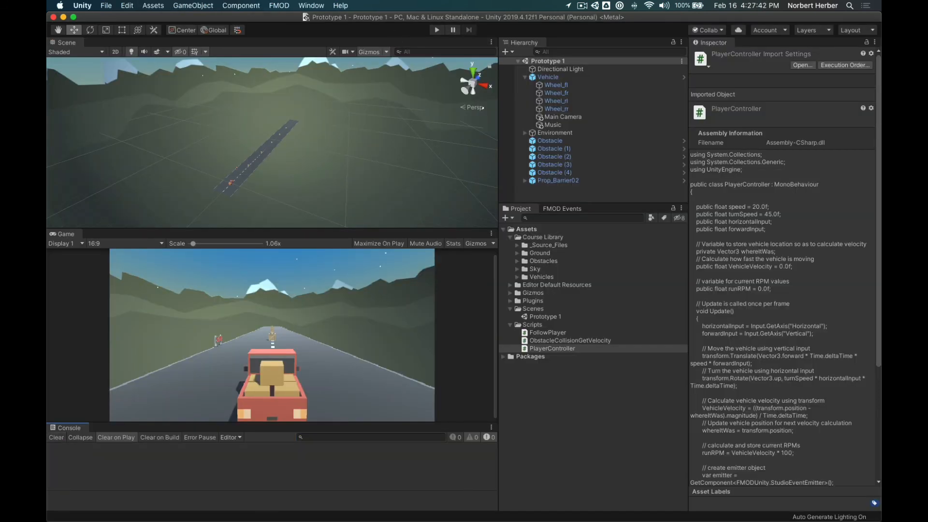